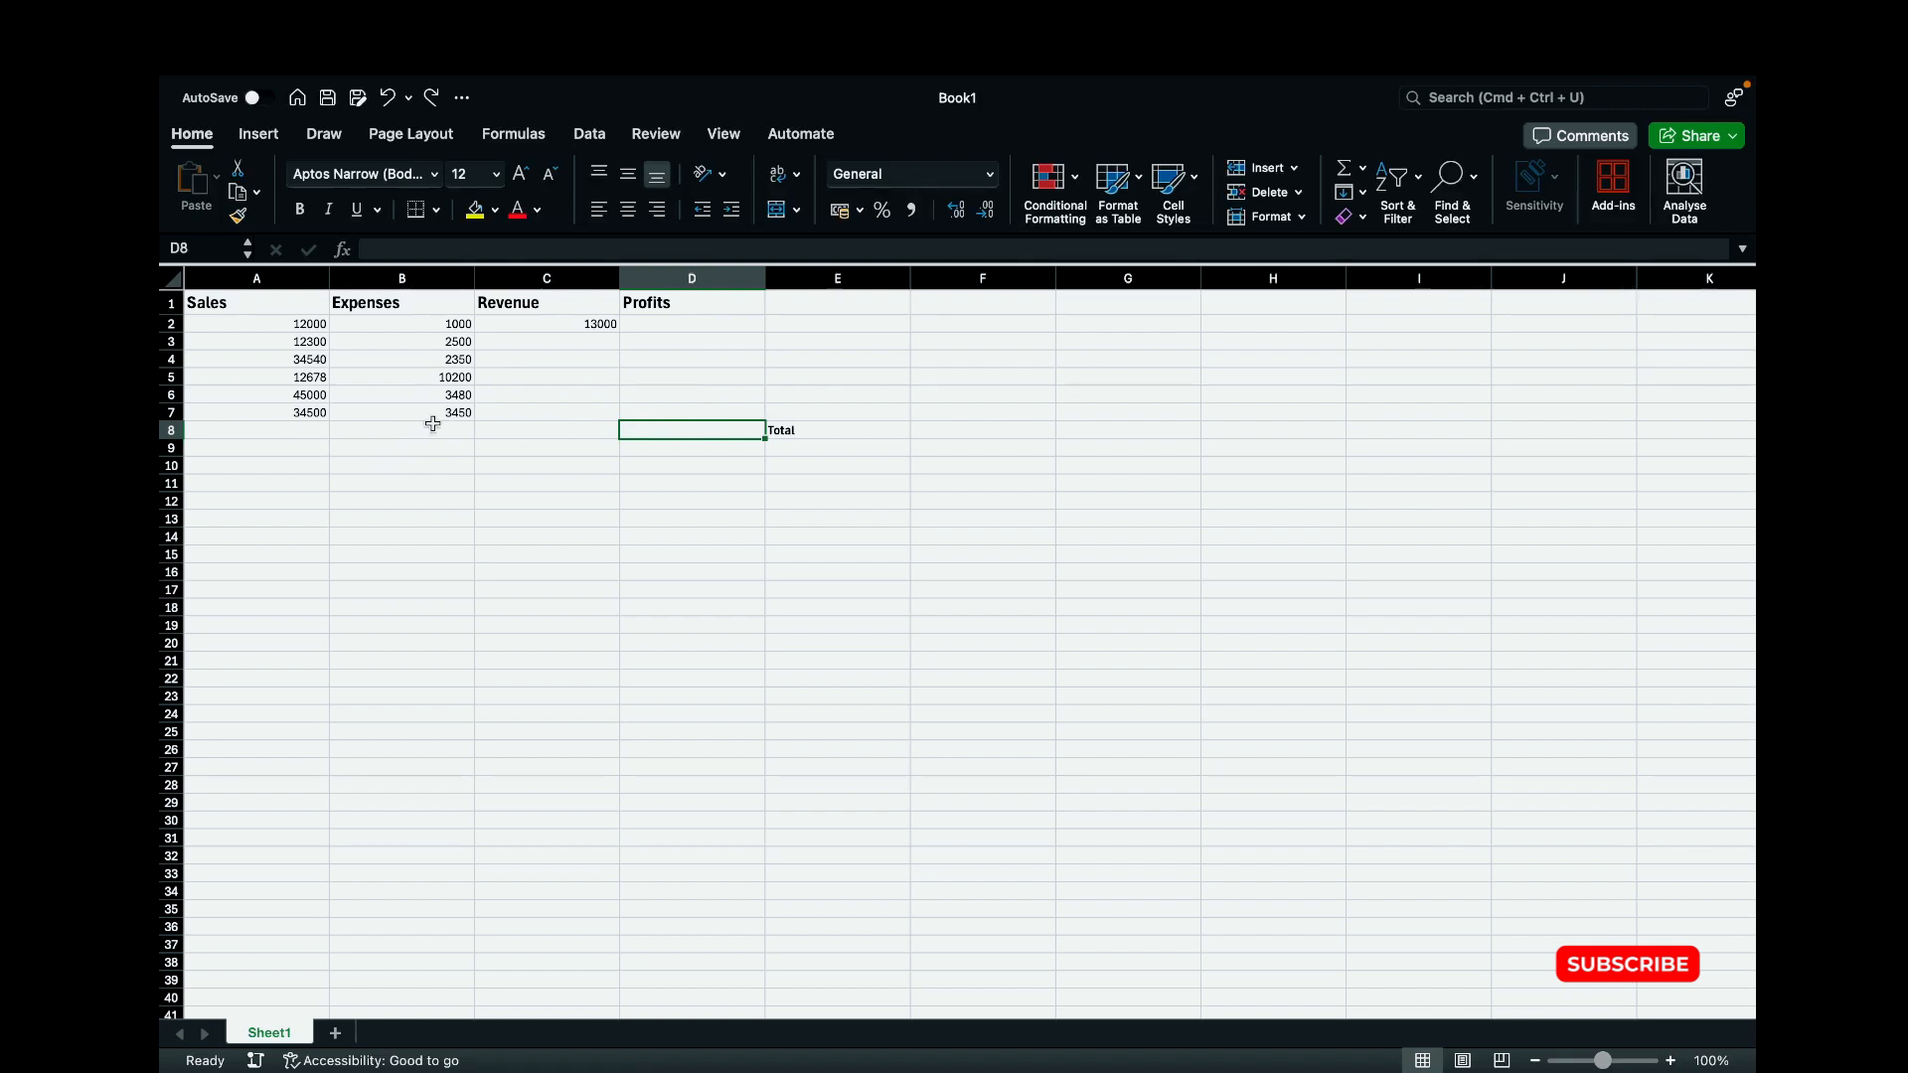
# Step: Clear the existing Revenue value from cell C2
pyautogui.click(569, 324)
pyautogui.press('Delete')
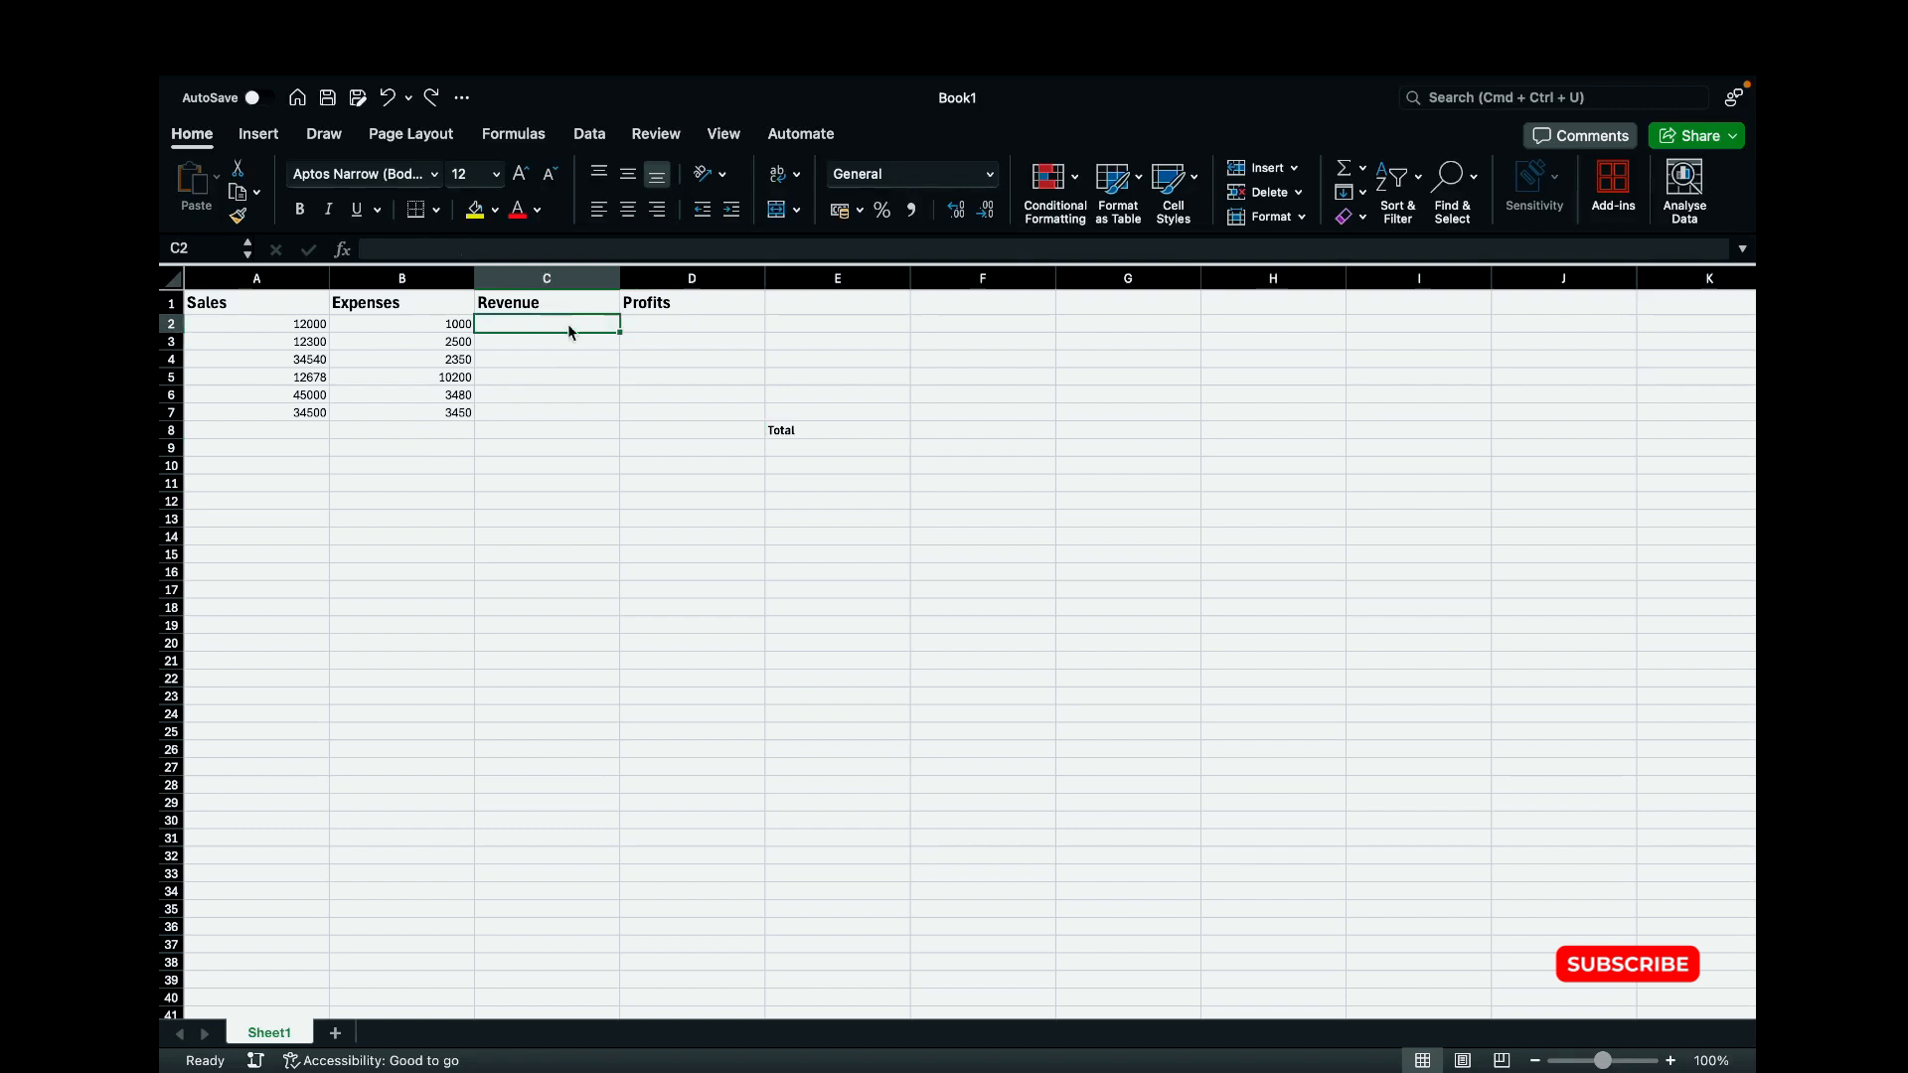
pyautogui.click(503, 384)
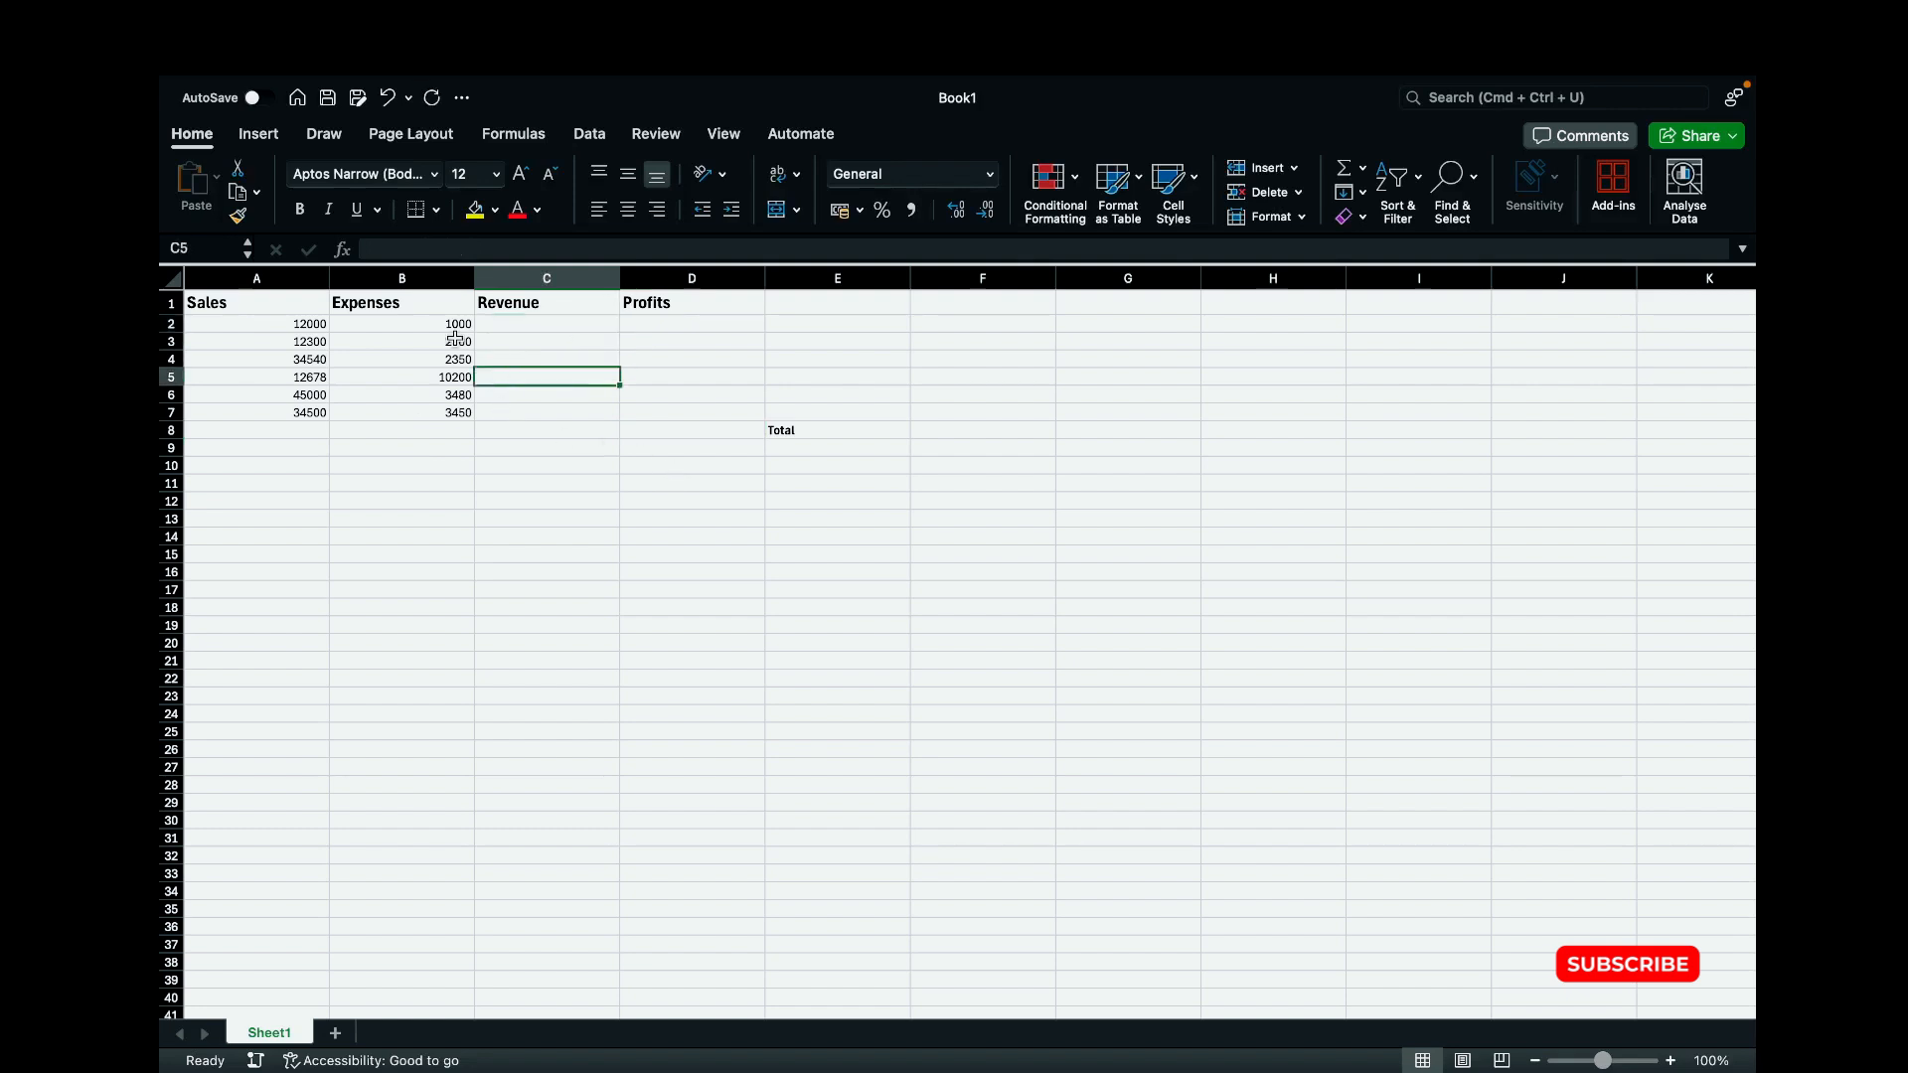
# Step: Enter the formula =SUM(A2,B2) in Revenue cell C2 to add the first row's Sales and Expenses
pyautogui.click(251, 326)
pyautogui.click(403, 322)
pyautogui.click(514, 328)
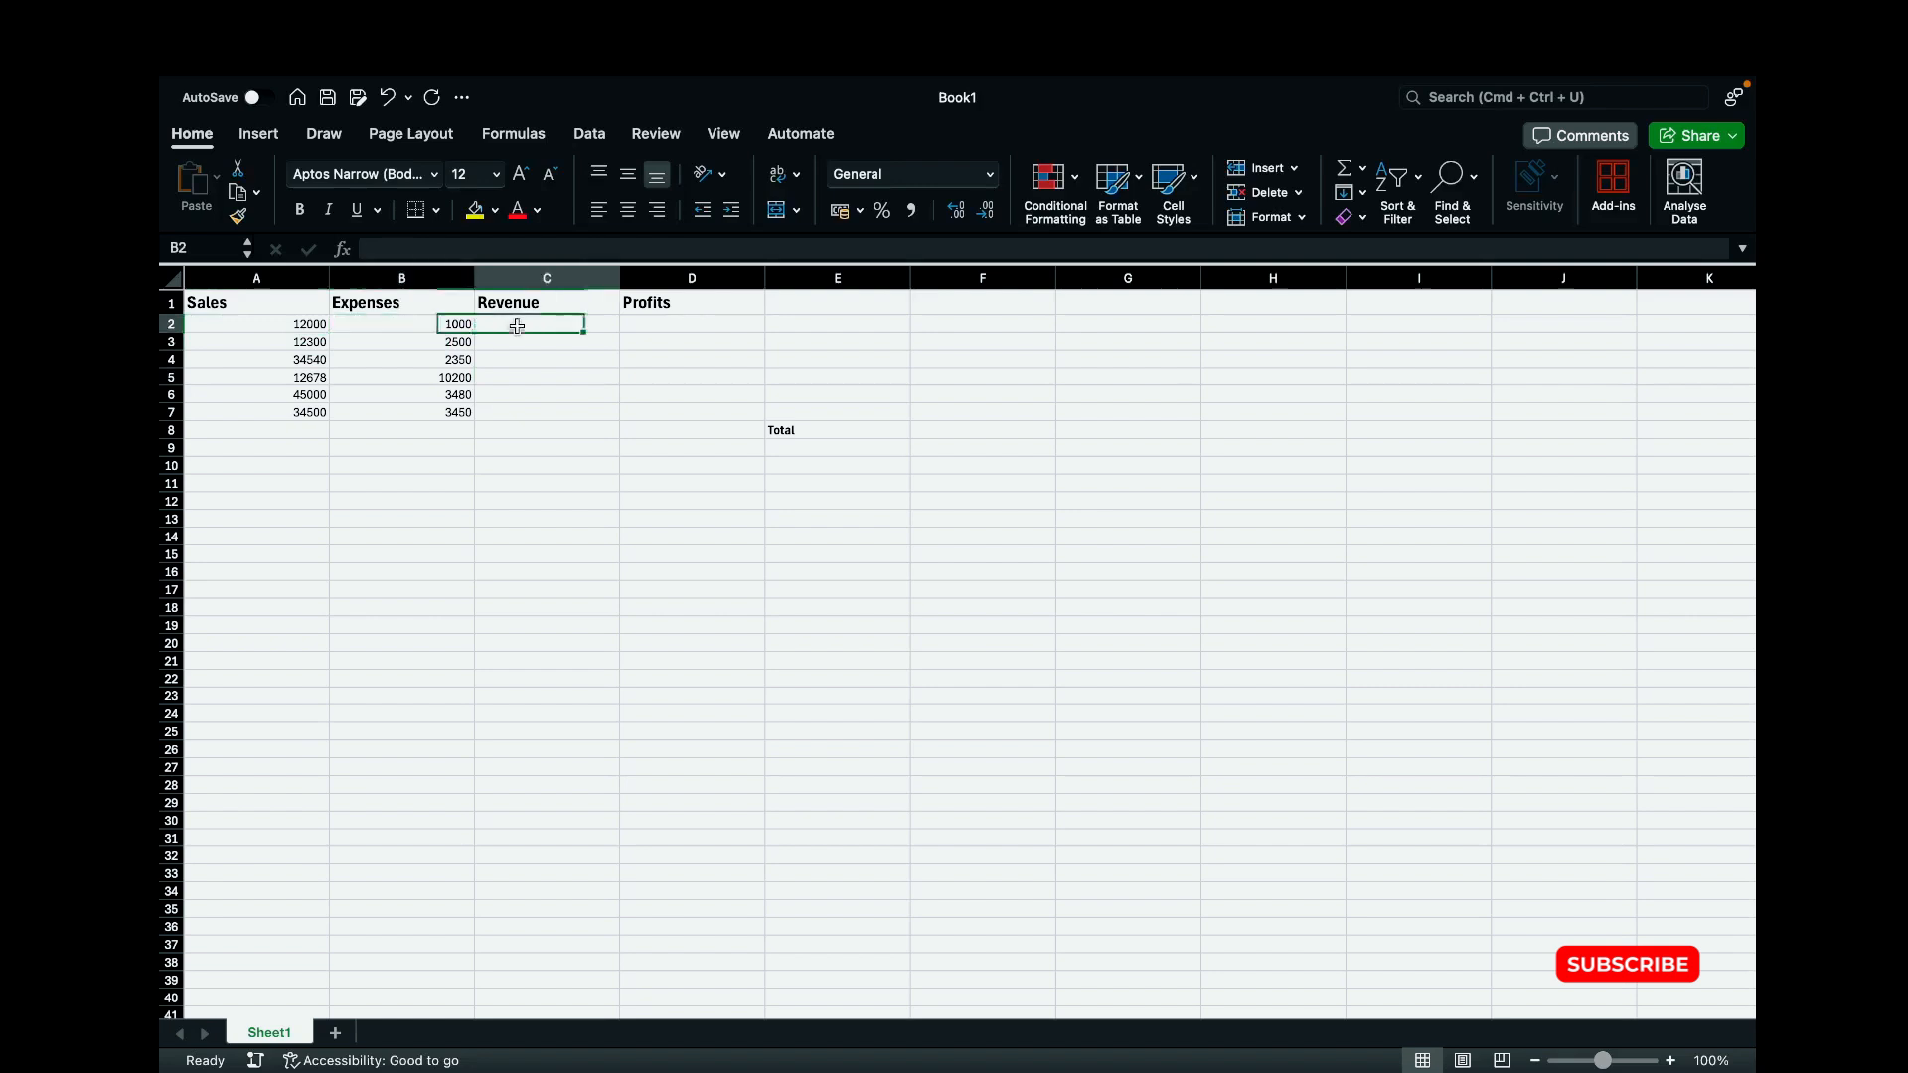
pyautogui.click(475, 248)
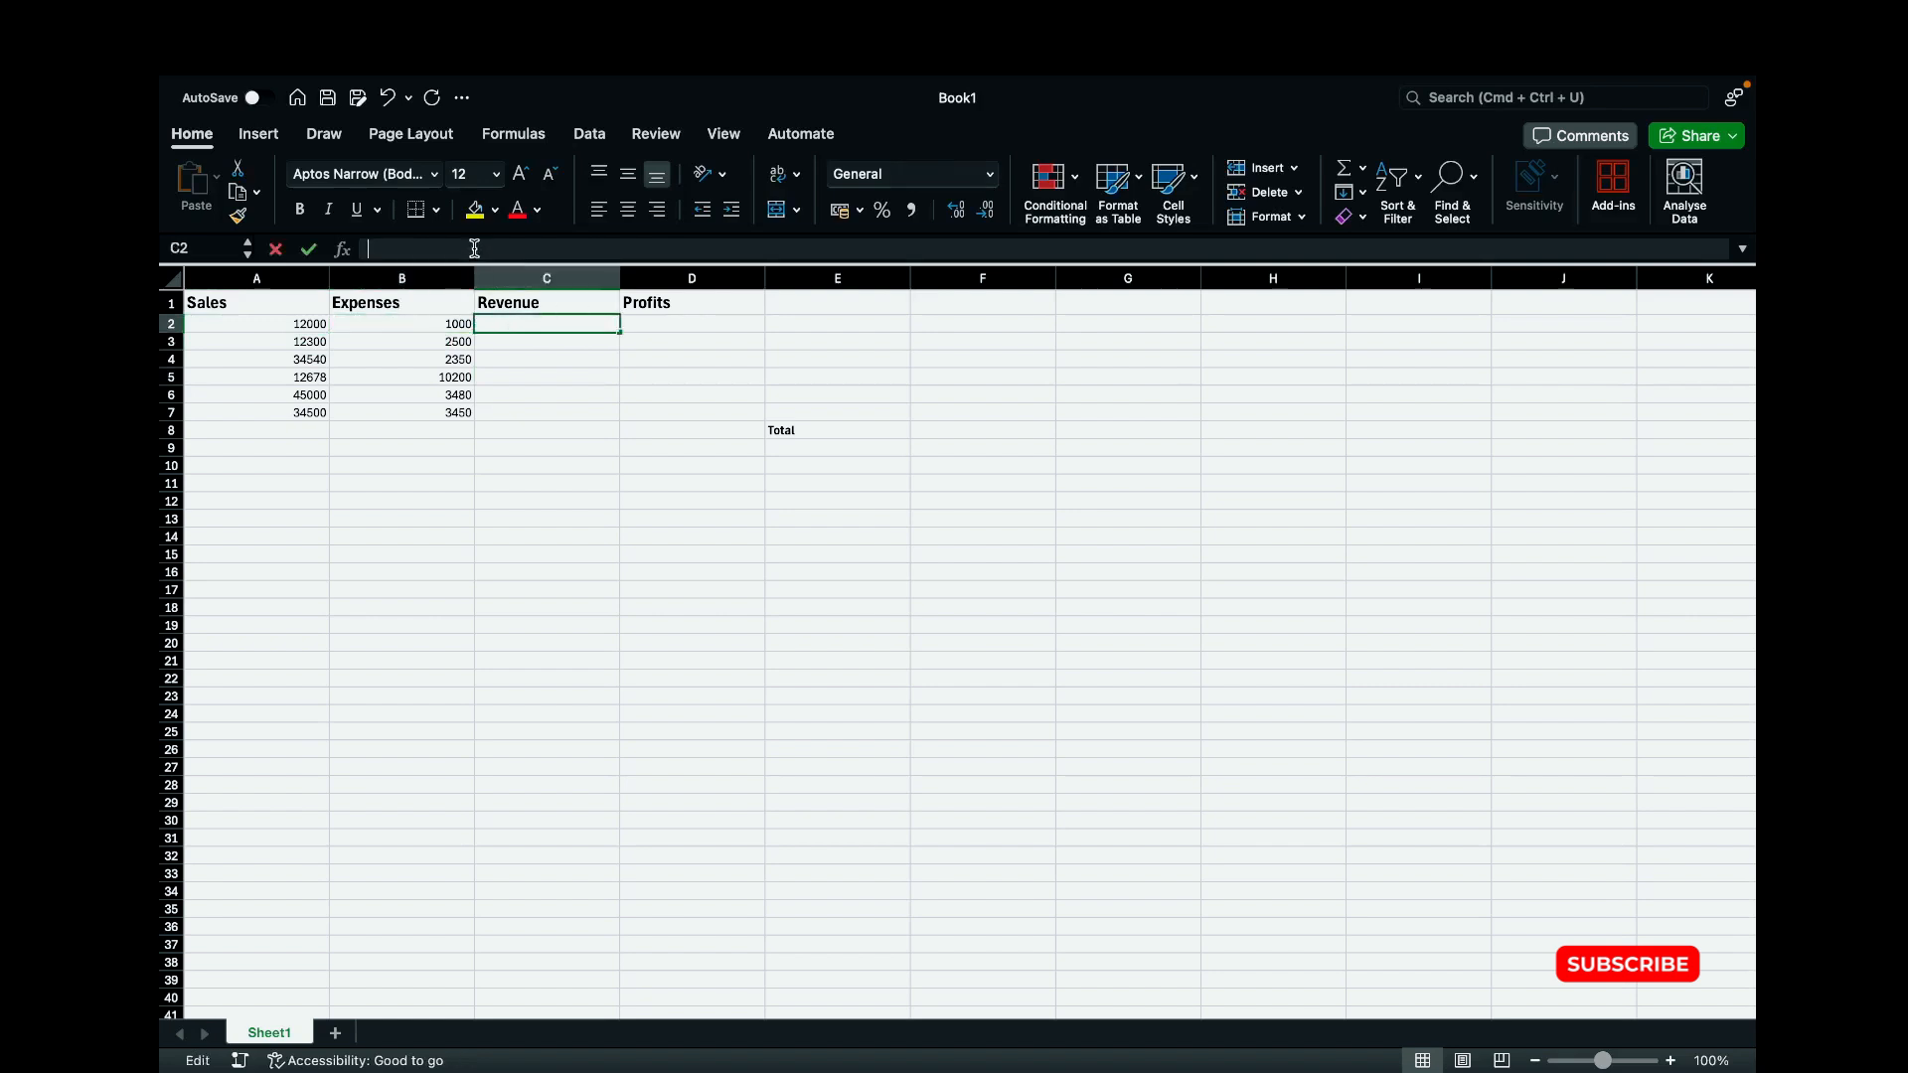
pyautogui.write('=')
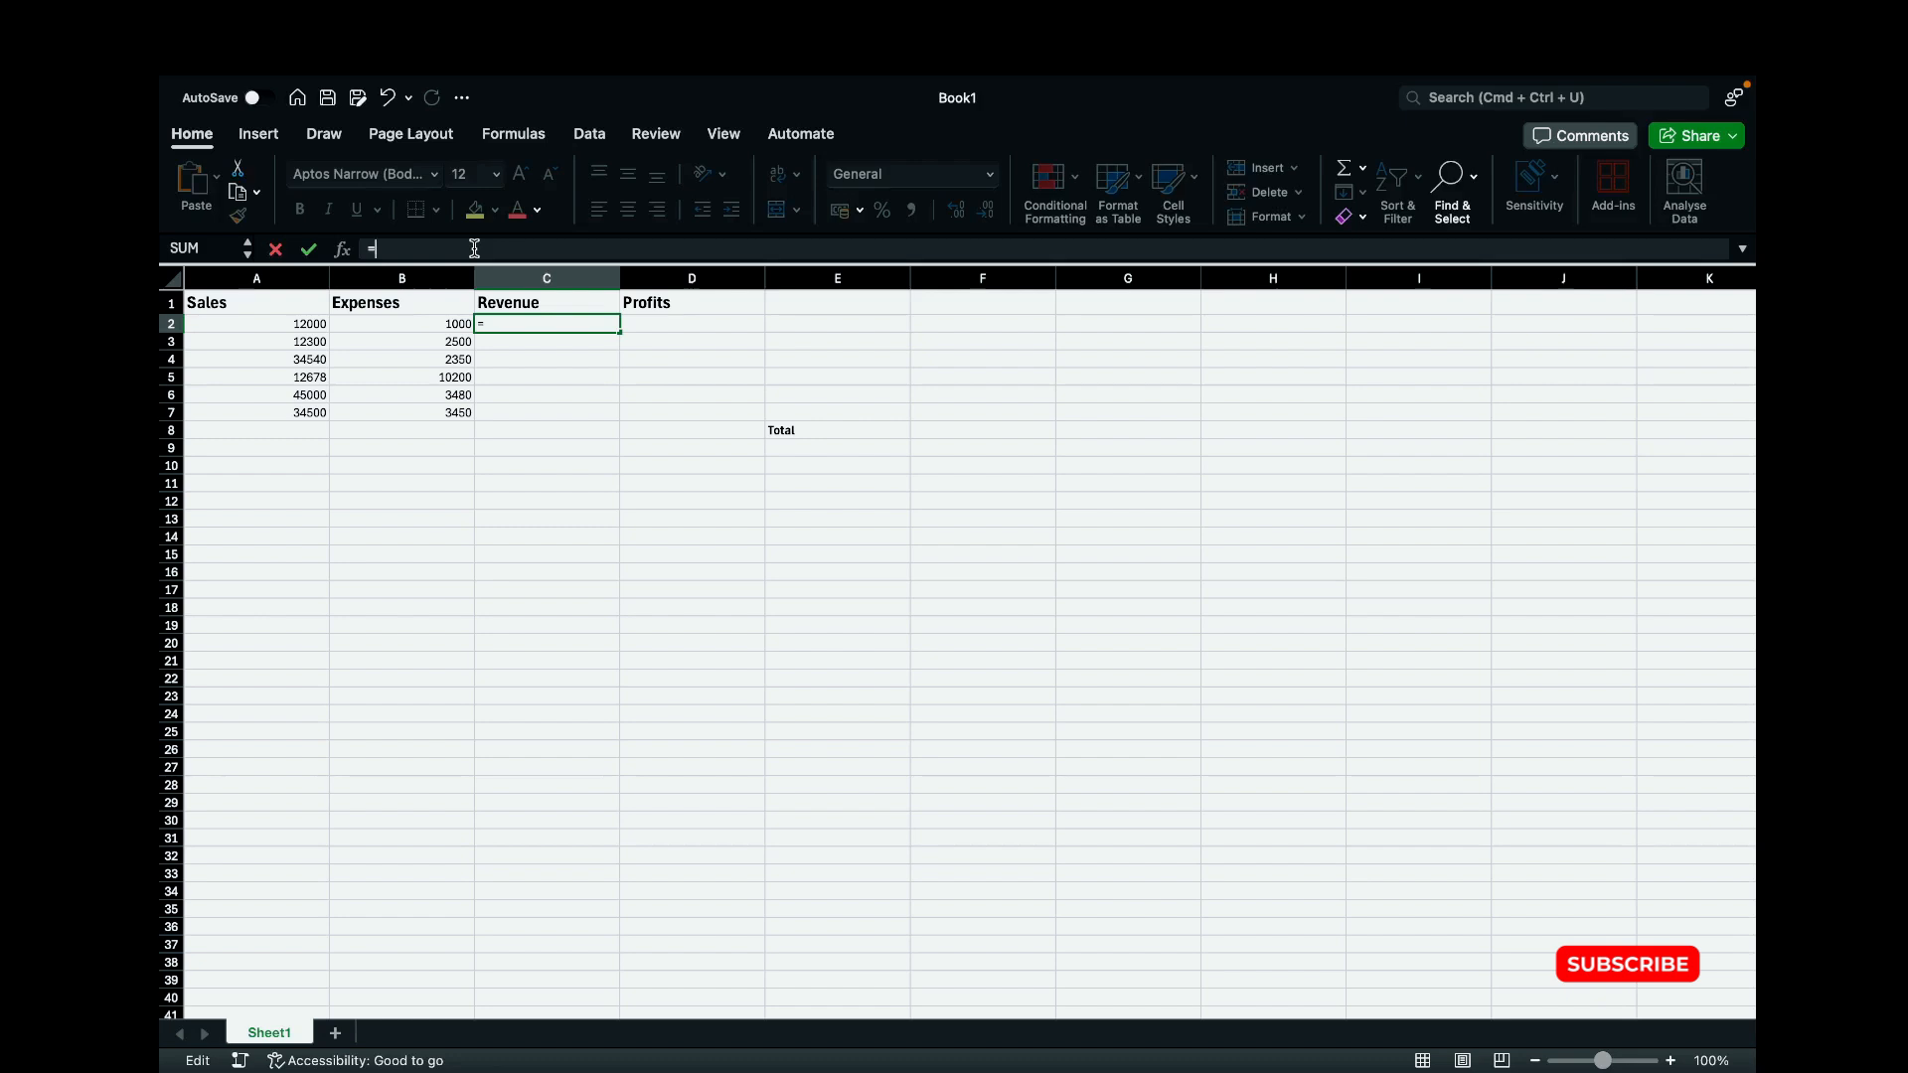
pyautogui.write('SUM')
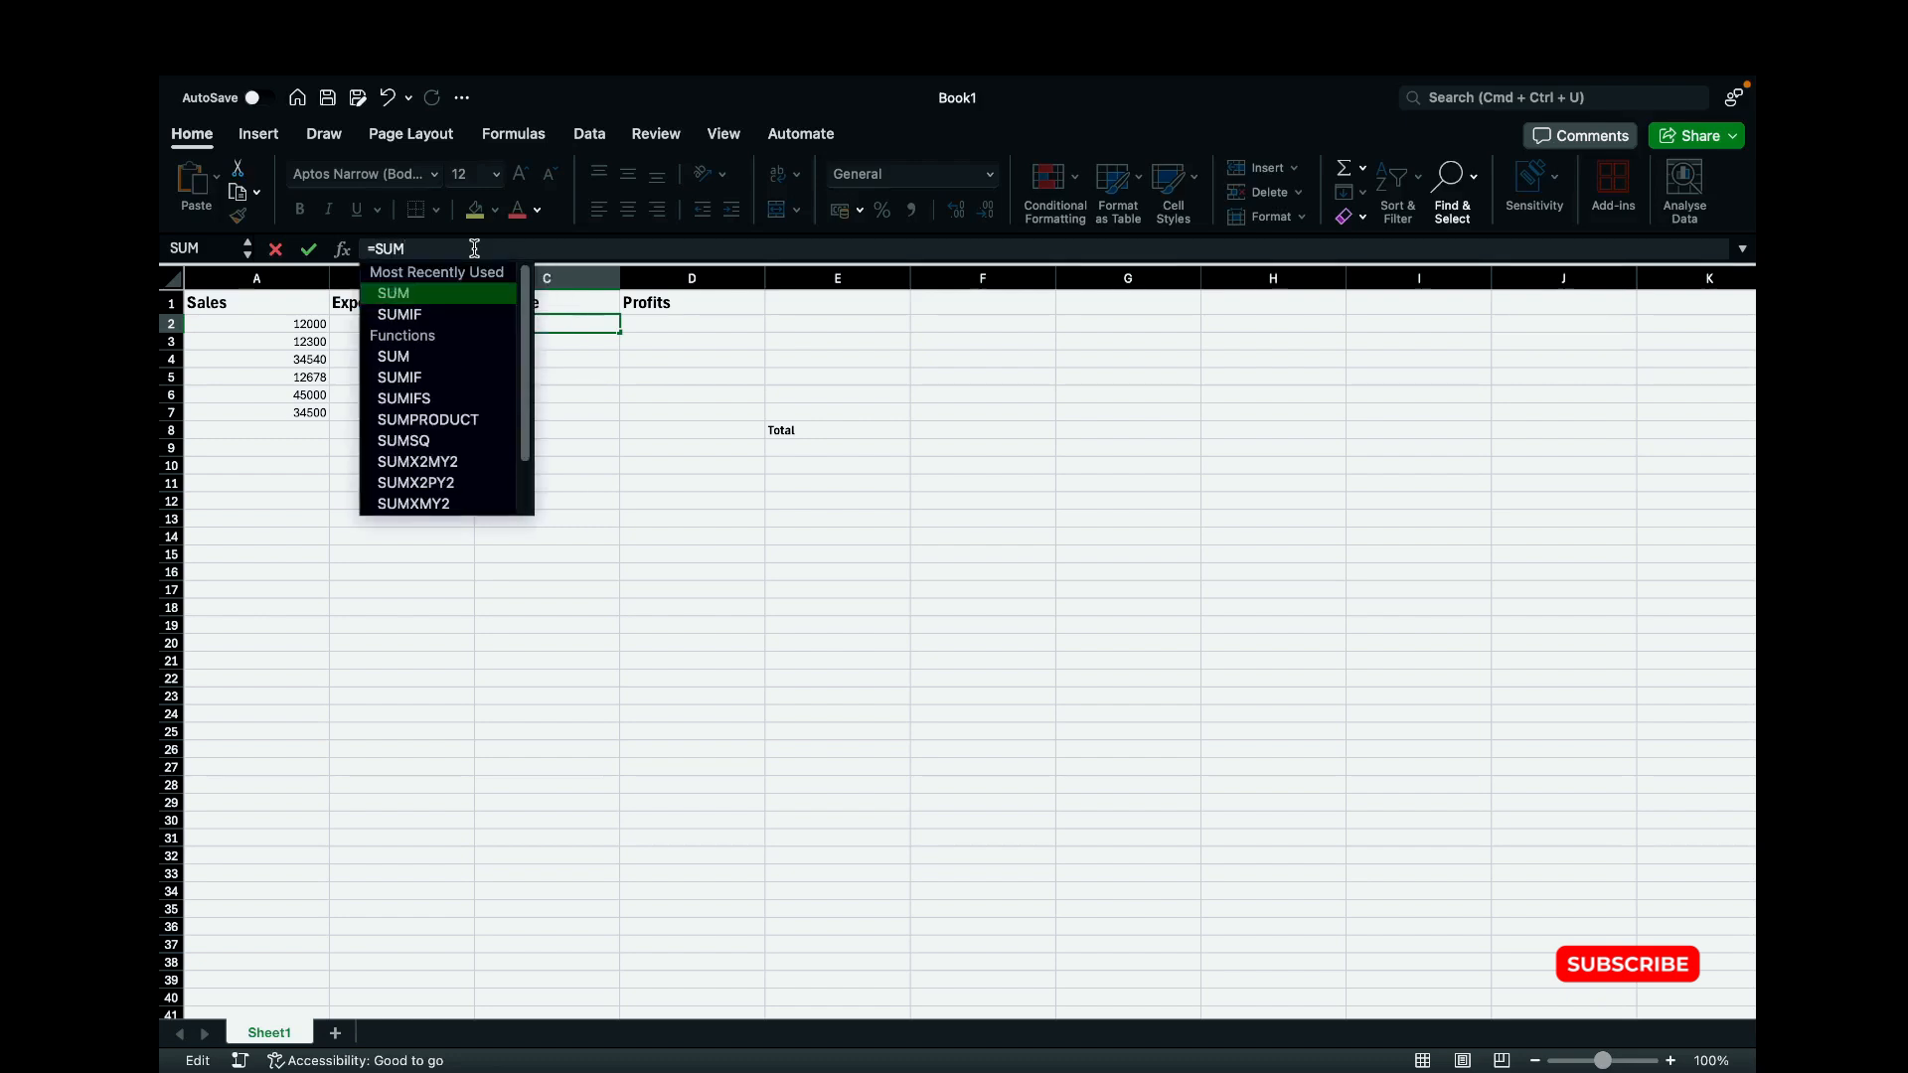
pyautogui.press('Tab')
pyautogui.press('Left')
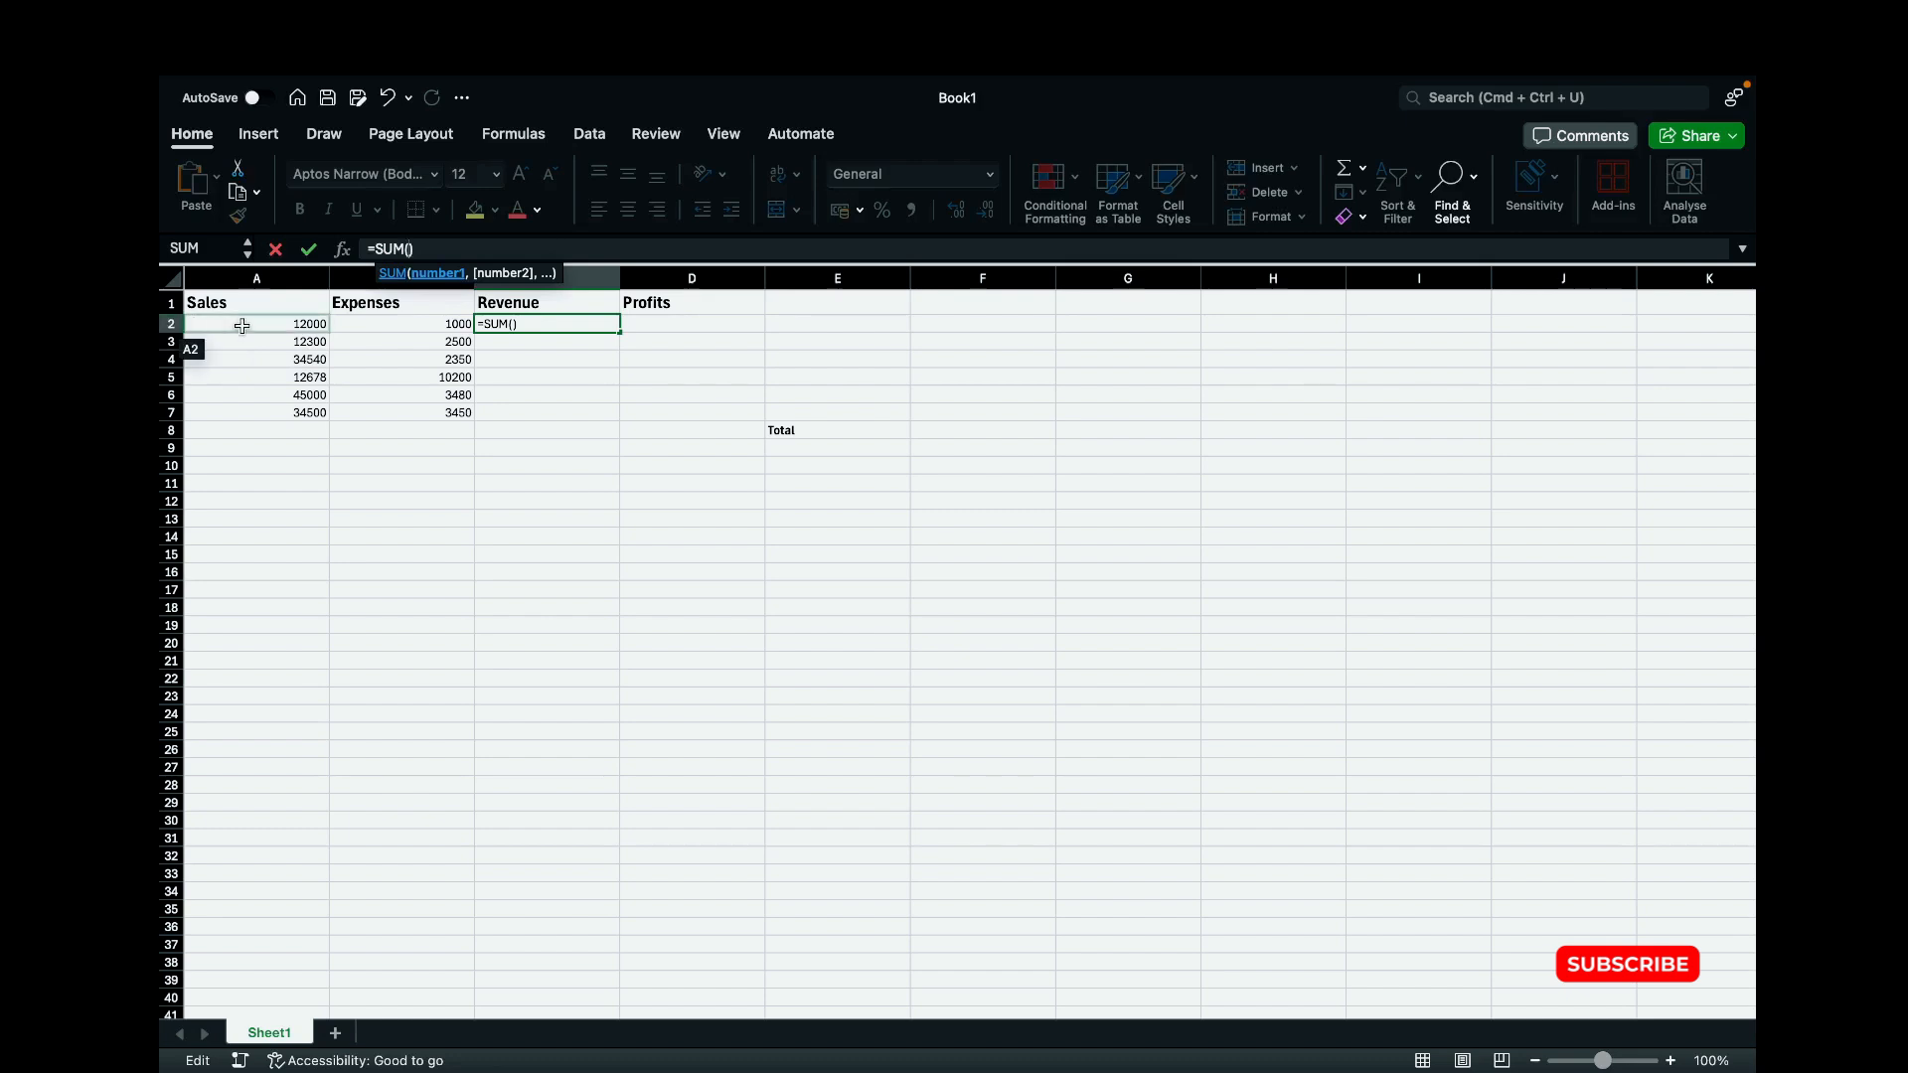
pyautogui.write('A@')
pyautogui.press('BackSpace')
pyautogui.write('2')
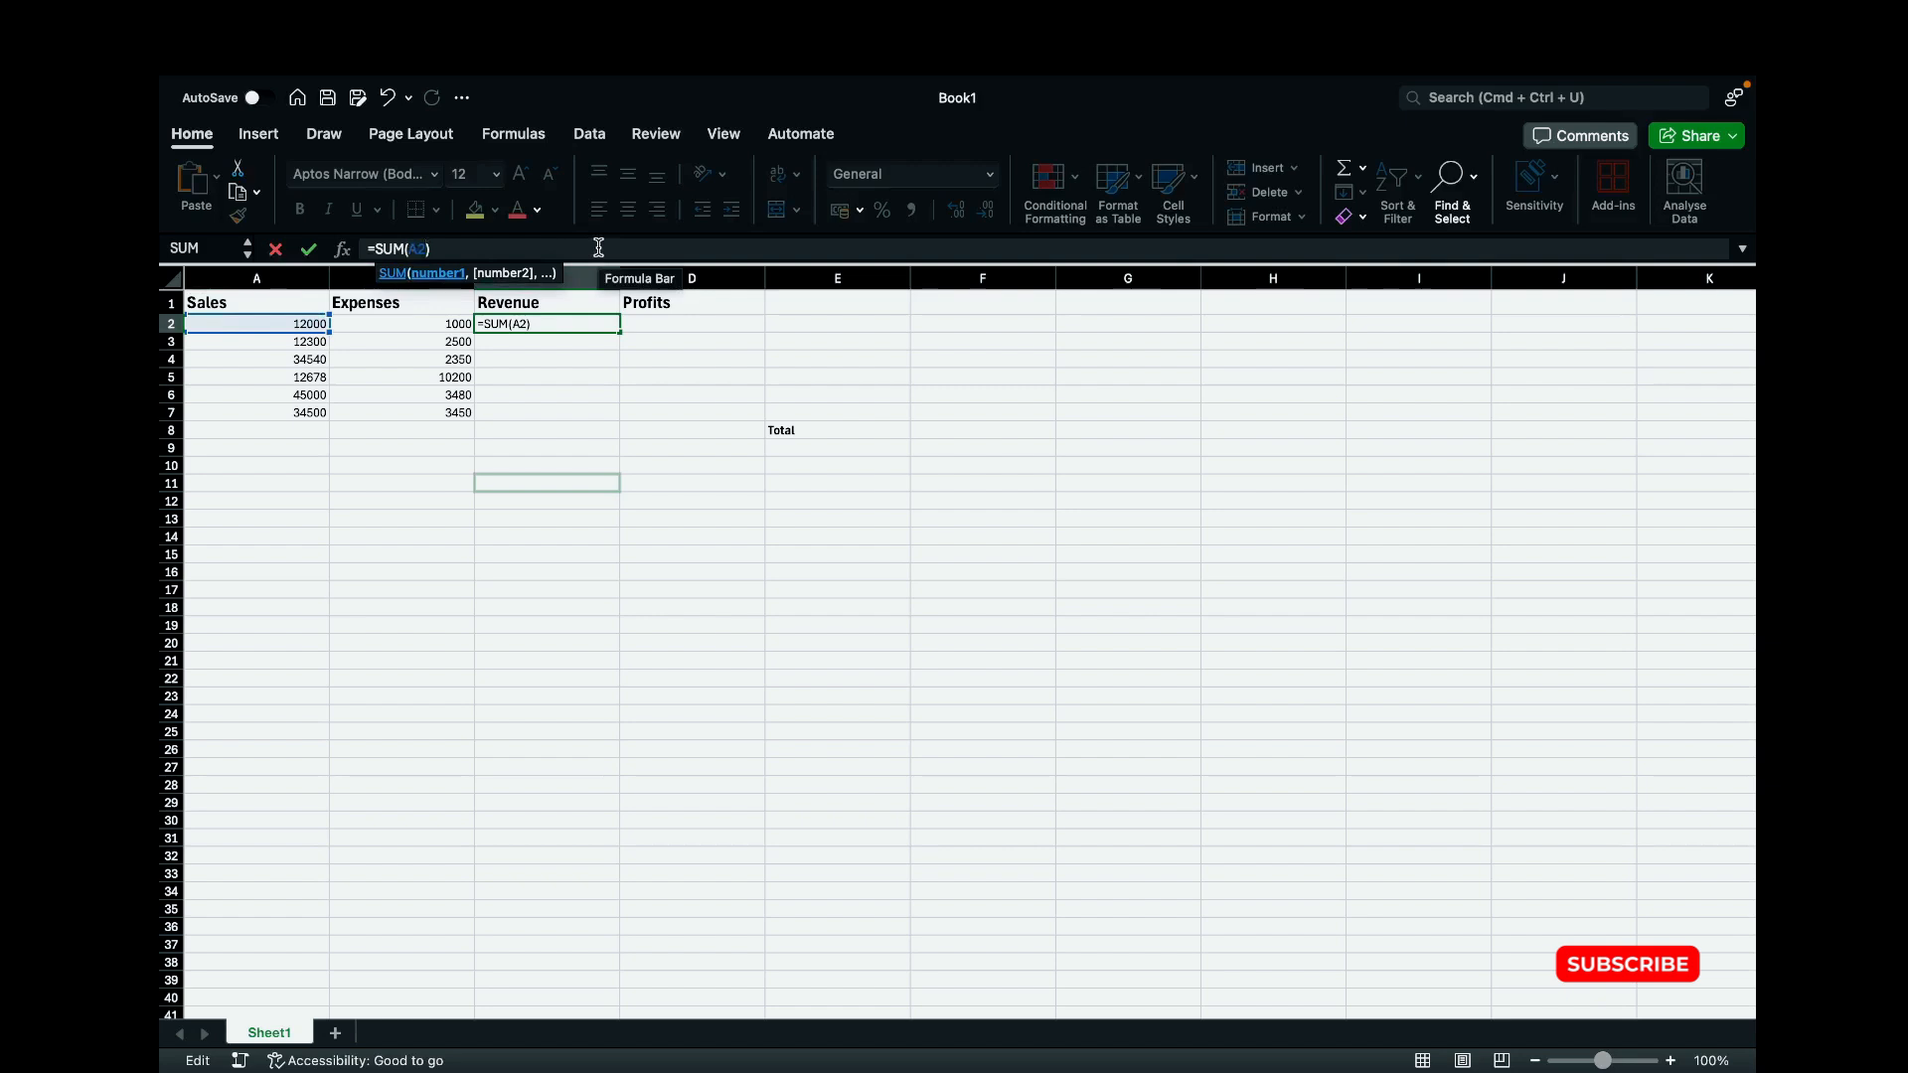
pyautogui.write(',')
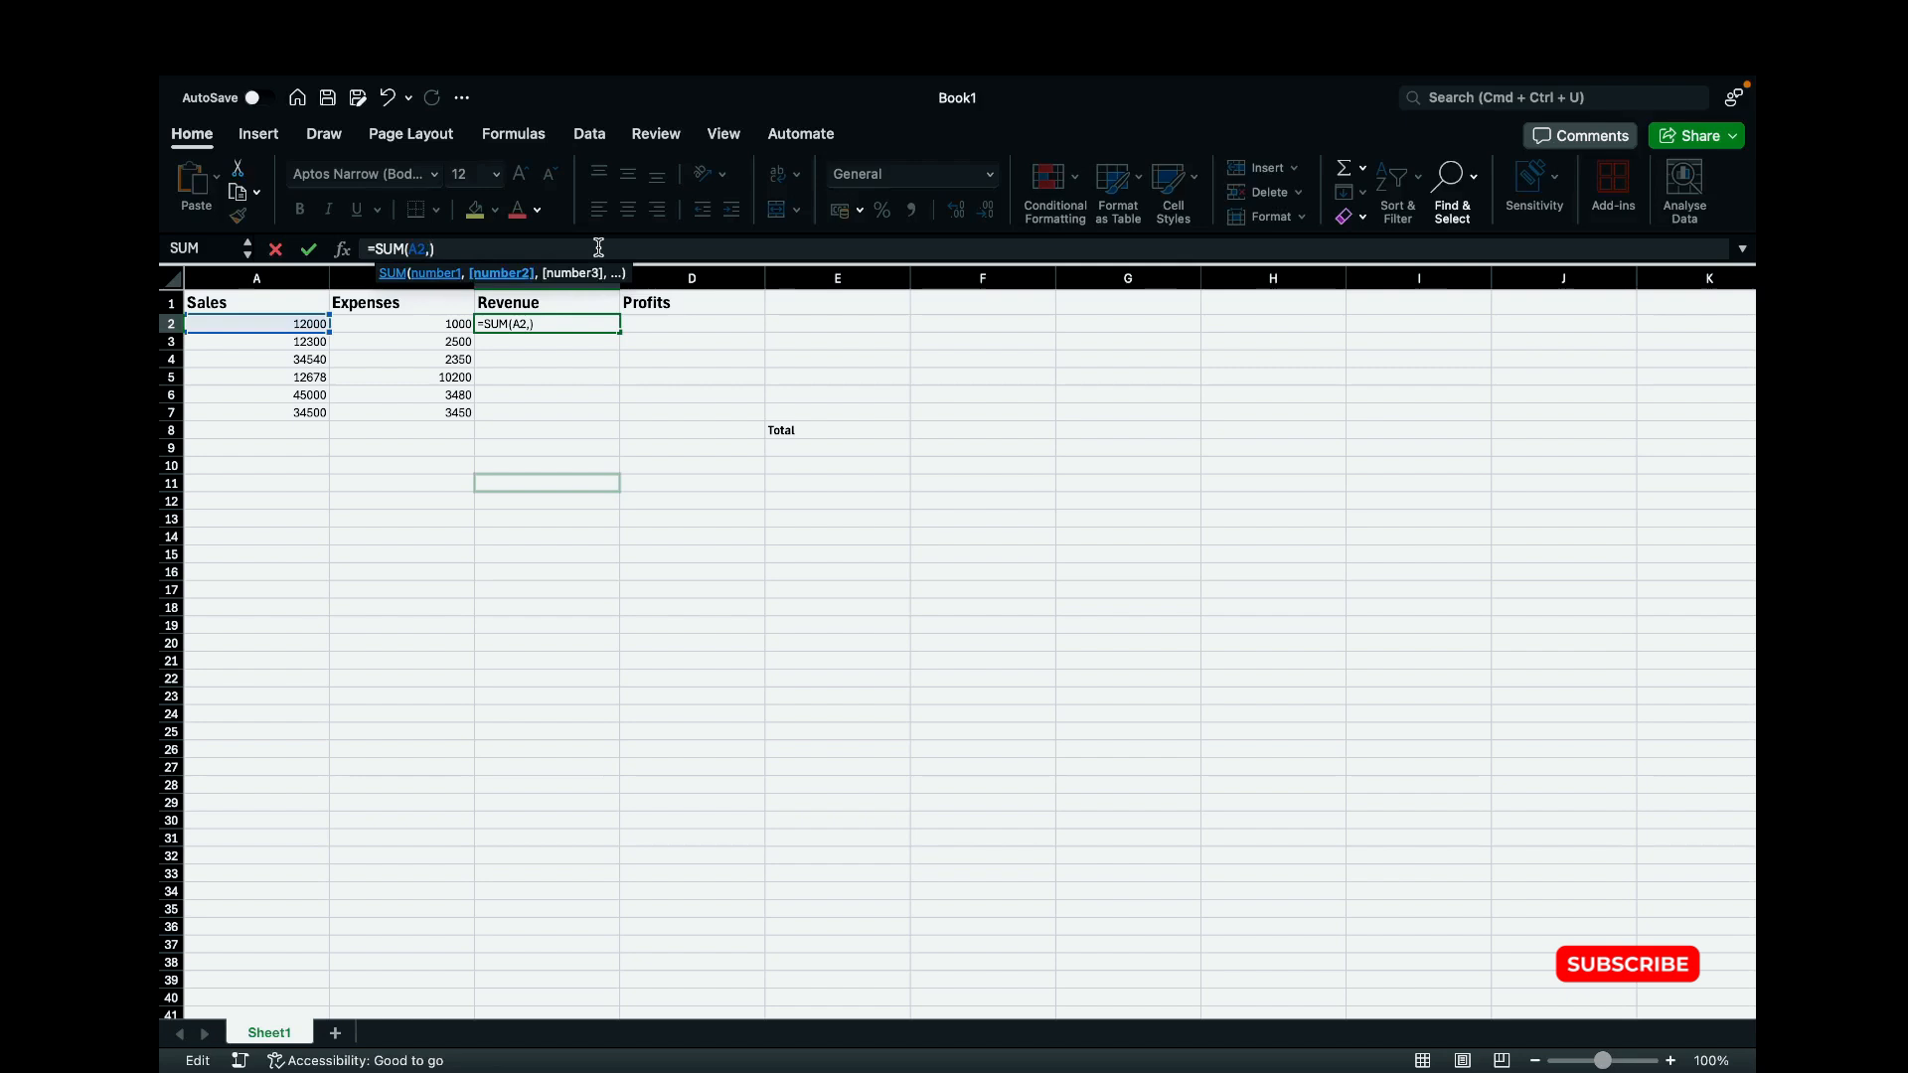
pyautogui.write('B')
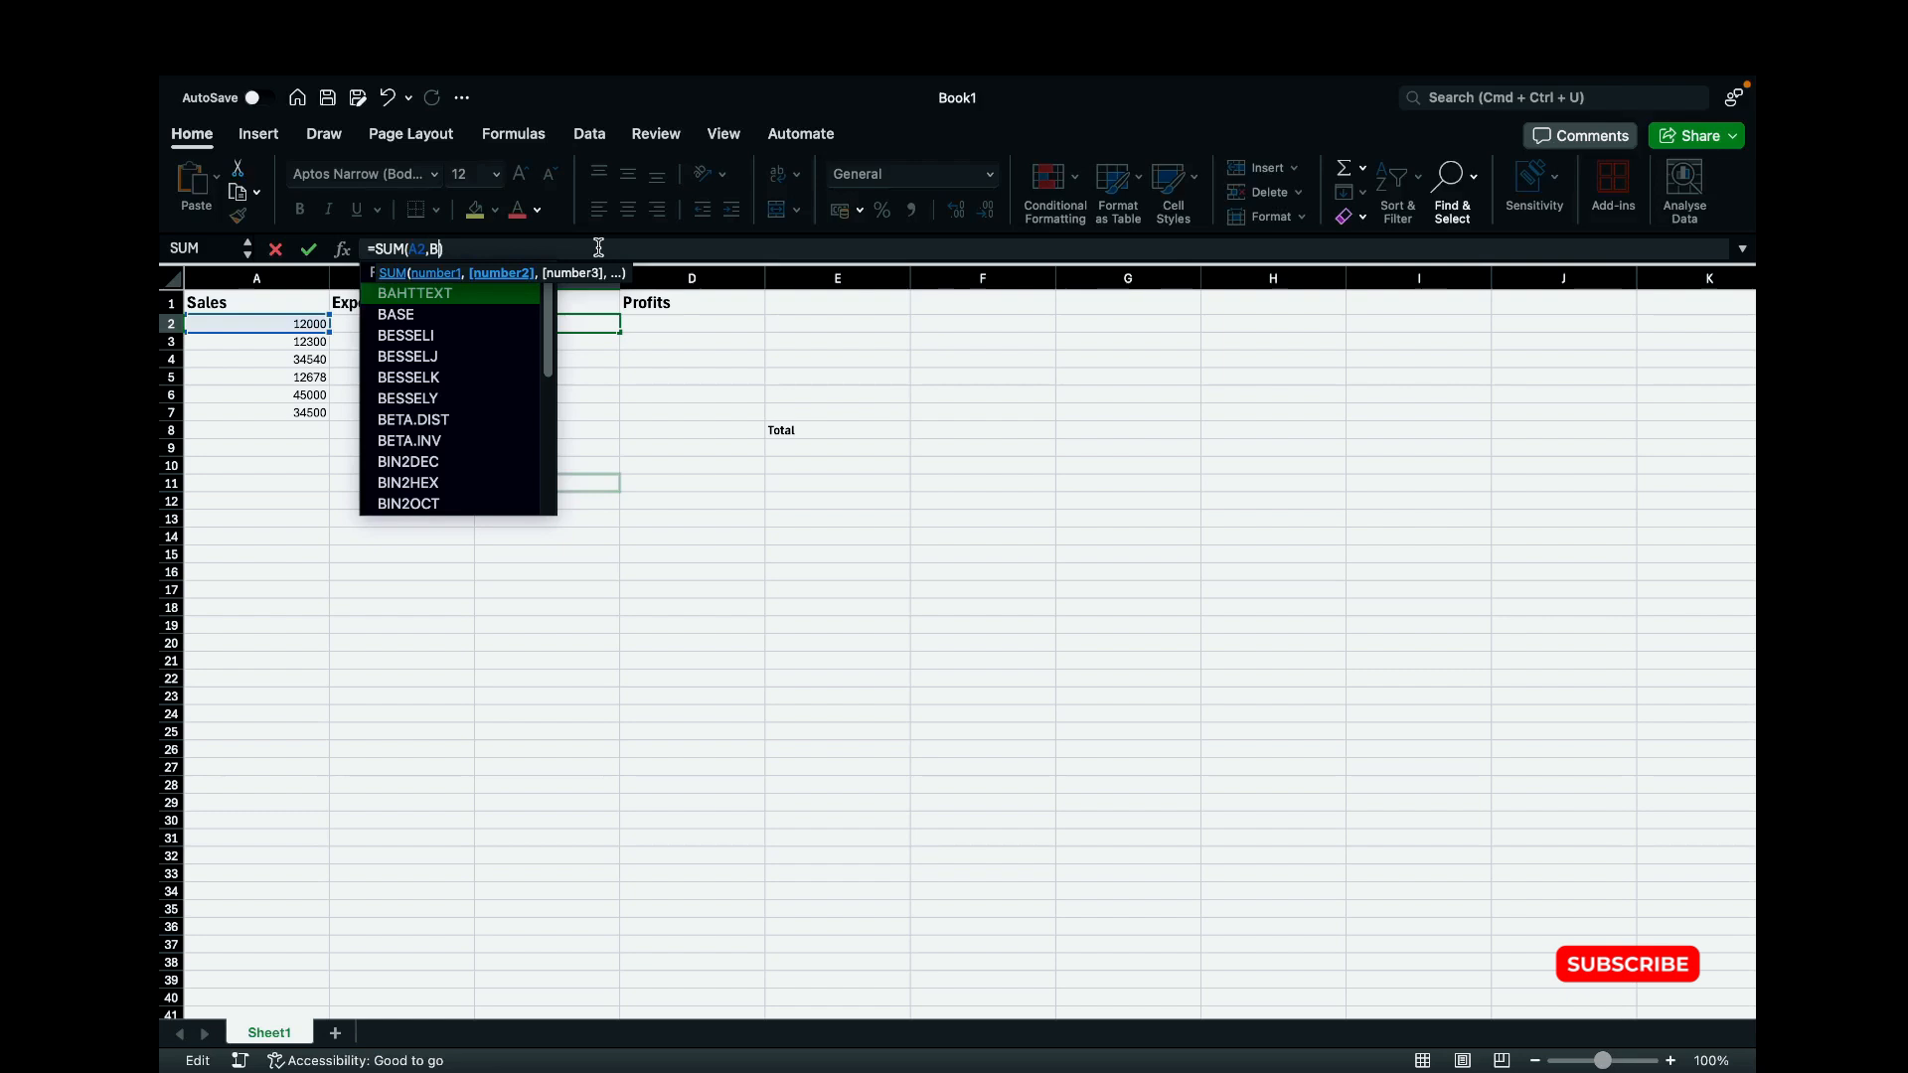
pyautogui.write('2')
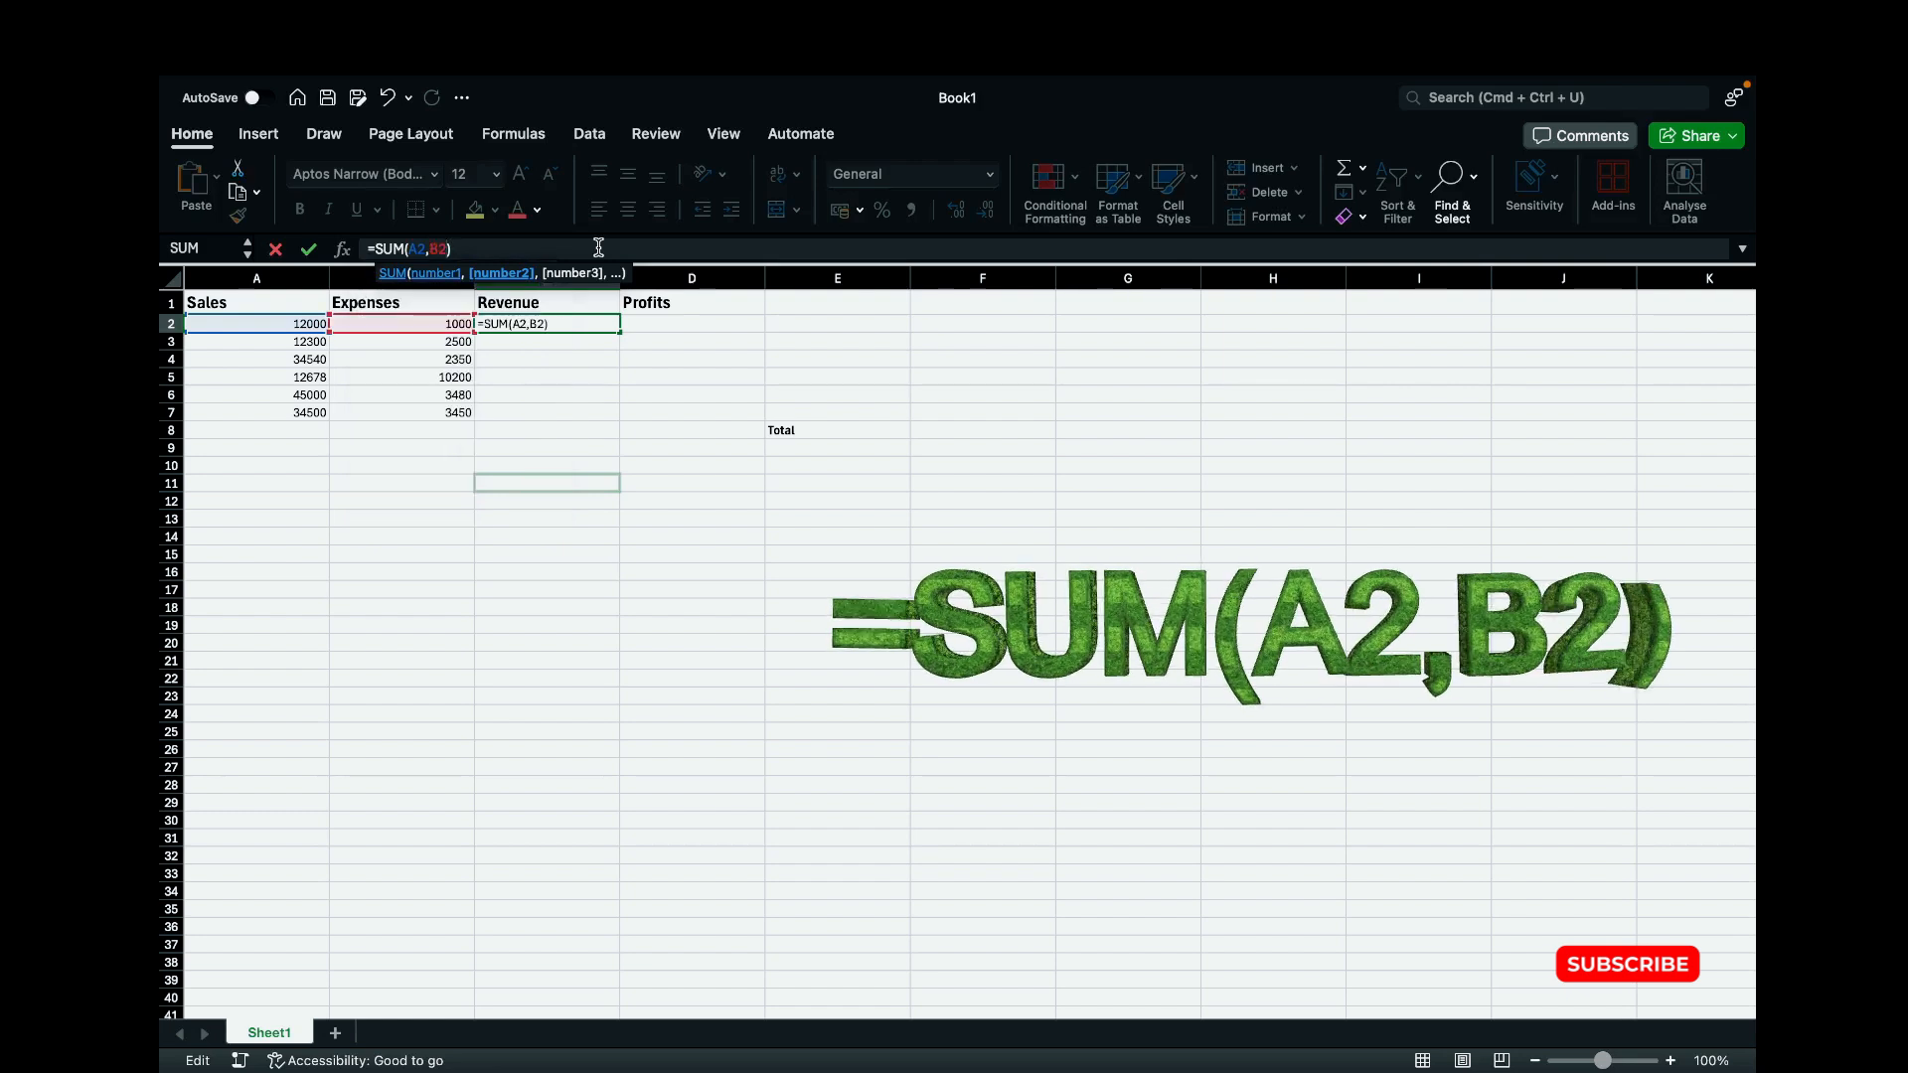
pyautogui.press('Return')
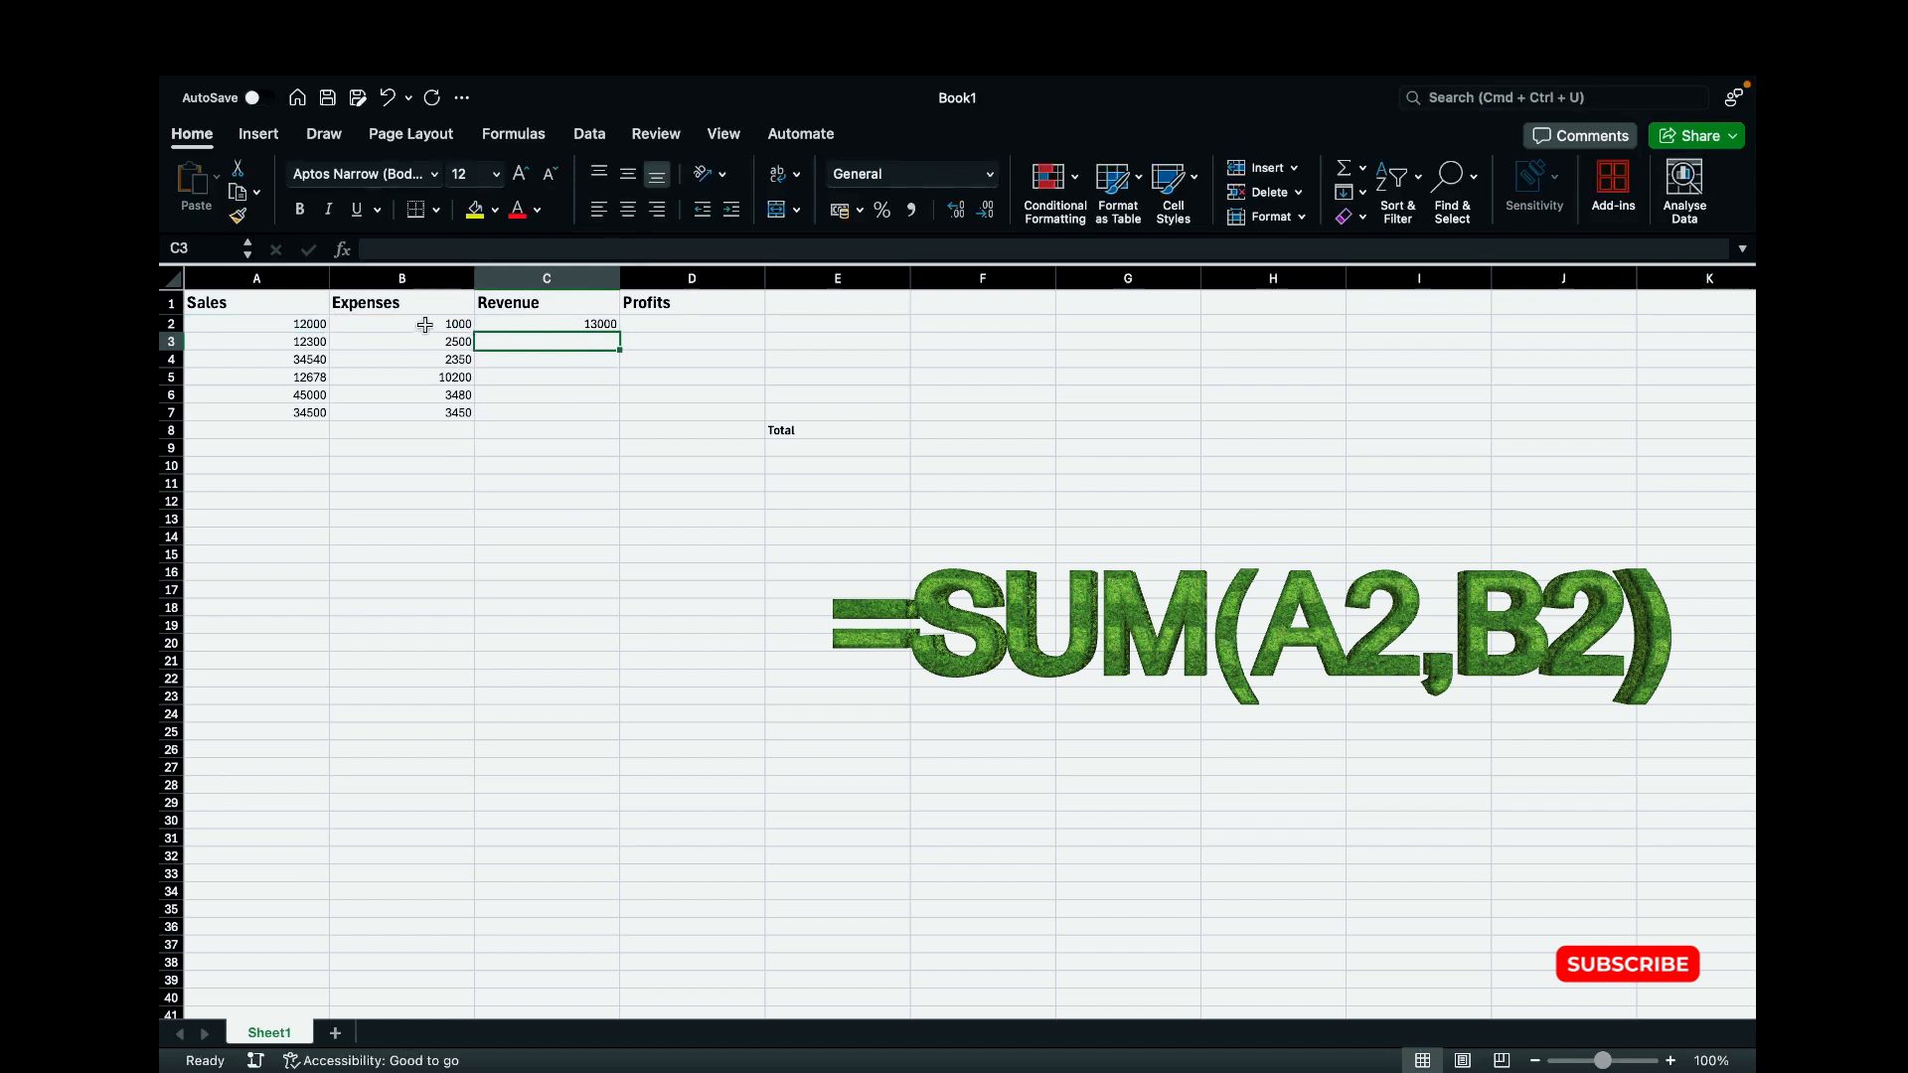
# Step: Enter the formula =SUM(A3,B3) in Revenue cell C3 to add the second row's Sales and Expenses
pyautogui.click(585, 322)
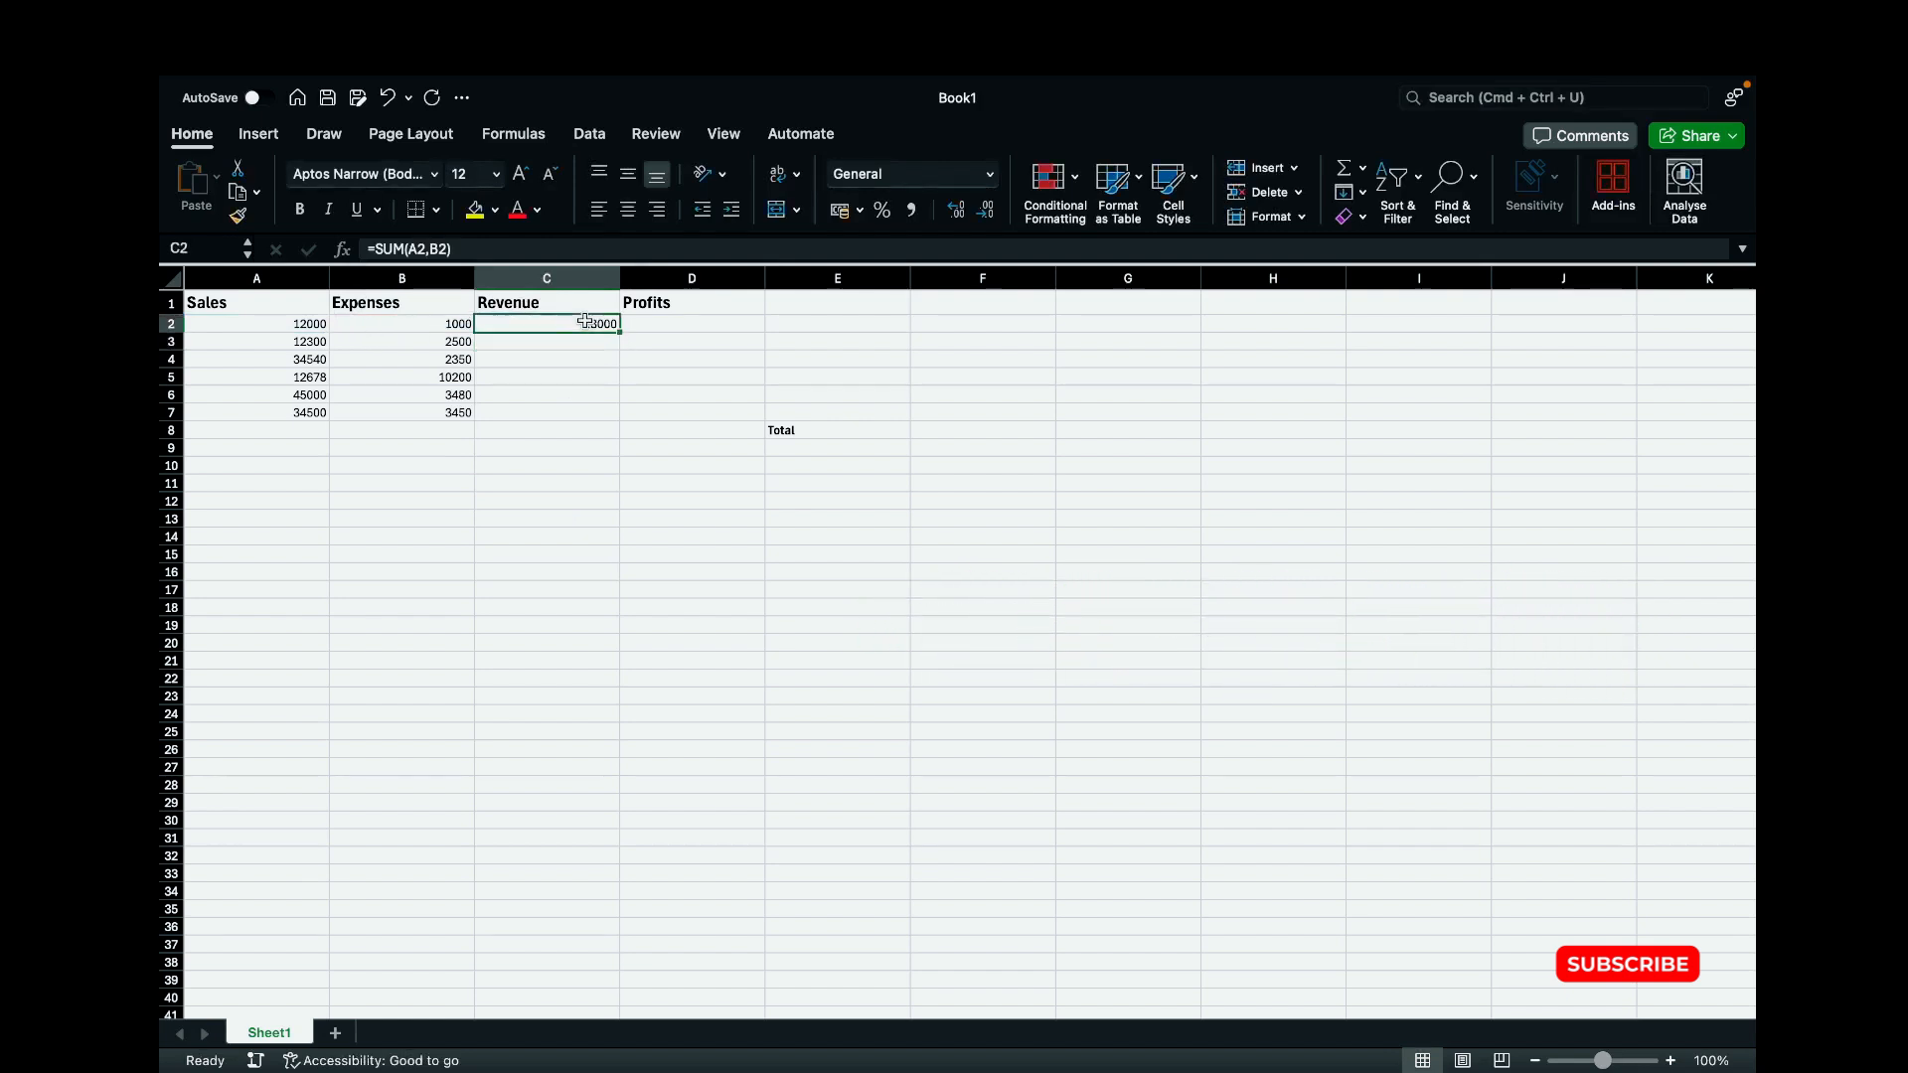
pyautogui.click(586, 342)
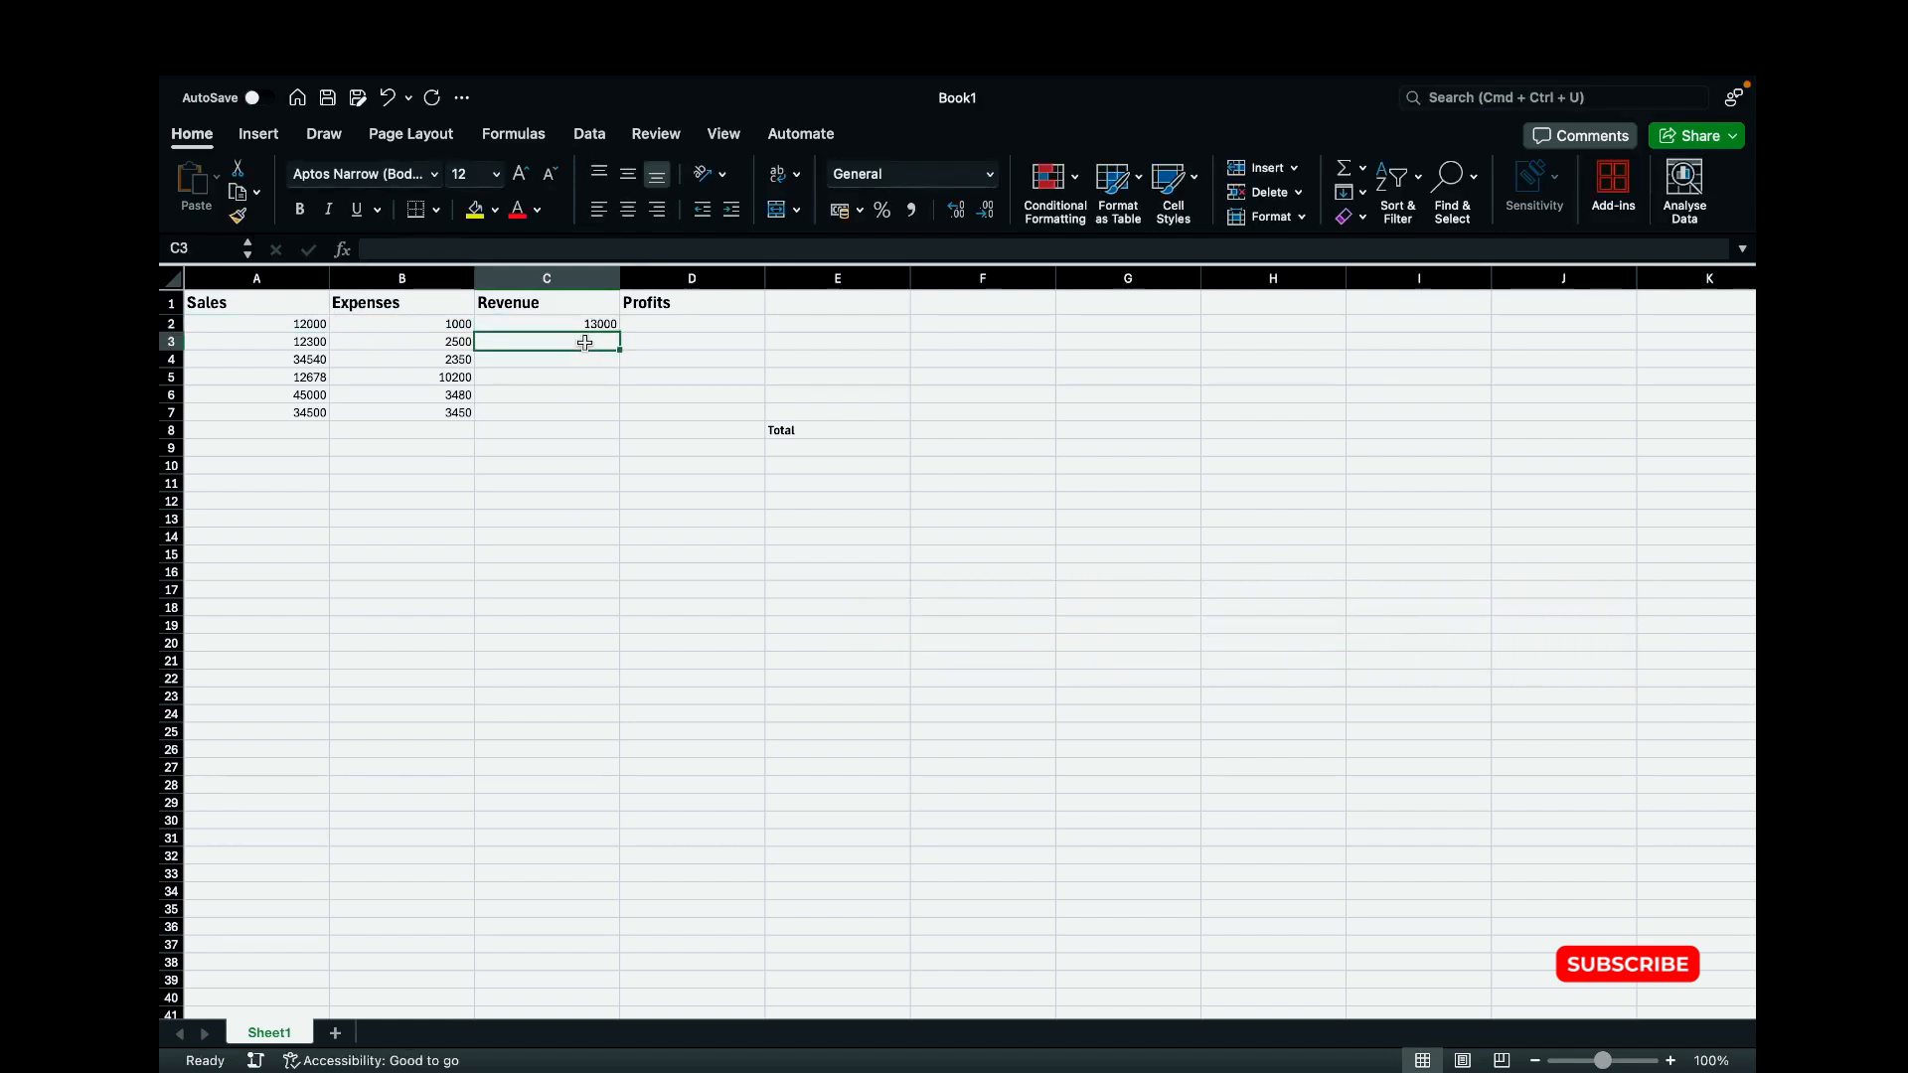
pyautogui.click(427, 250)
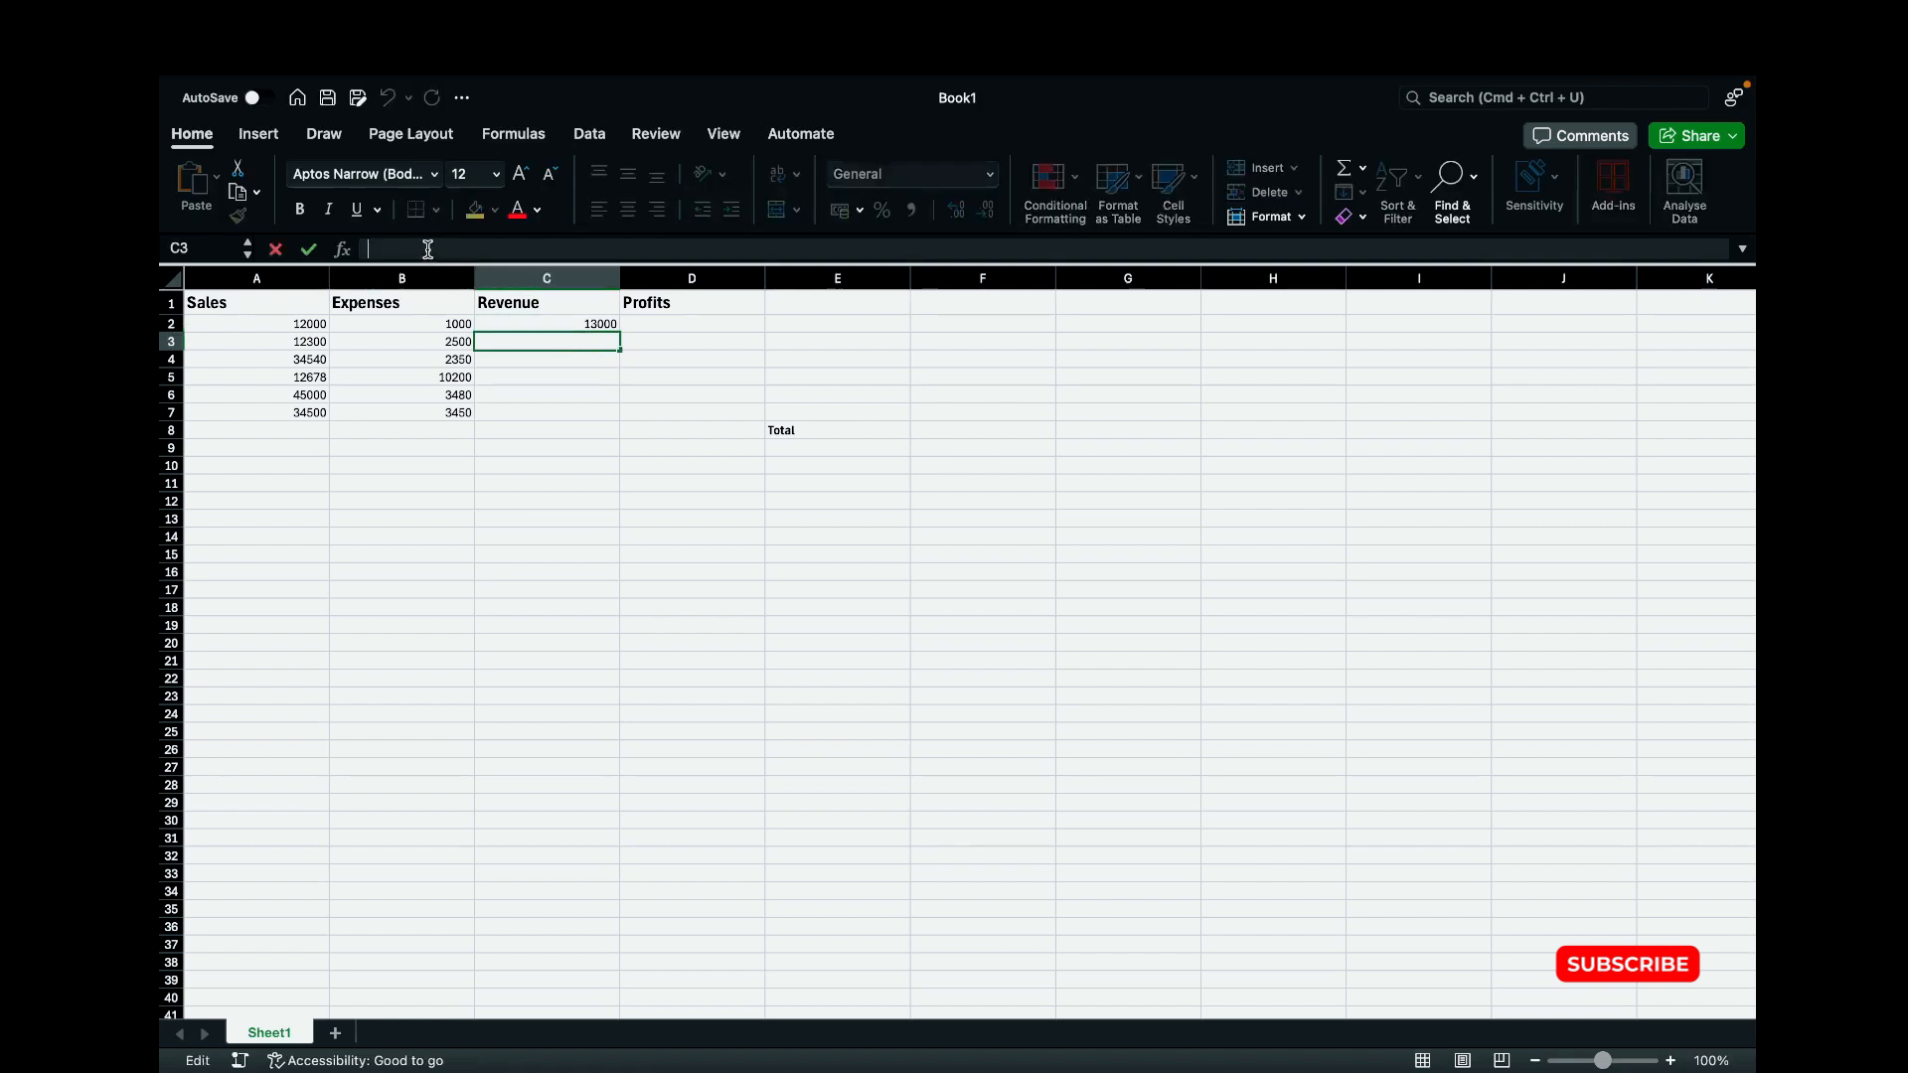
pyautogui.write('=')
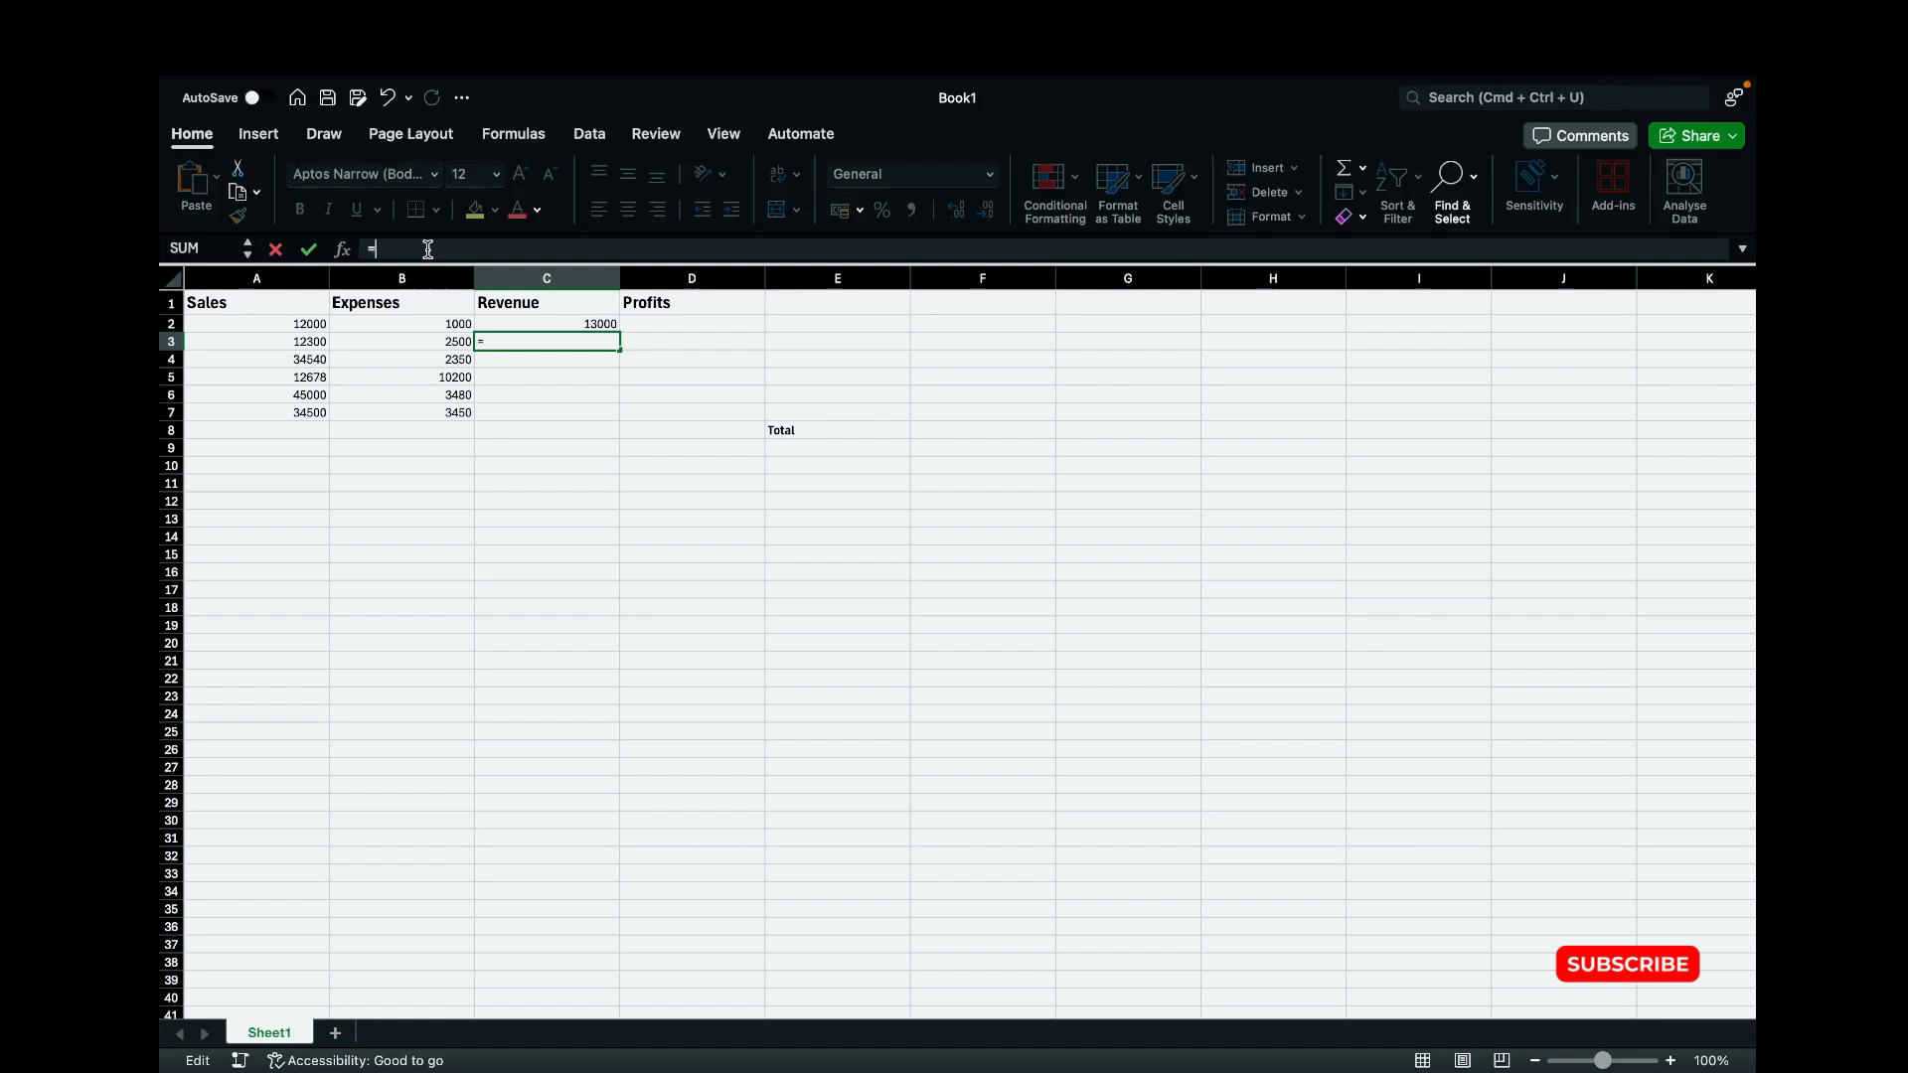
pyautogui.write('SUM')
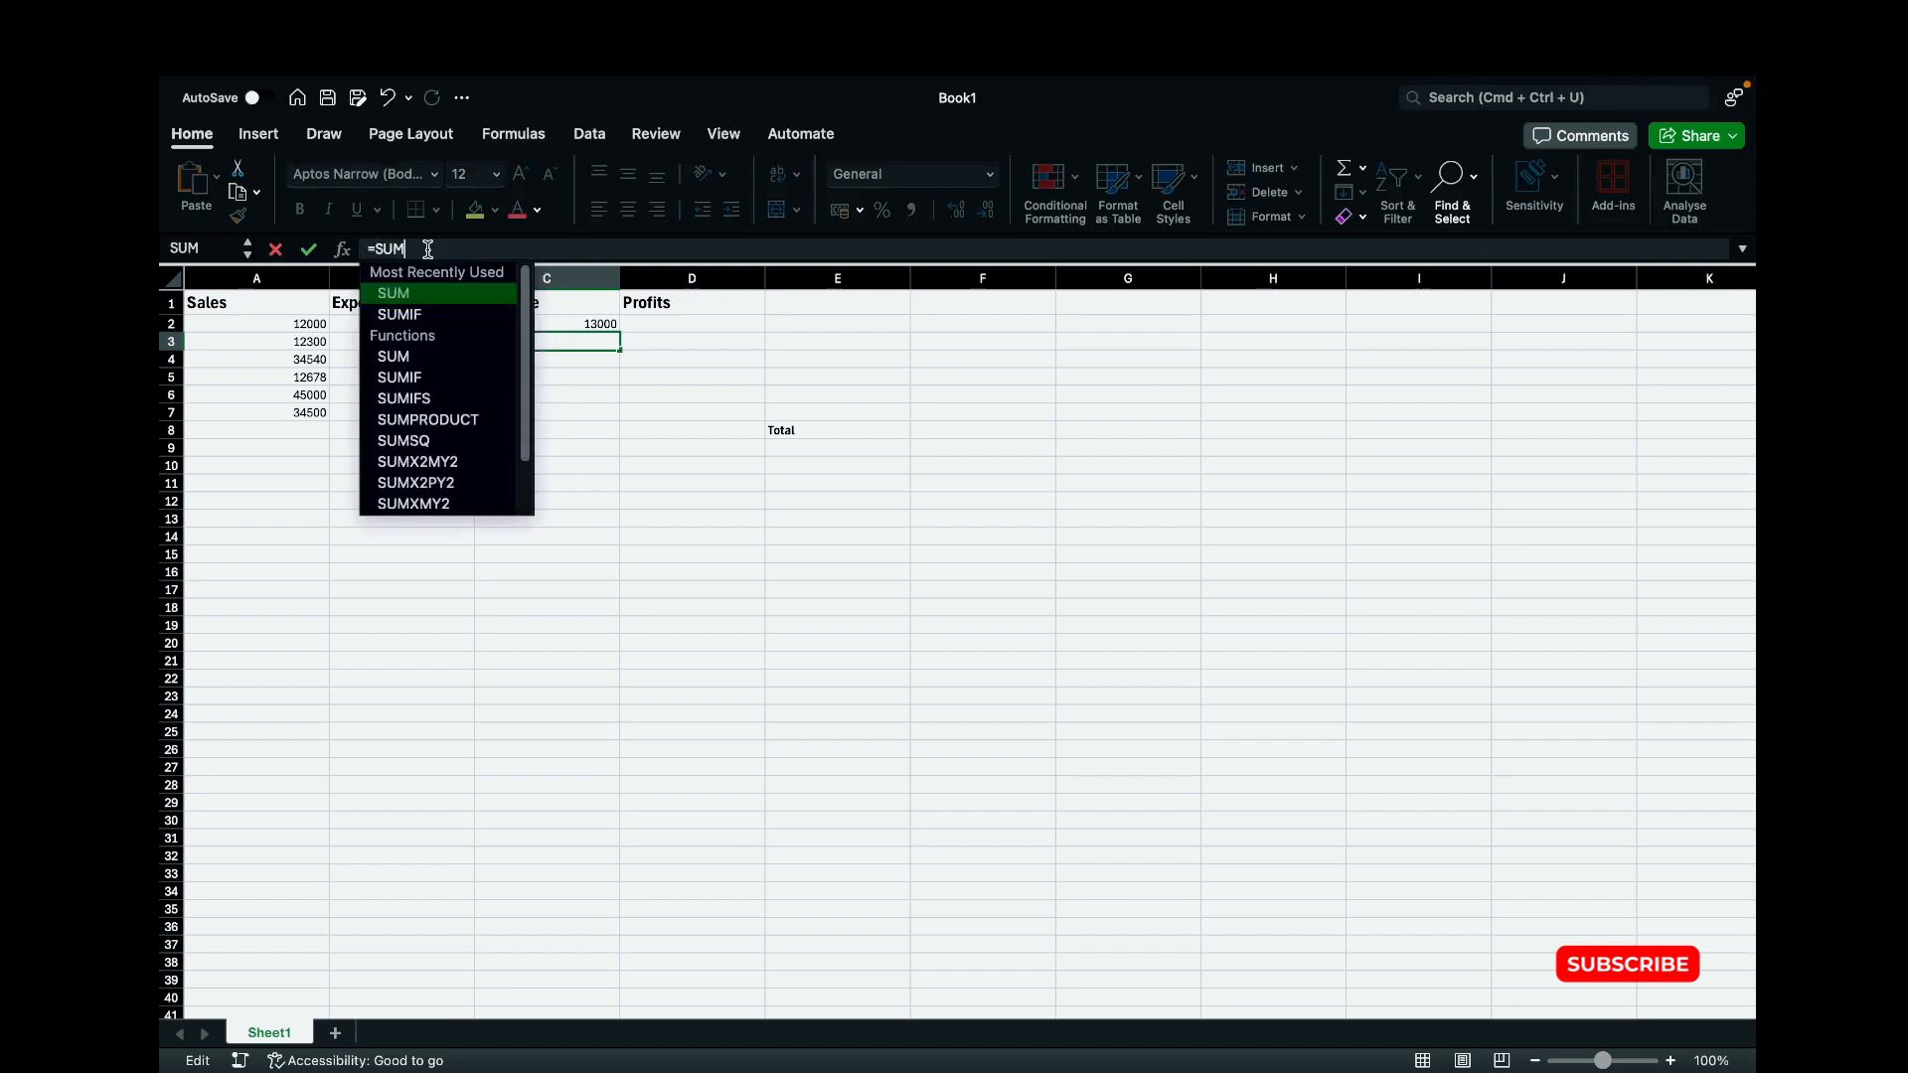
pyautogui.write('90')
pyautogui.press('BackSpace')
pyautogui.press('BackSpace')
pyautogui.write('()')
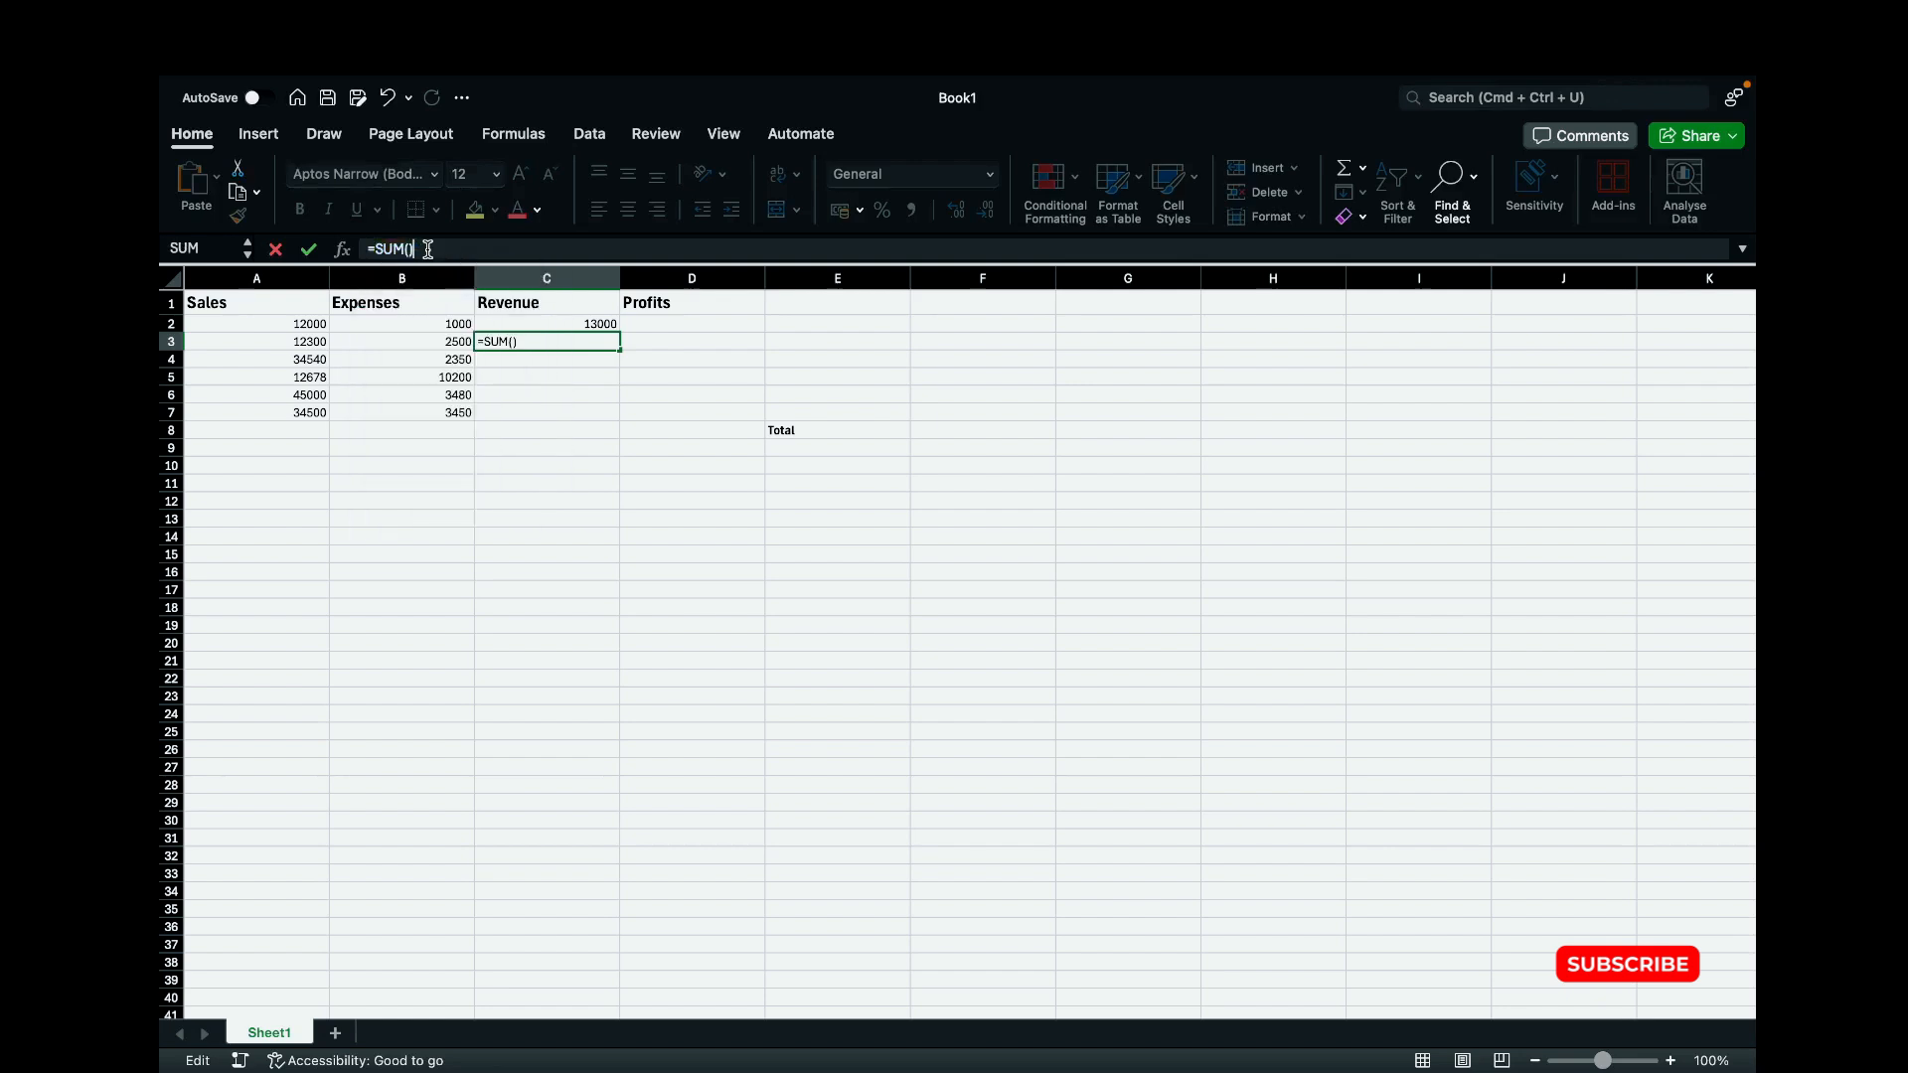
pyautogui.press('Left')
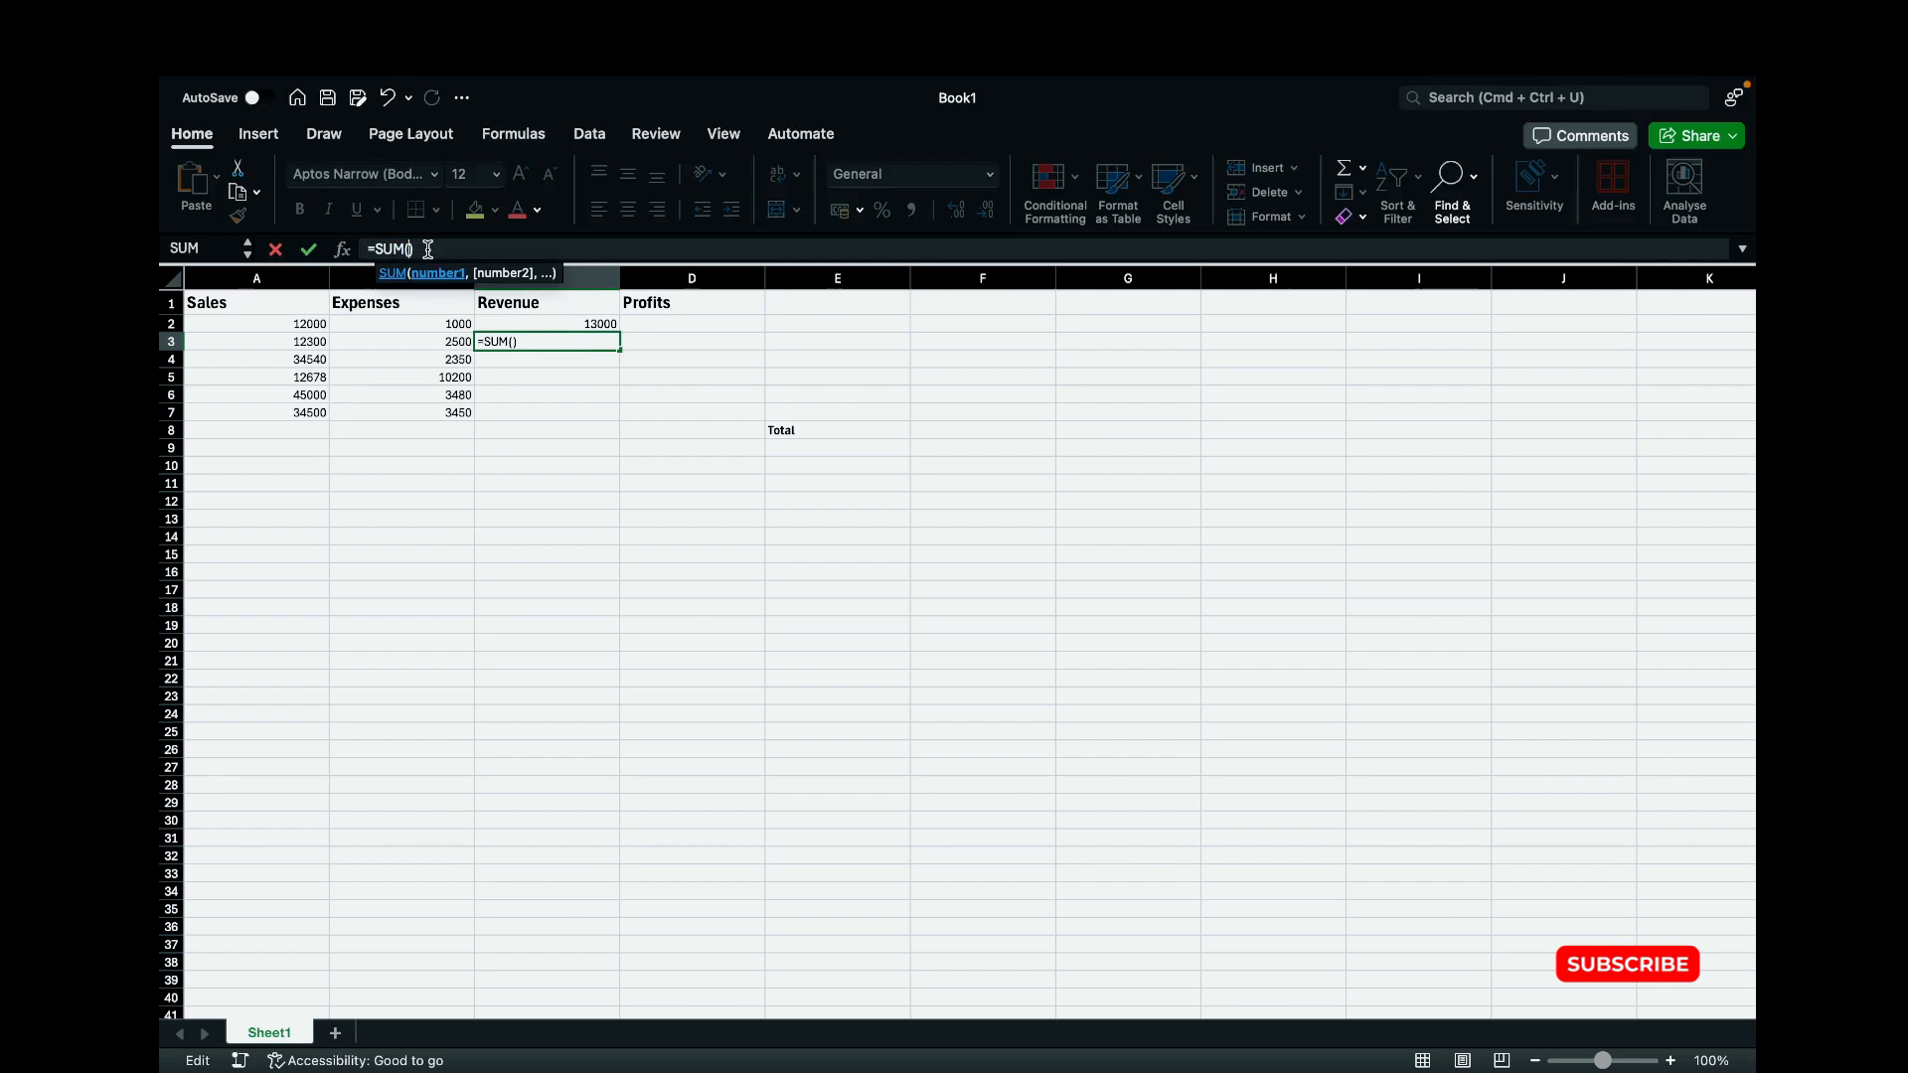
pyautogui.write('A')
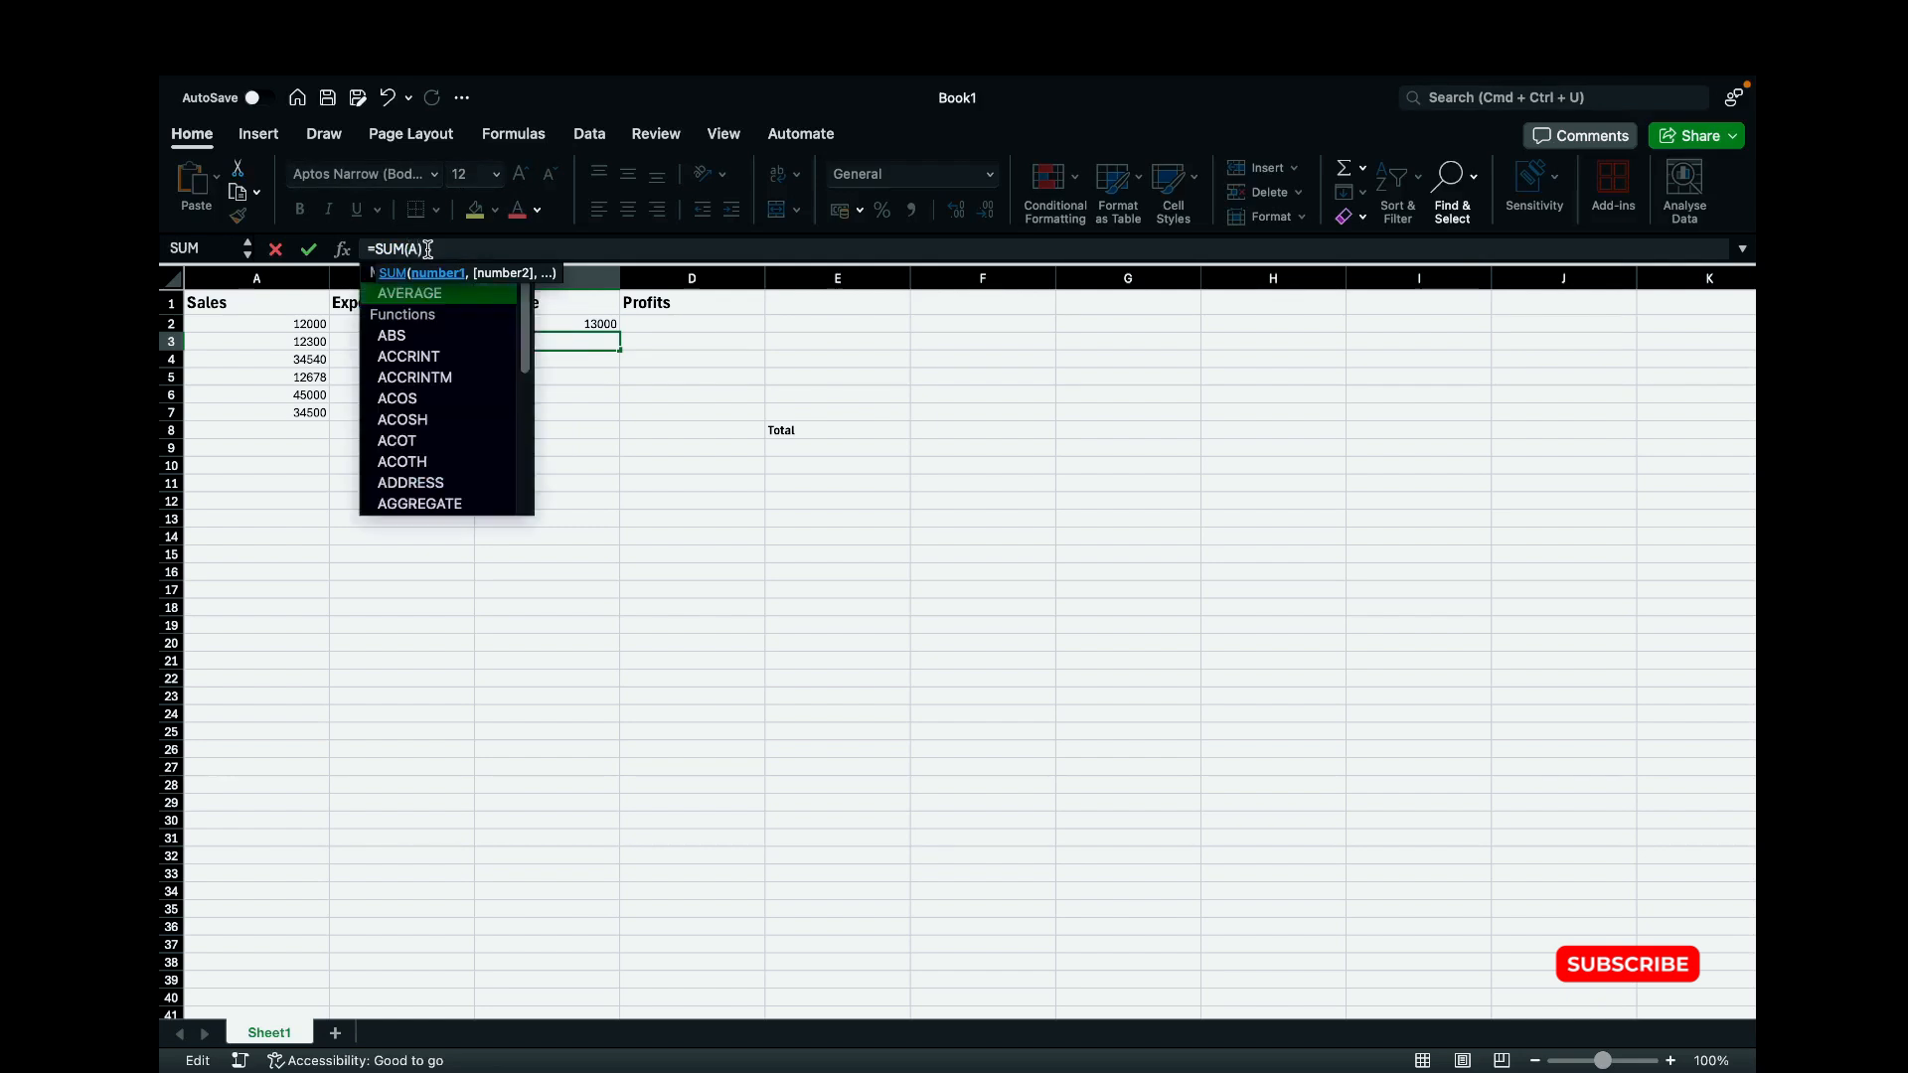
pyautogui.write('3,')
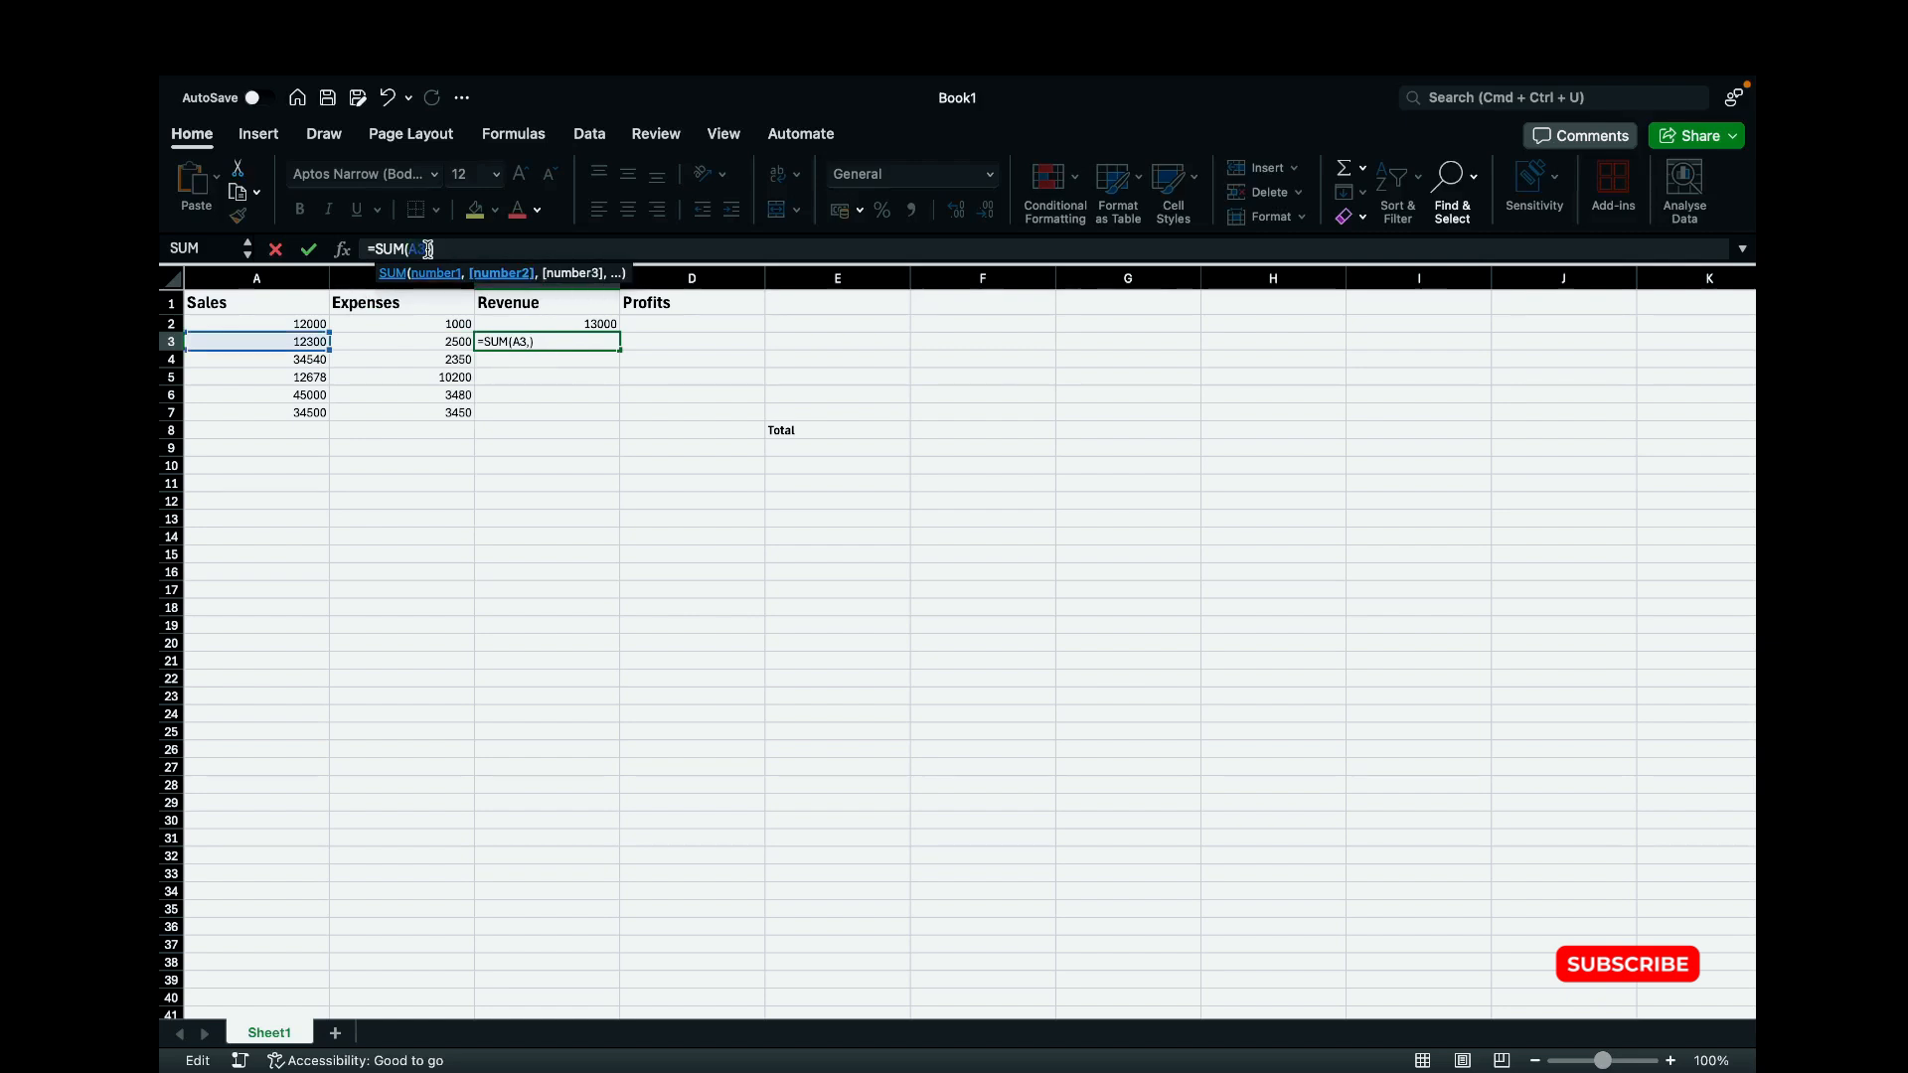
pyautogui.write('B3')
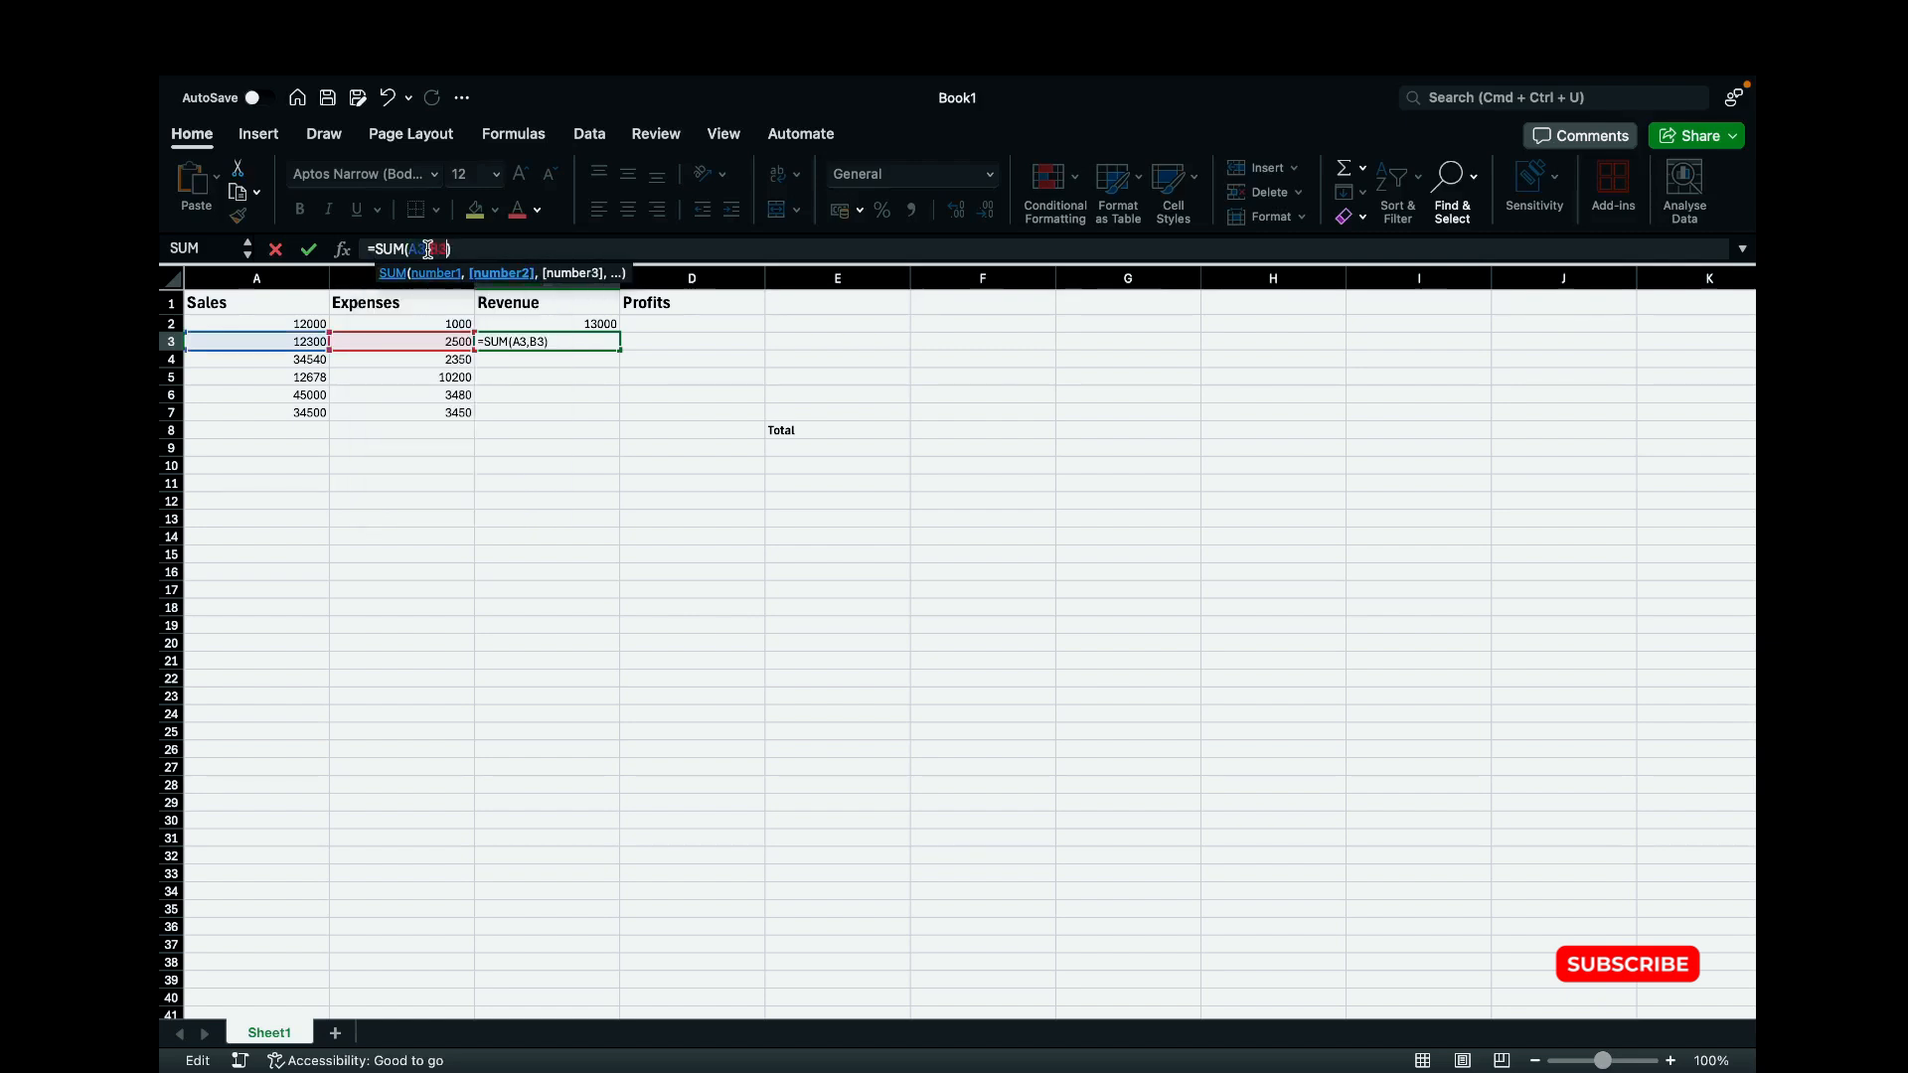
pyautogui.press('Return')
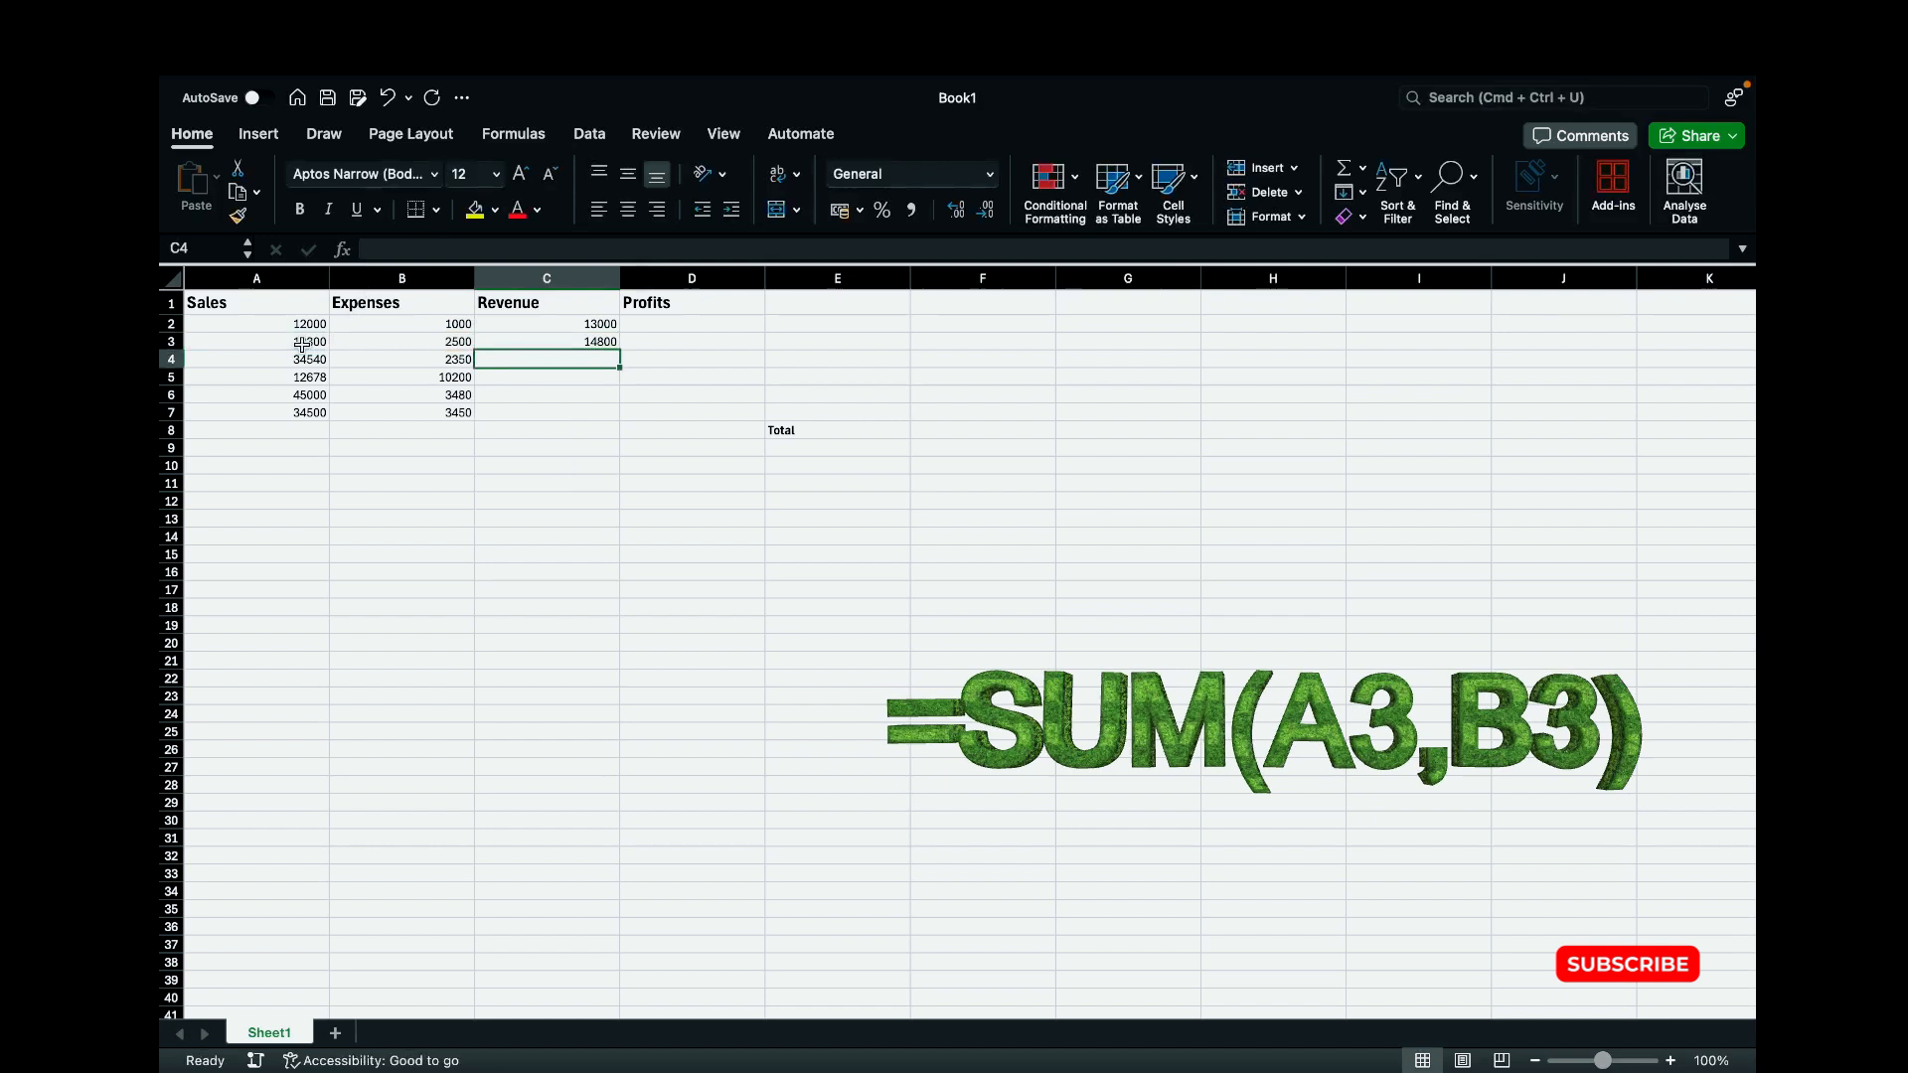
# Step: Fill the SUM formula from C3 down through C7 and check the formulas in the Revenue column
pyautogui.click(600, 341)
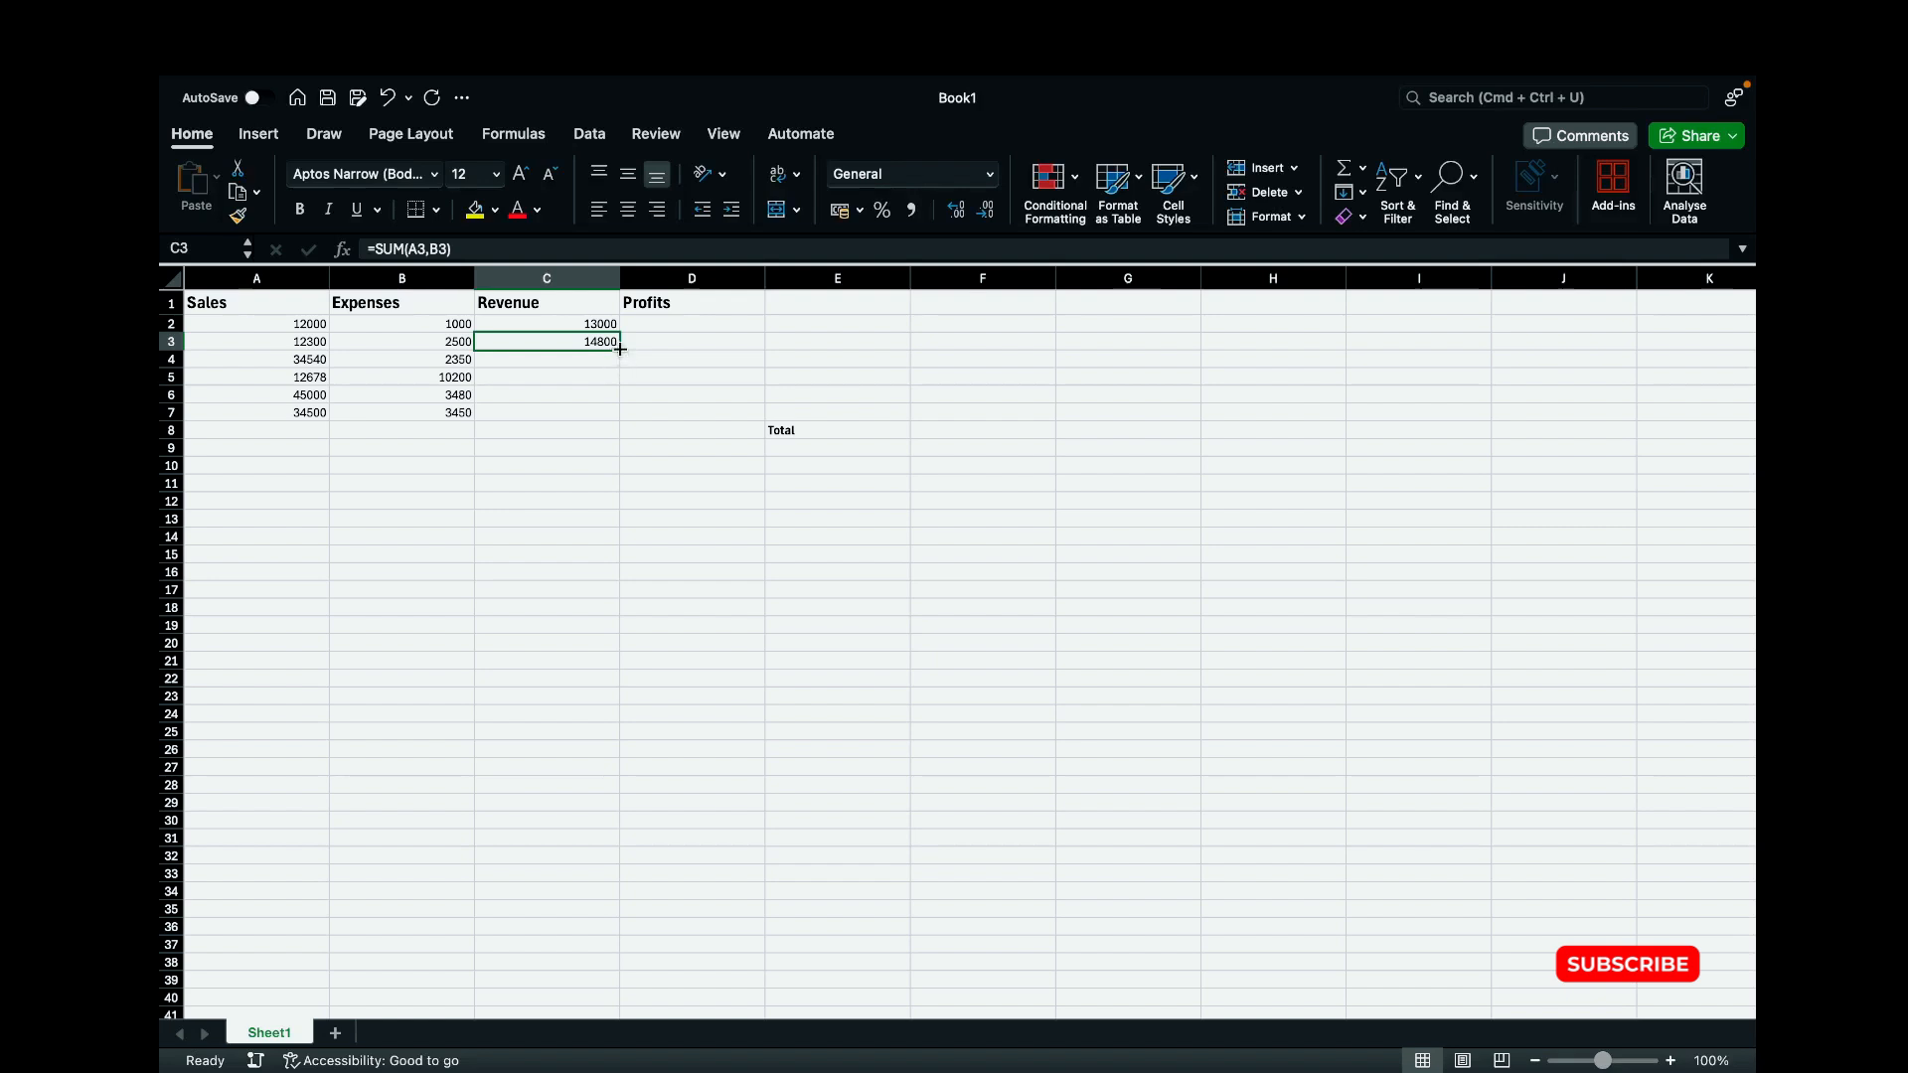
pyautogui.moveTo(618, 347); pyautogui.dragTo(609, 417)
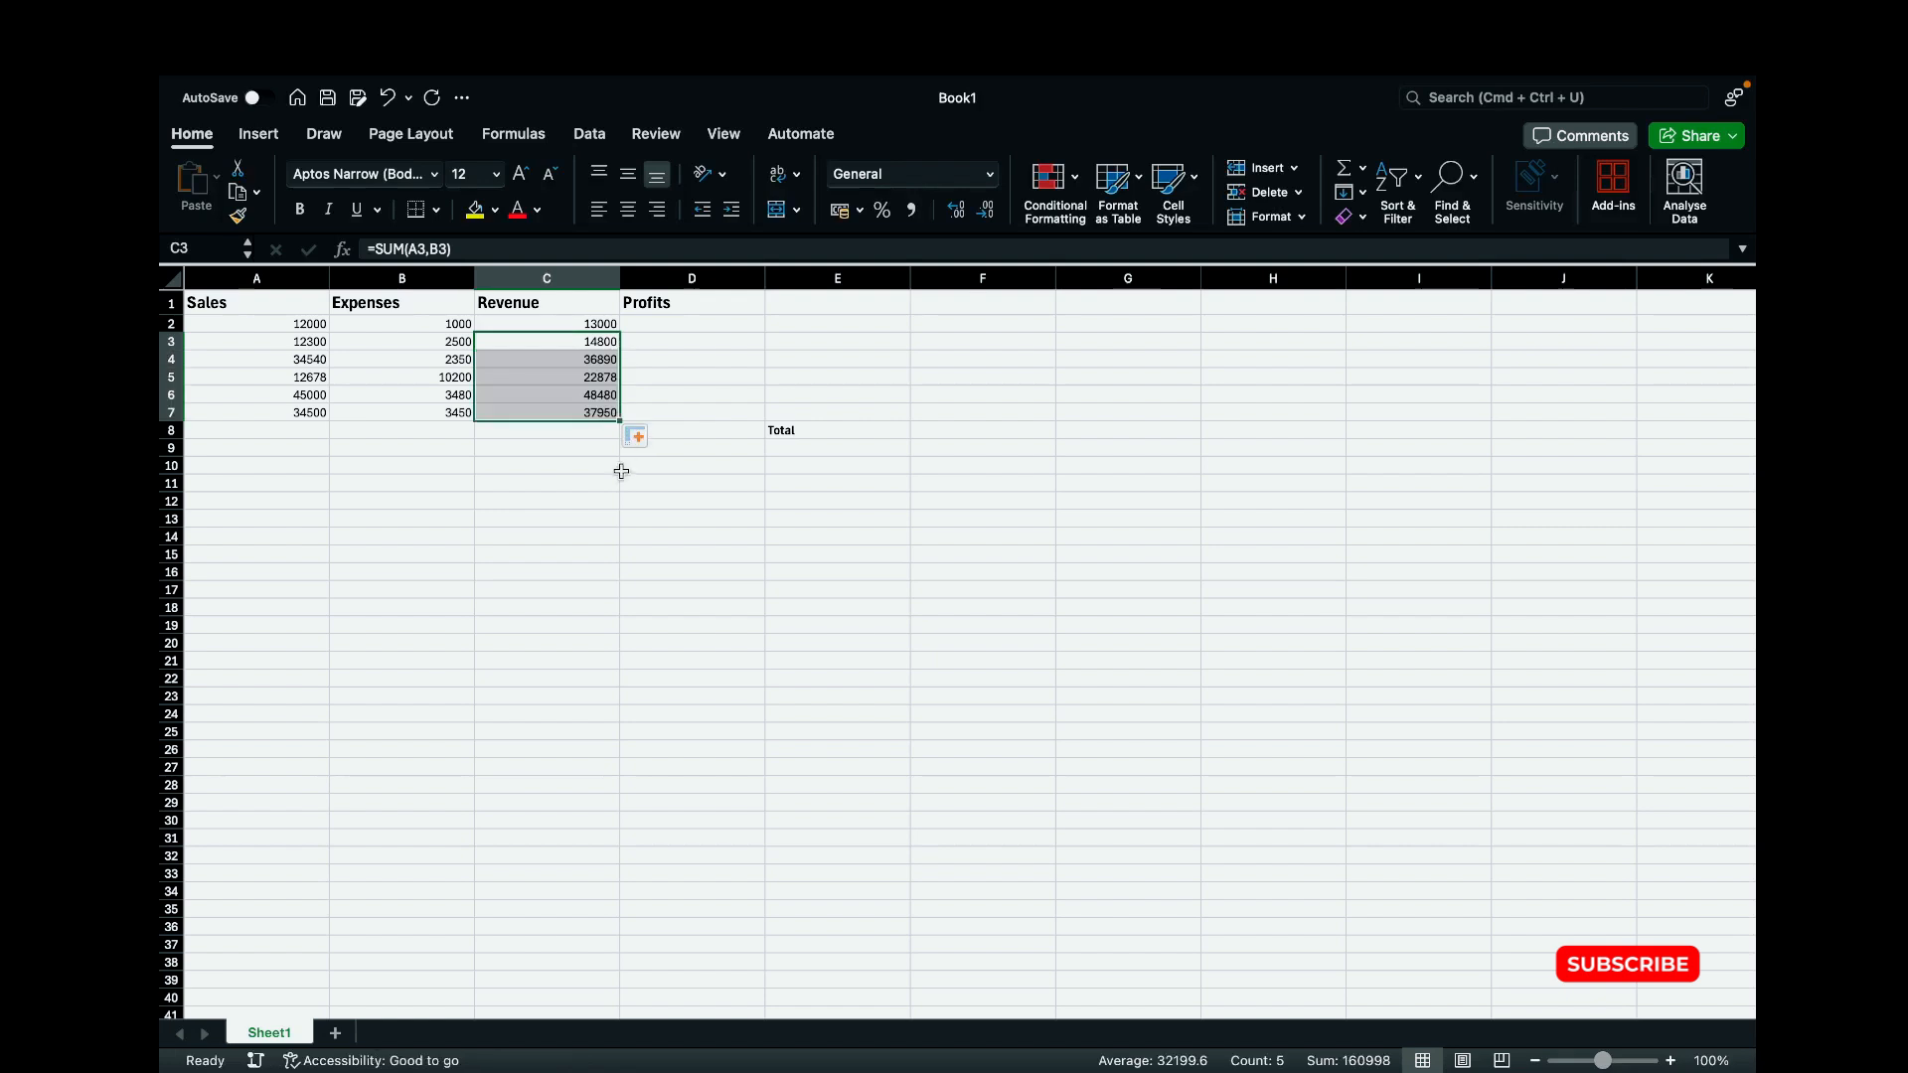
pyautogui.click(608, 448)
pyautogui.click(608, 359)
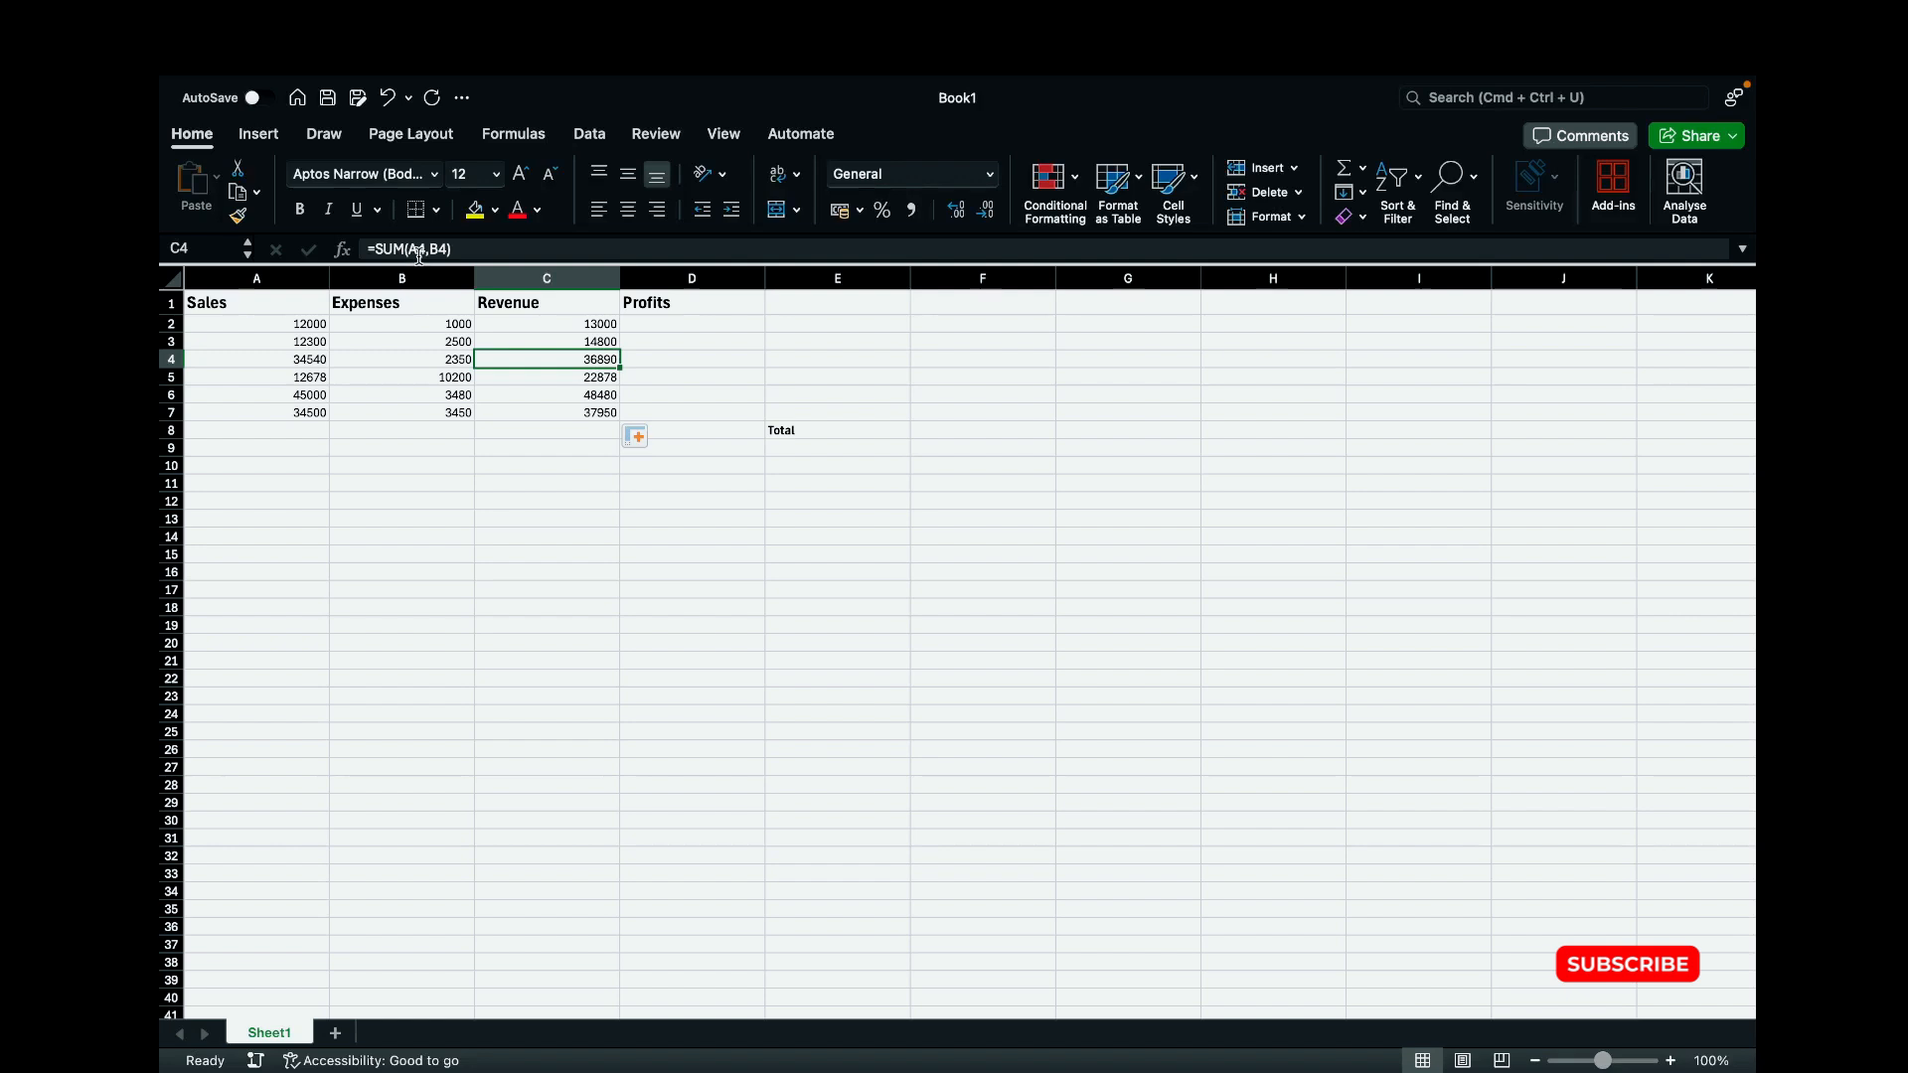
pyautogui.press('Down')
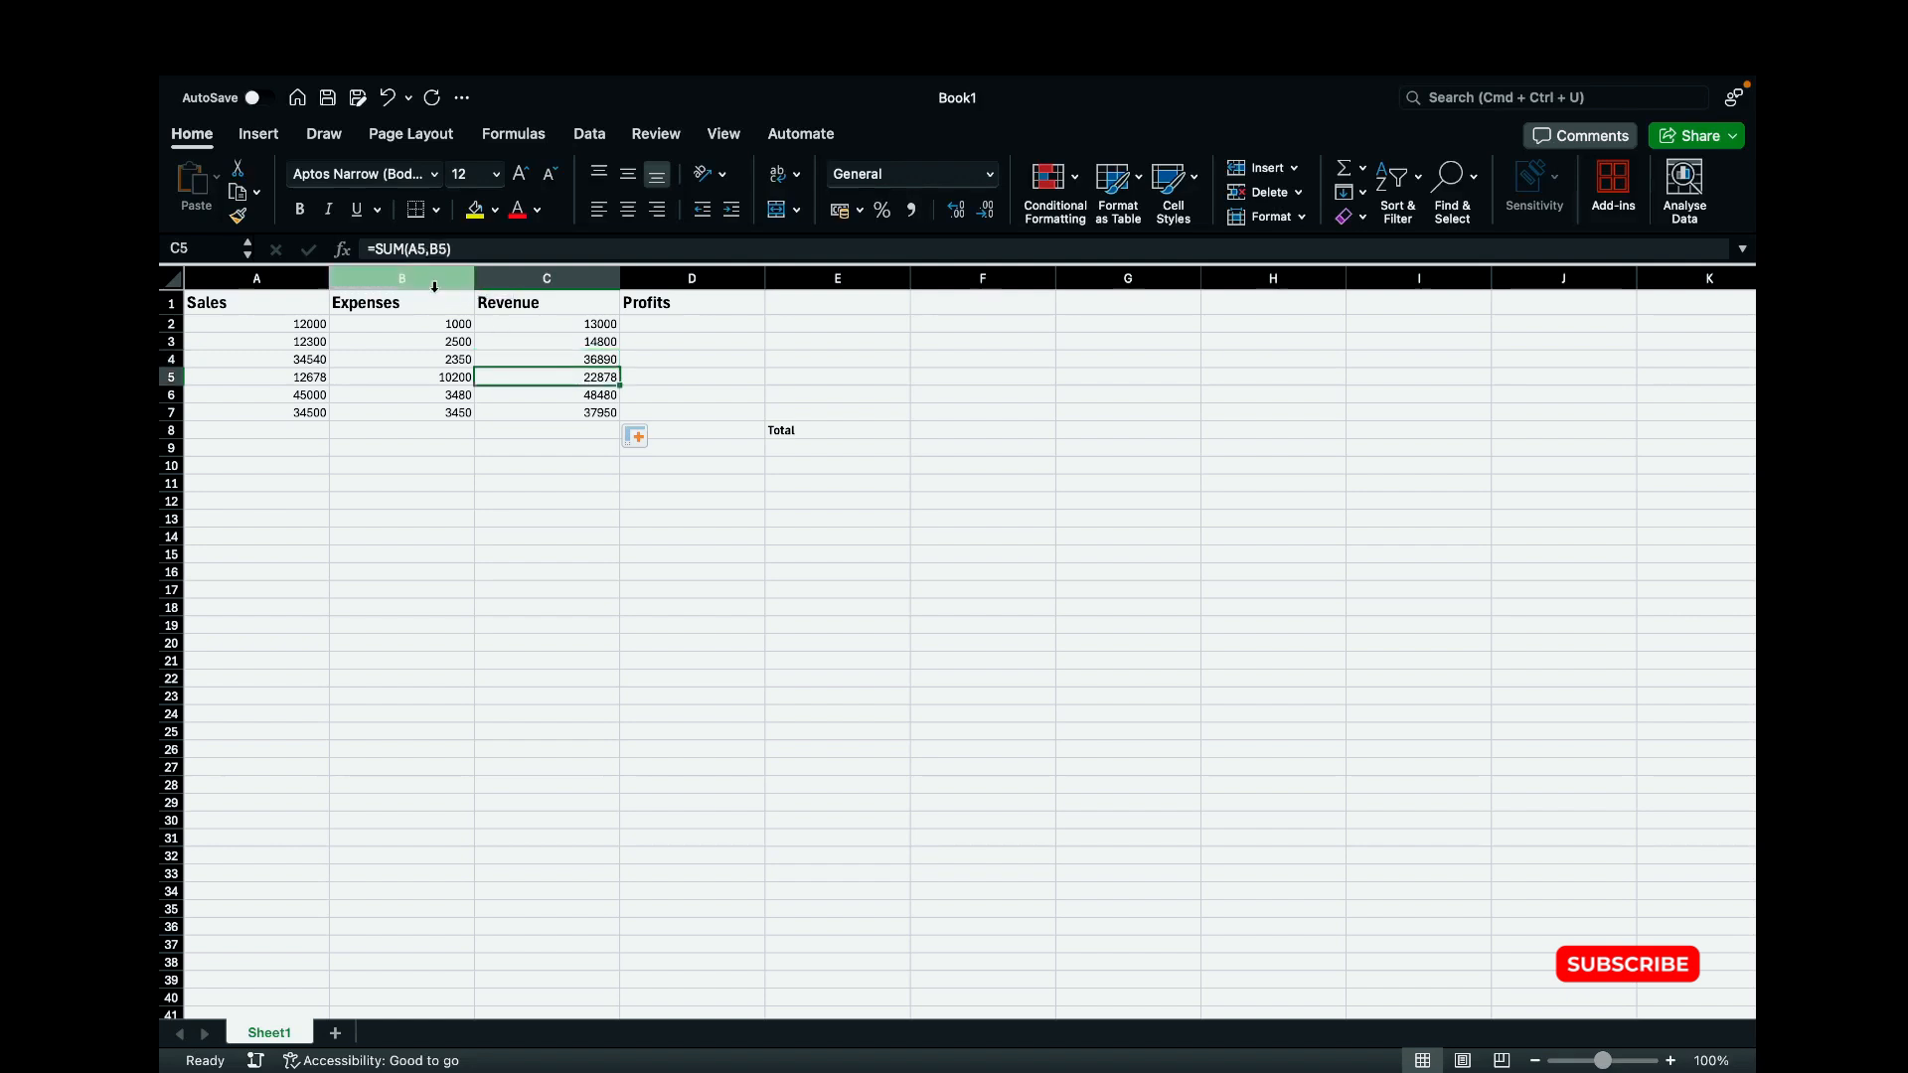
pyautogui.click(542, 394)
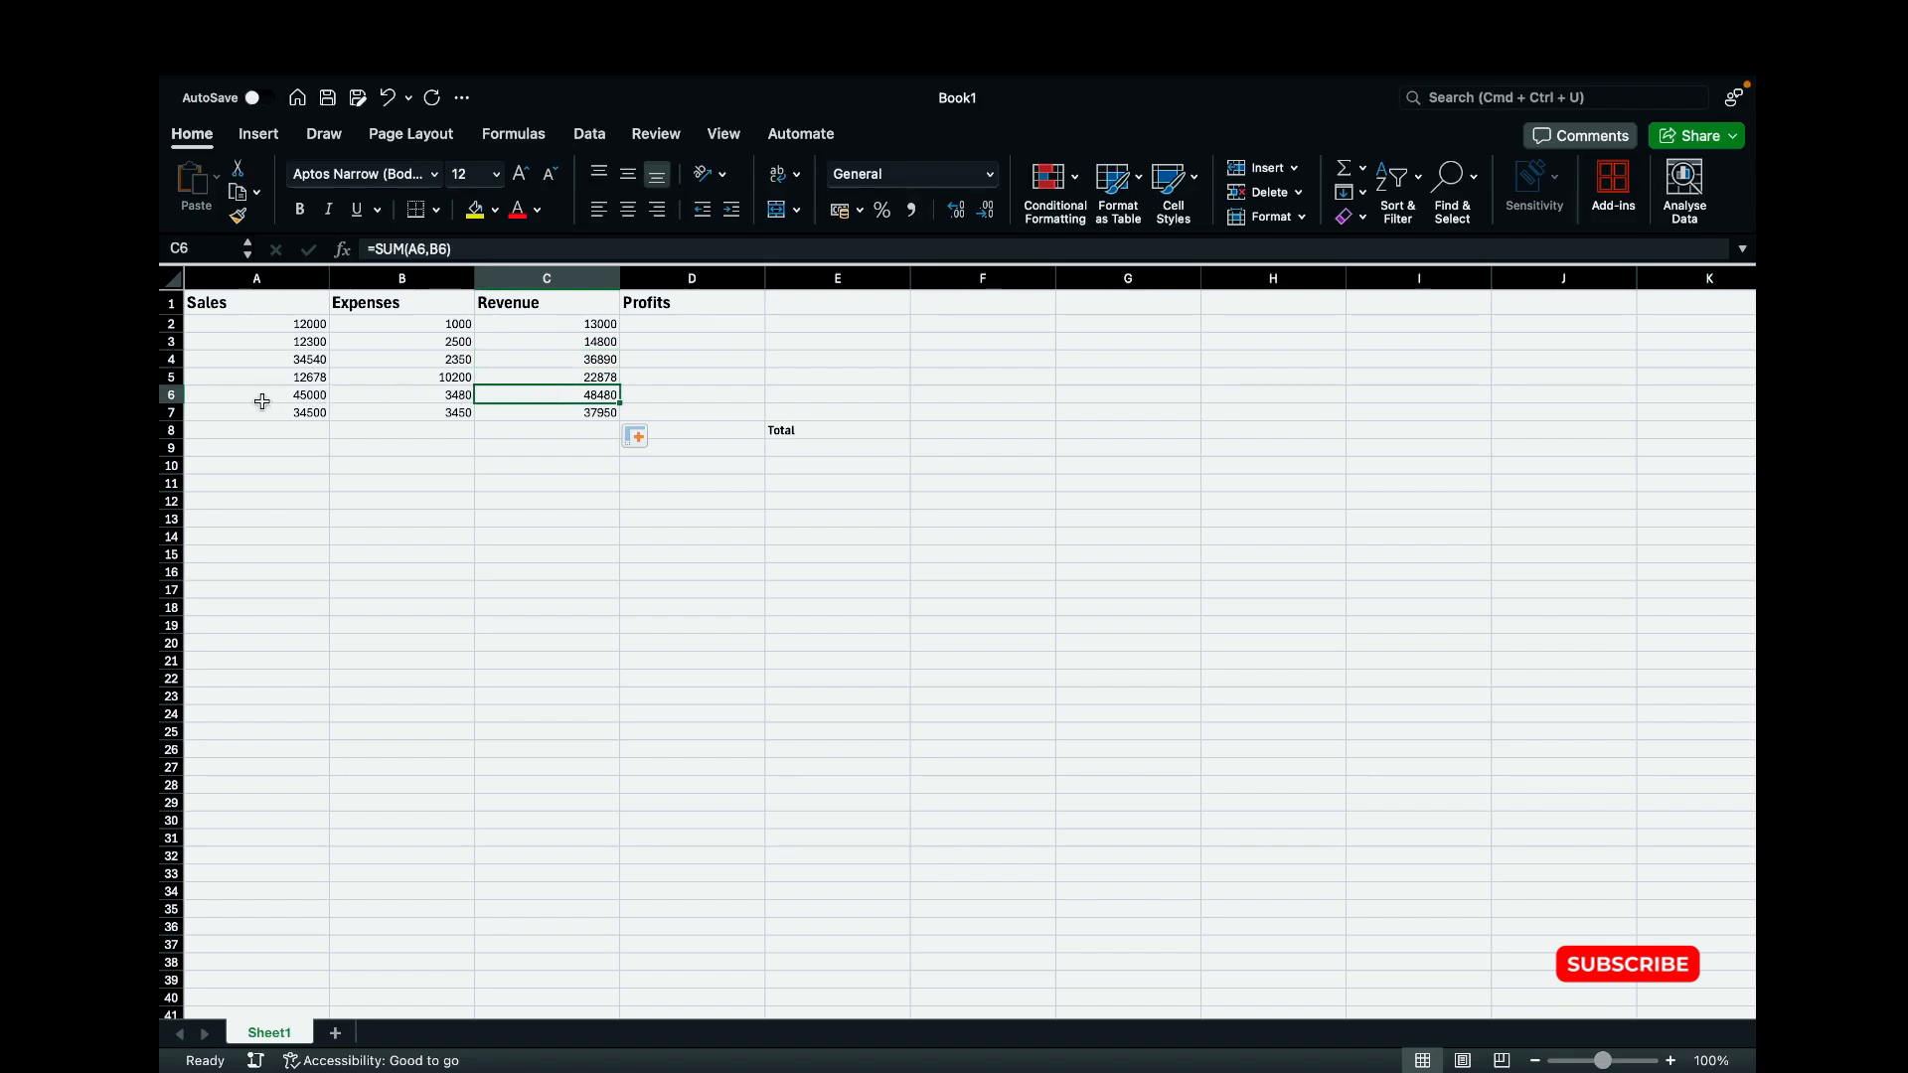
pyautogui.click(586, 411)
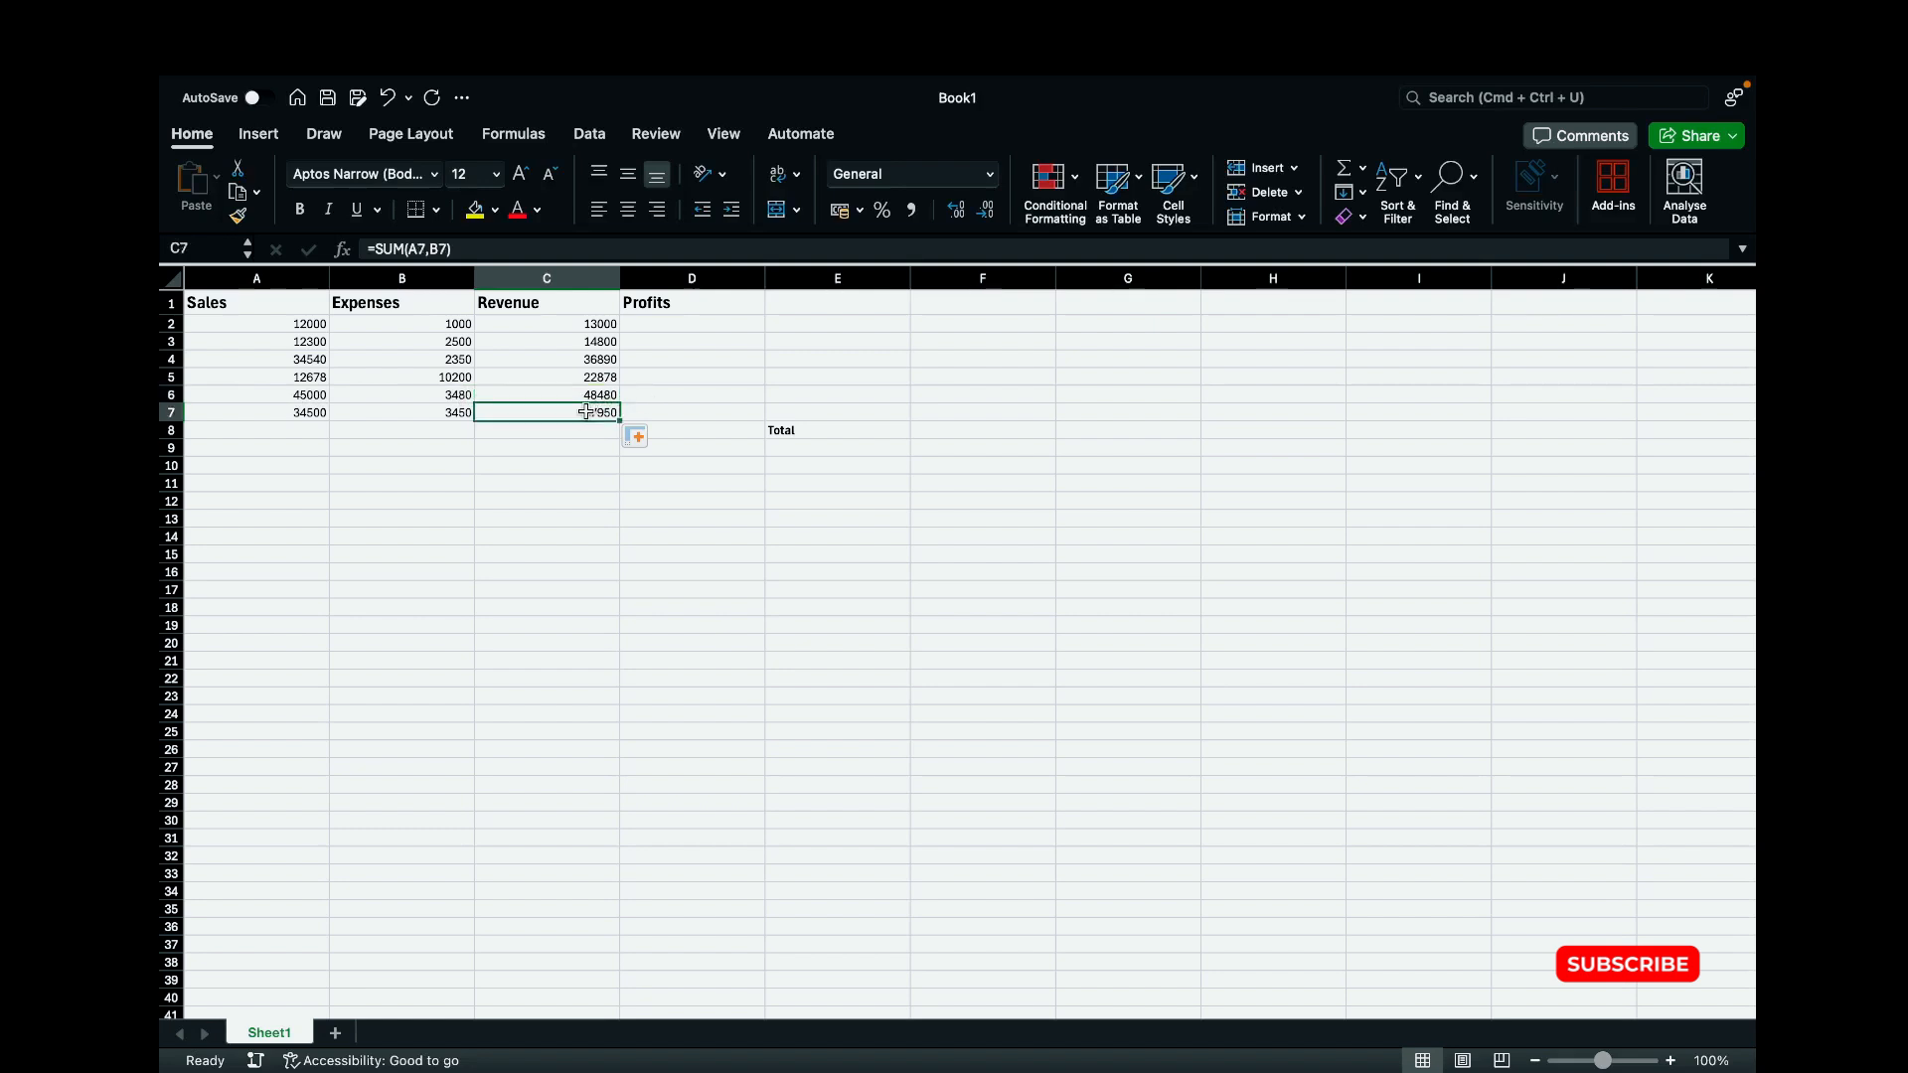
pyautogui.click(608, 323)
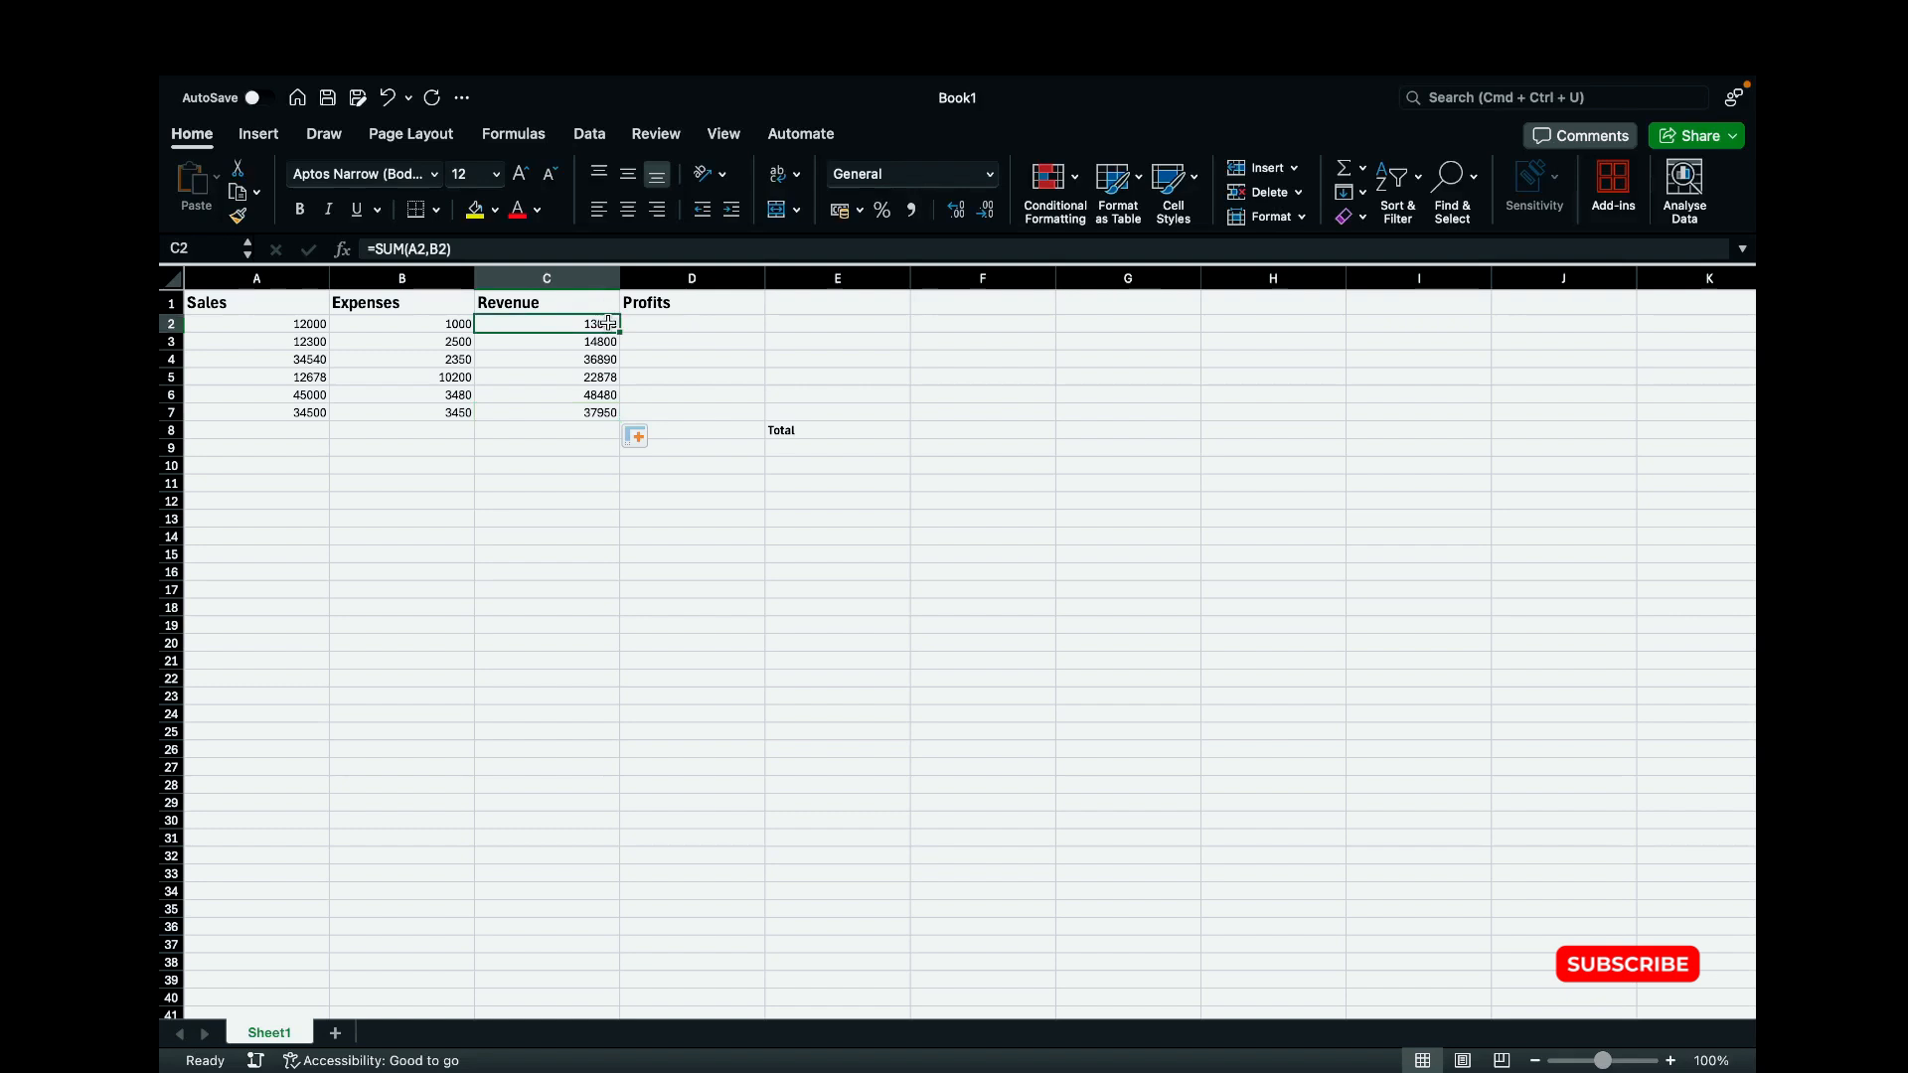
# Step: Start a formula with an equals sign in Profits cell D2
pyautogui.click(667, 324)
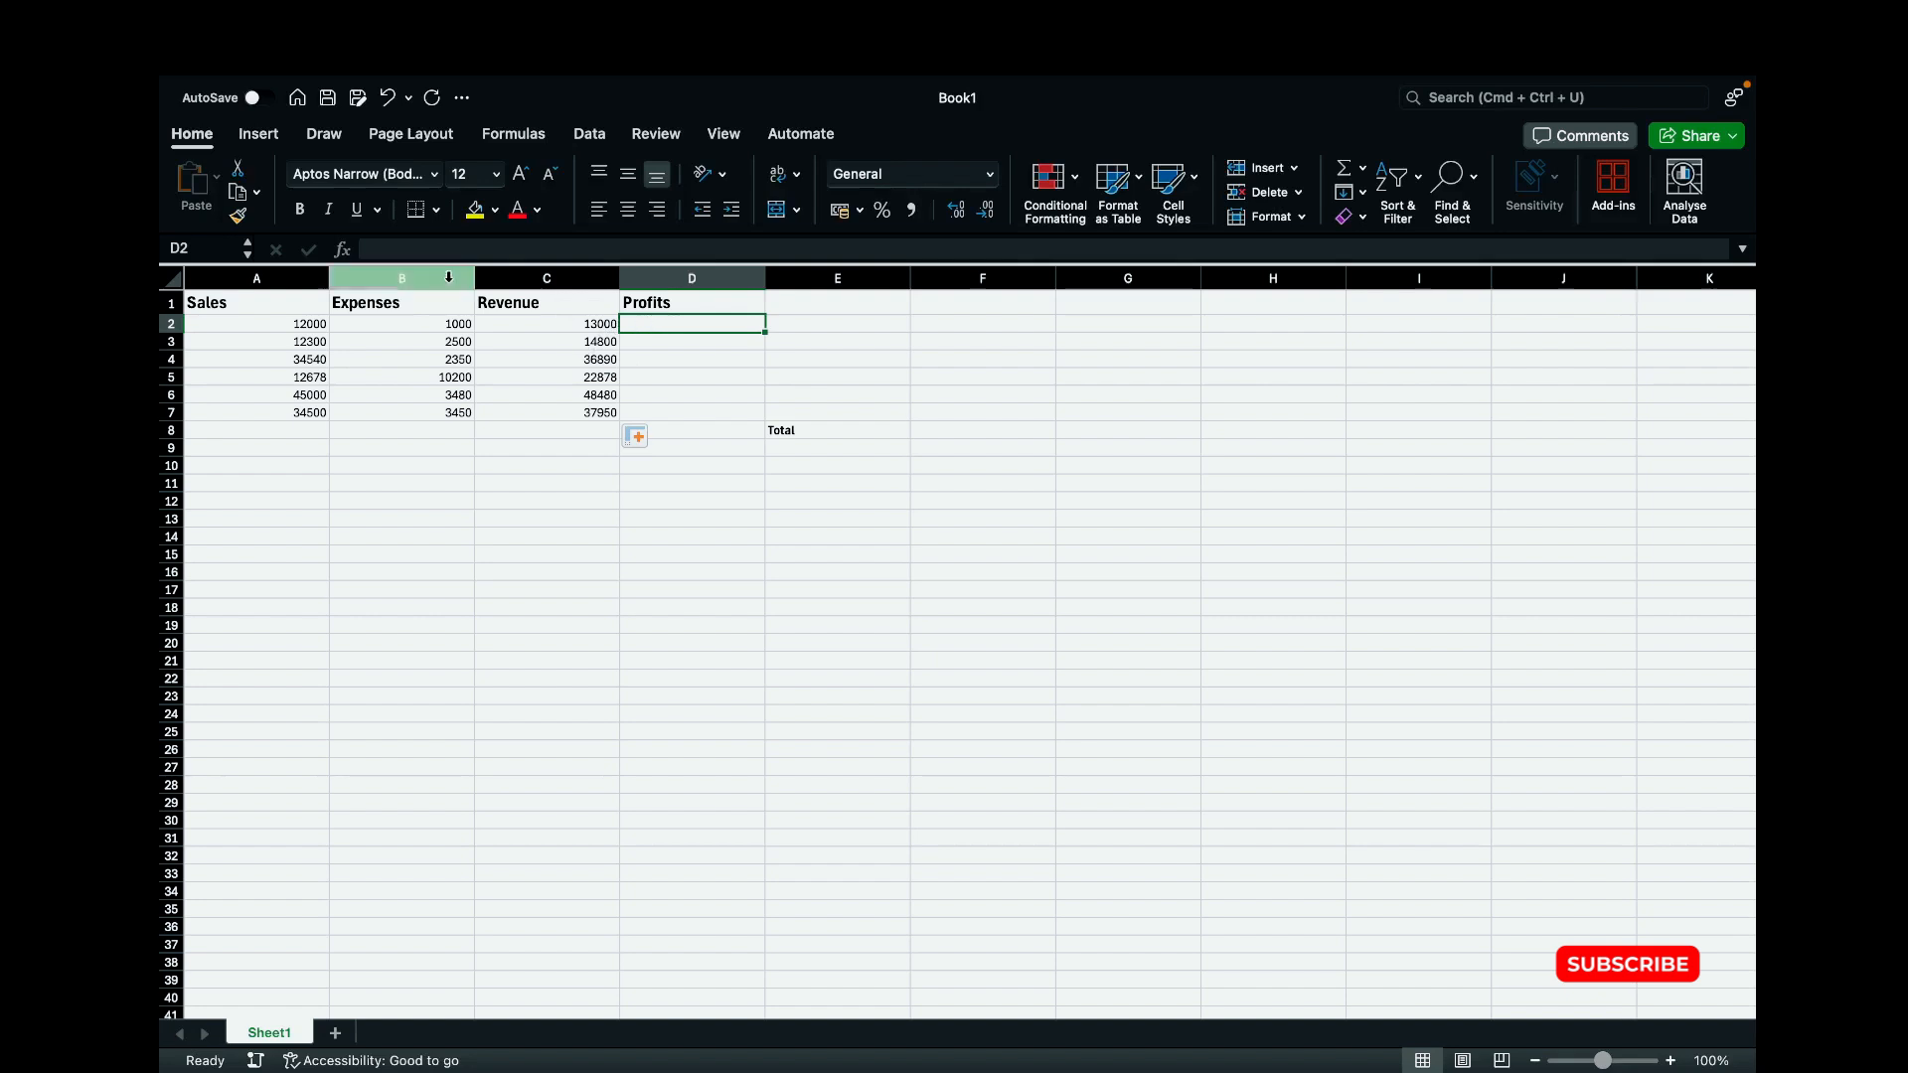
pyautogui.click(406, 250)
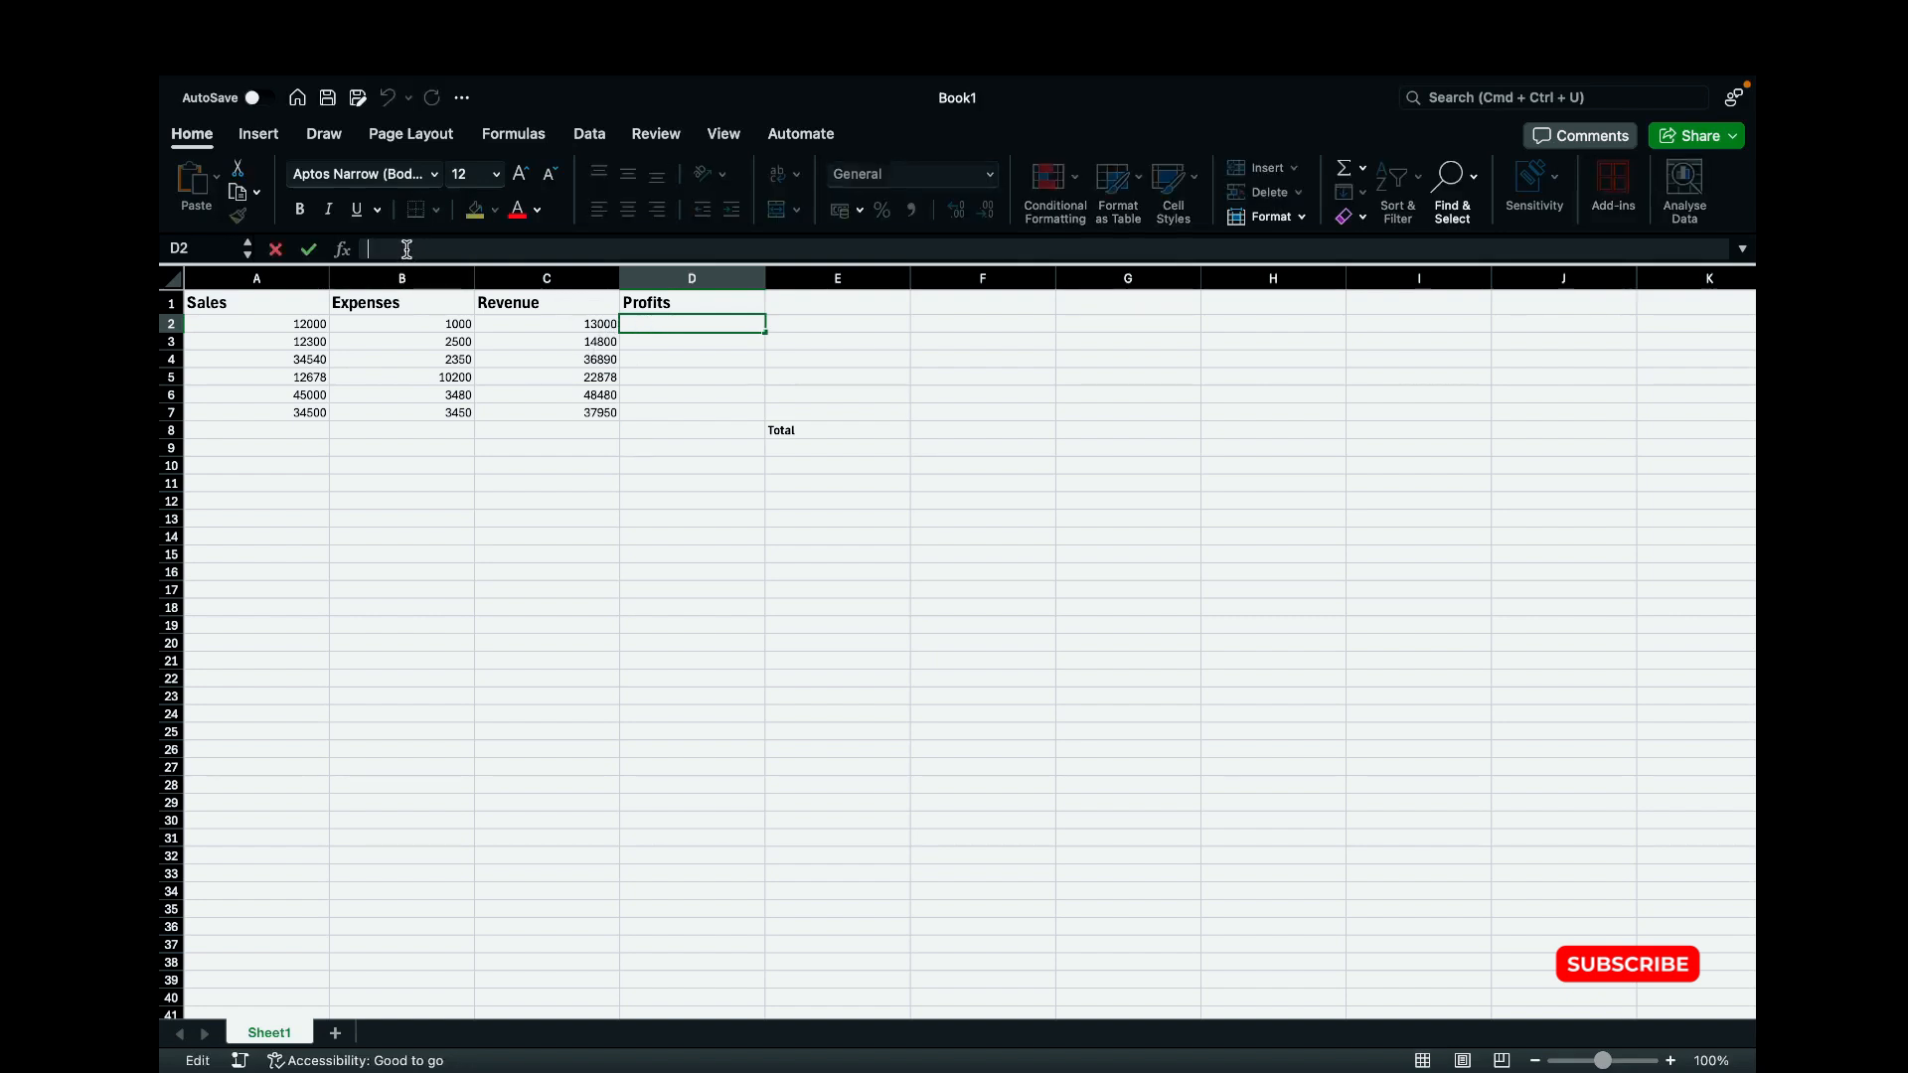
pyautogui.write('=')
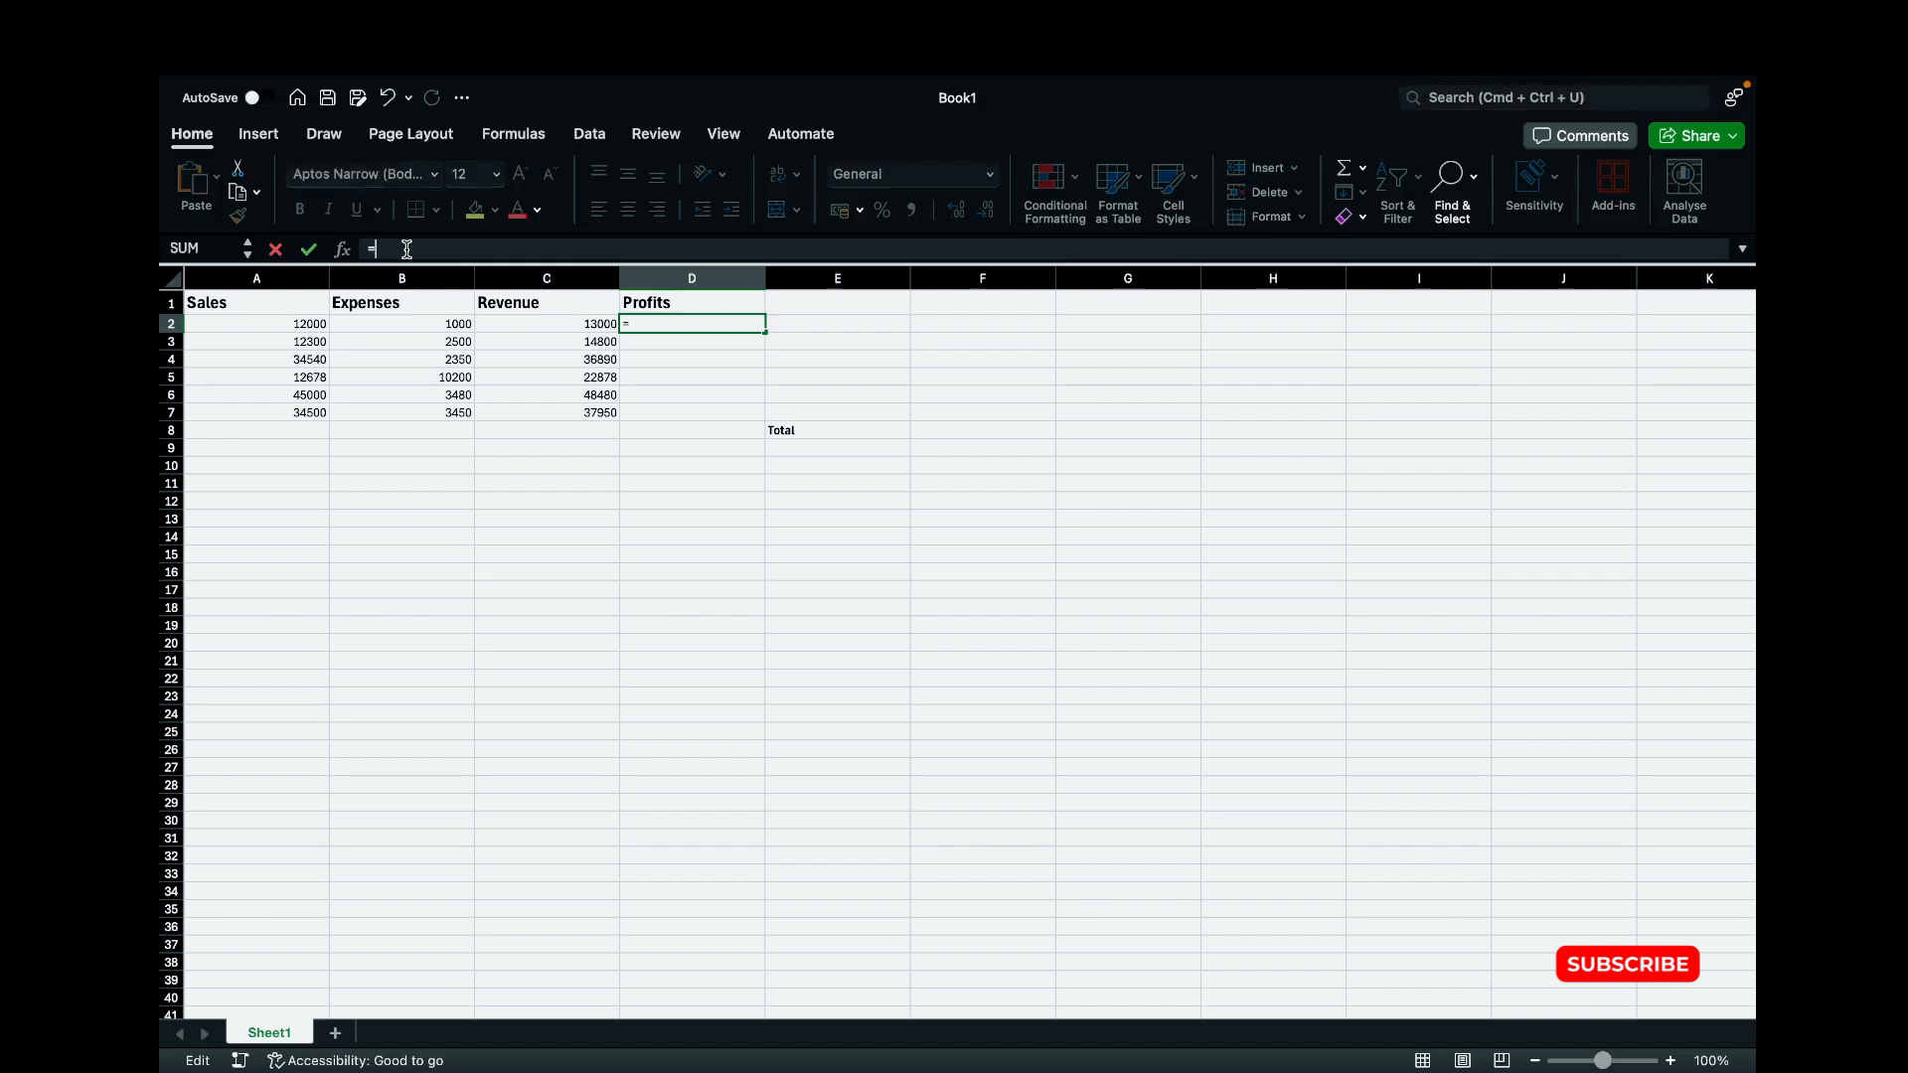
pyautogui.write('min')
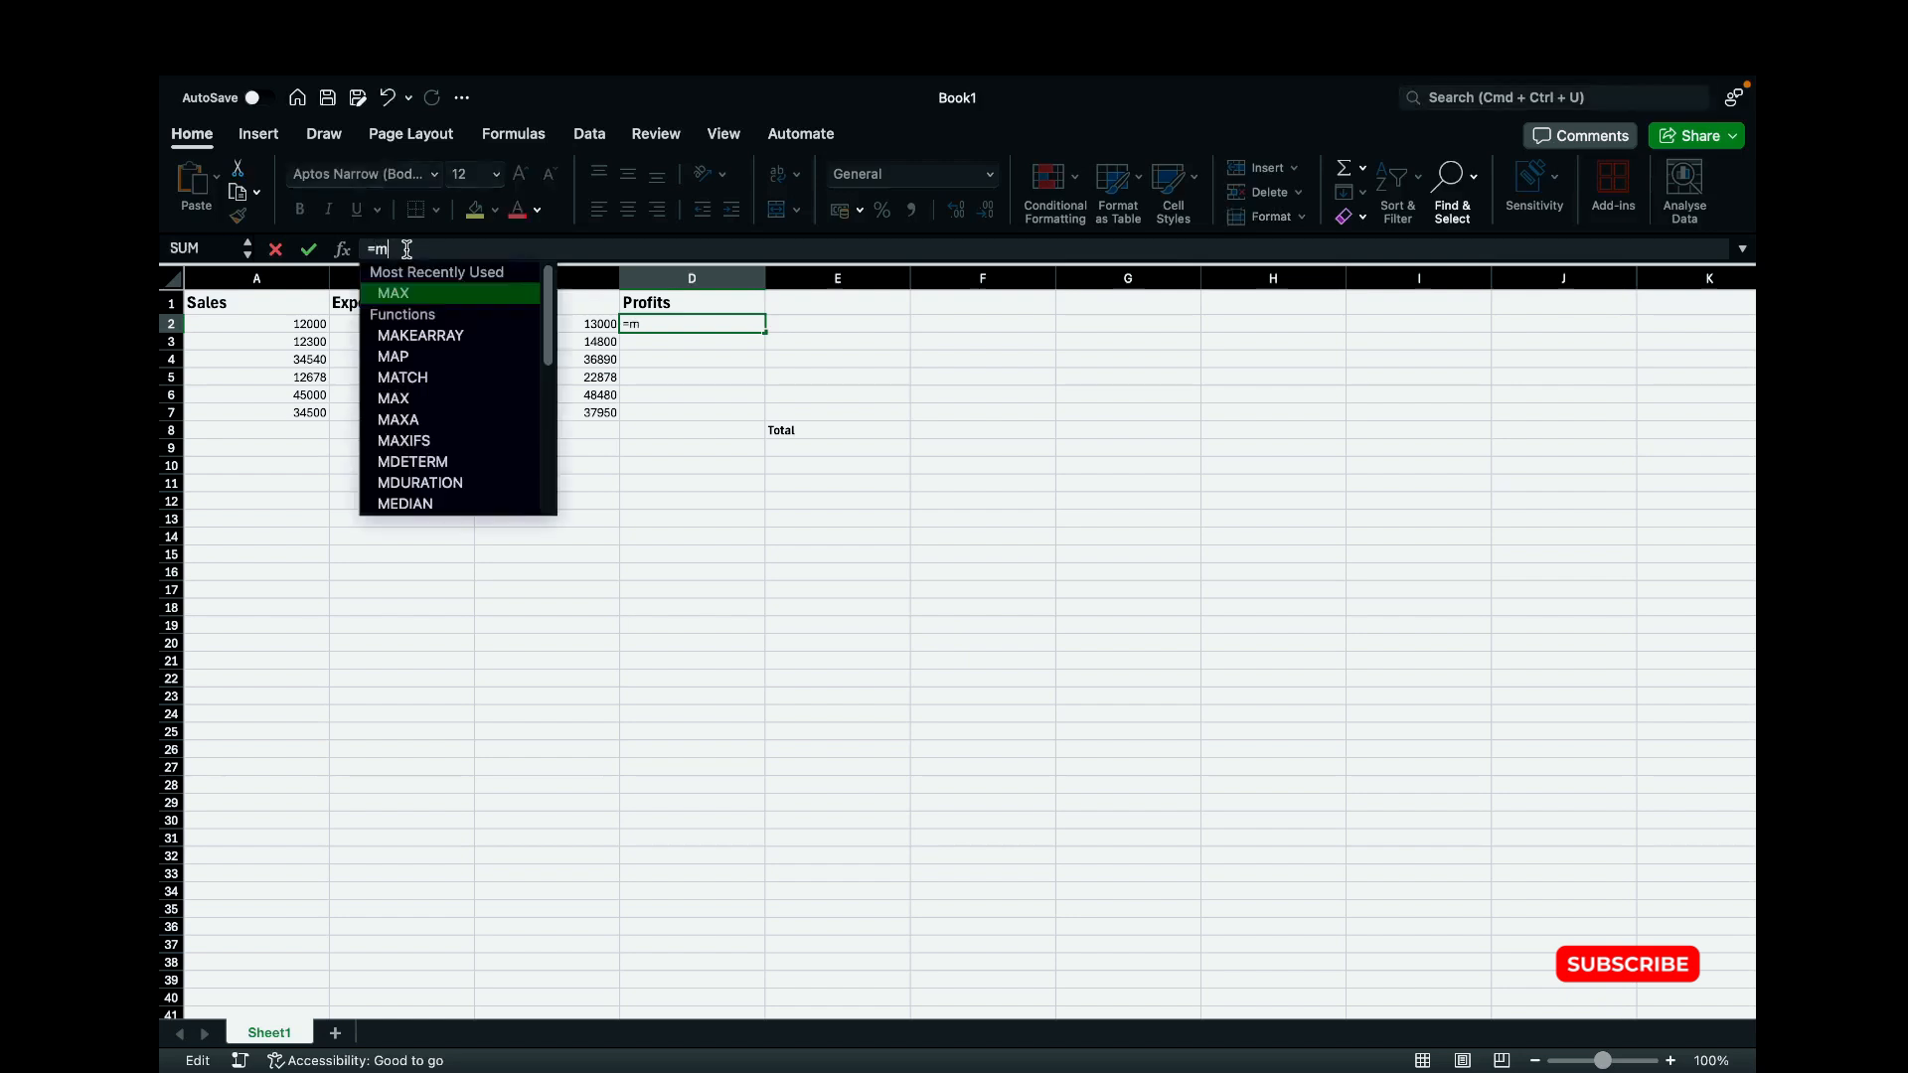
pyautogui.press('BackSpace')
pyautogui.press('BackSpace')
pyautogui.press('BackSpace')
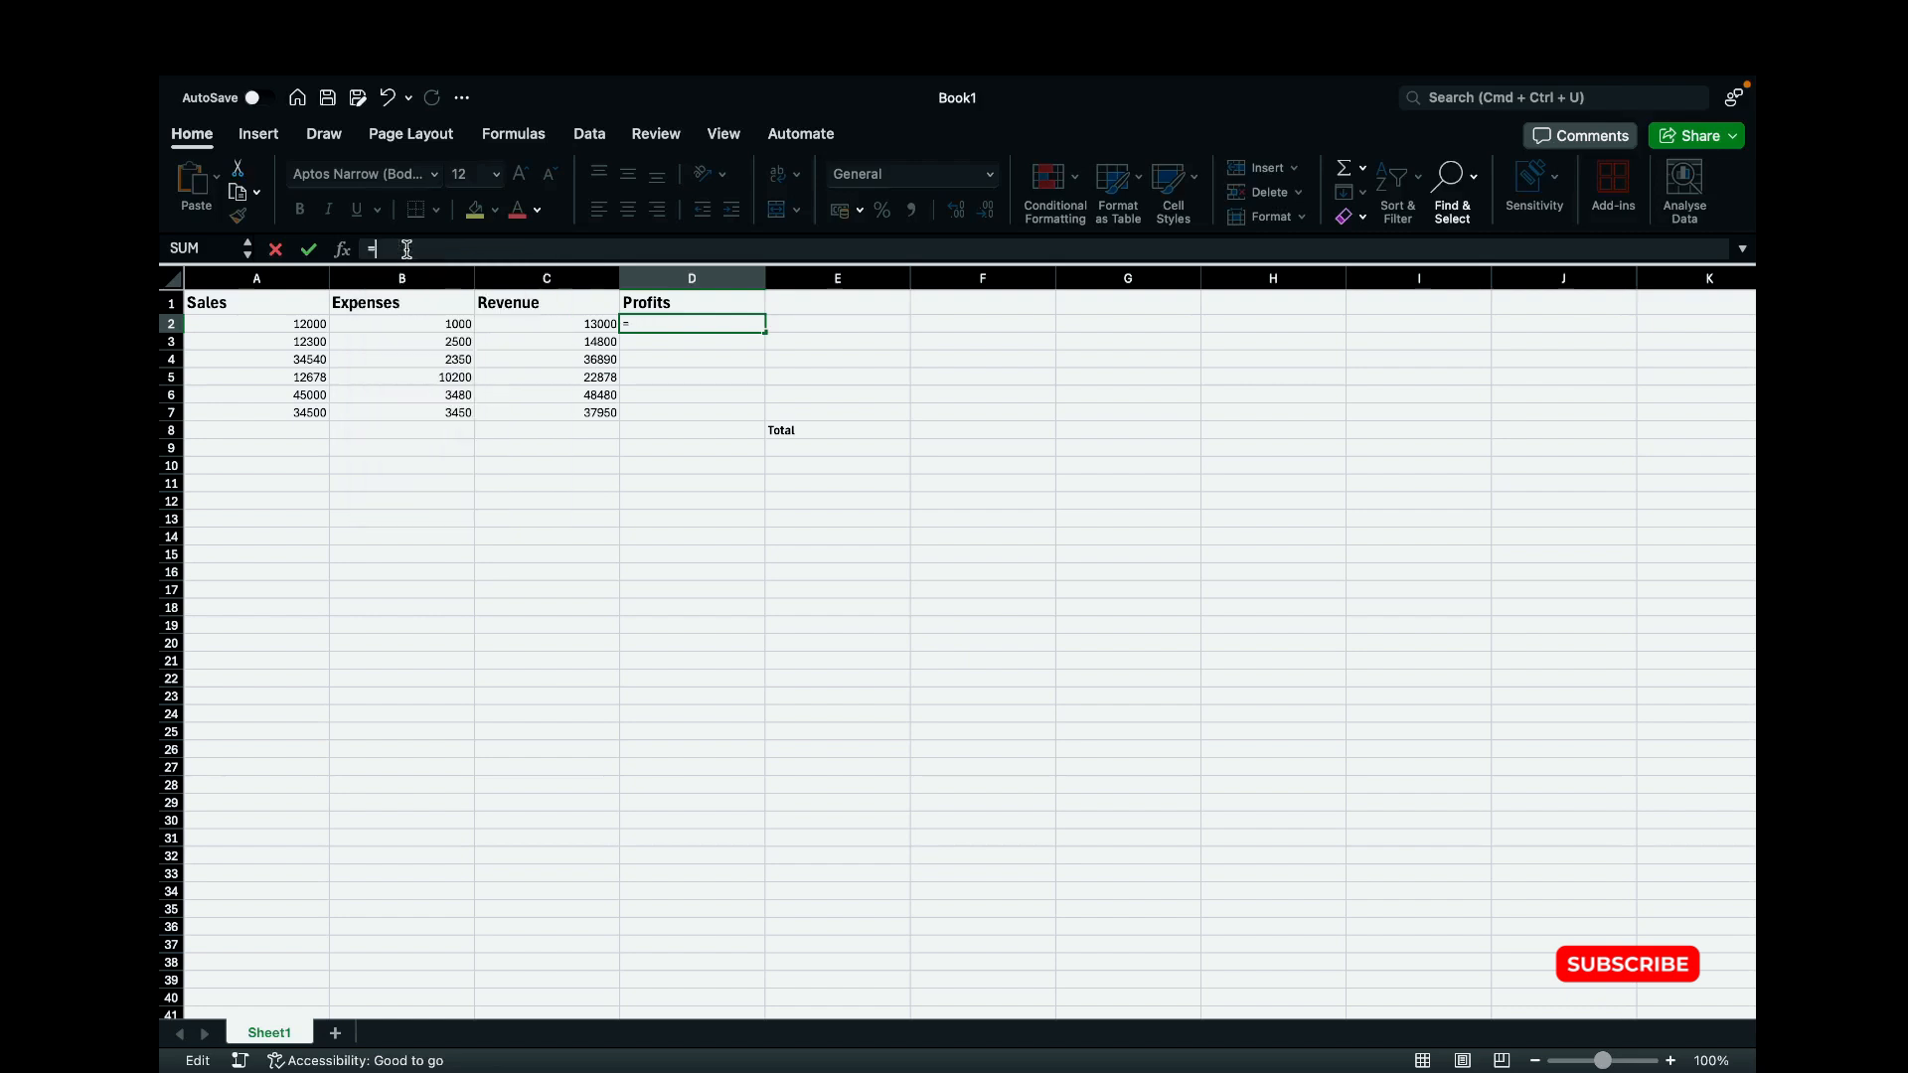
pyautogui.write('di')
pyautogui.press('BackSpace')
pyautogui.press('BackSpace')
pyautogui.press('BackSpace')
pyautogui.press('BackSpace')
# Step: Complete the formula =(A2-B2) in Profits cell D2 to subtract the first row's Expenses from its Sales
pyautogui.write('()')
pyautogui.write('A')
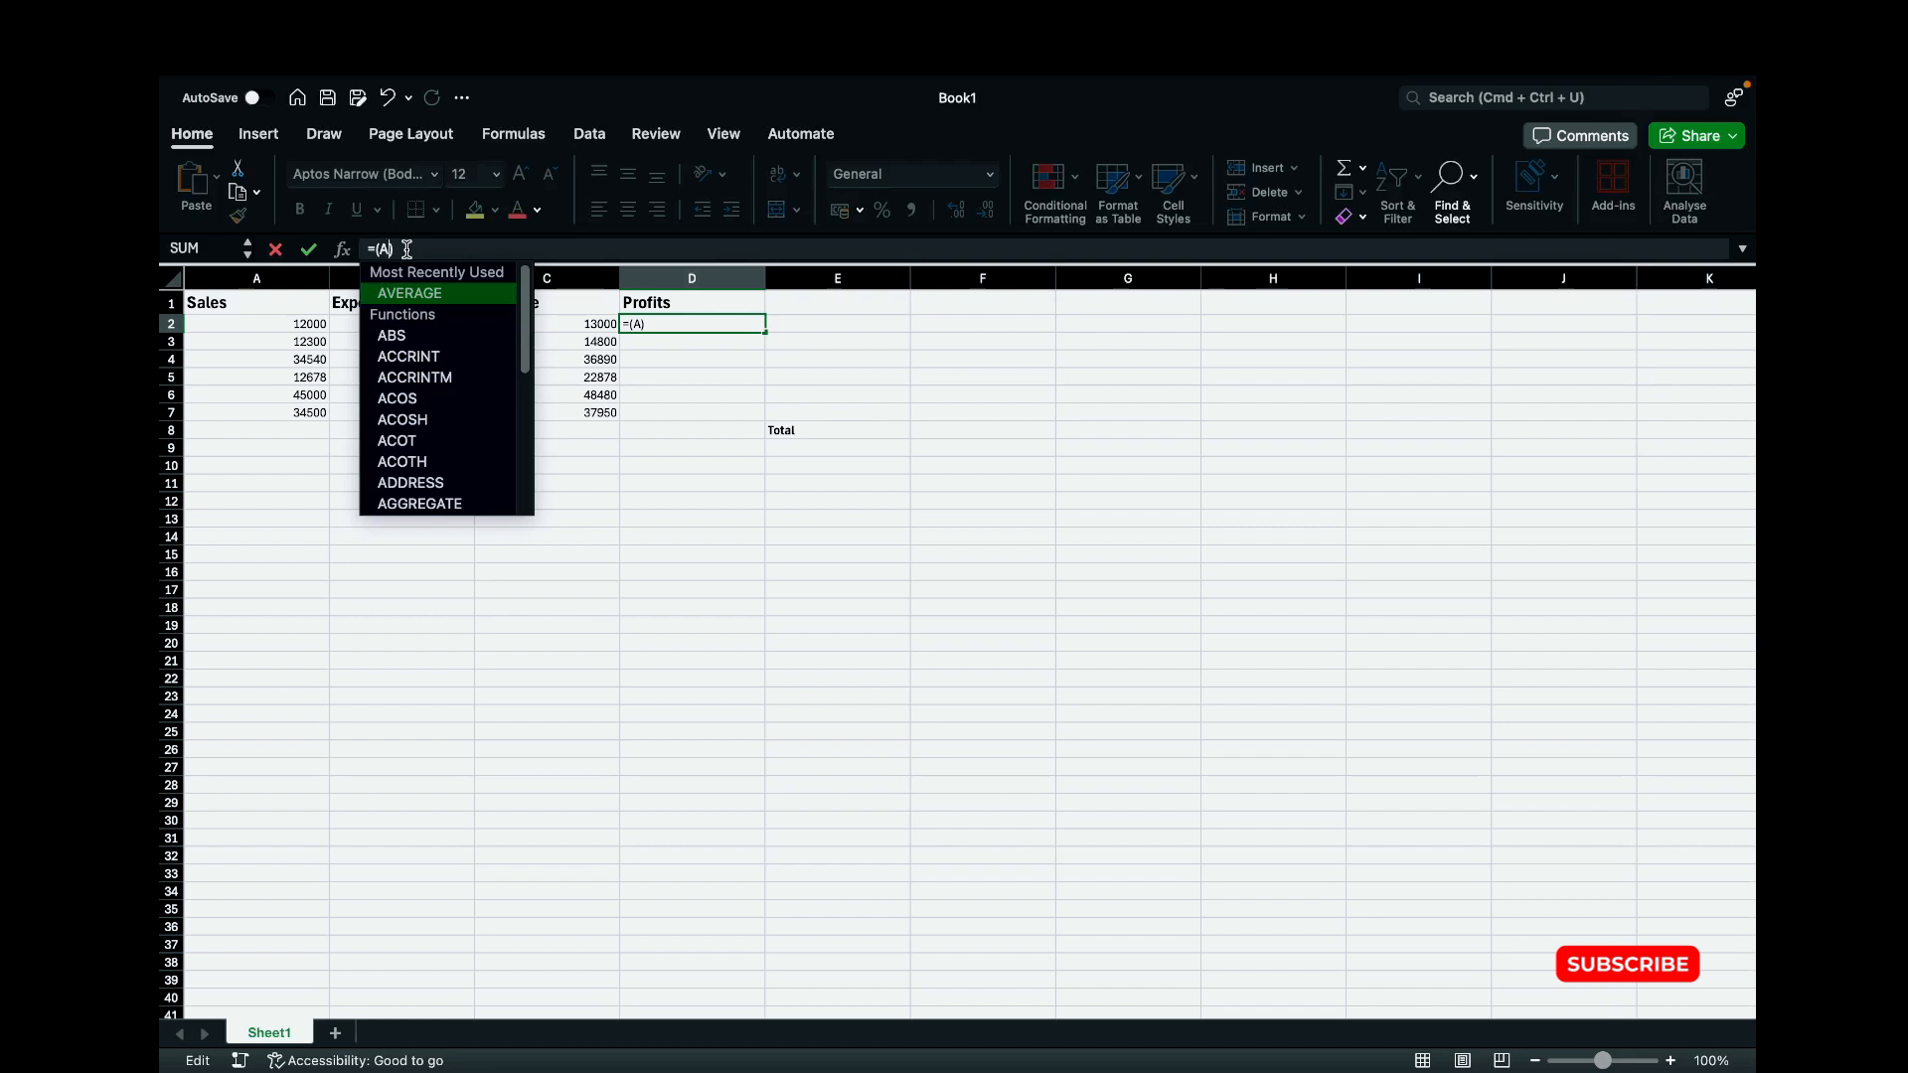
pyautogui.write('2')
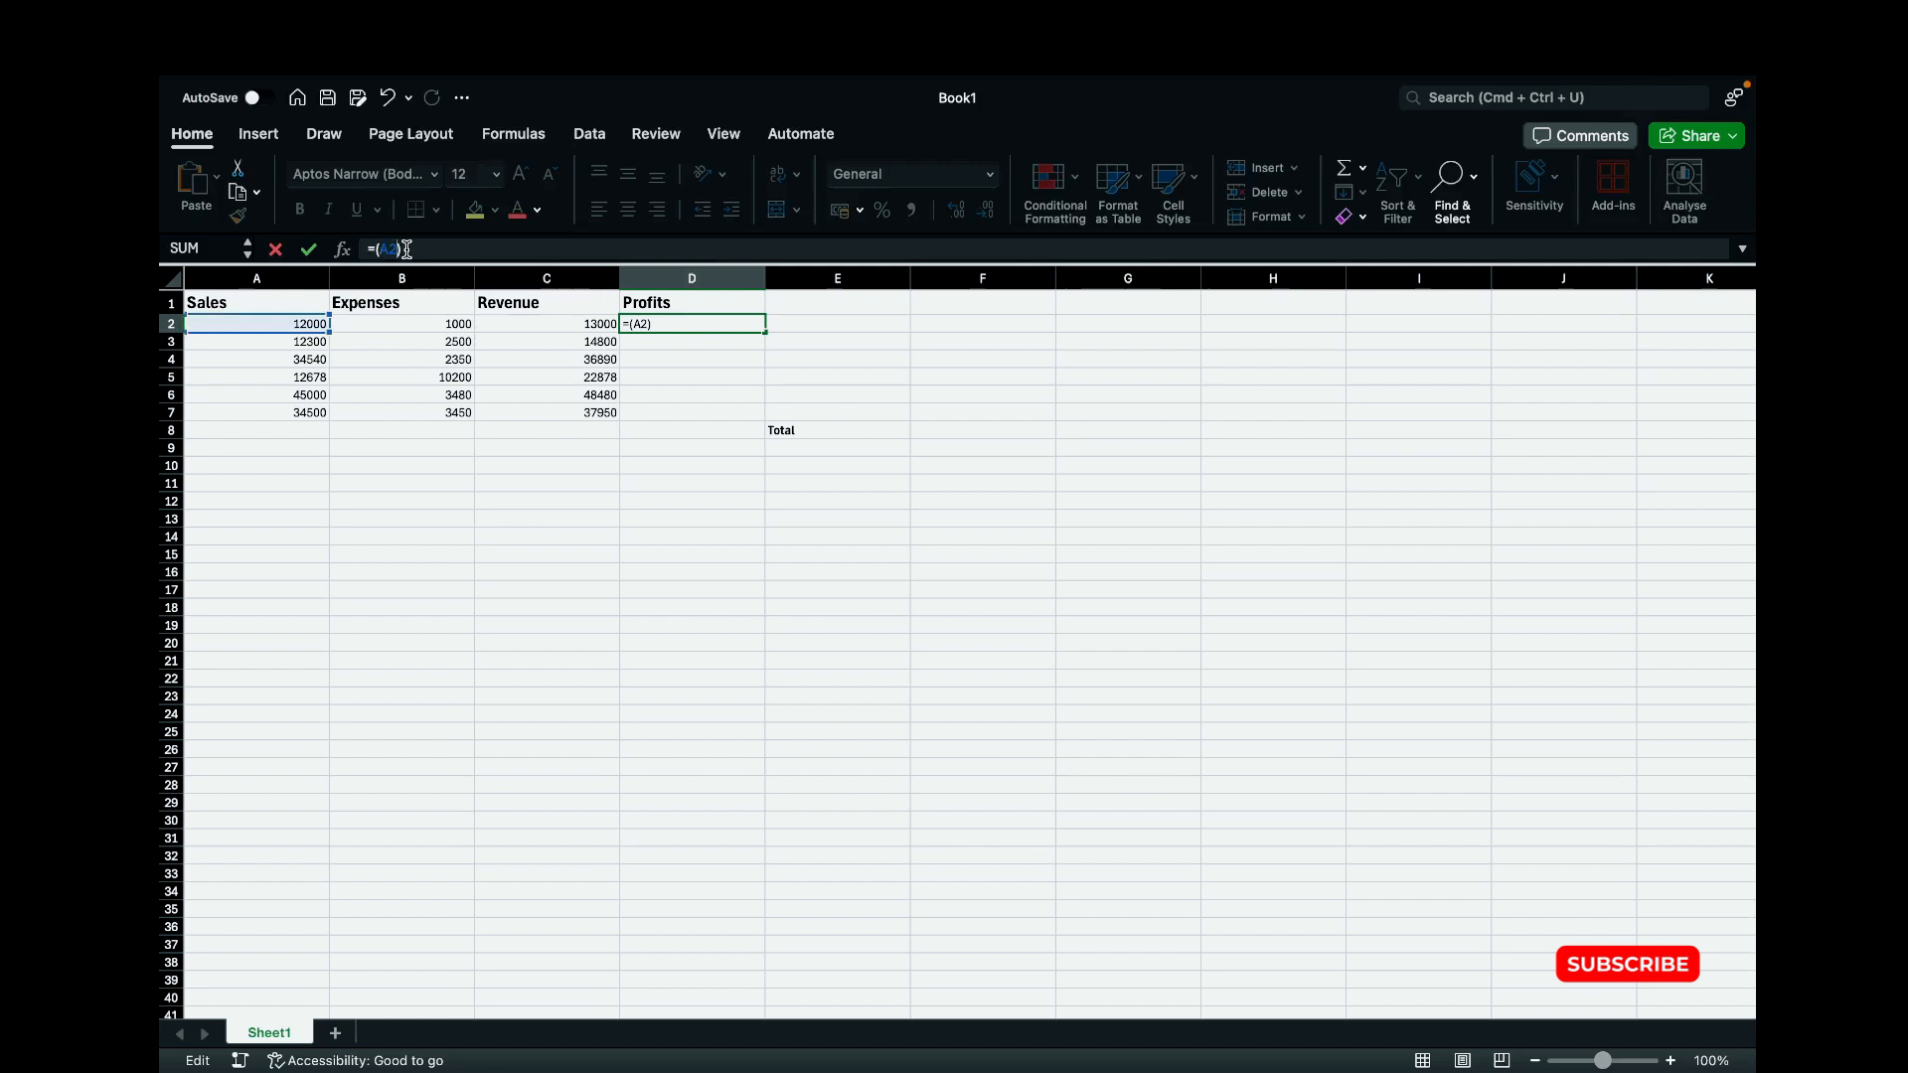
pyautogui.write('-B')
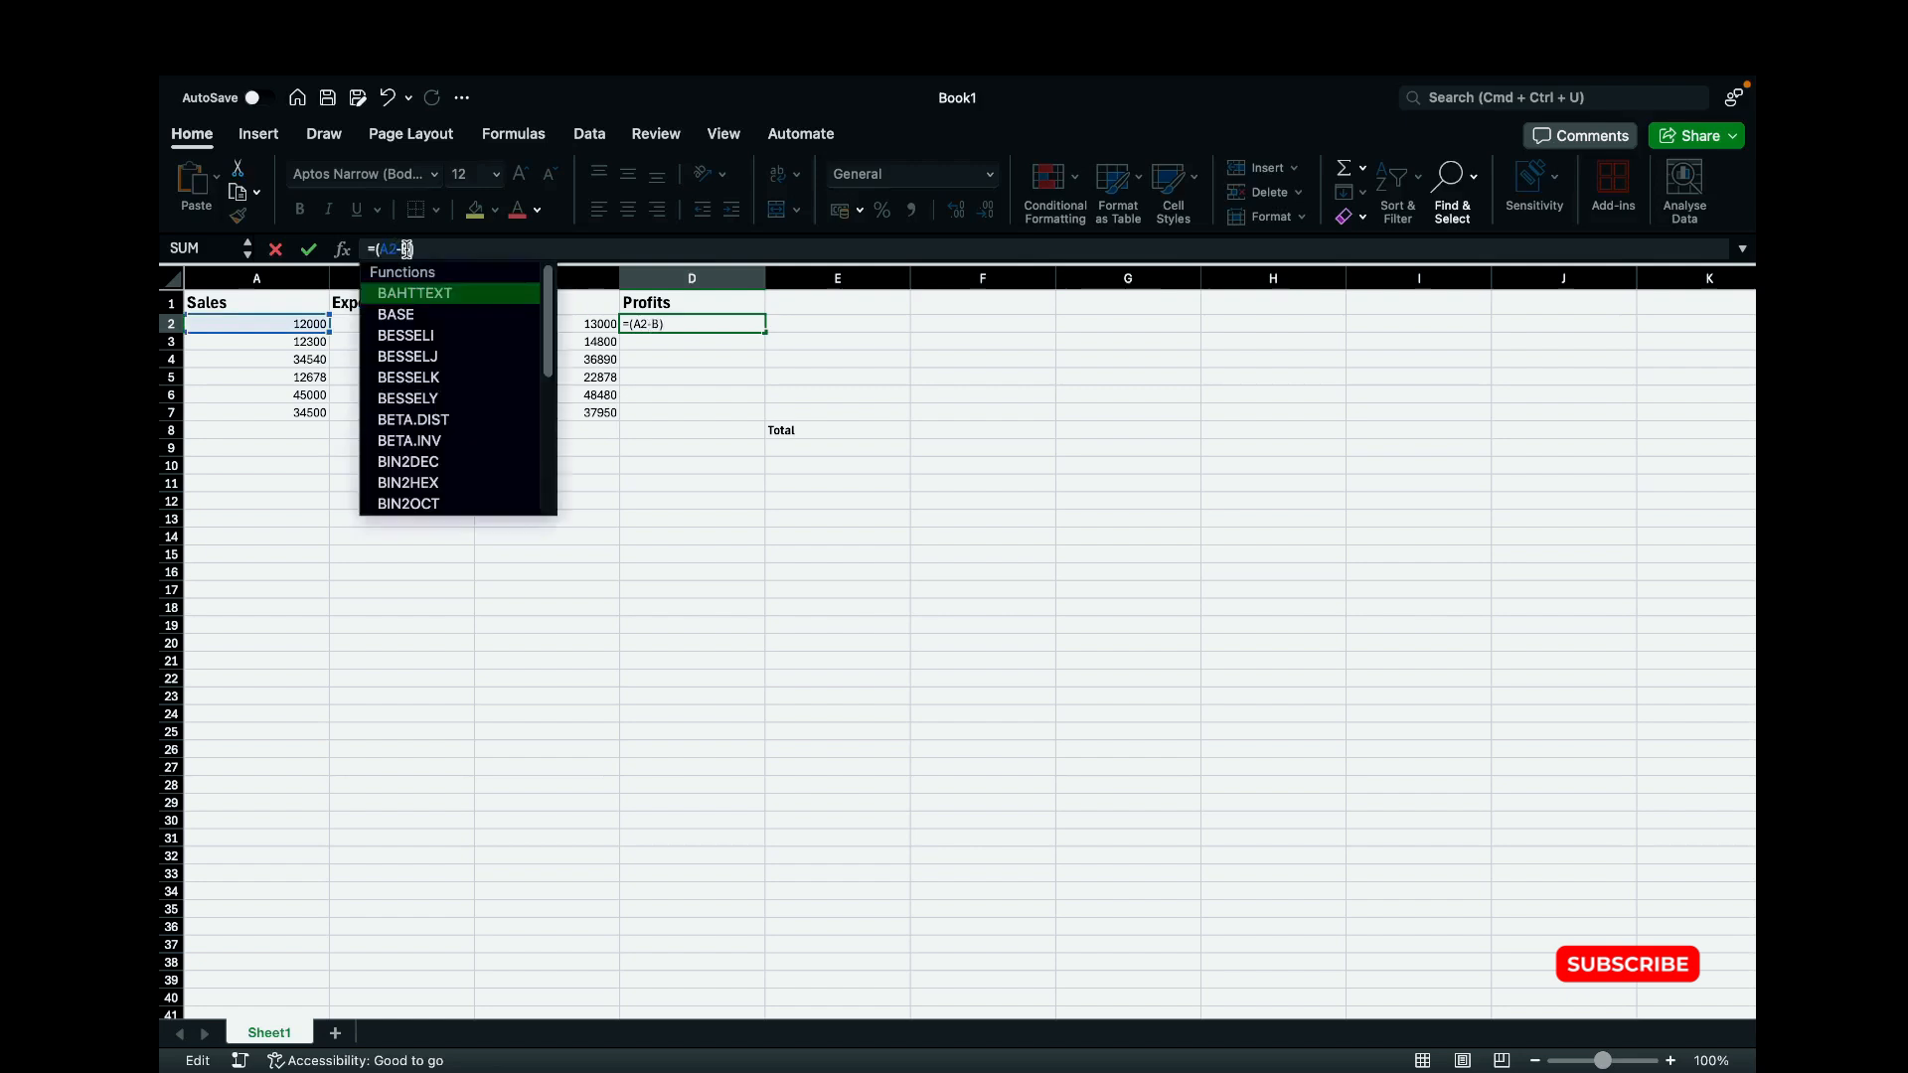
pyautogui.write('2')
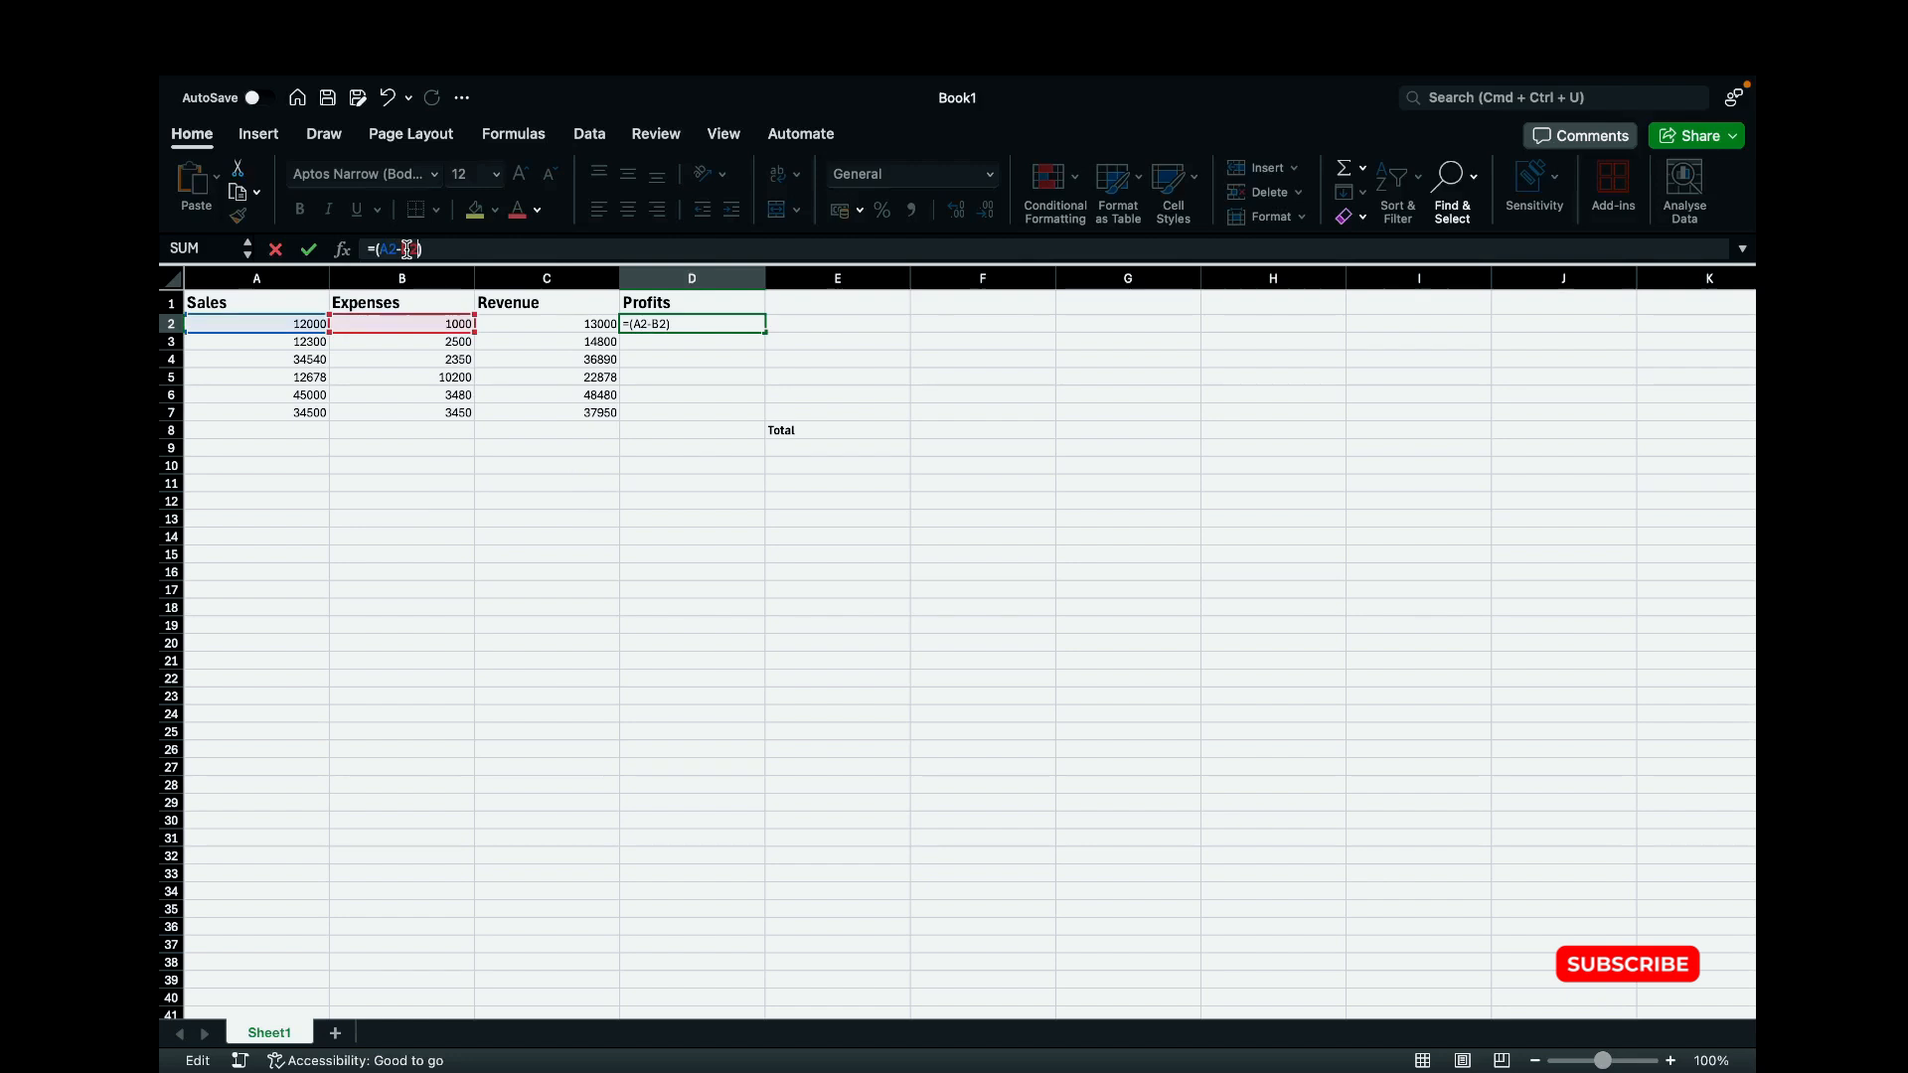
pyautogui.press('Return')
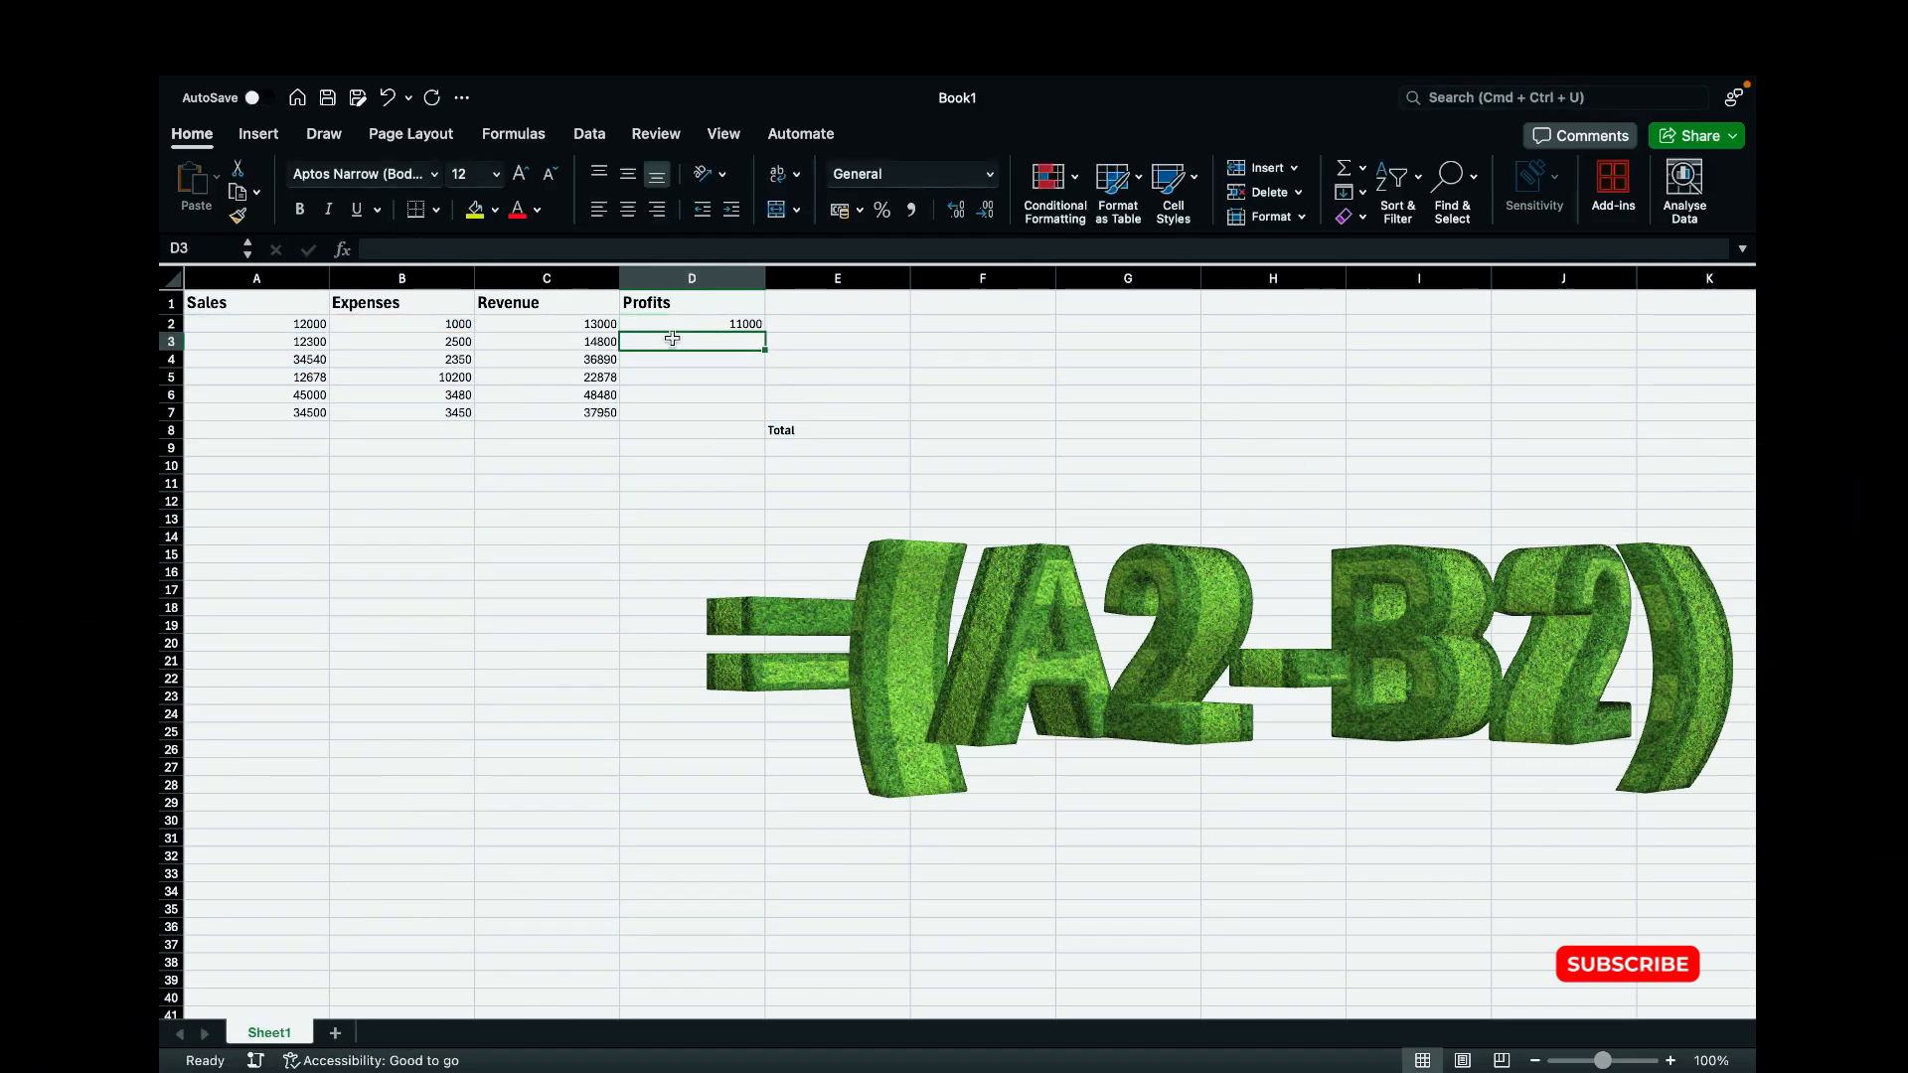
# Step: Enter the formula =(A3-B3) in Profits cell D3 to subtract the second row's Expenses from its Sales
pyautogui.click(423, 244)
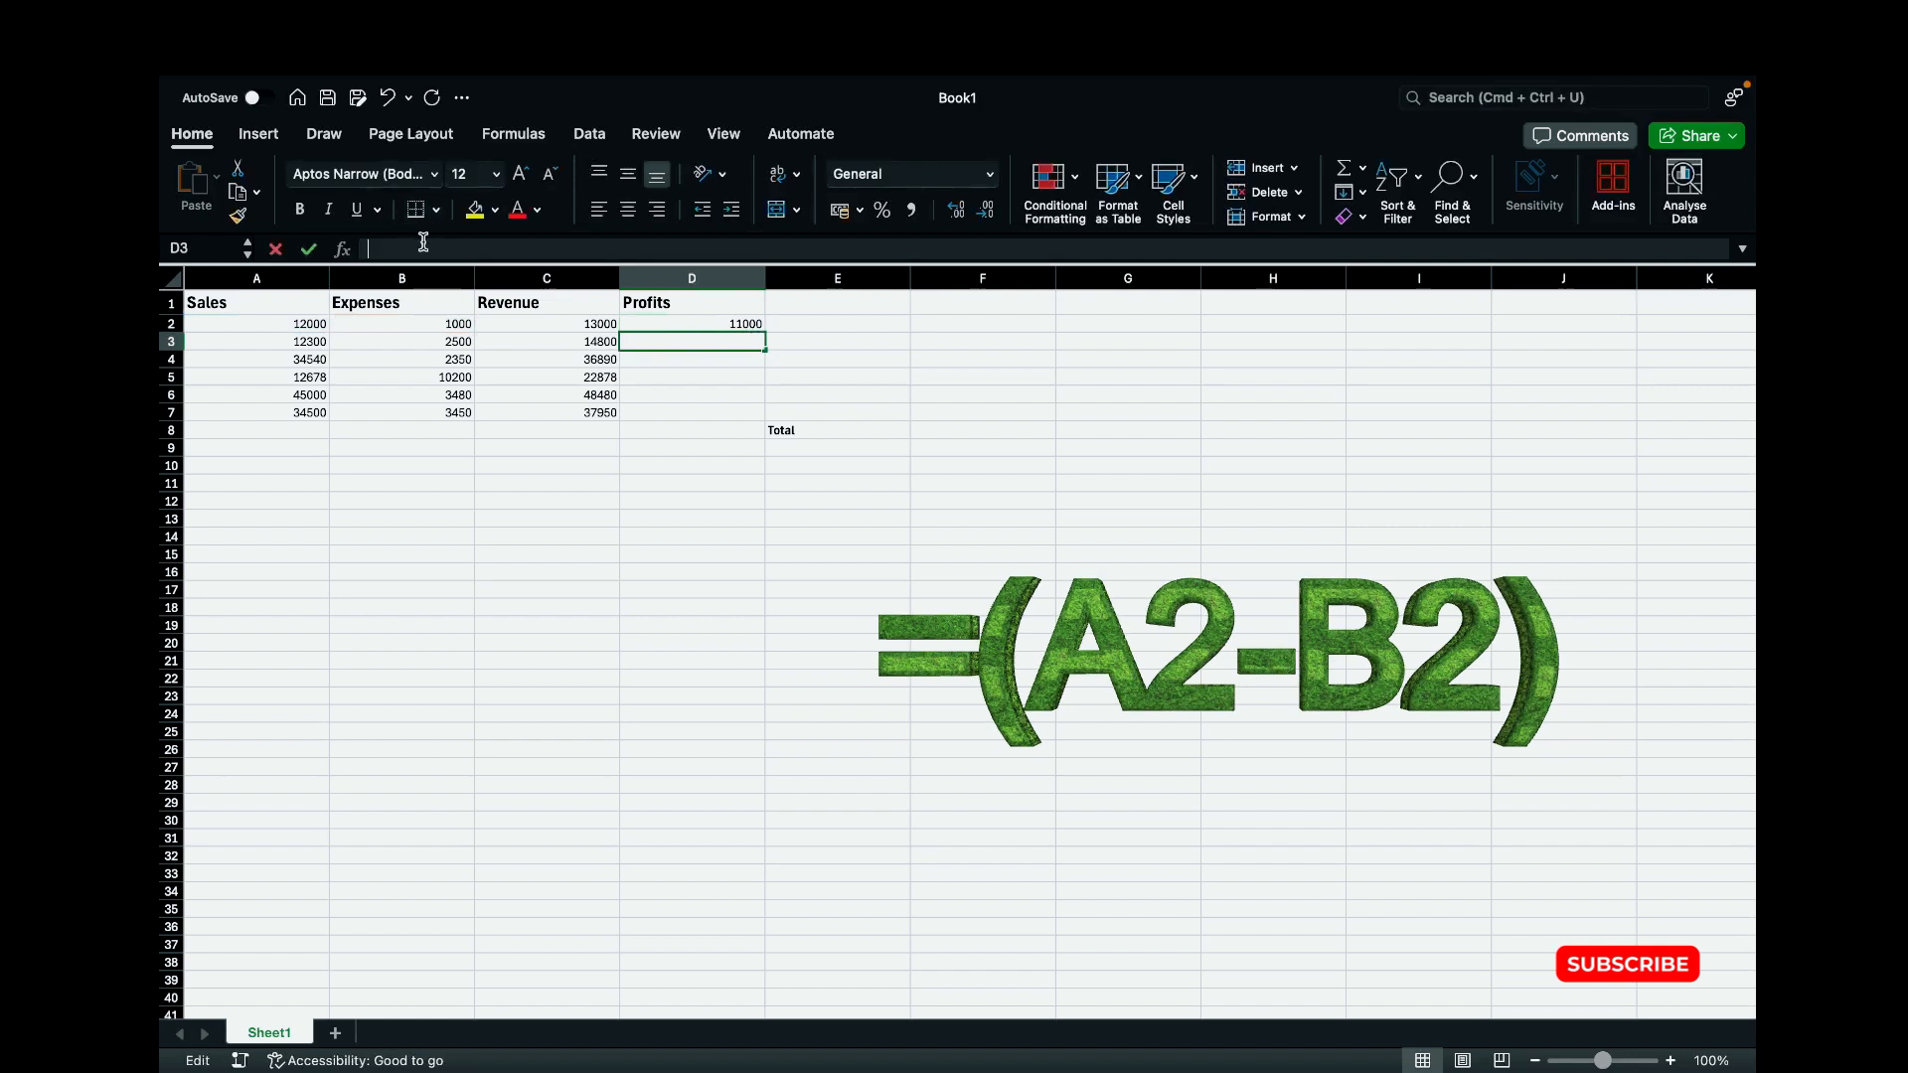
pyautogui.write('=()')
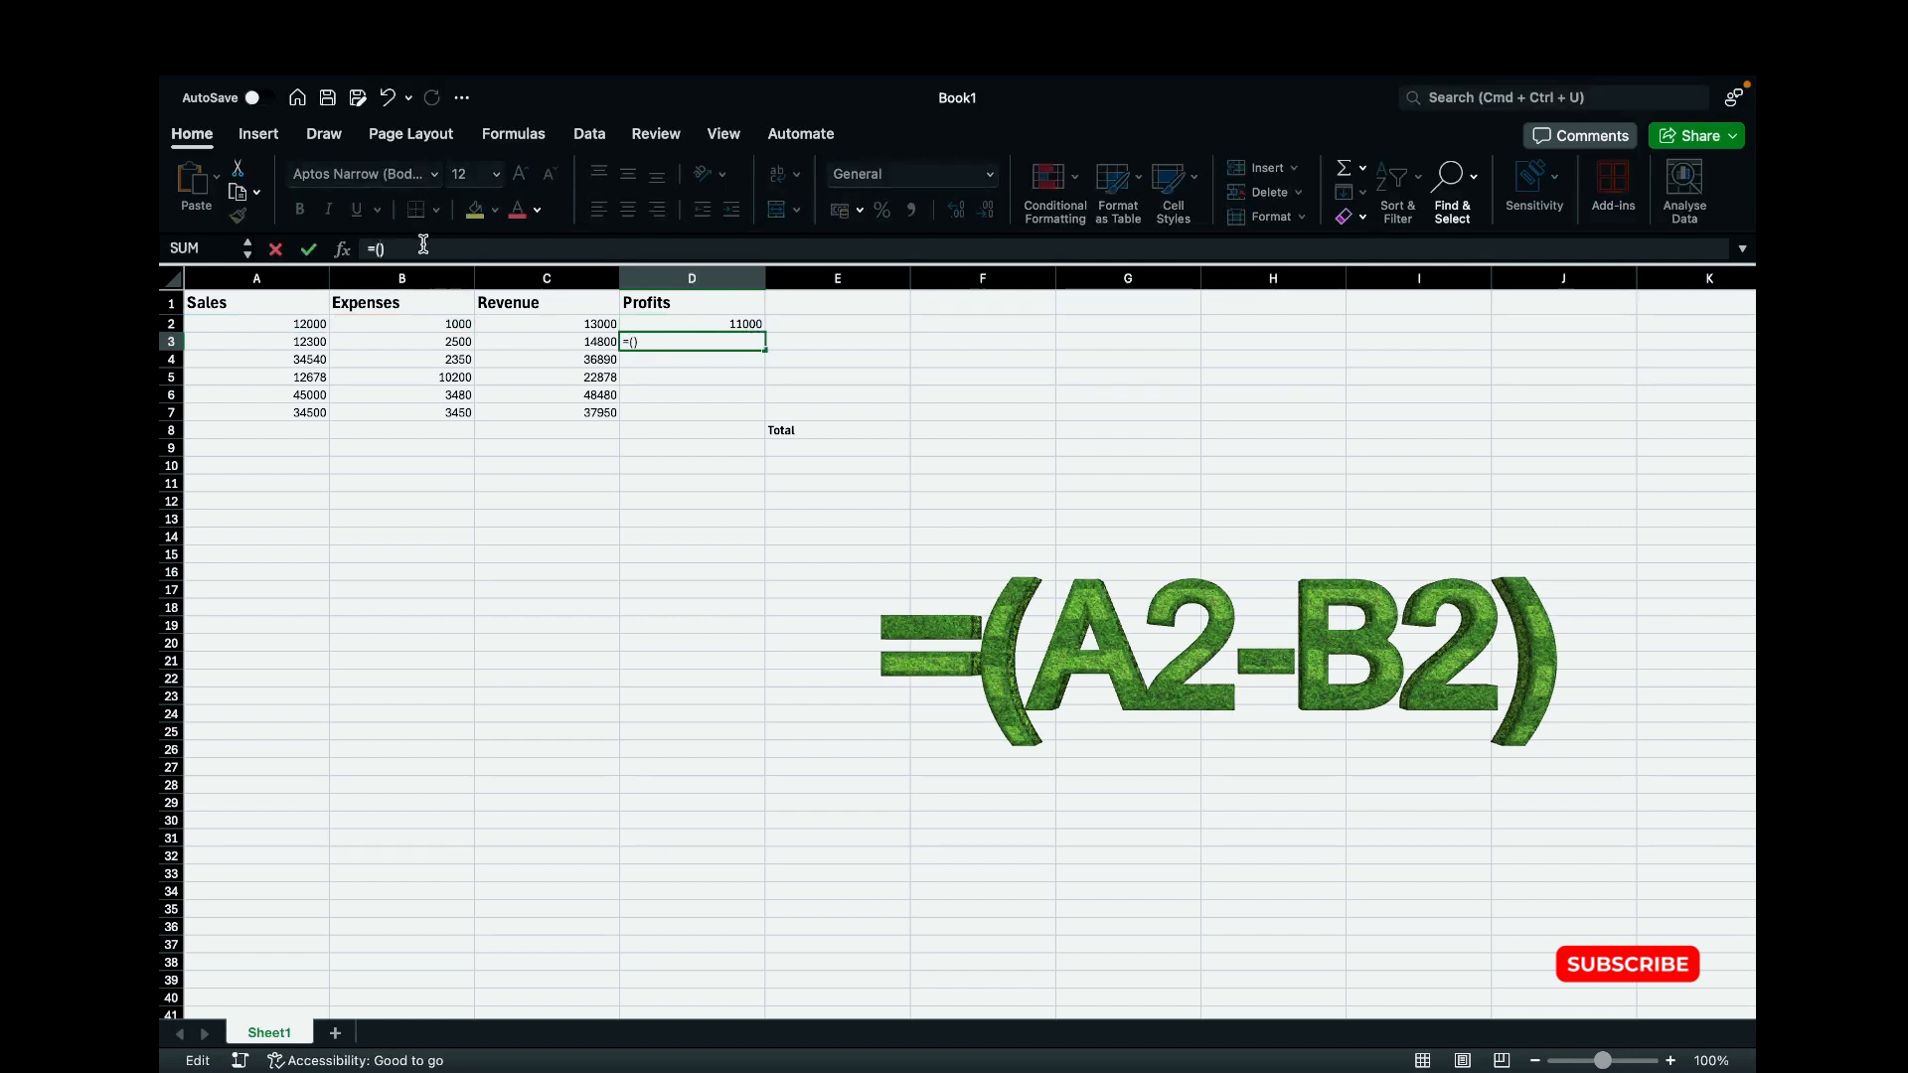
pyautogui.write('A')
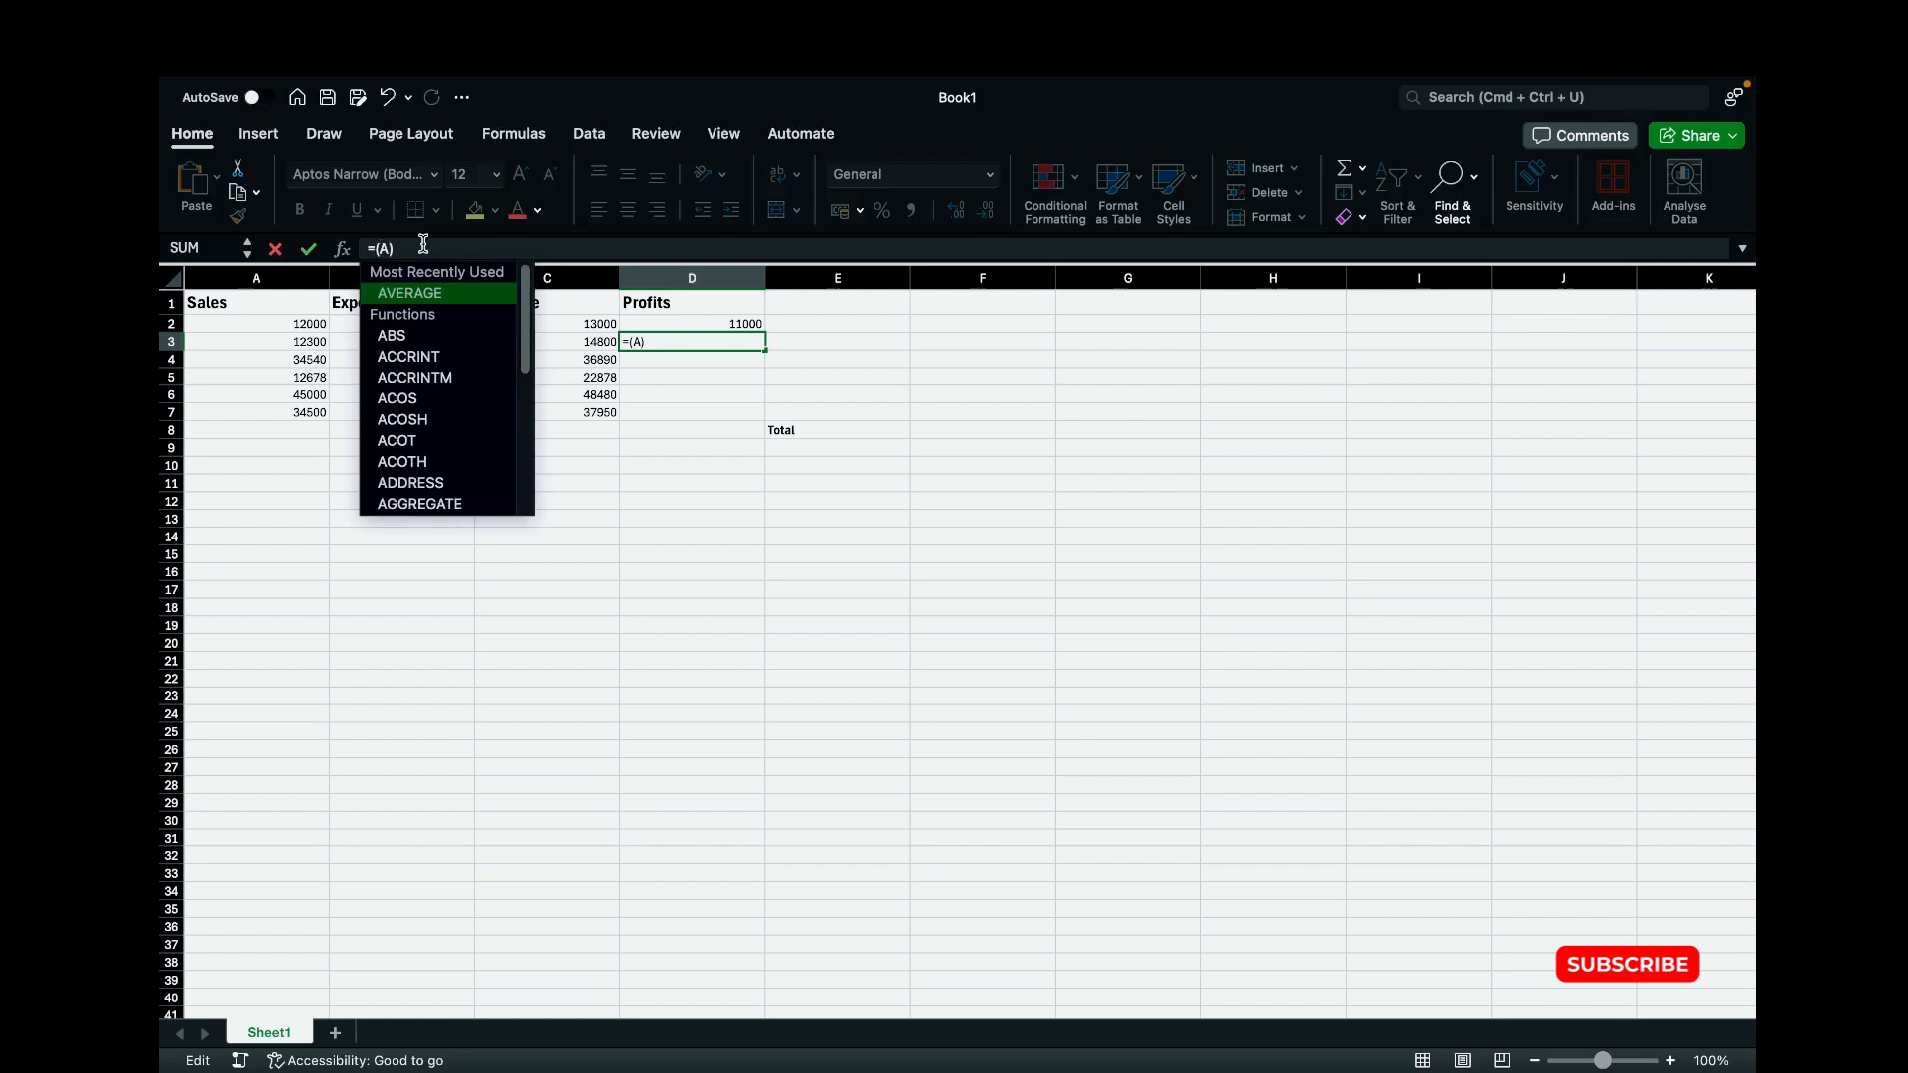
pyautogui.write('3-B')
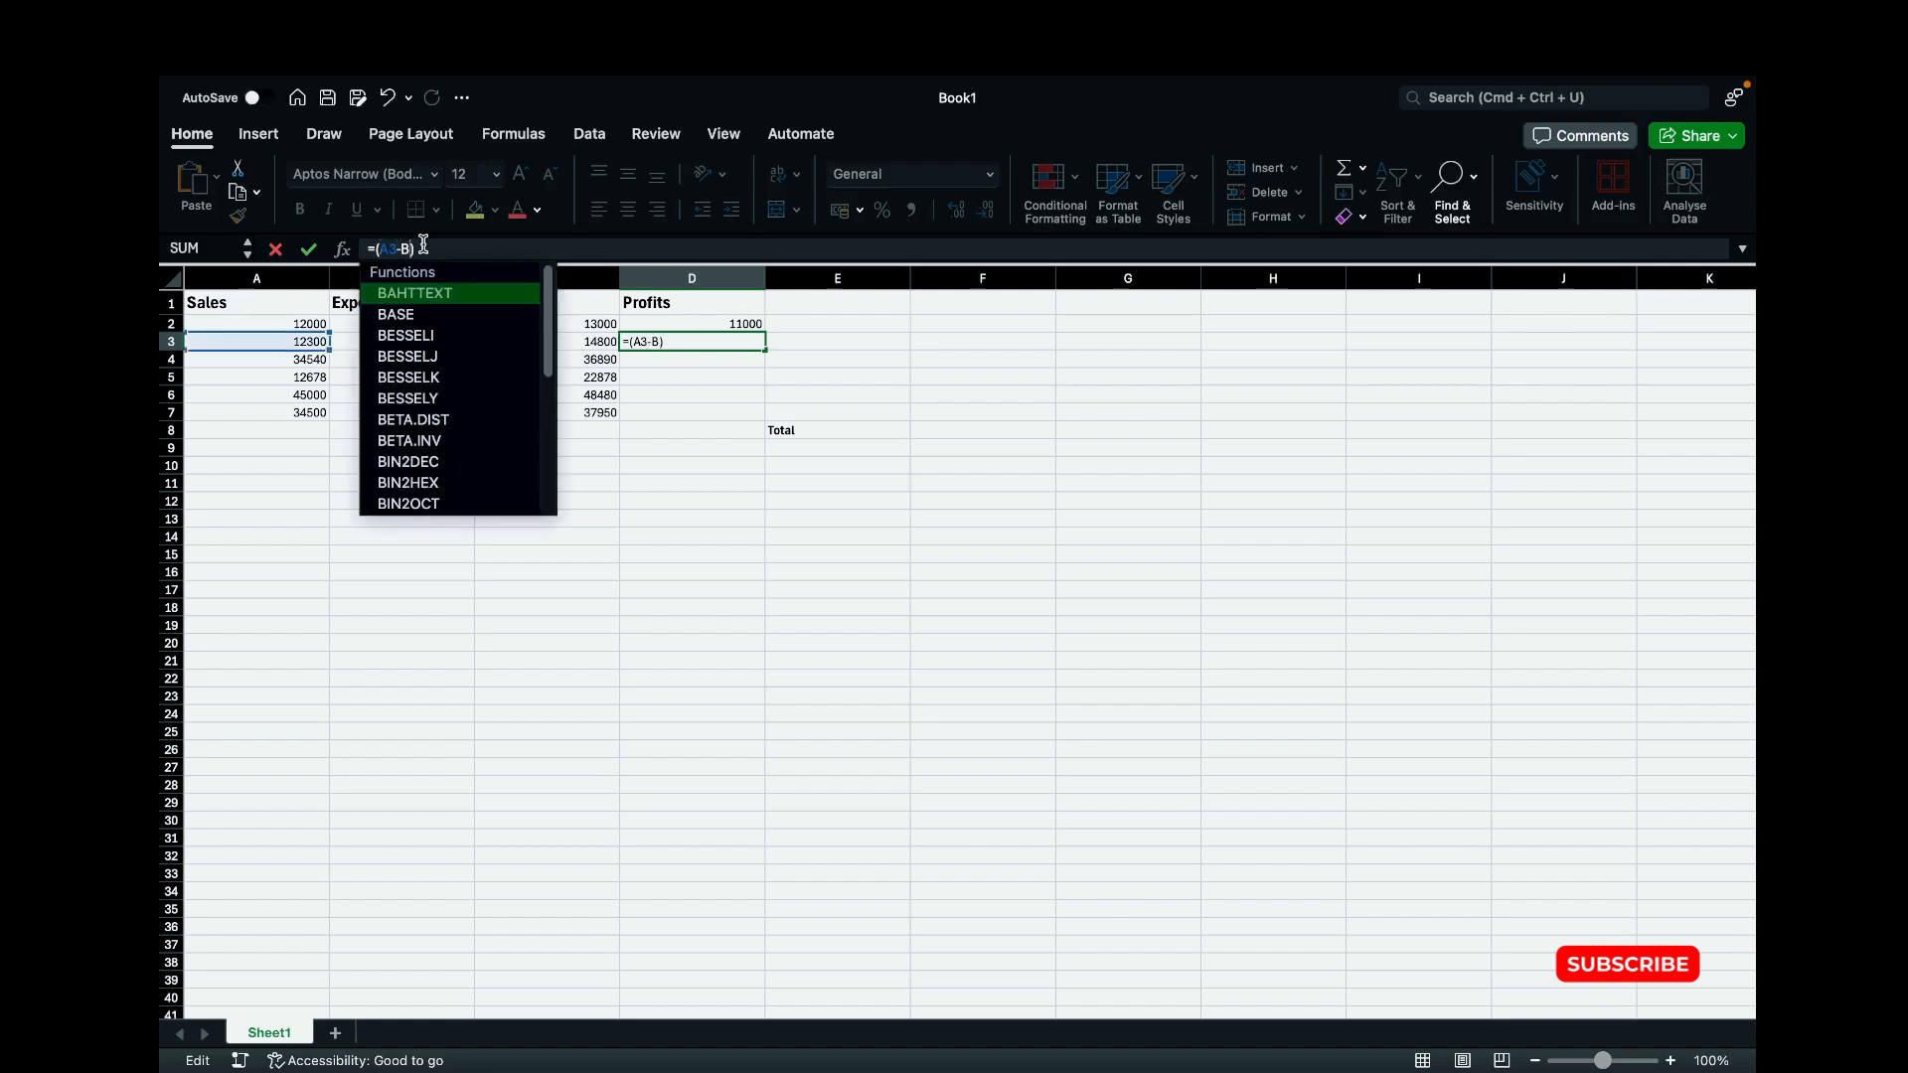
pyautogui.write('3')
pyautogui.press('Return')
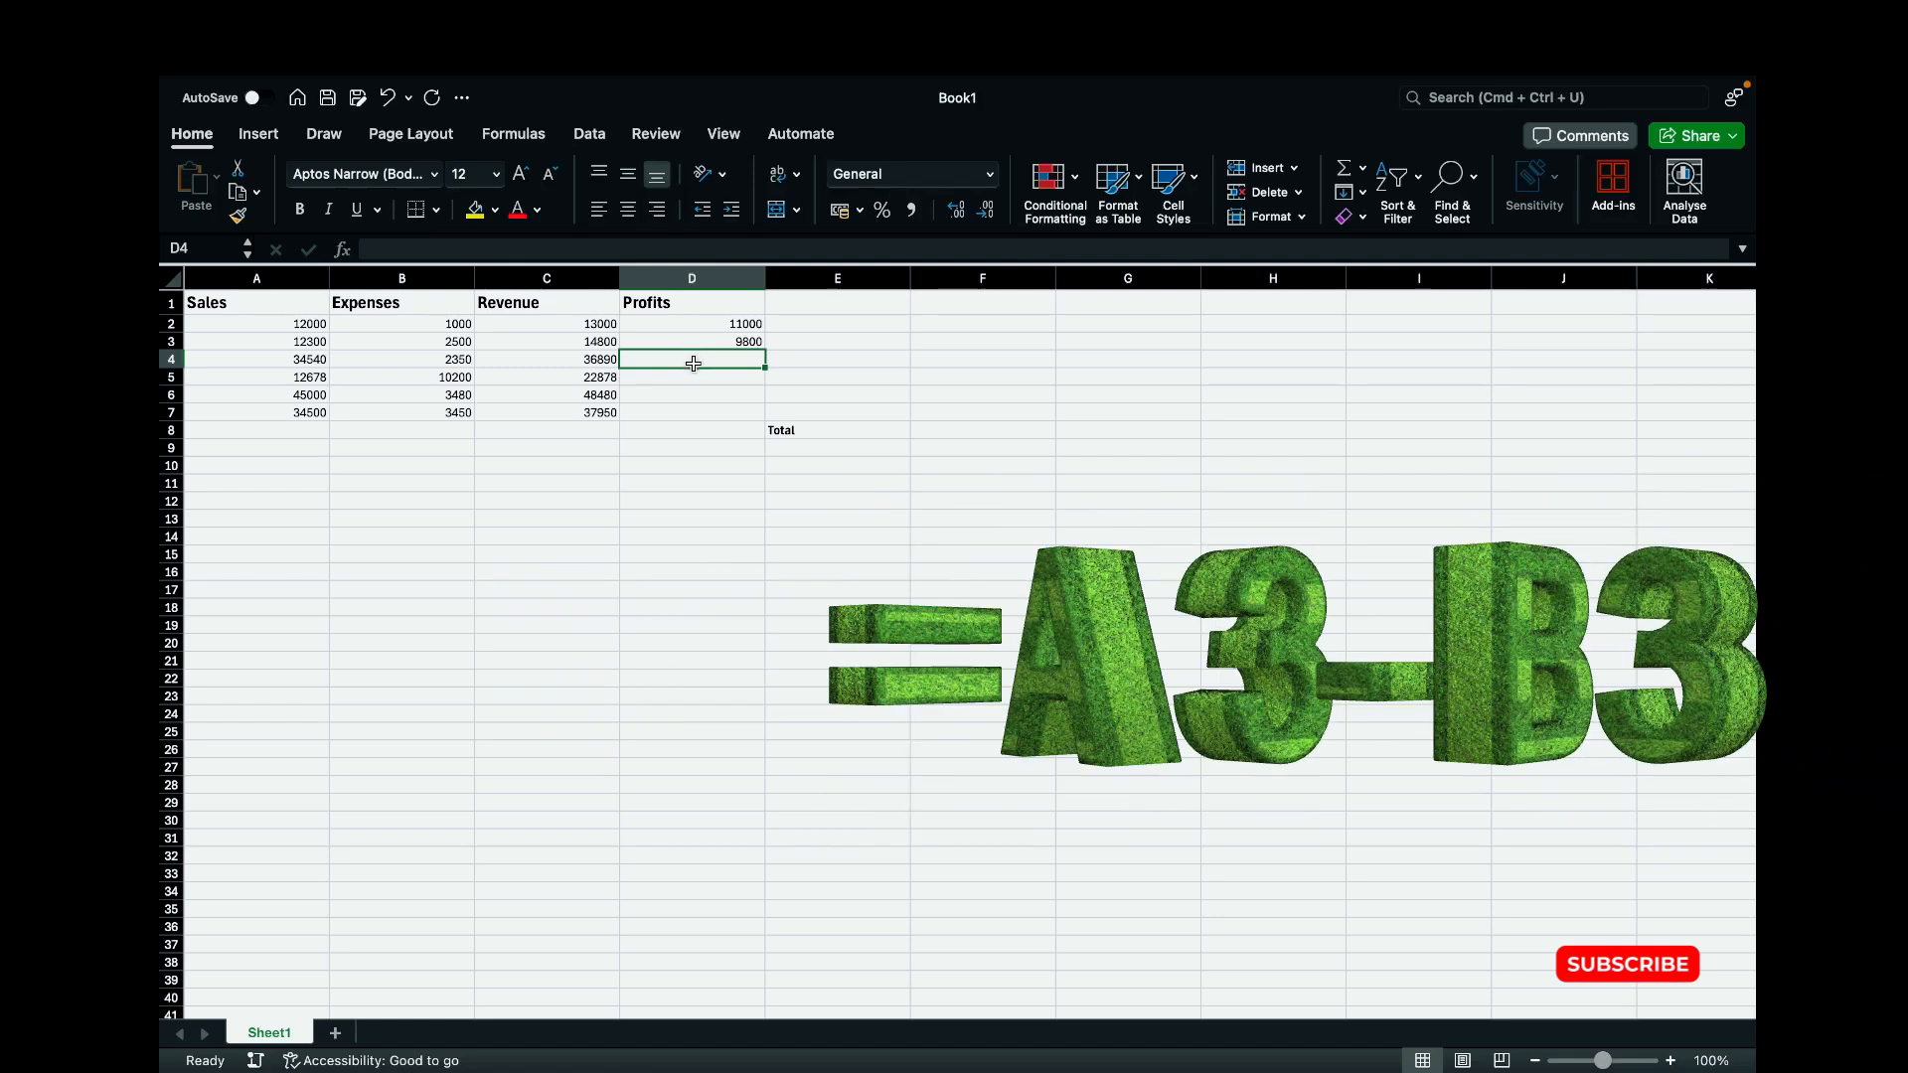
# Step: Fill the subtraction formula from D3 down through D7 in the Profits column
pyautogui.click(738, 339)
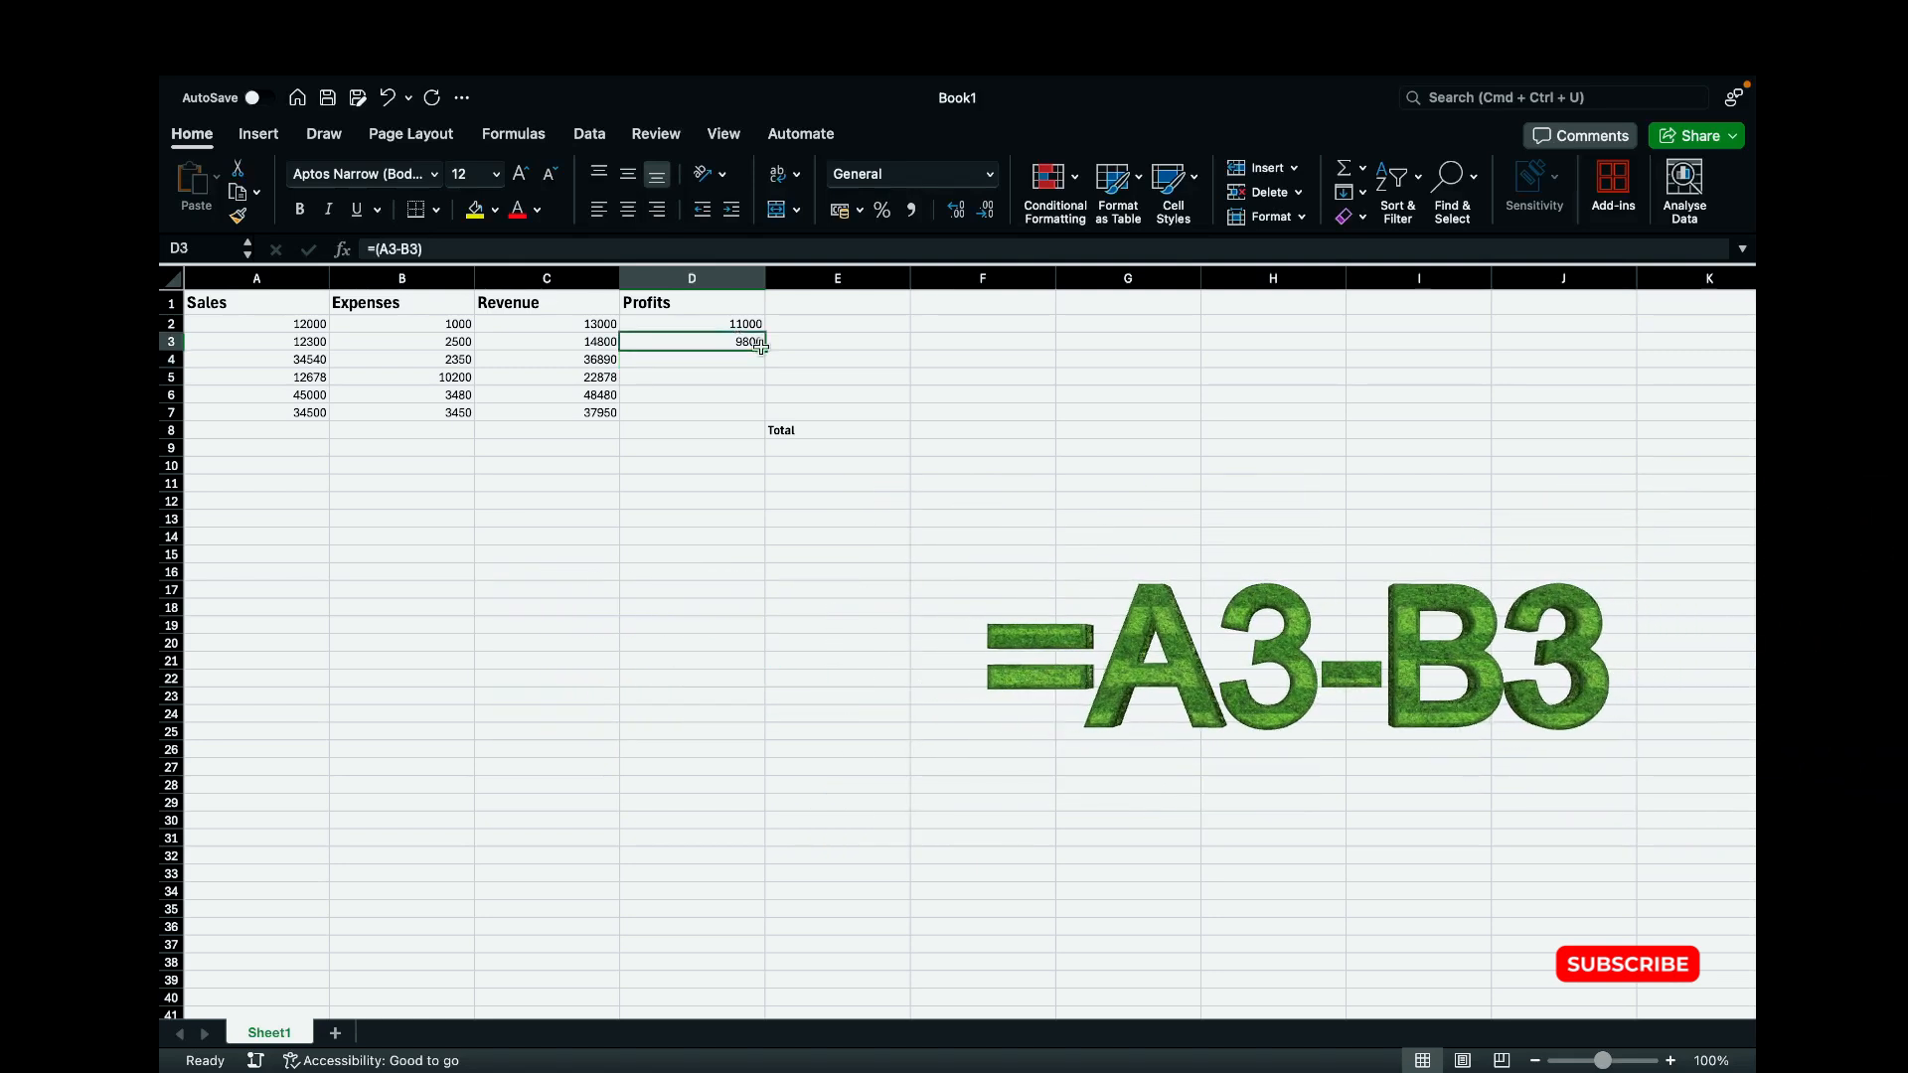
pyautogui.moveTo(764, 349); pyautogui.dragTo(750, 416)
# Step: Check the formula in each Profits cell from D2 to D7
pyautogui.click(752, 359)
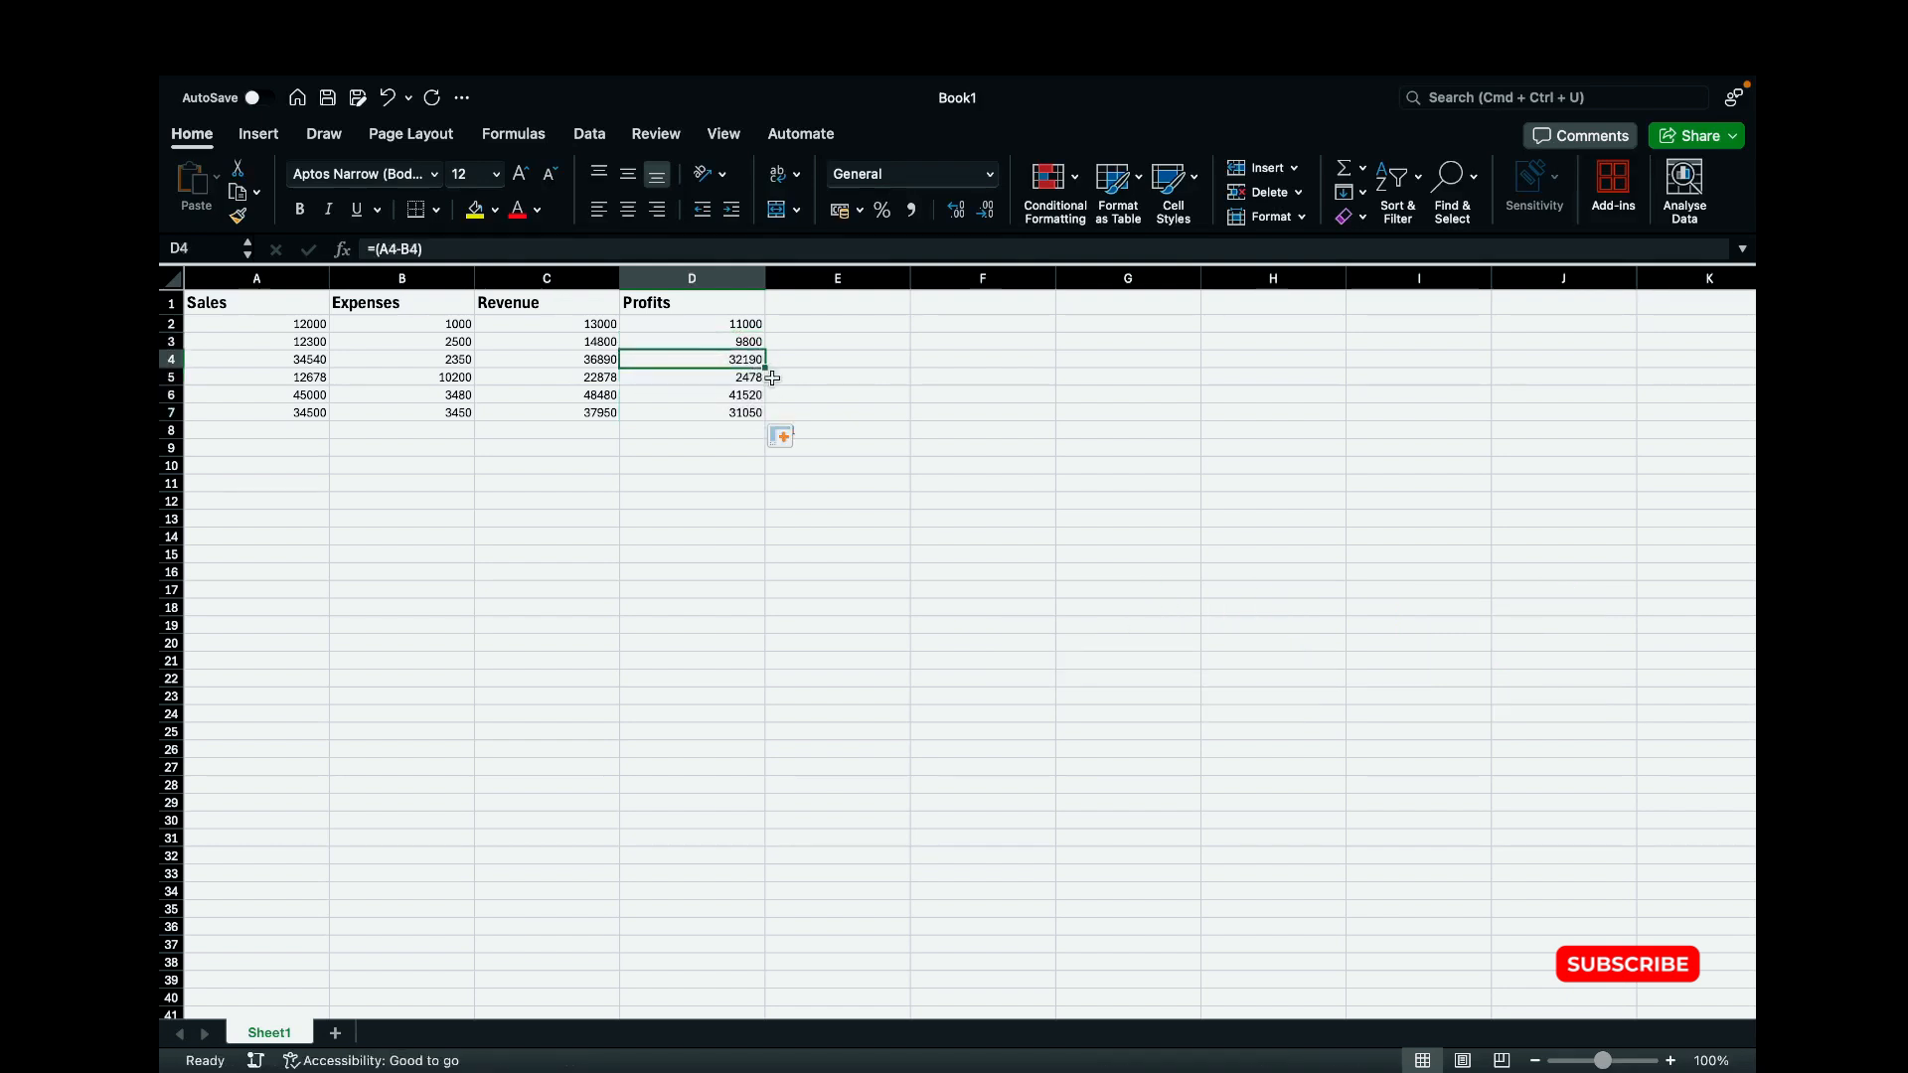
pyautogui.click(748, 378)
pyautogui.click(747, 392)
pyautogui.click(747, 411)
pyautogui.click(748, 395)
pyautogui.click(748, 377)
pyautogui.click(747, 359)
pyautogui.click(746, 342)
pyautogui.click(745, 324)
# Step: Add the bold label Total in cell E8, in the row beneath the data
pyautogui.click(801, 457)
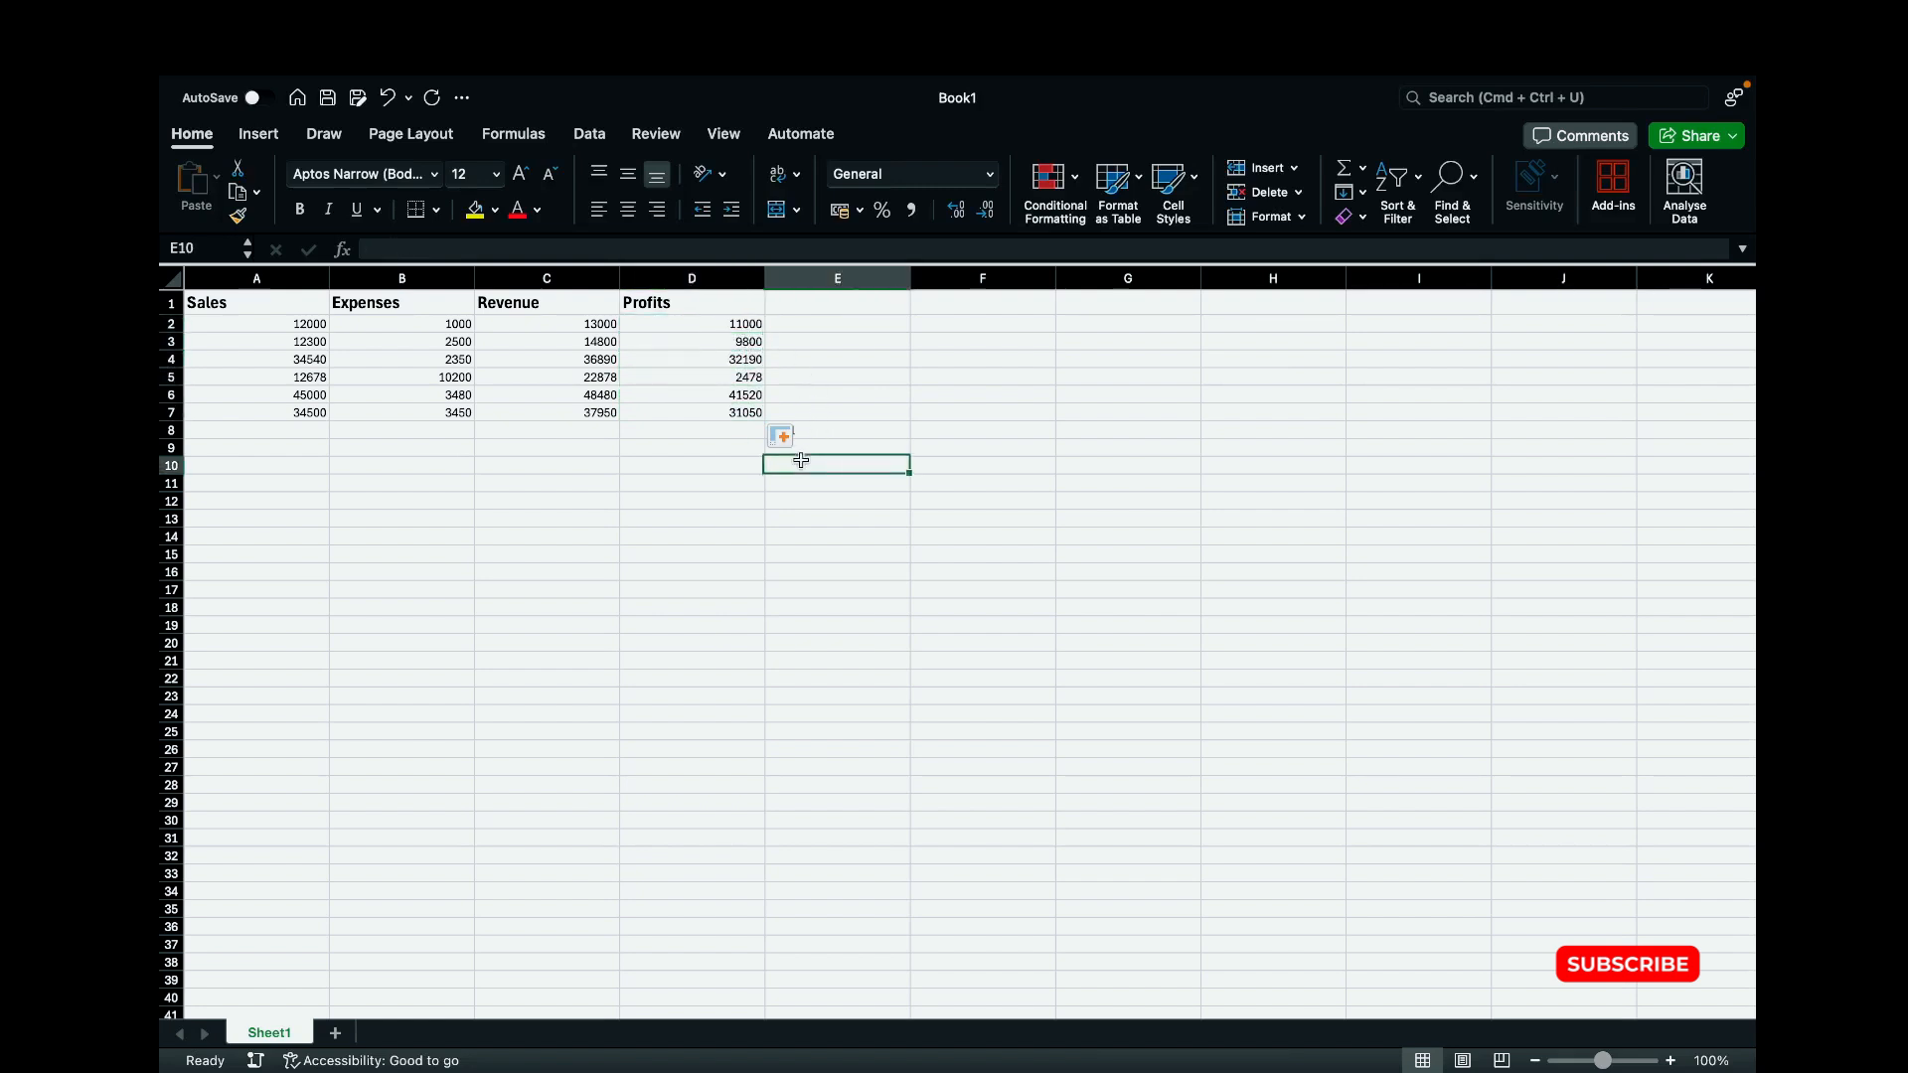
pyautogui.click(850, 432)
pyautogui.press('super+b')
pyautogui.write('Total')
pyautogui.click(756, 484)
pyautogui.doubleClick(757, 484)
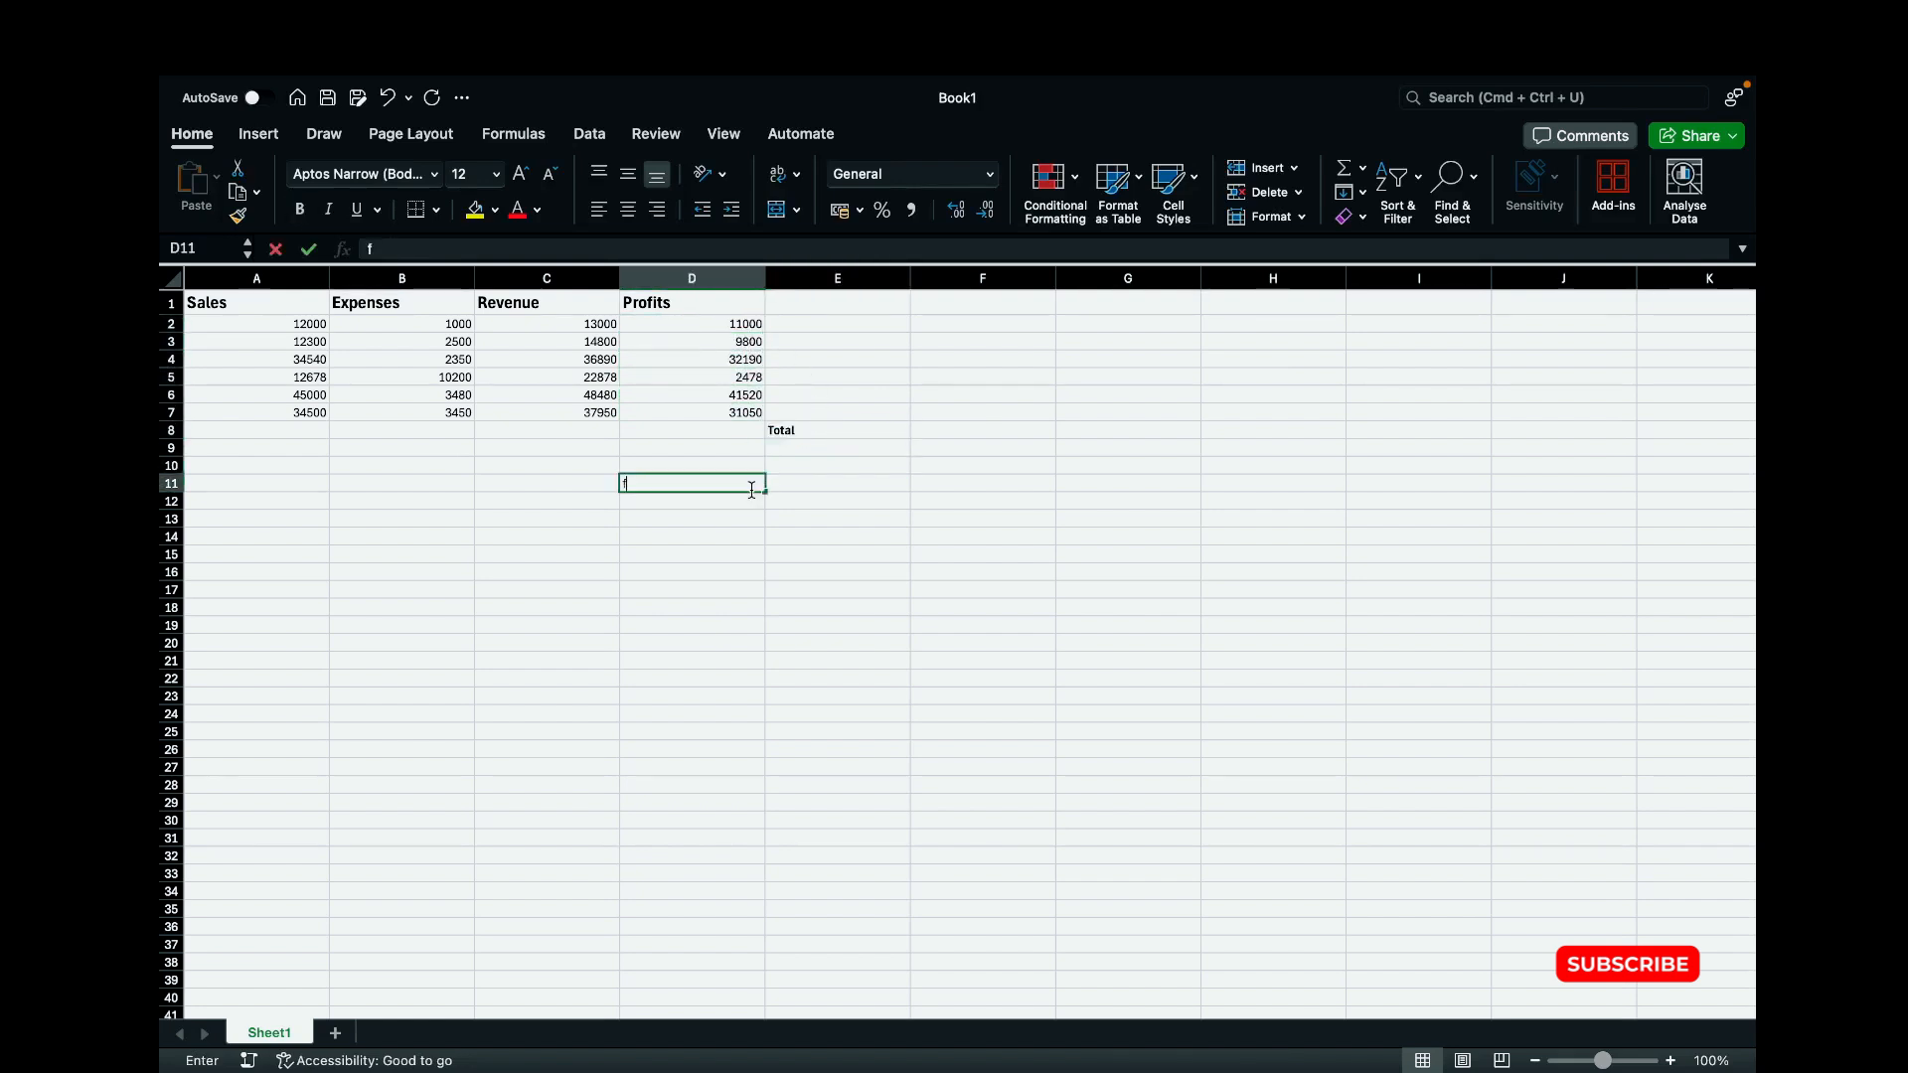
pyautogui.click(814, 430)
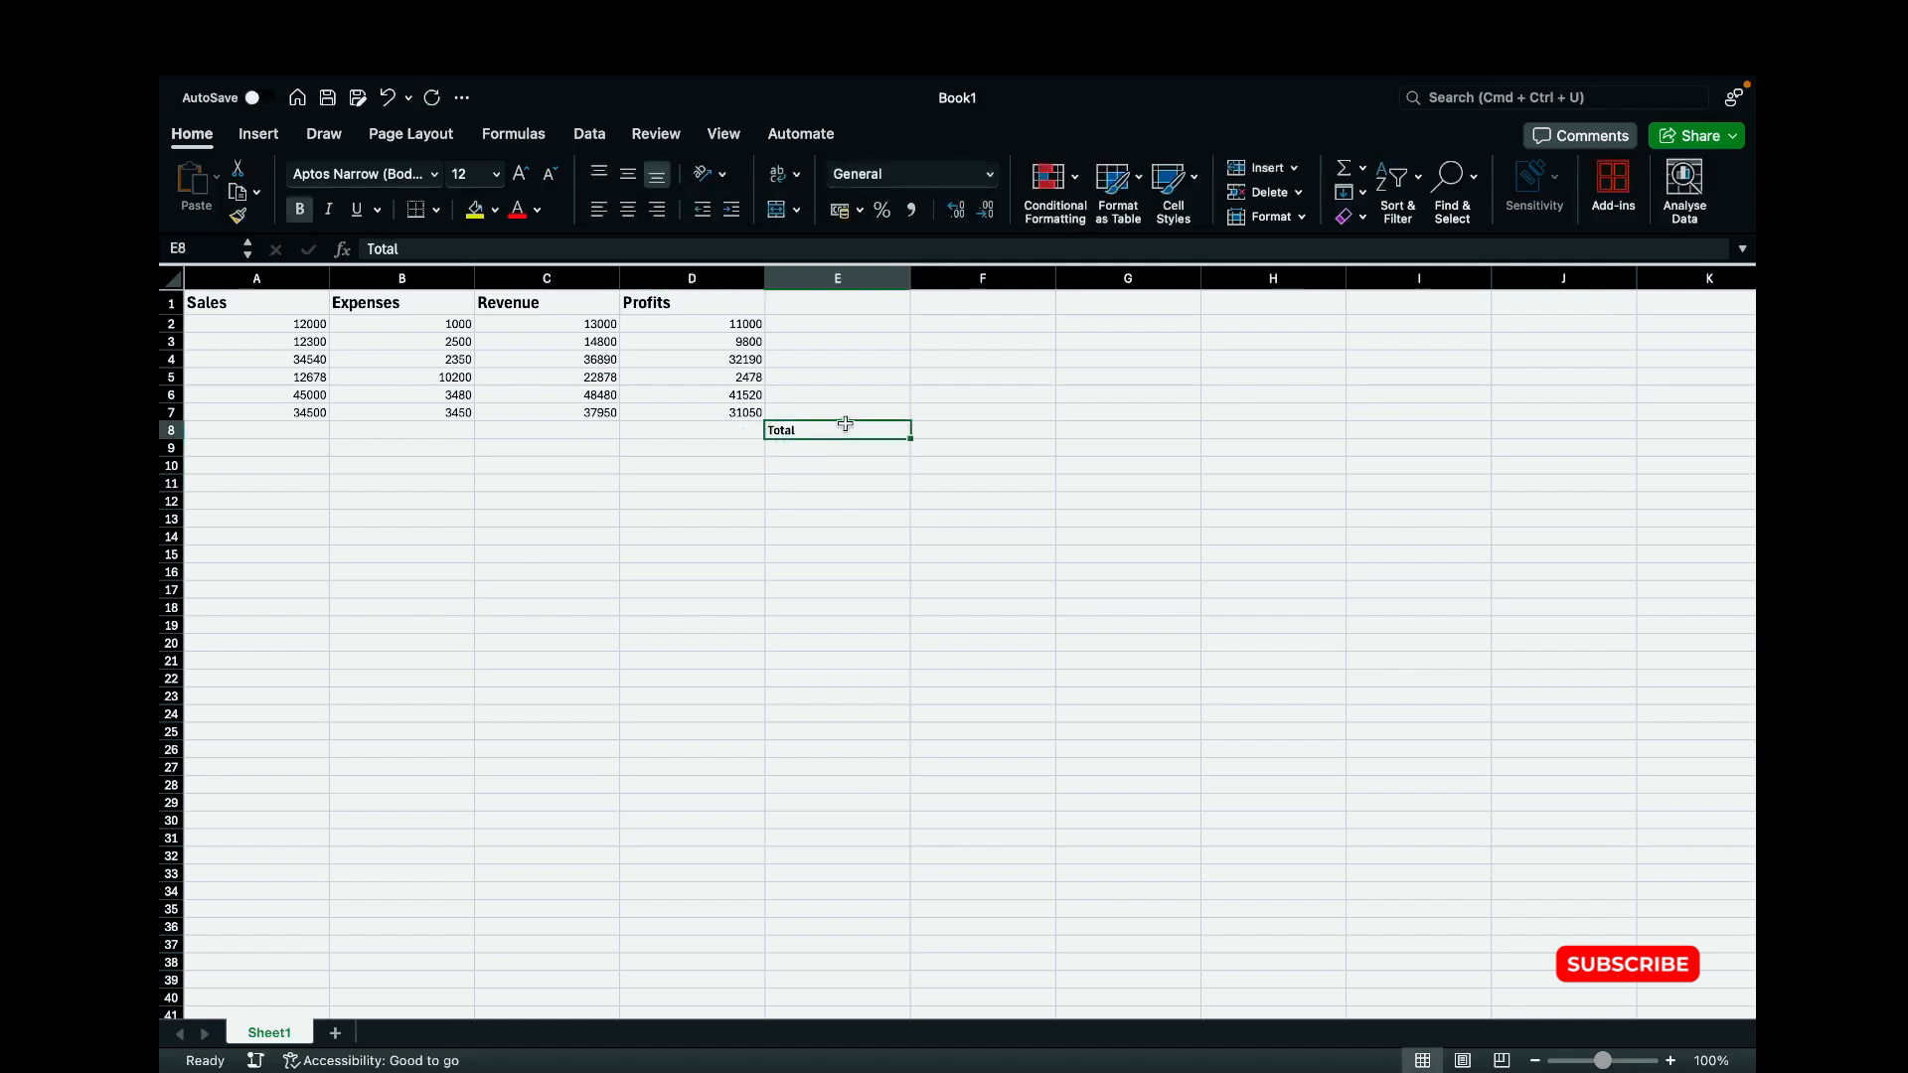
# Step: Enter =SUM(A2,A3,A4,A5,A6,A7) in cell A8 to total the Sales column from individually listed cells
pyautogui.click(183, 428)
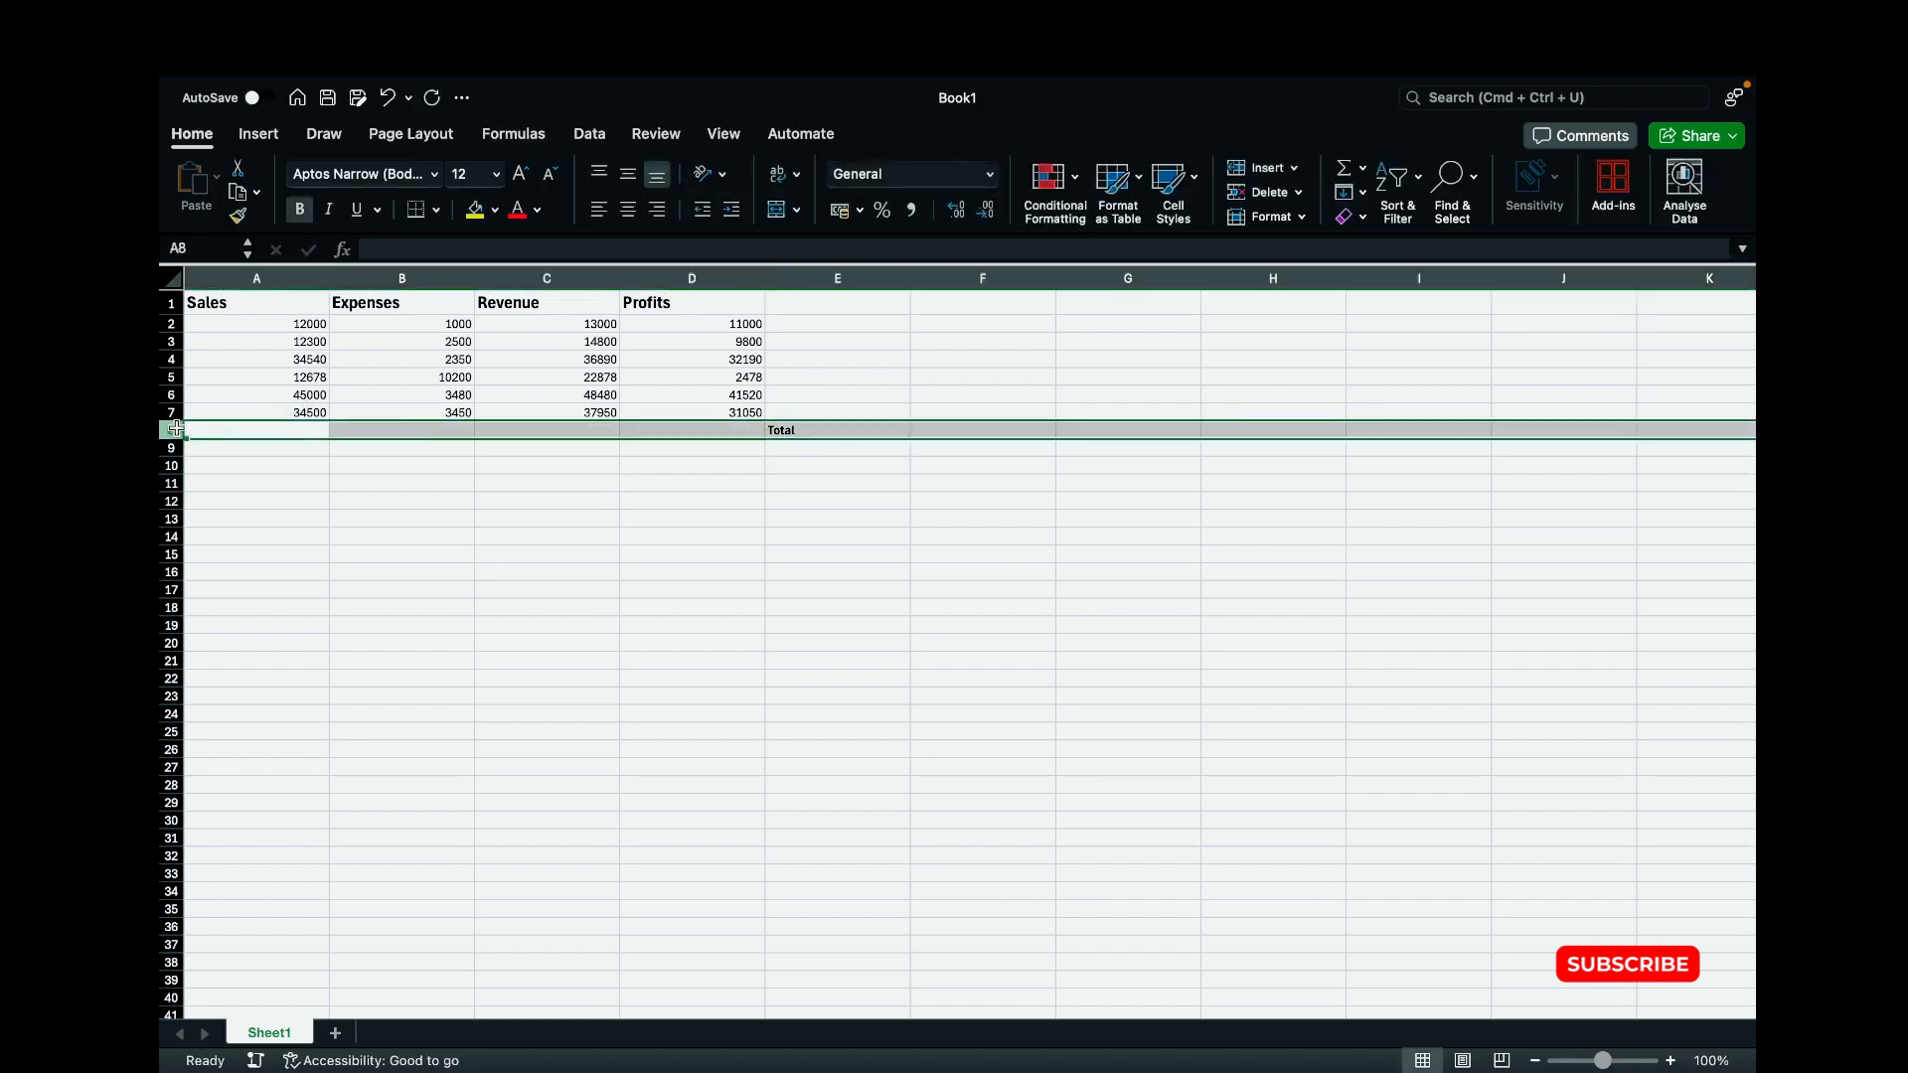
pyautogui.click(308, 433)
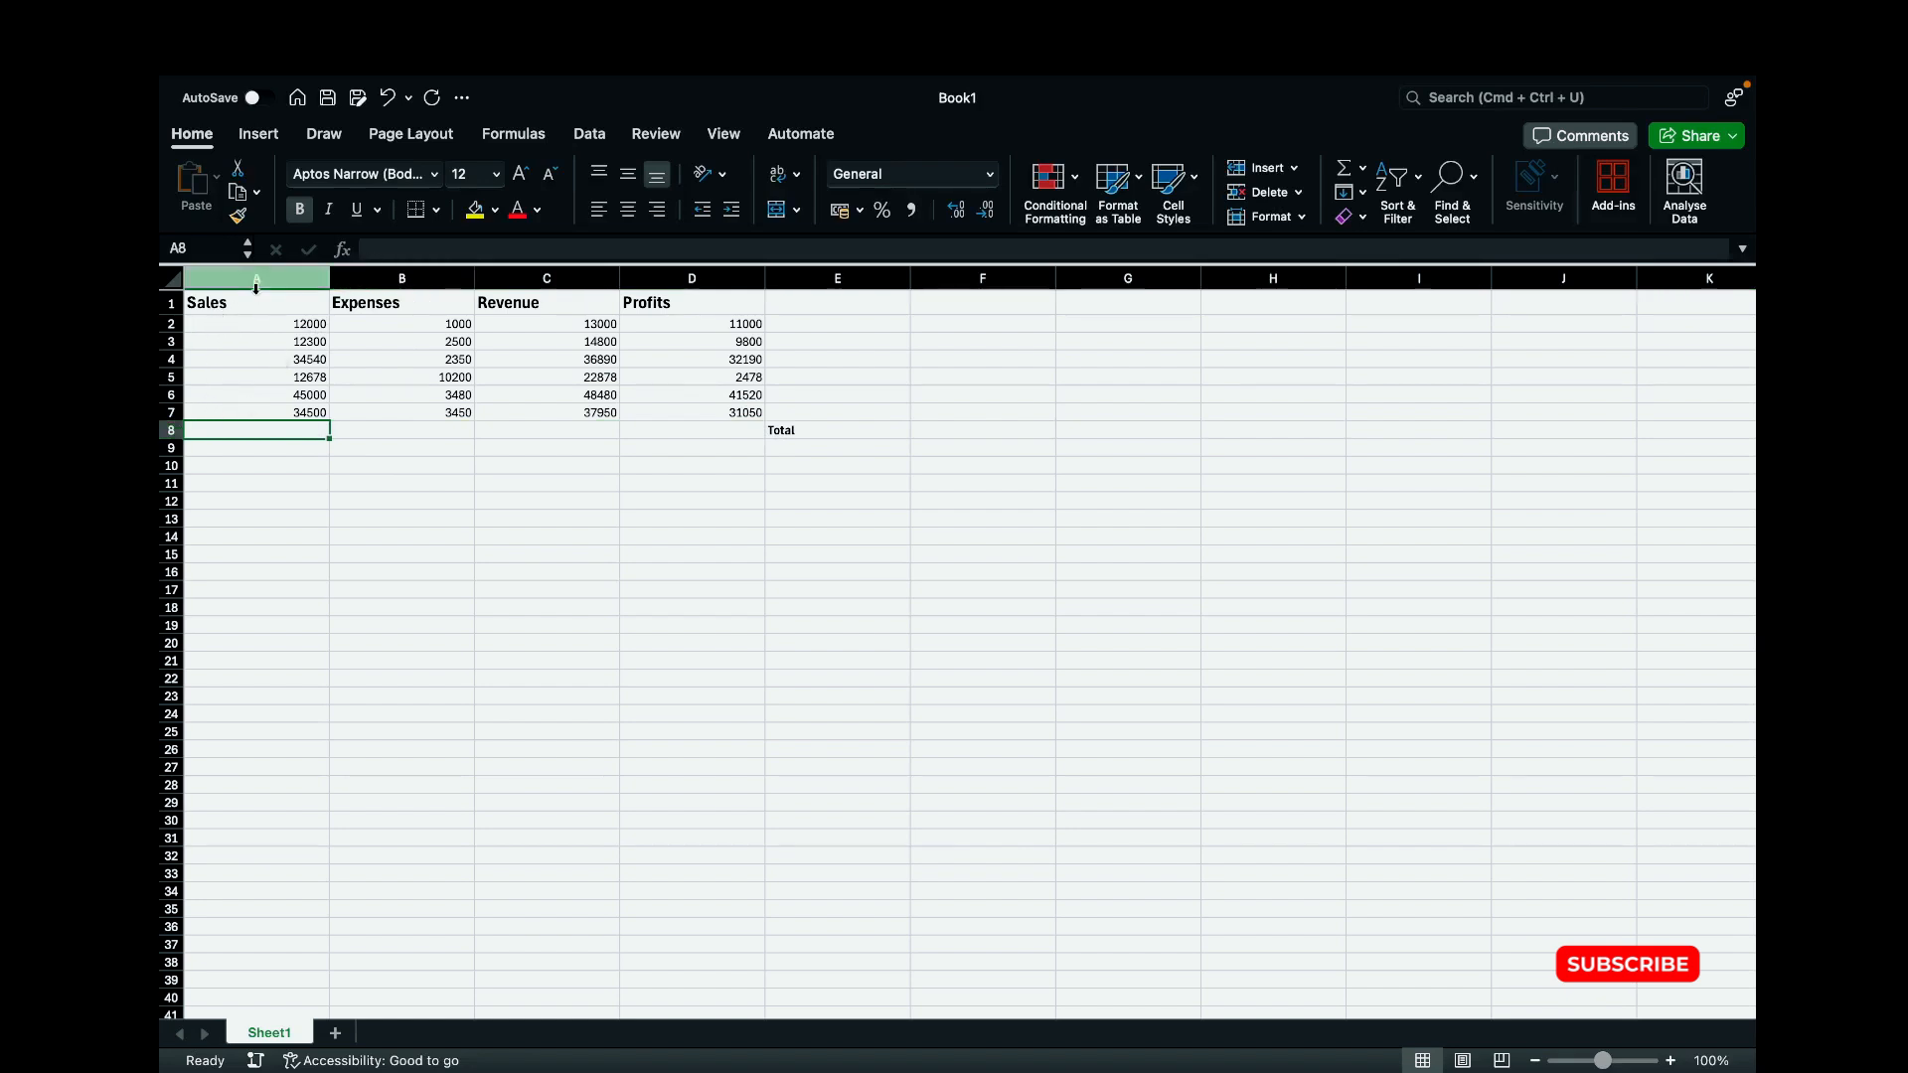
pyautogui.click(442, 249)
pyautogui.write('=')
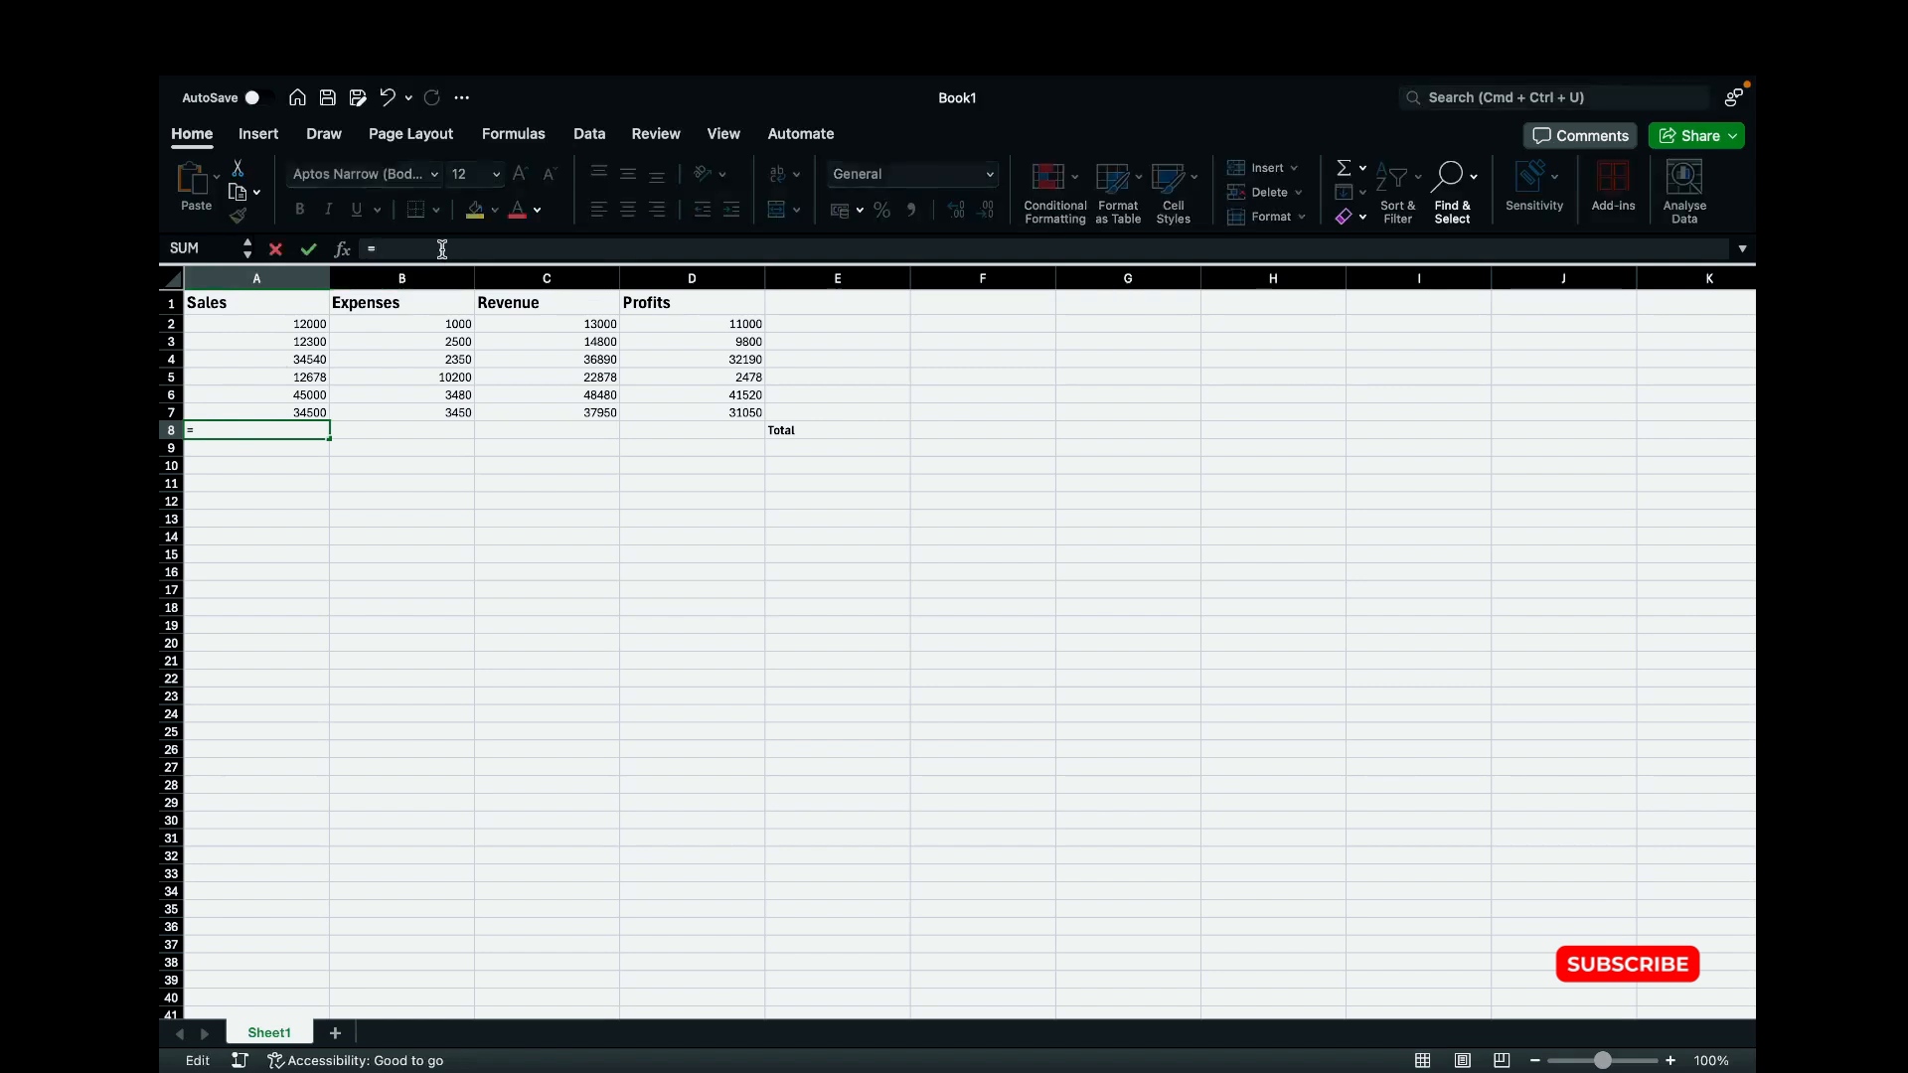
pyautogui.write('SUM')
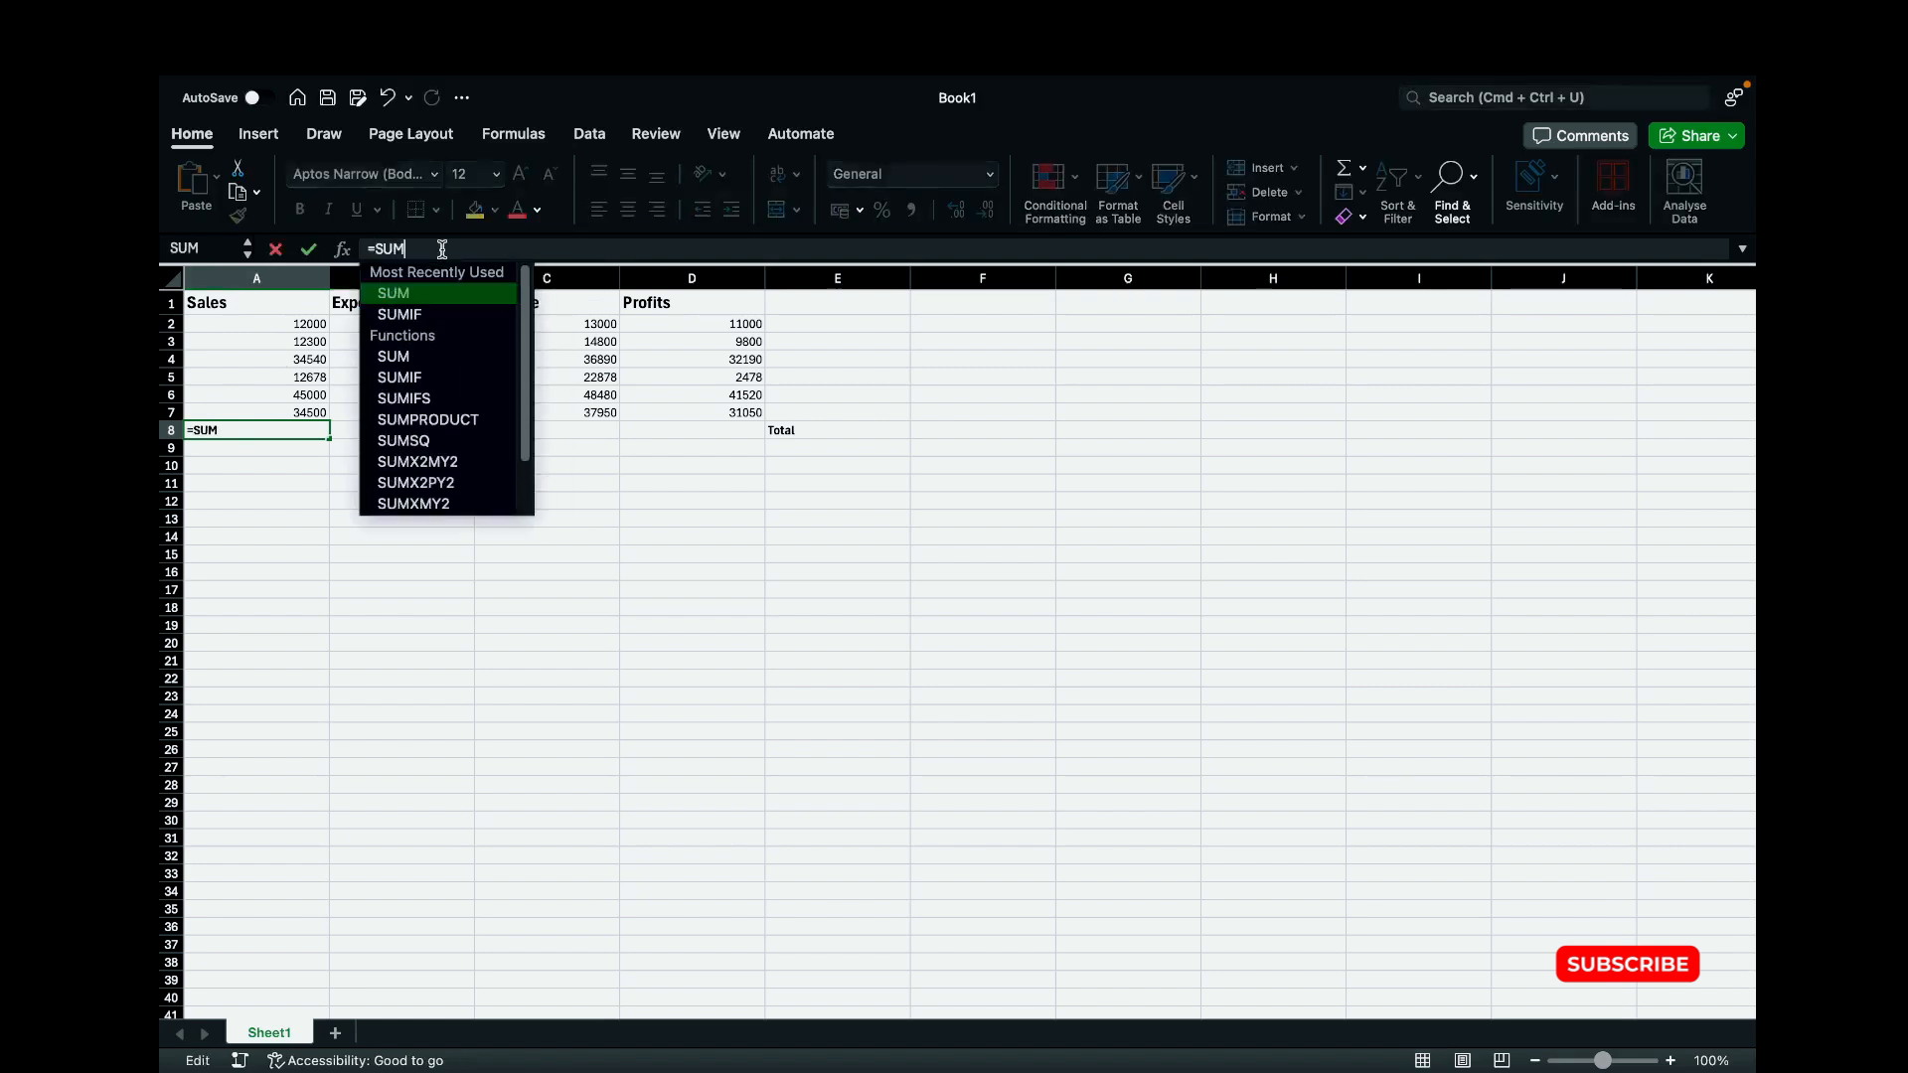
pyautogui.write('(')
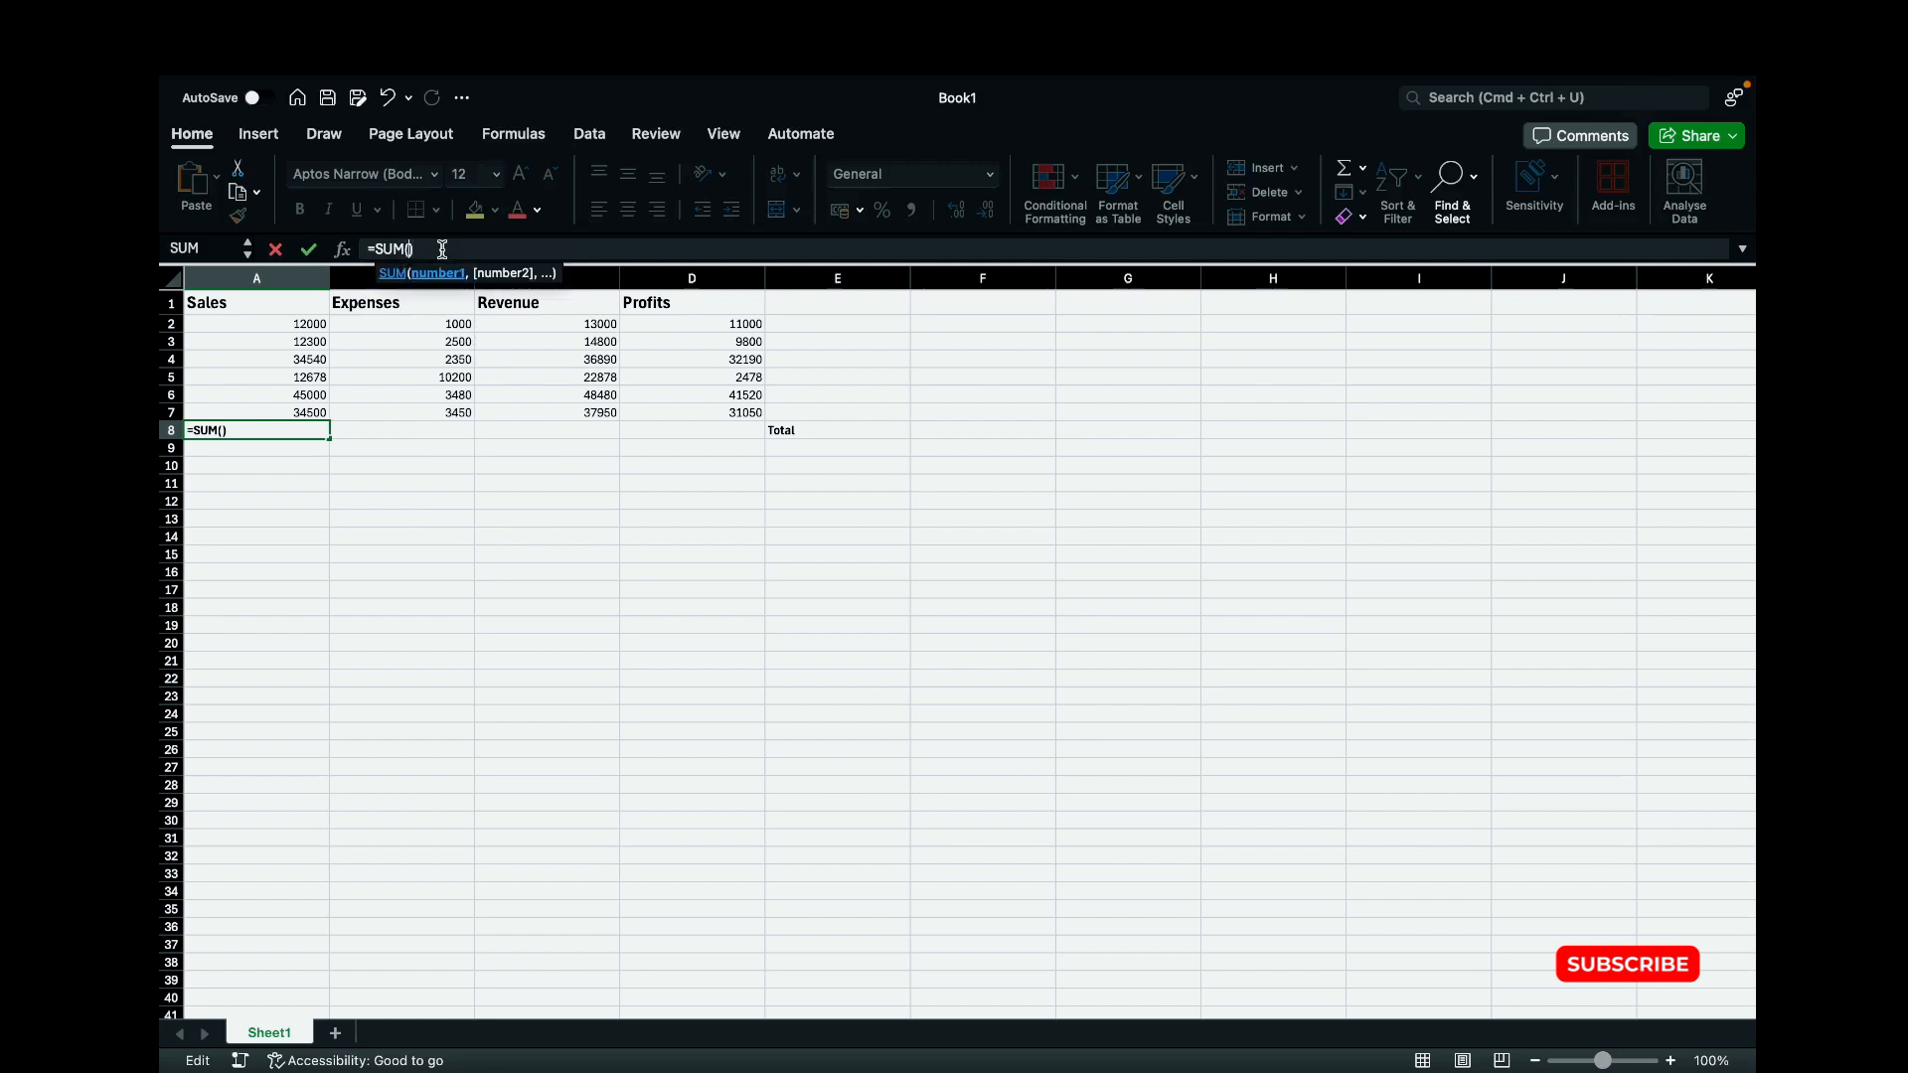
pyautogui.write('A')
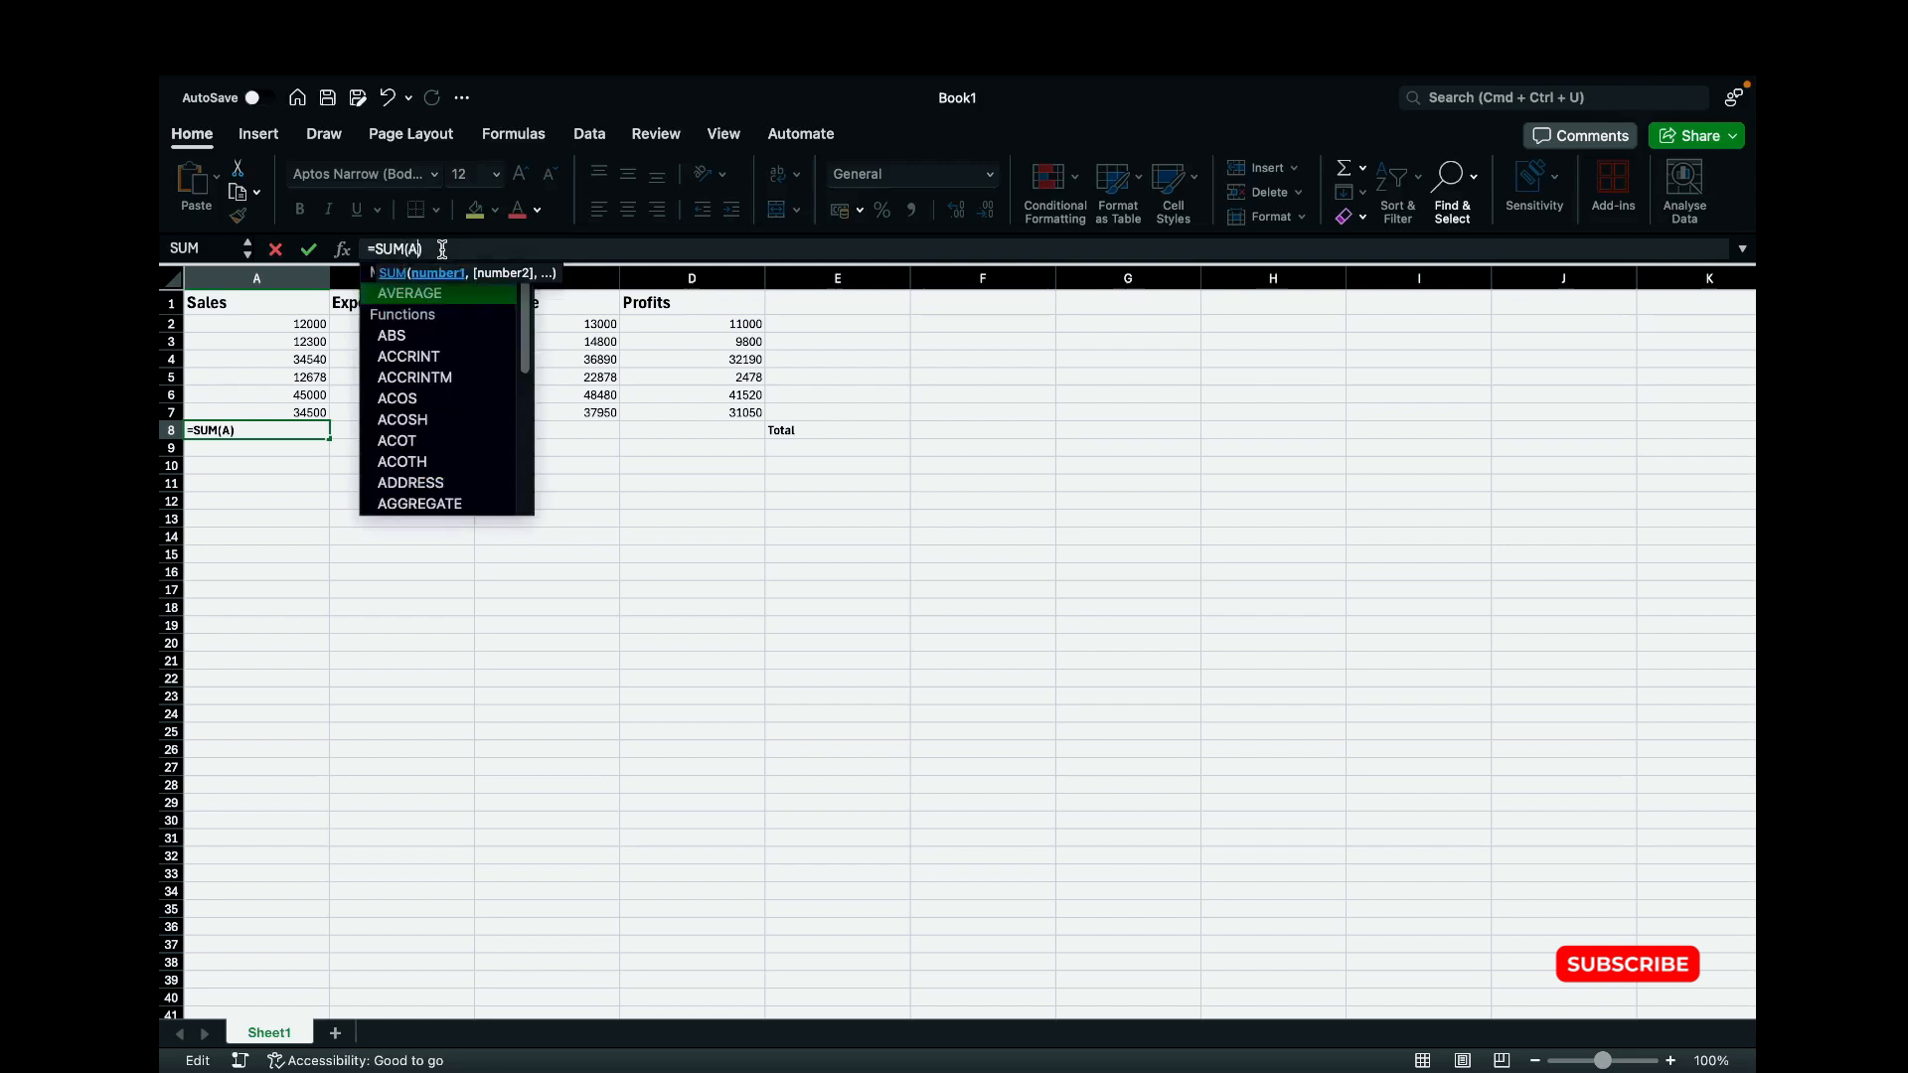
pyautogui.write('2,')
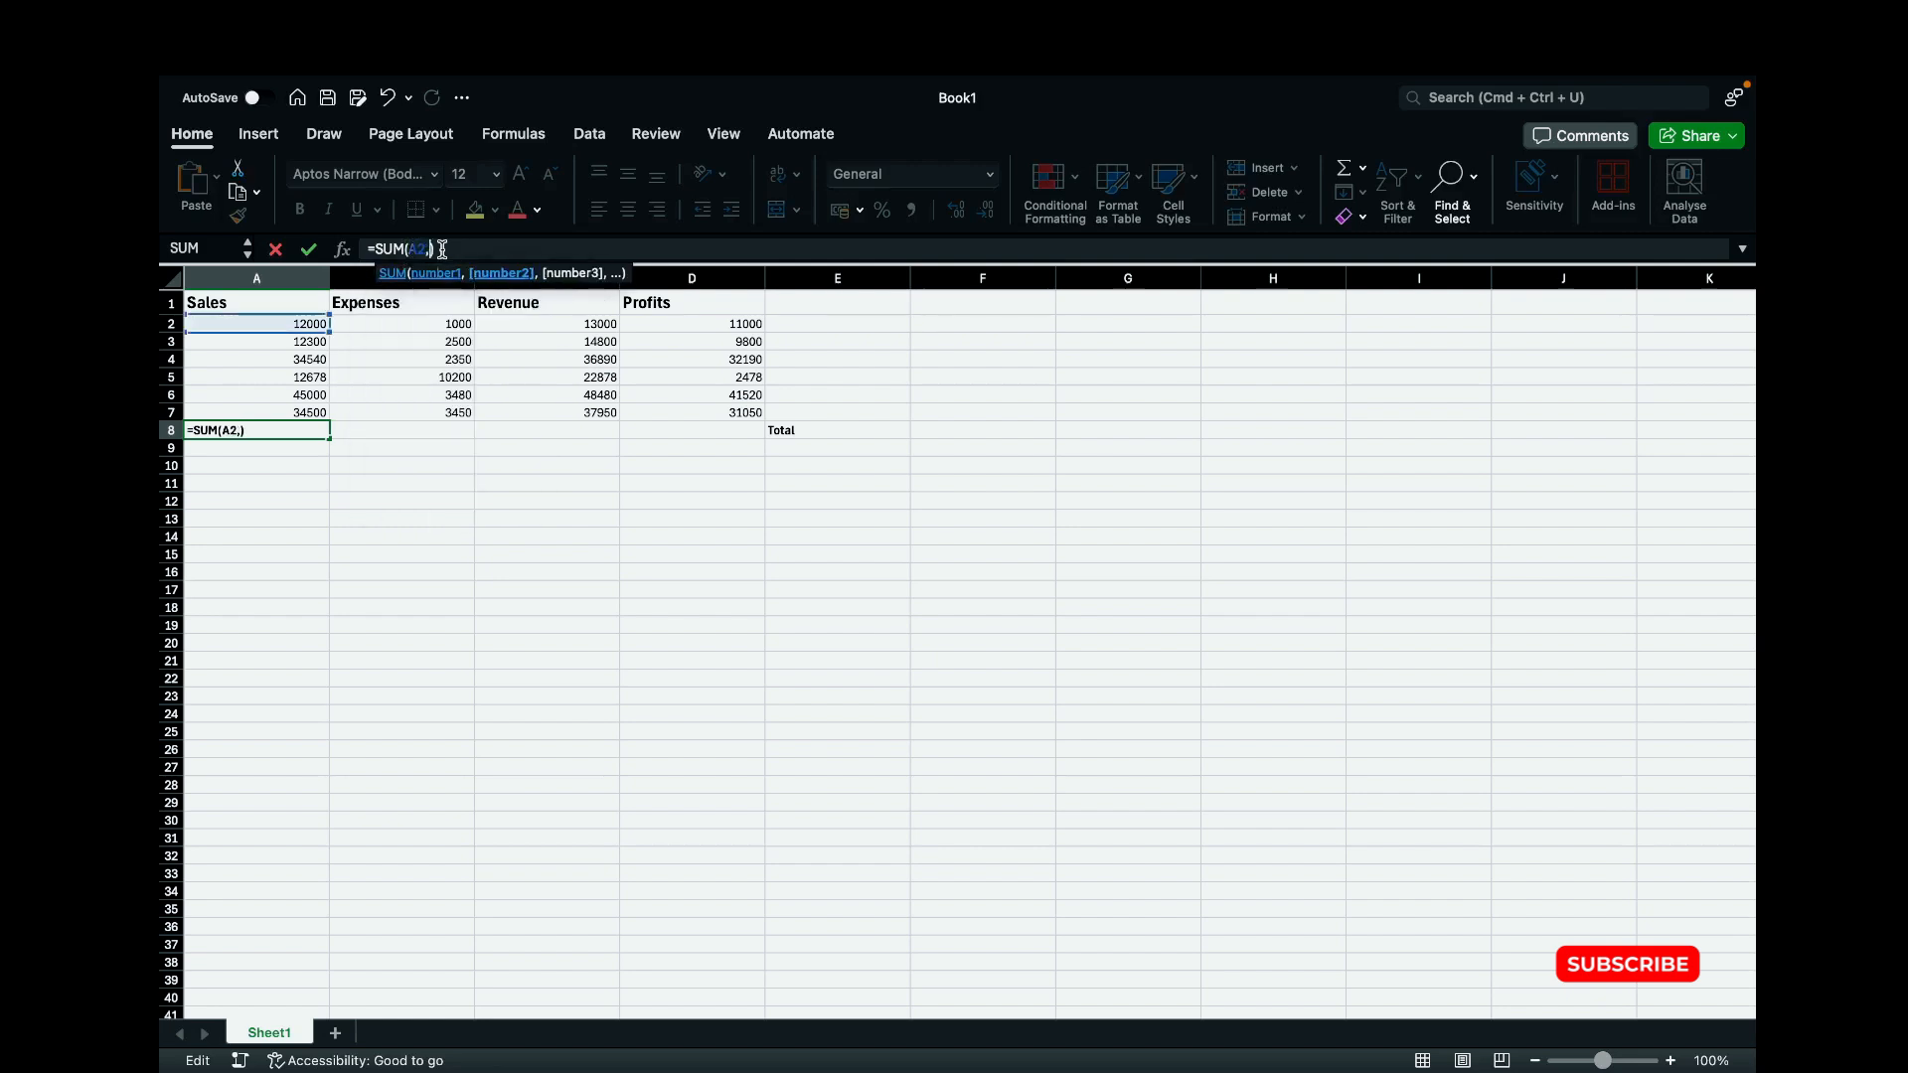
pyautogui.write('A3,')
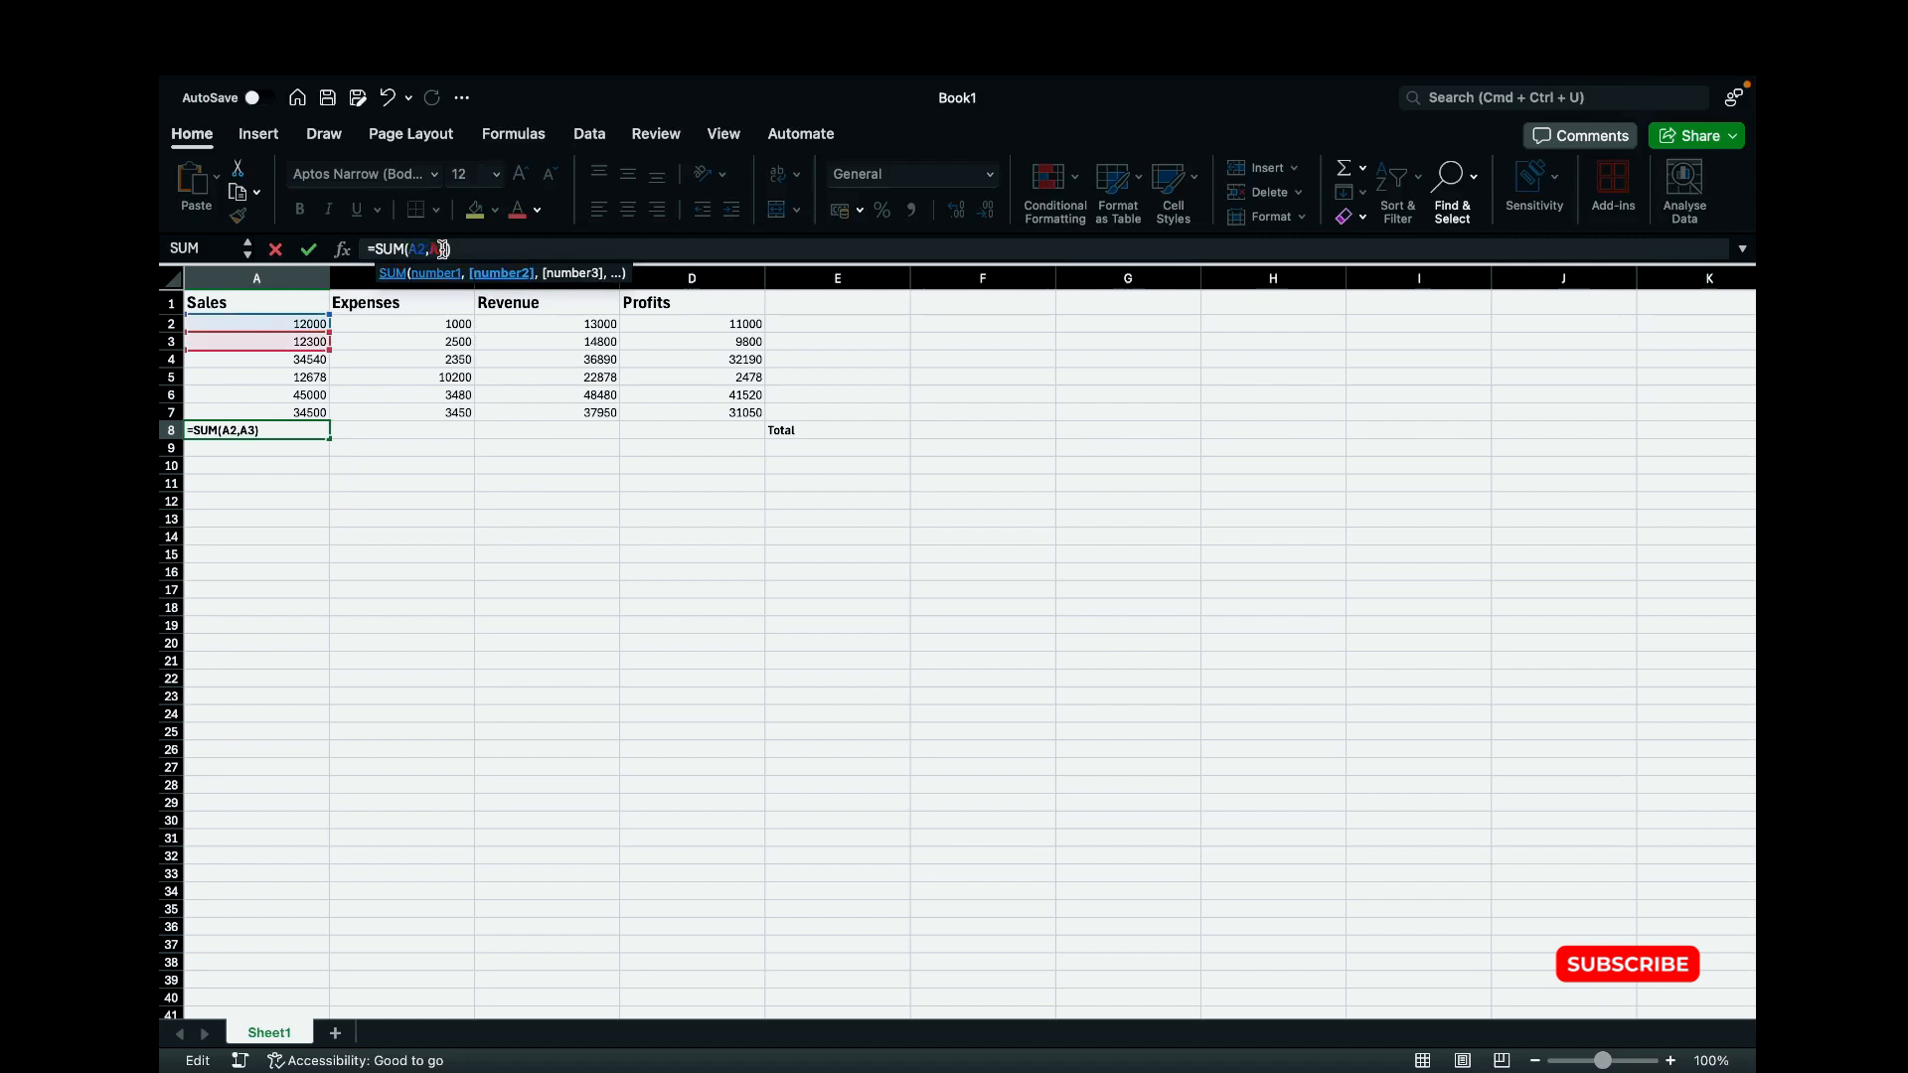
pyautogui.write('A')
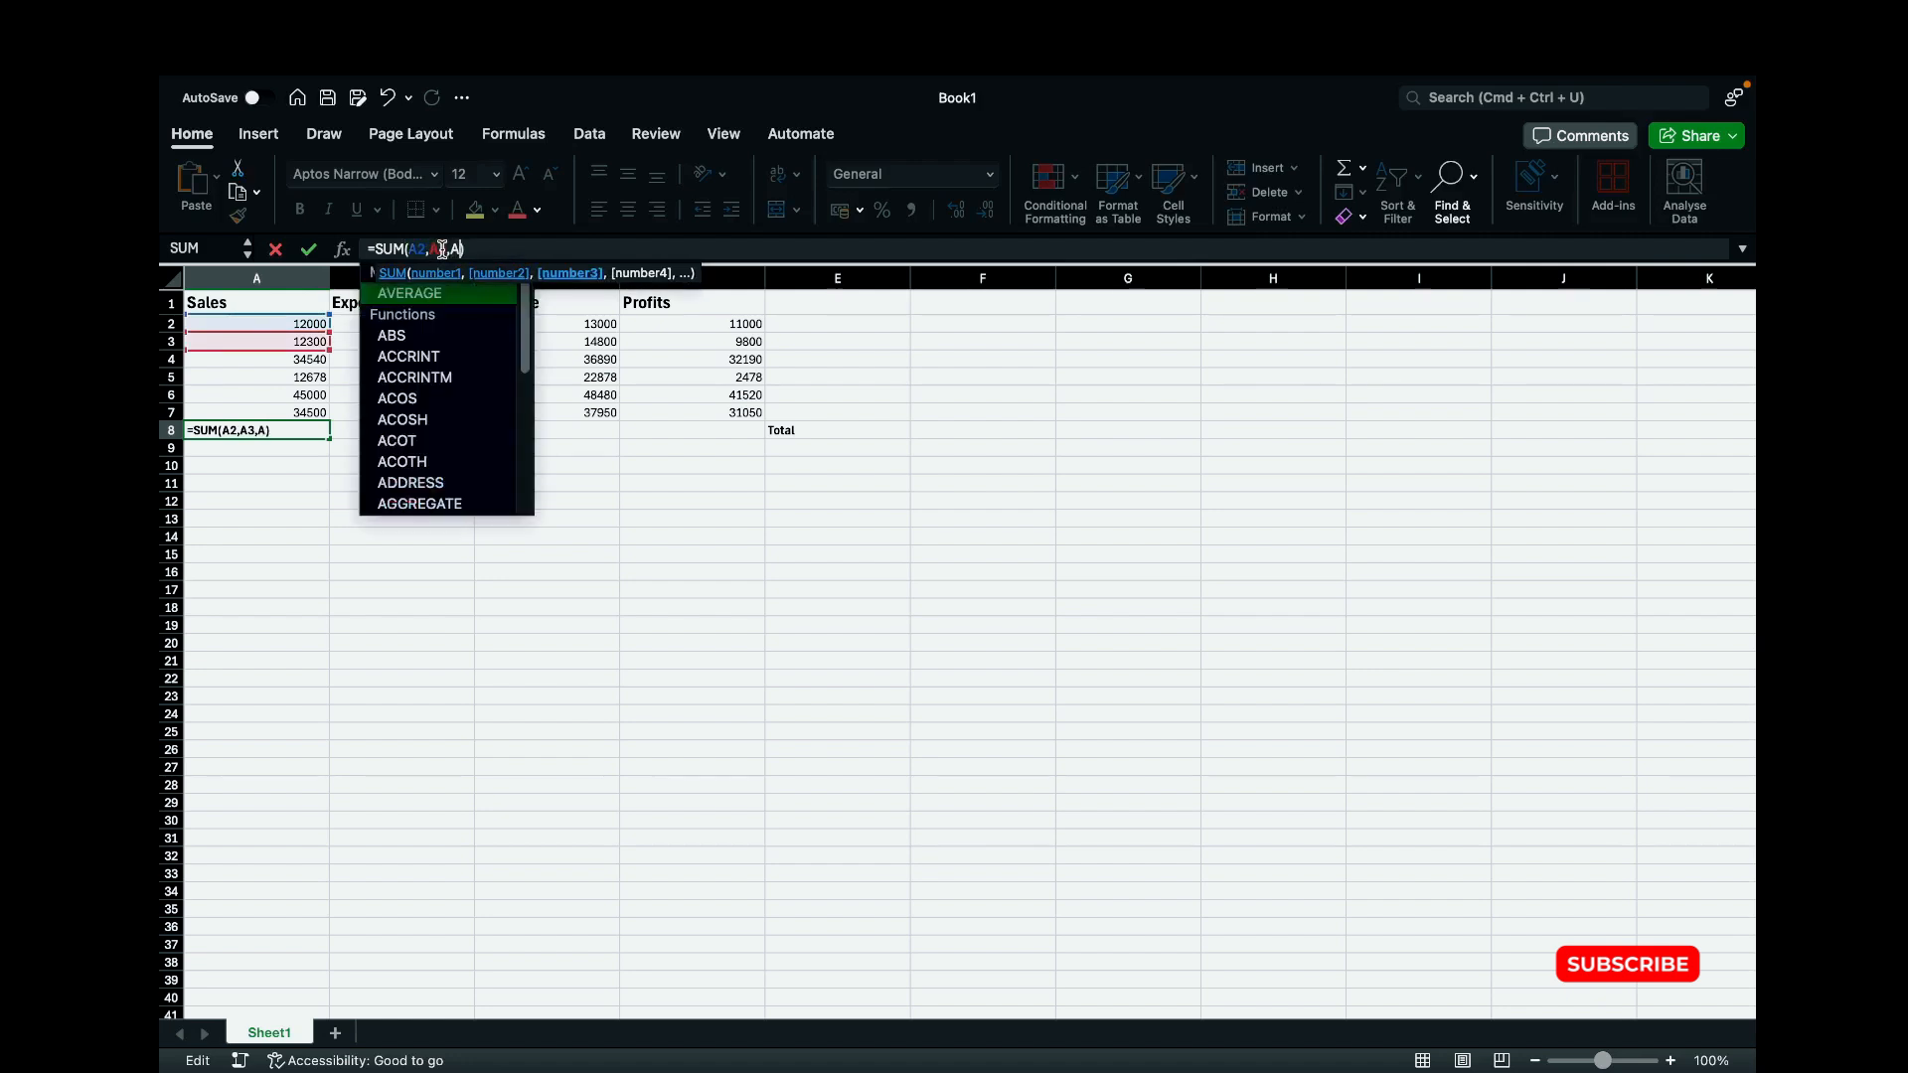
pyautogui.write('4,')
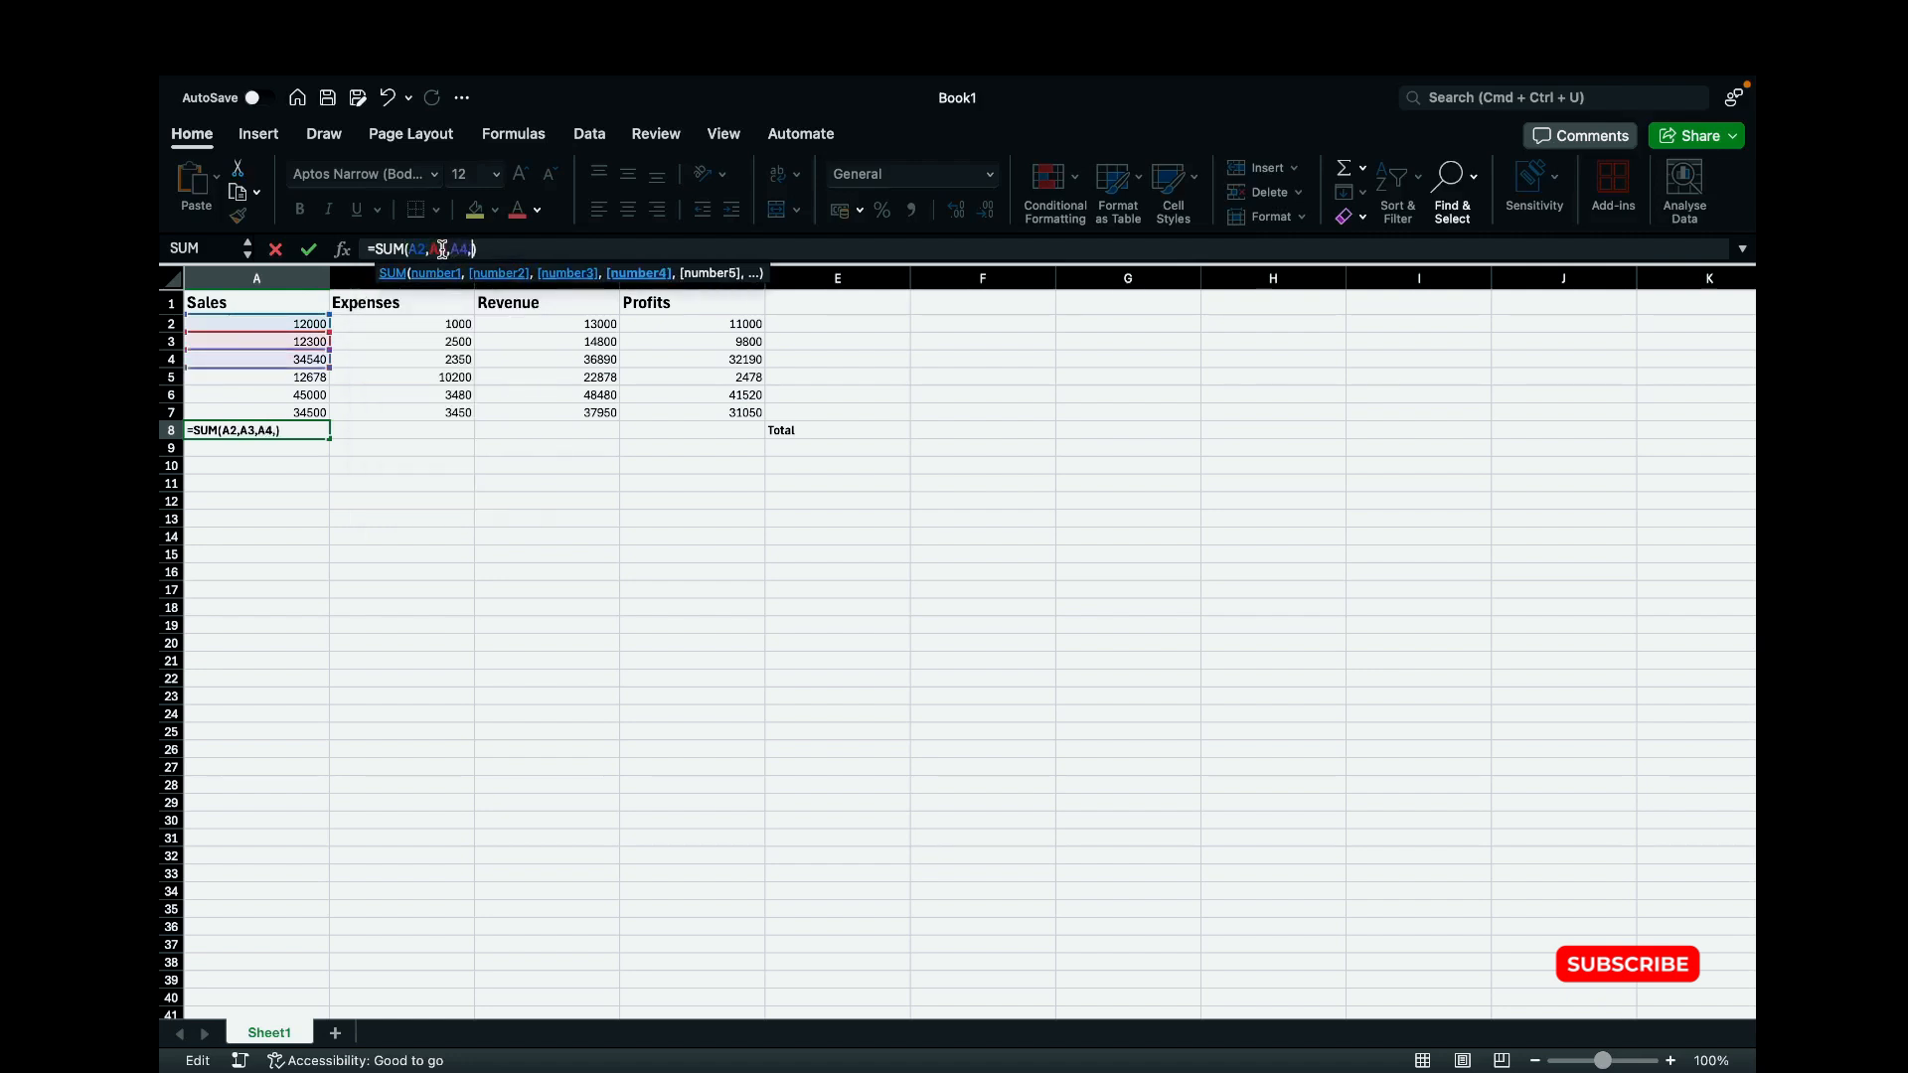
pyautogui.write('A5')
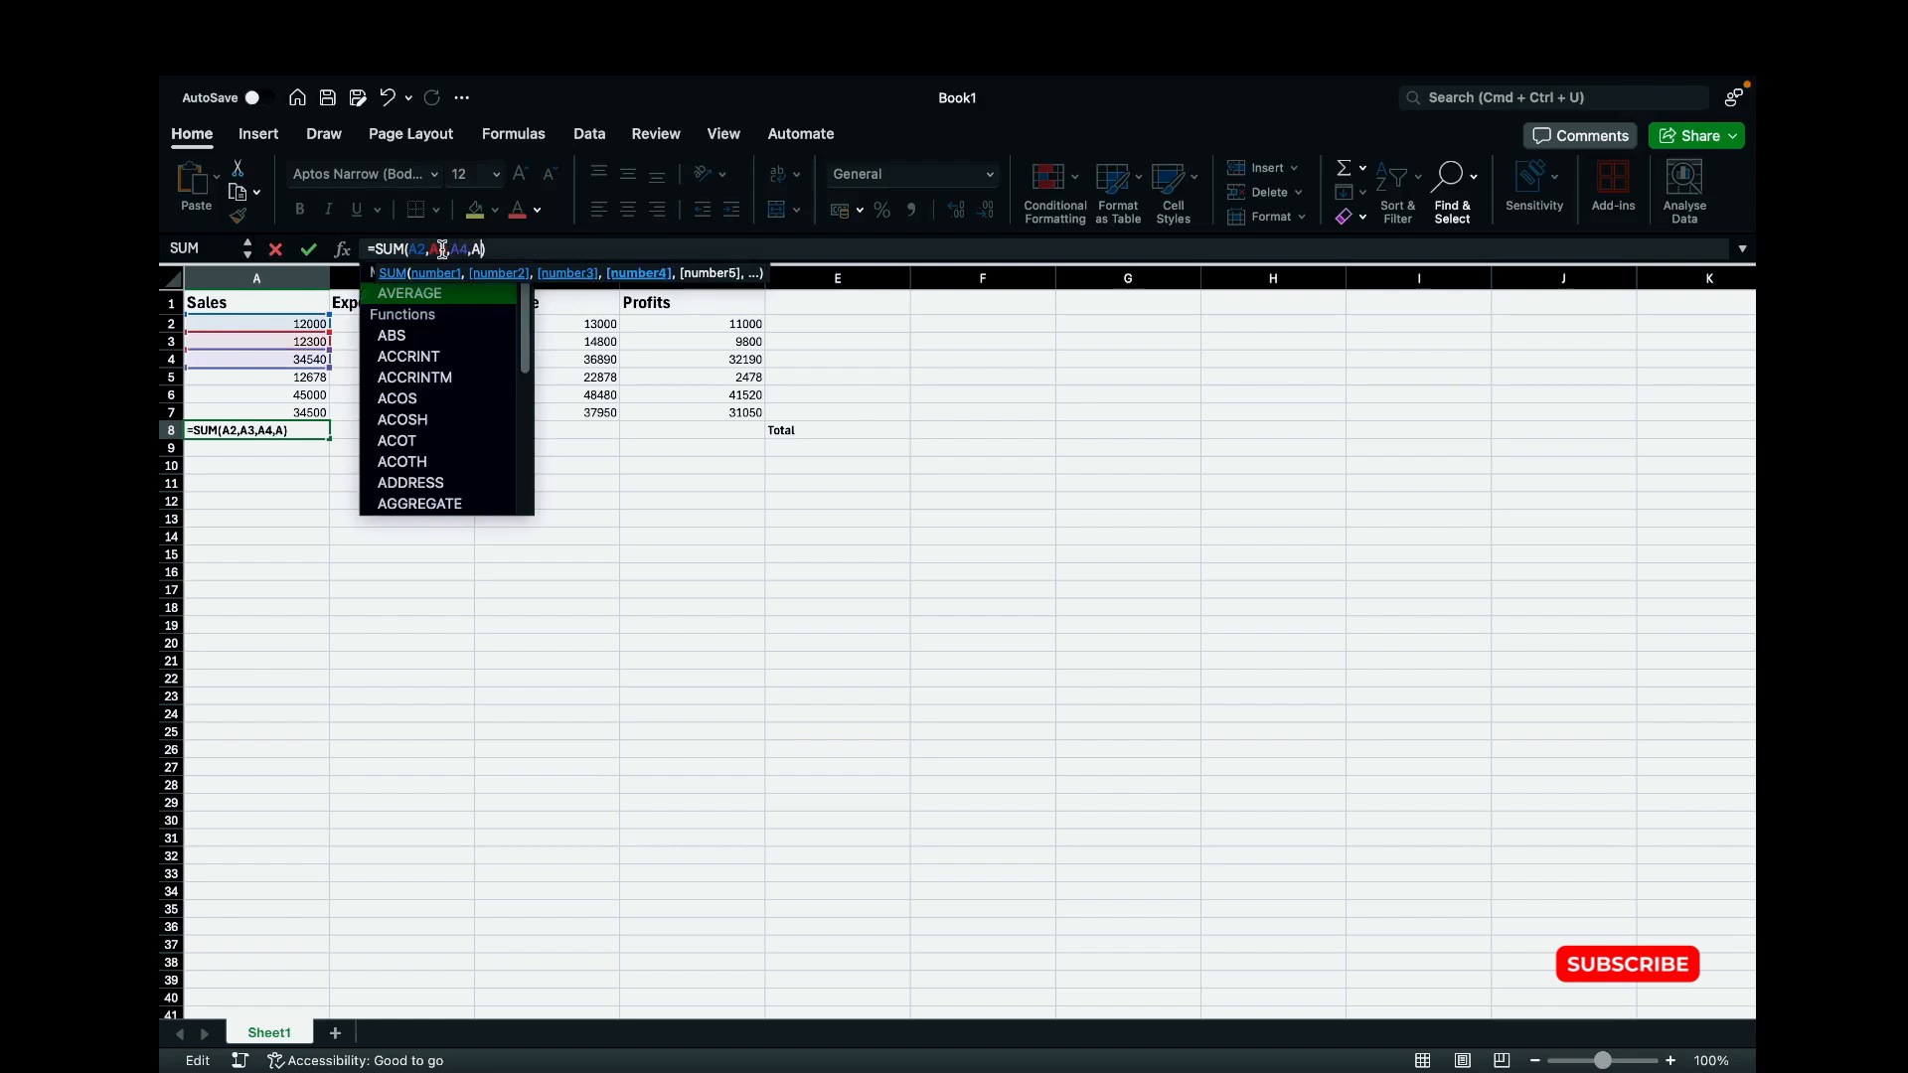
pyautogui.write(',')
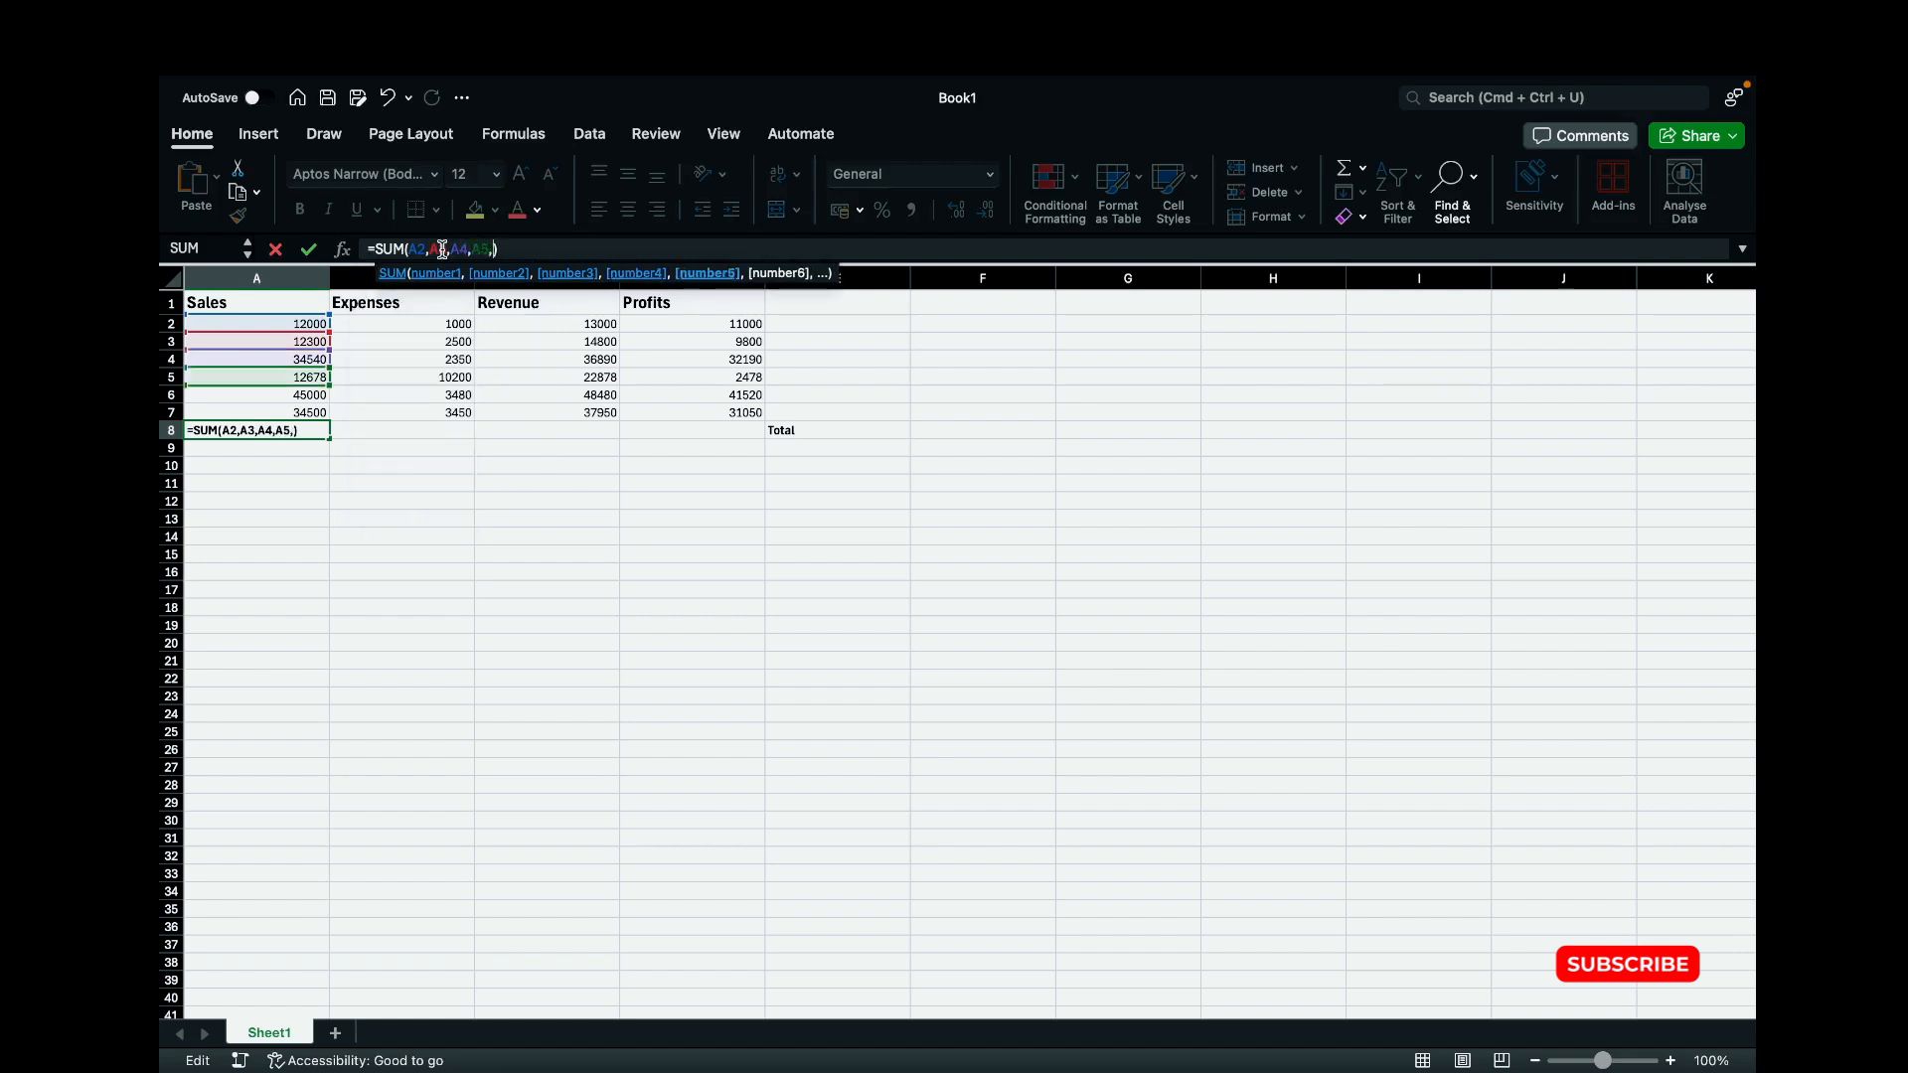
pyautogui.write('A6')
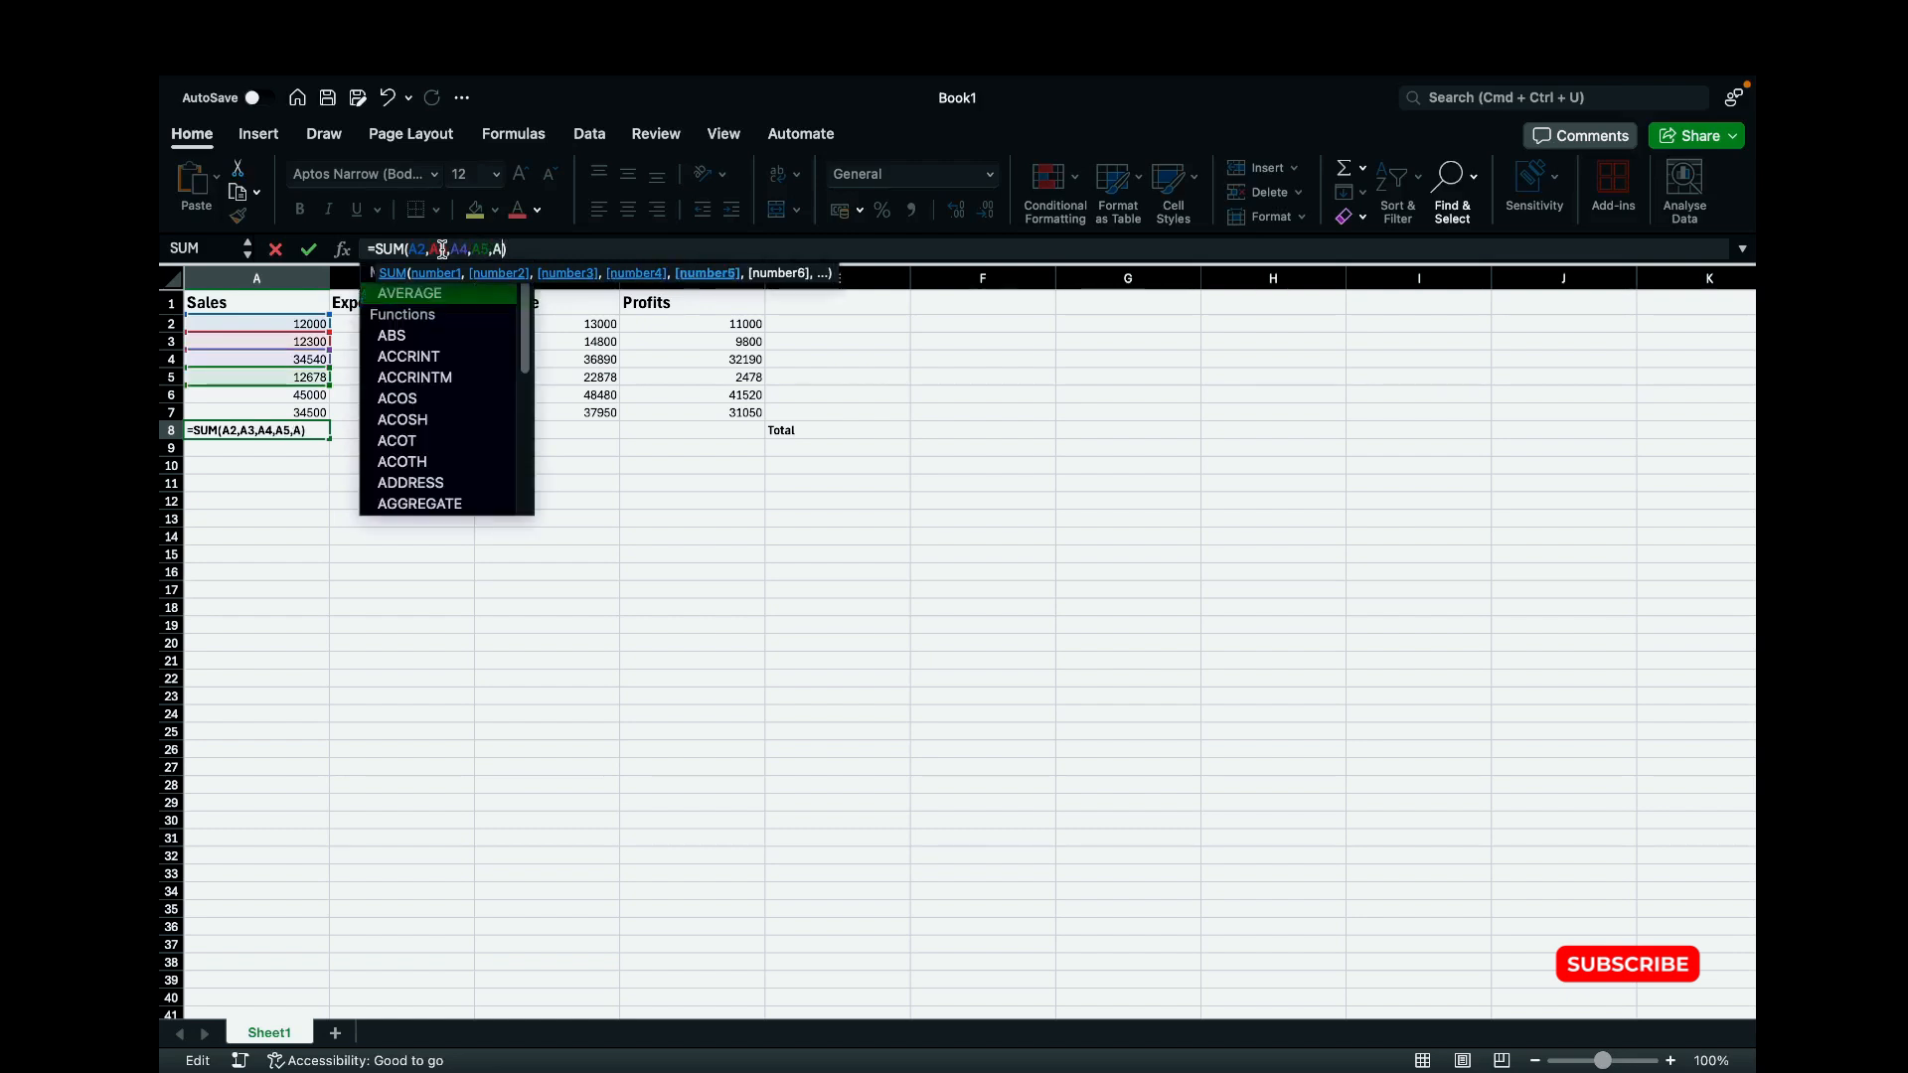
pyautogui.write(',A')
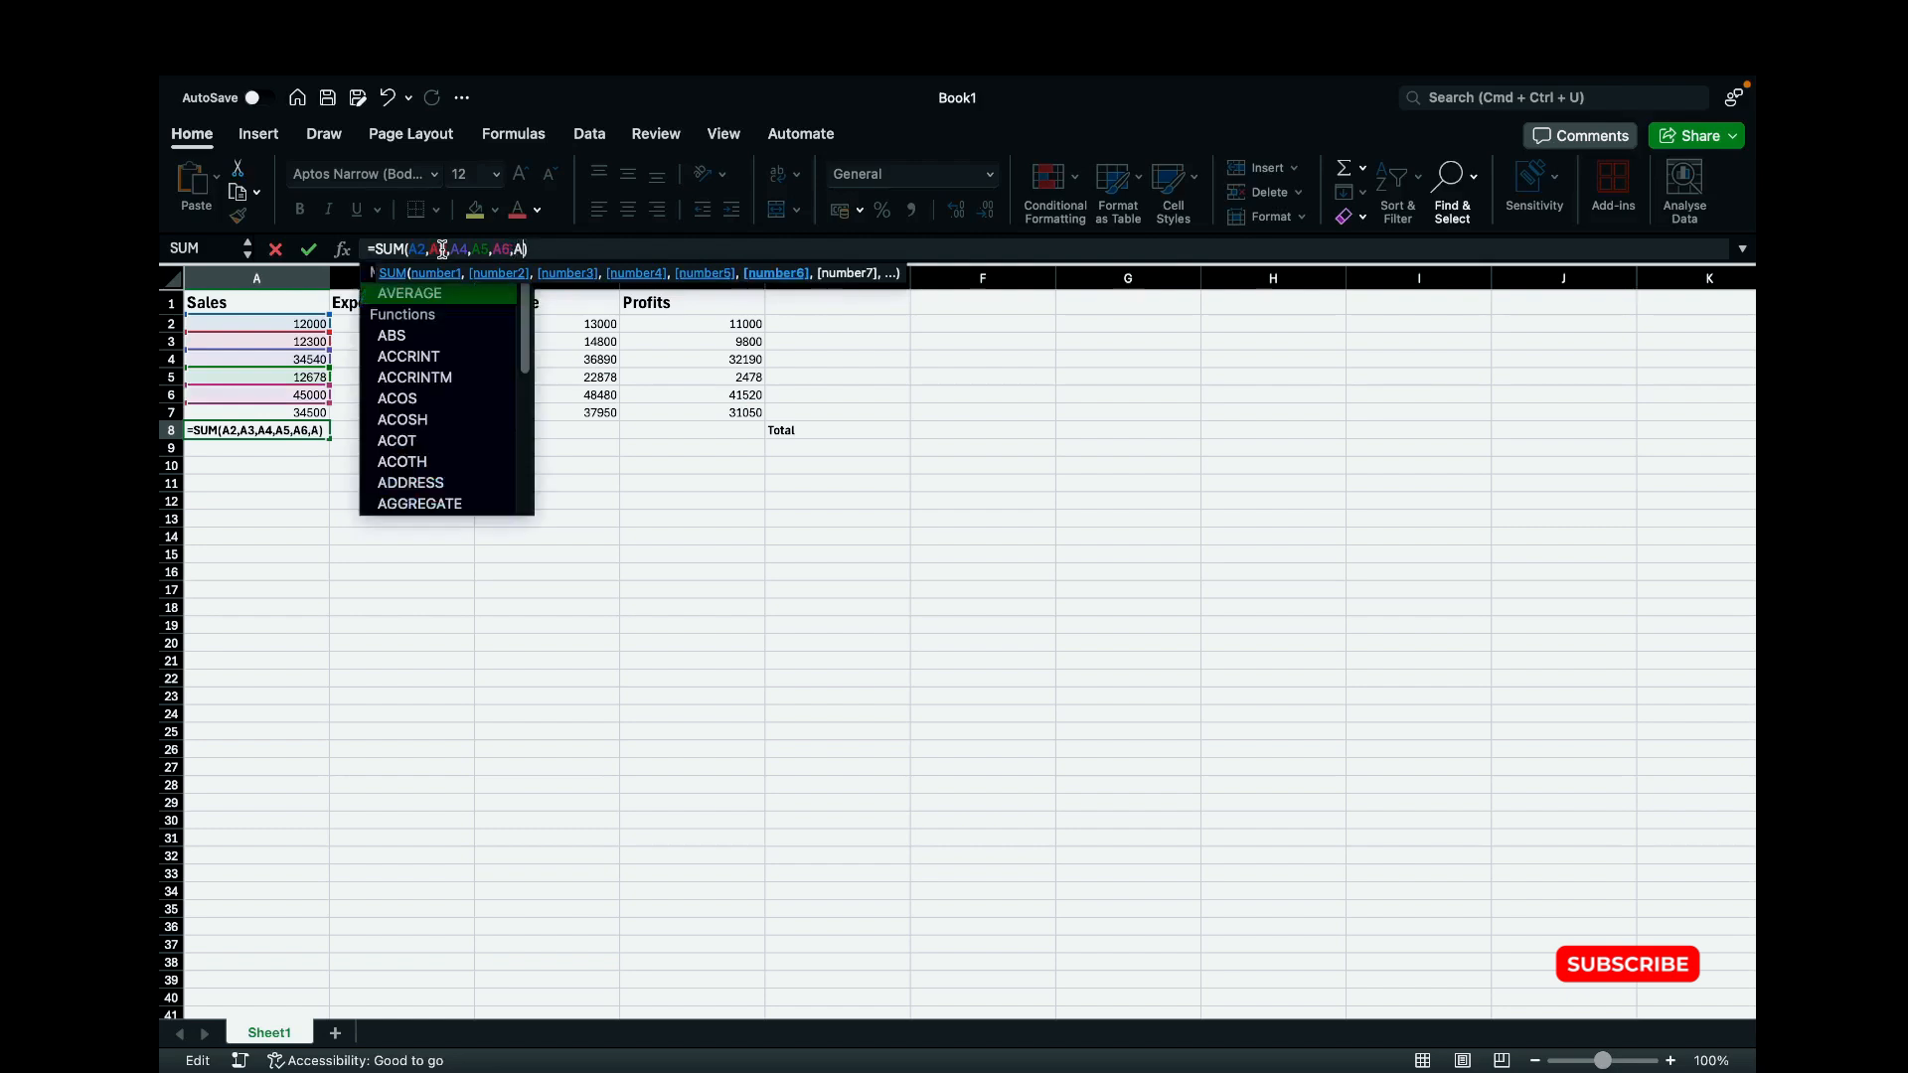
pyautogui.write('7')
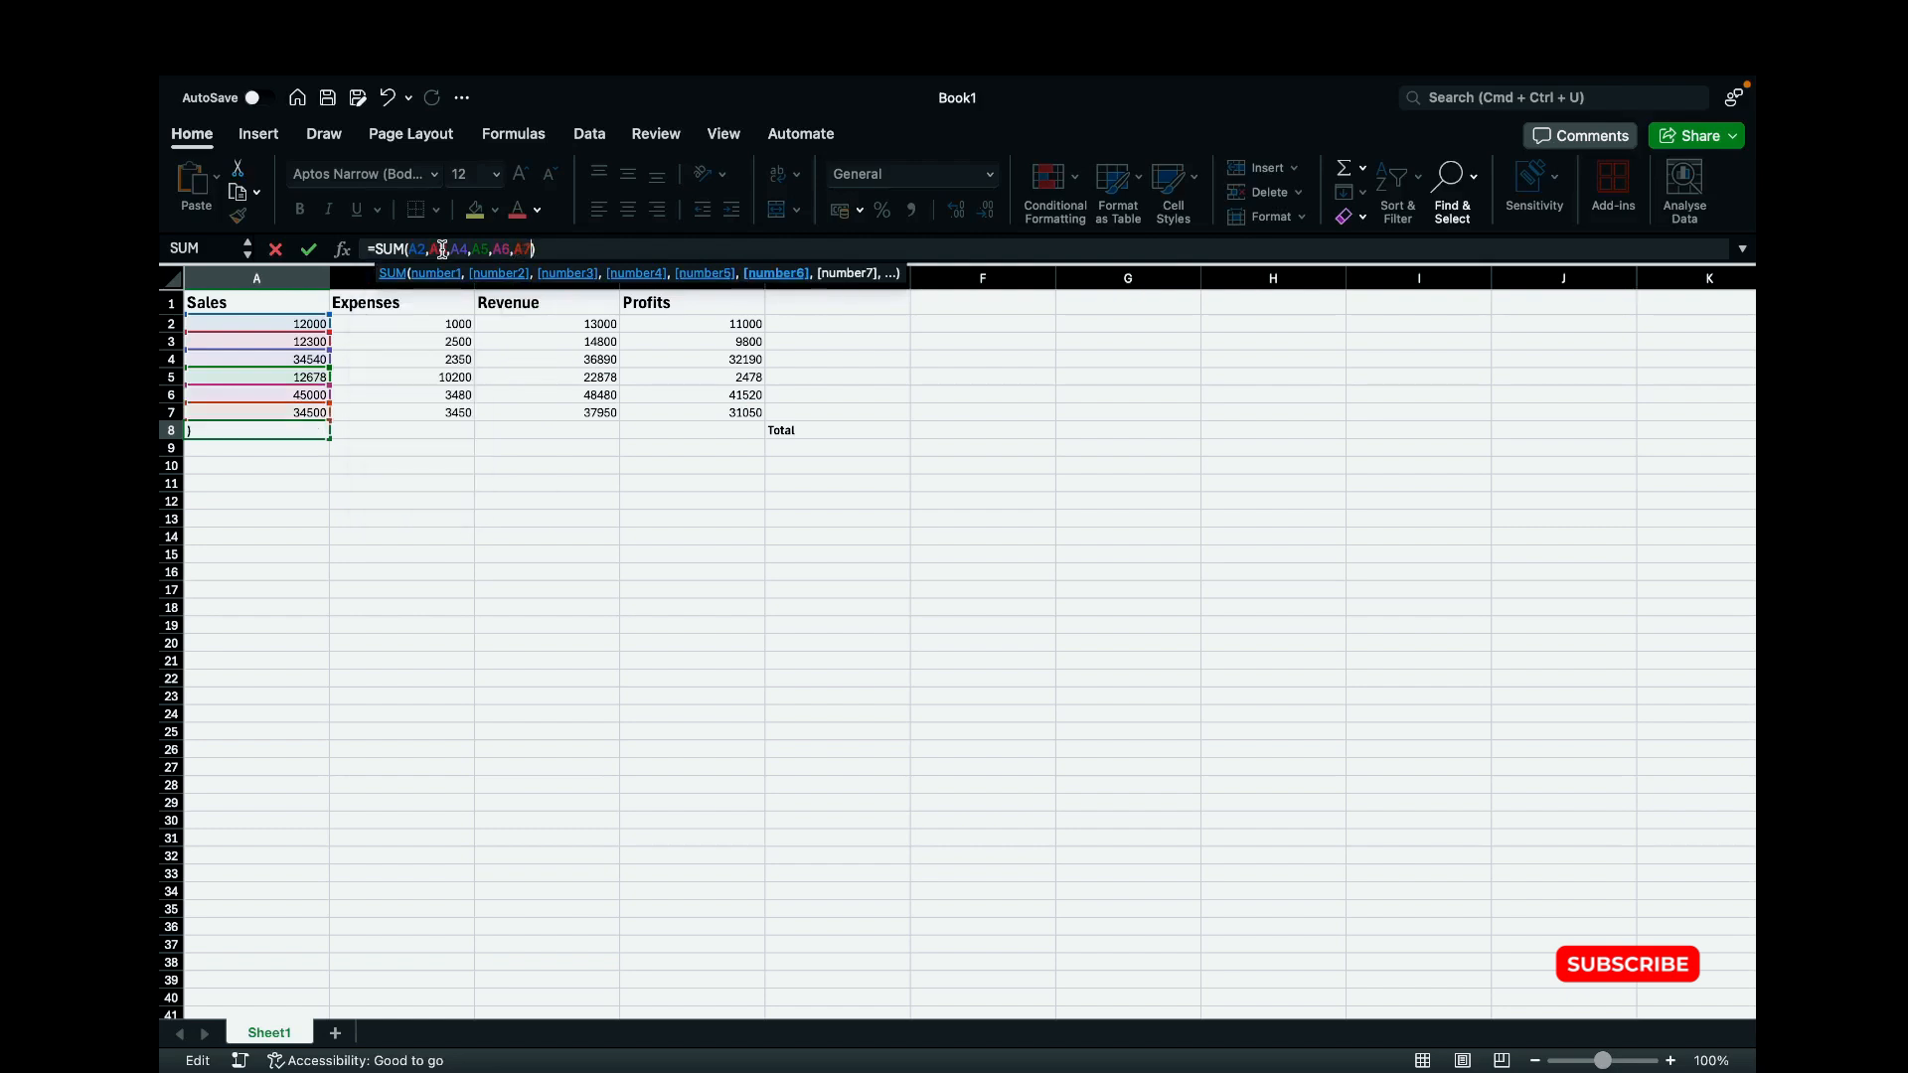
pyautogui.press('Return')
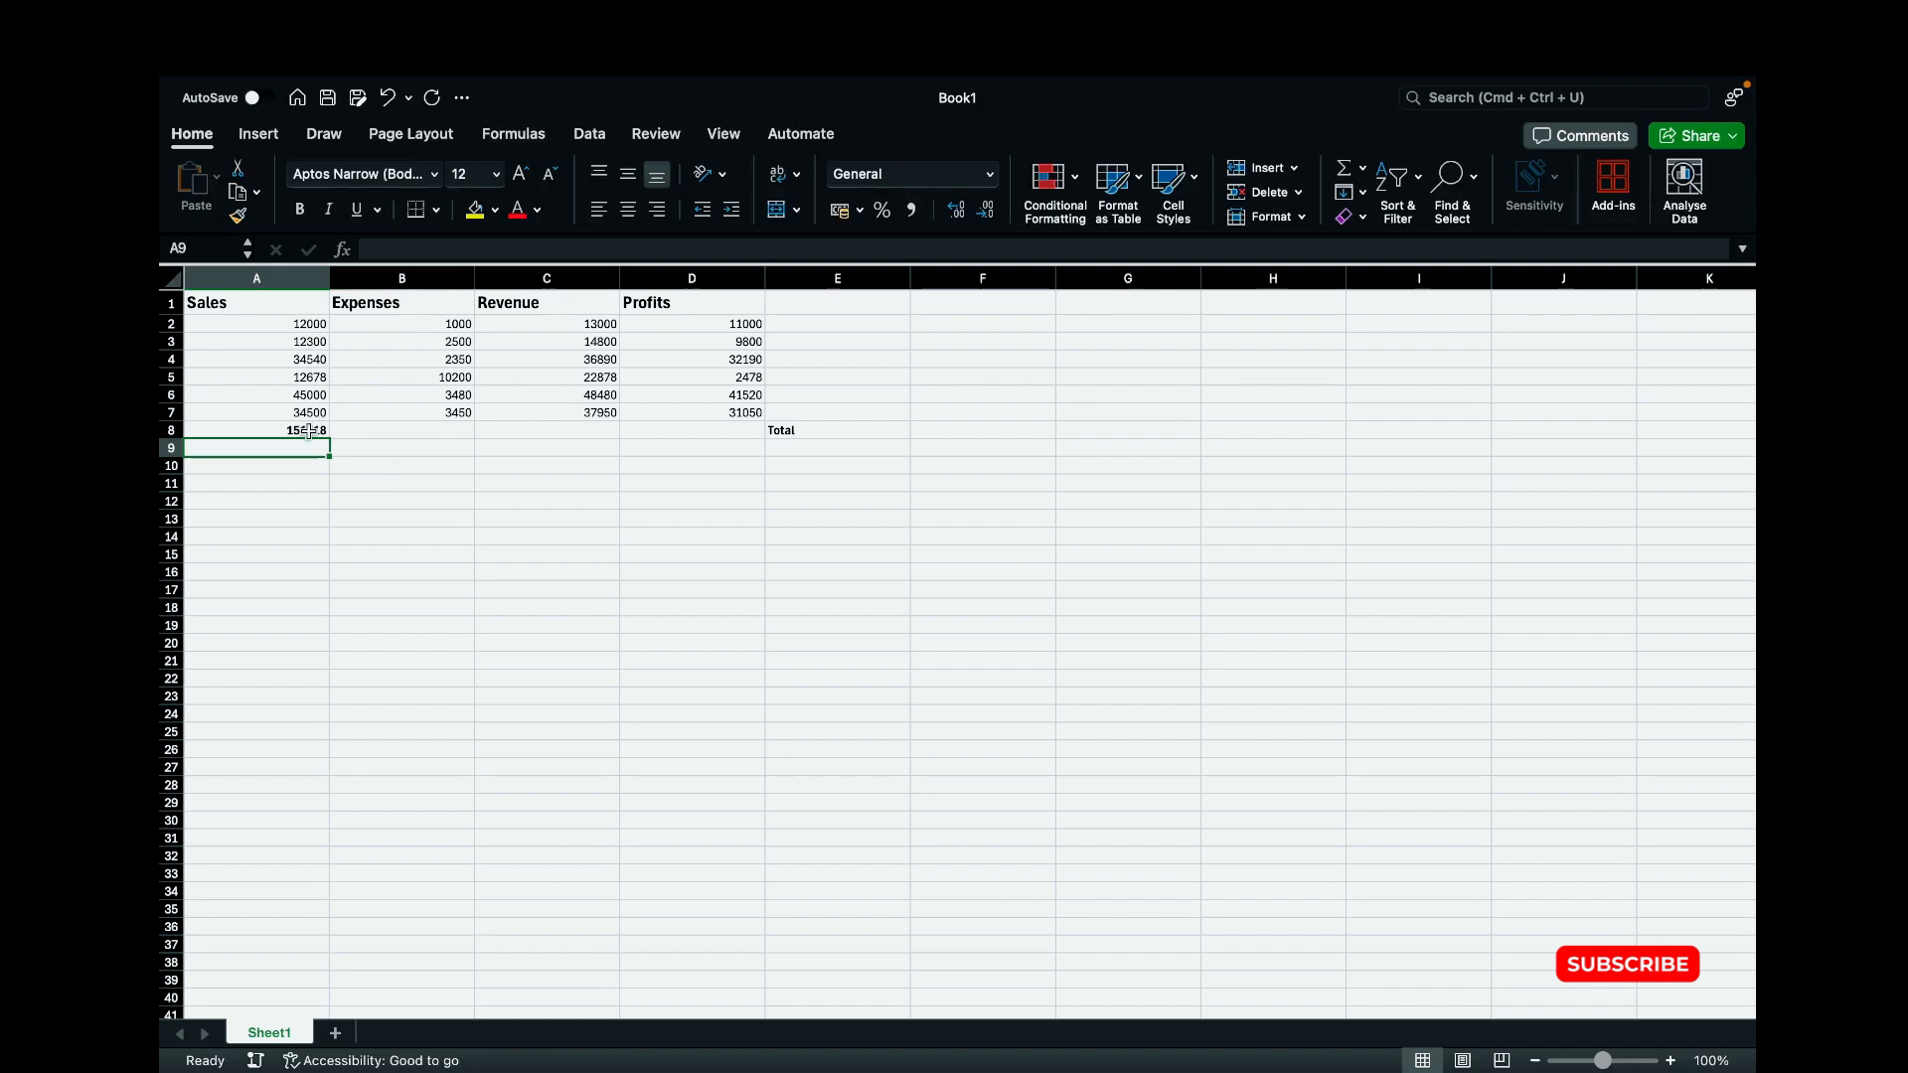
# Step: Replace the Sales total formula in cell A8 with the range version =SUM(A2:A7)
pyautogui.press('Up')
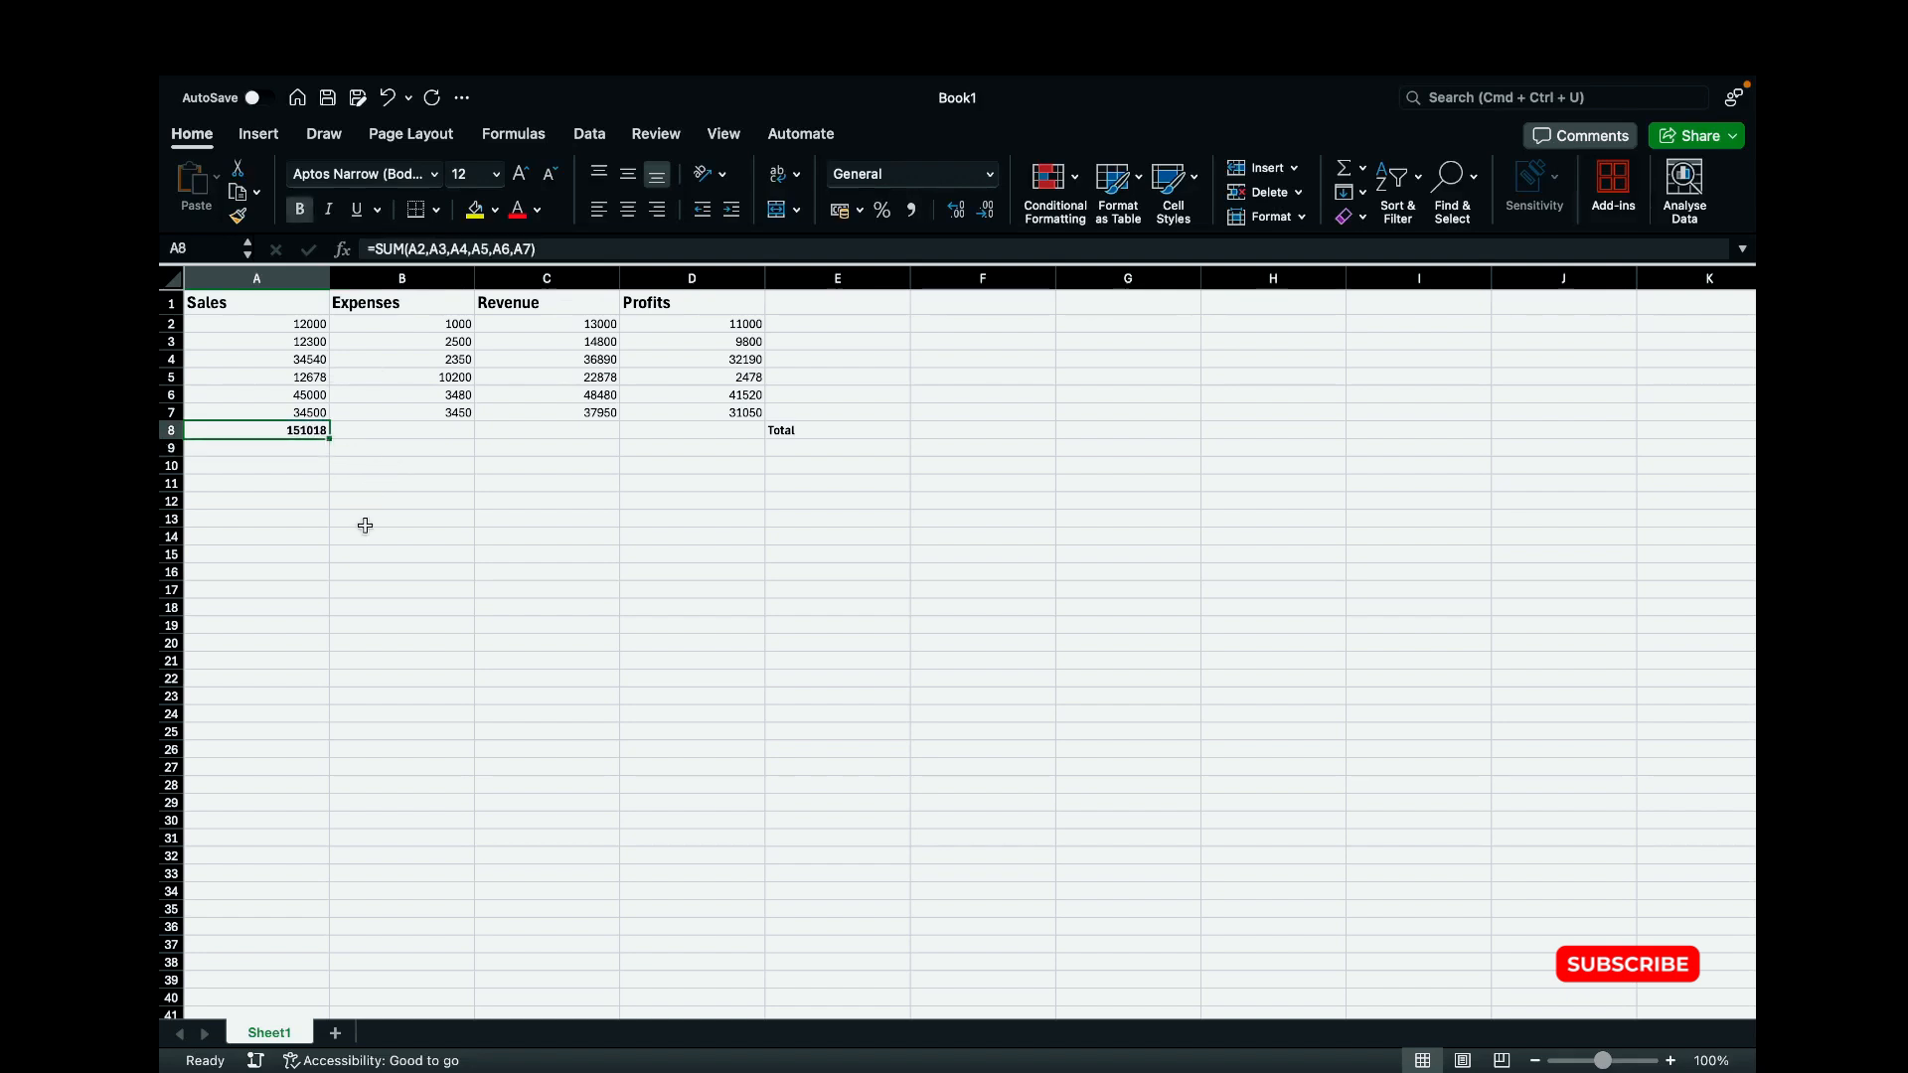
pyautogui.press('Delete')
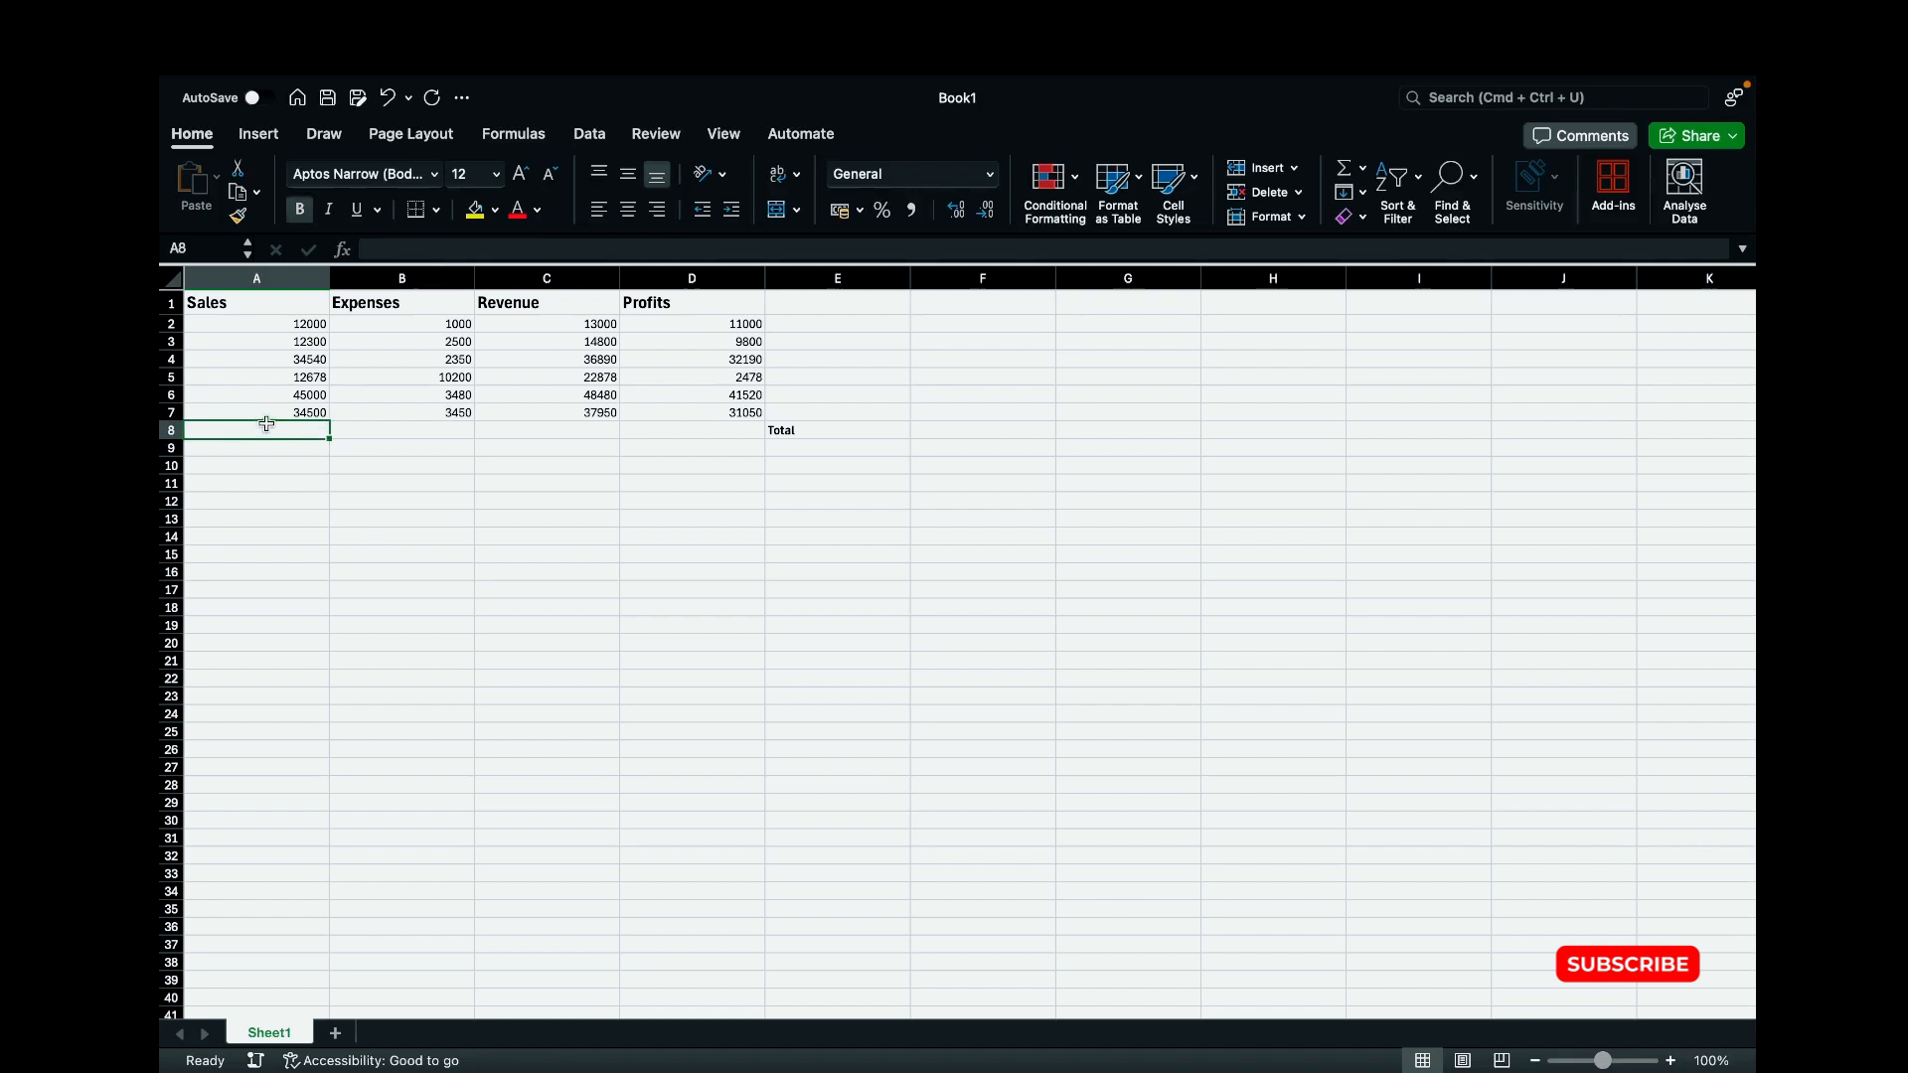
pyautogui.click(389, 251)
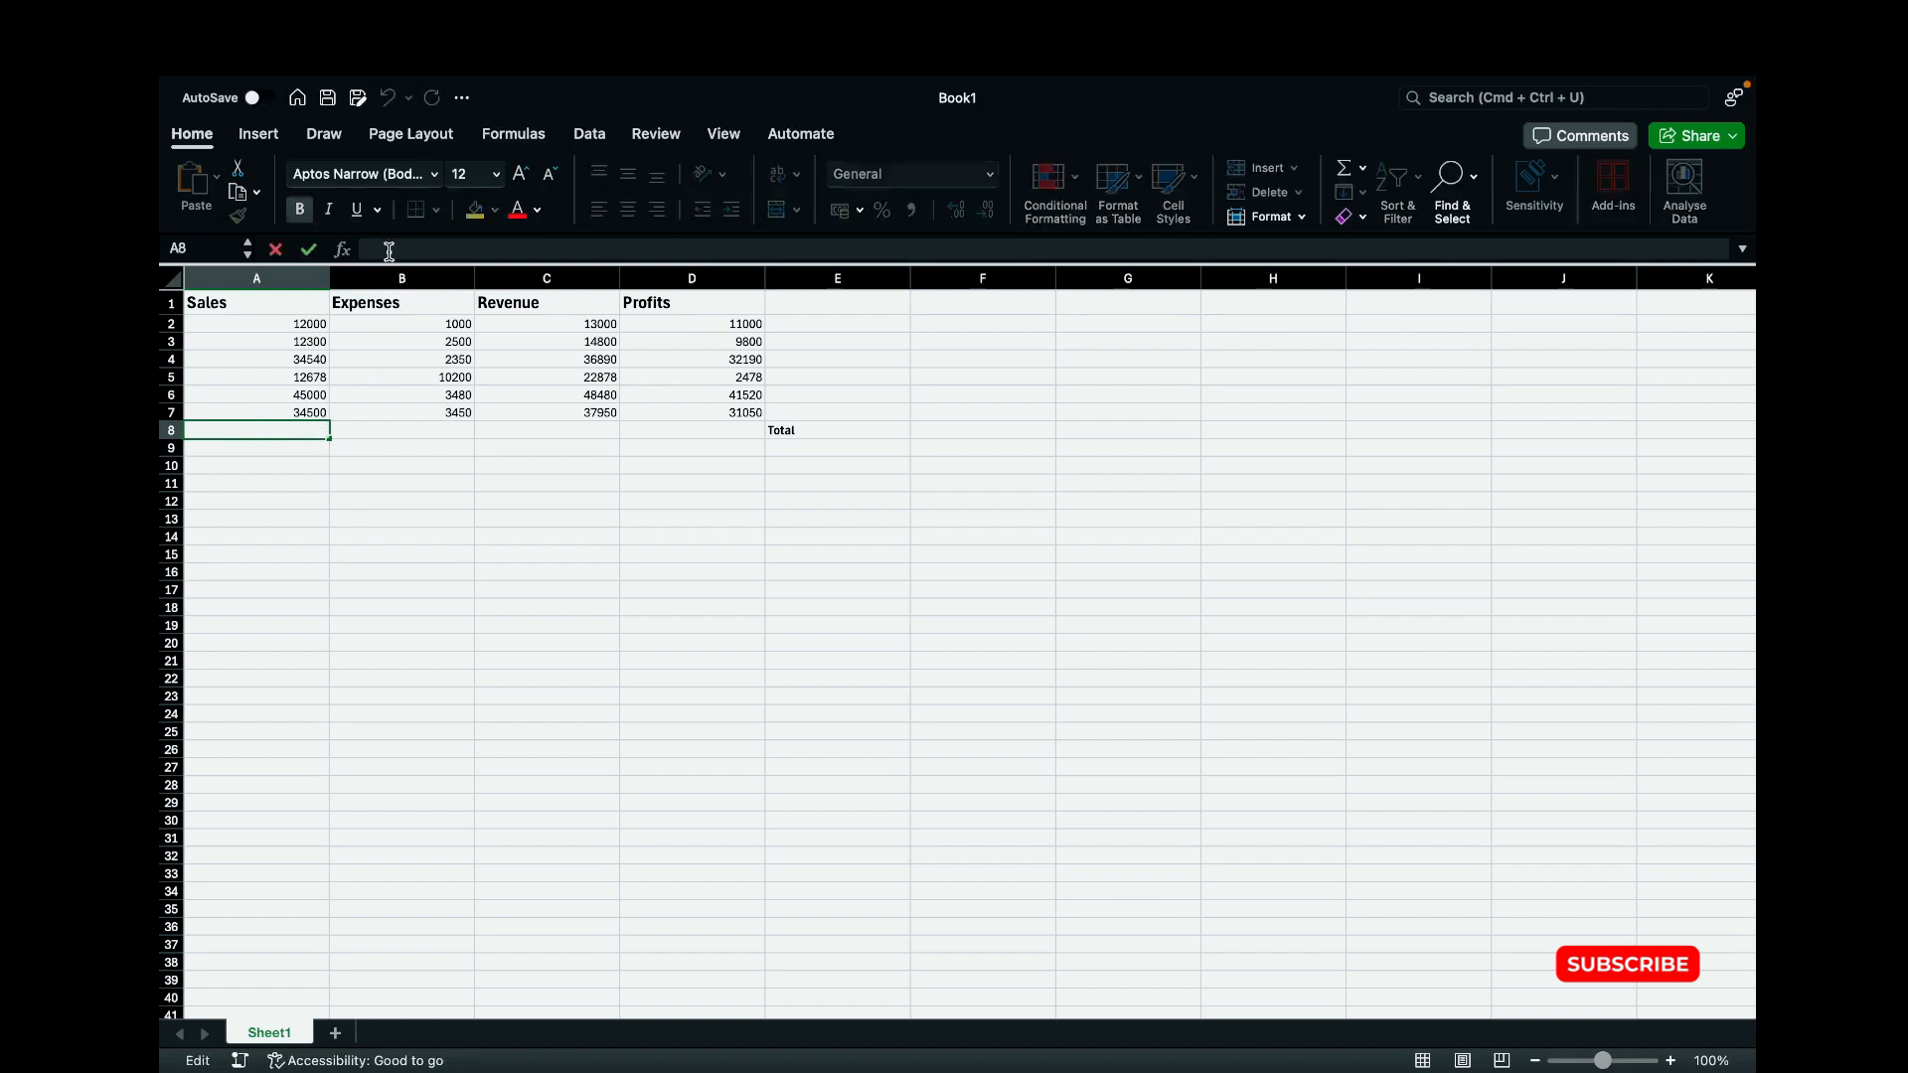
pyautogui.write('=')
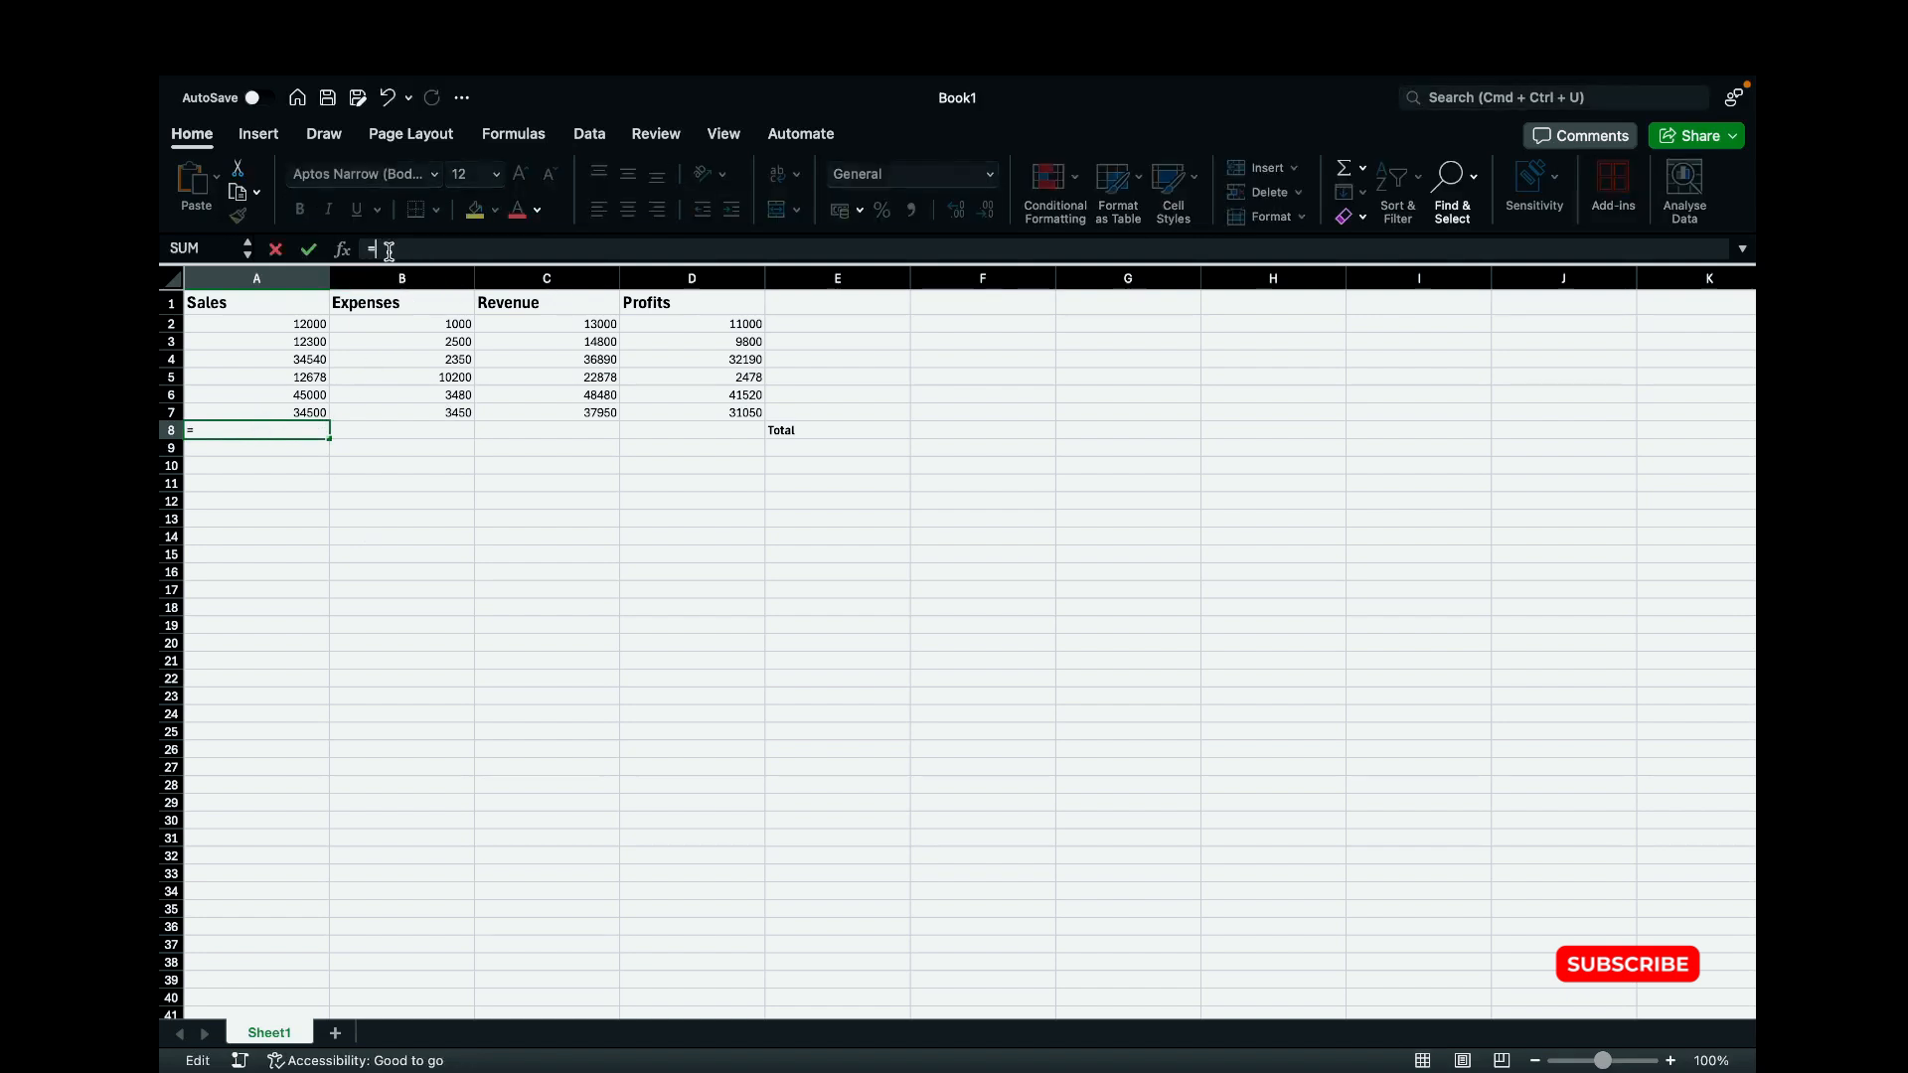
pyautogui.write('SUM(')
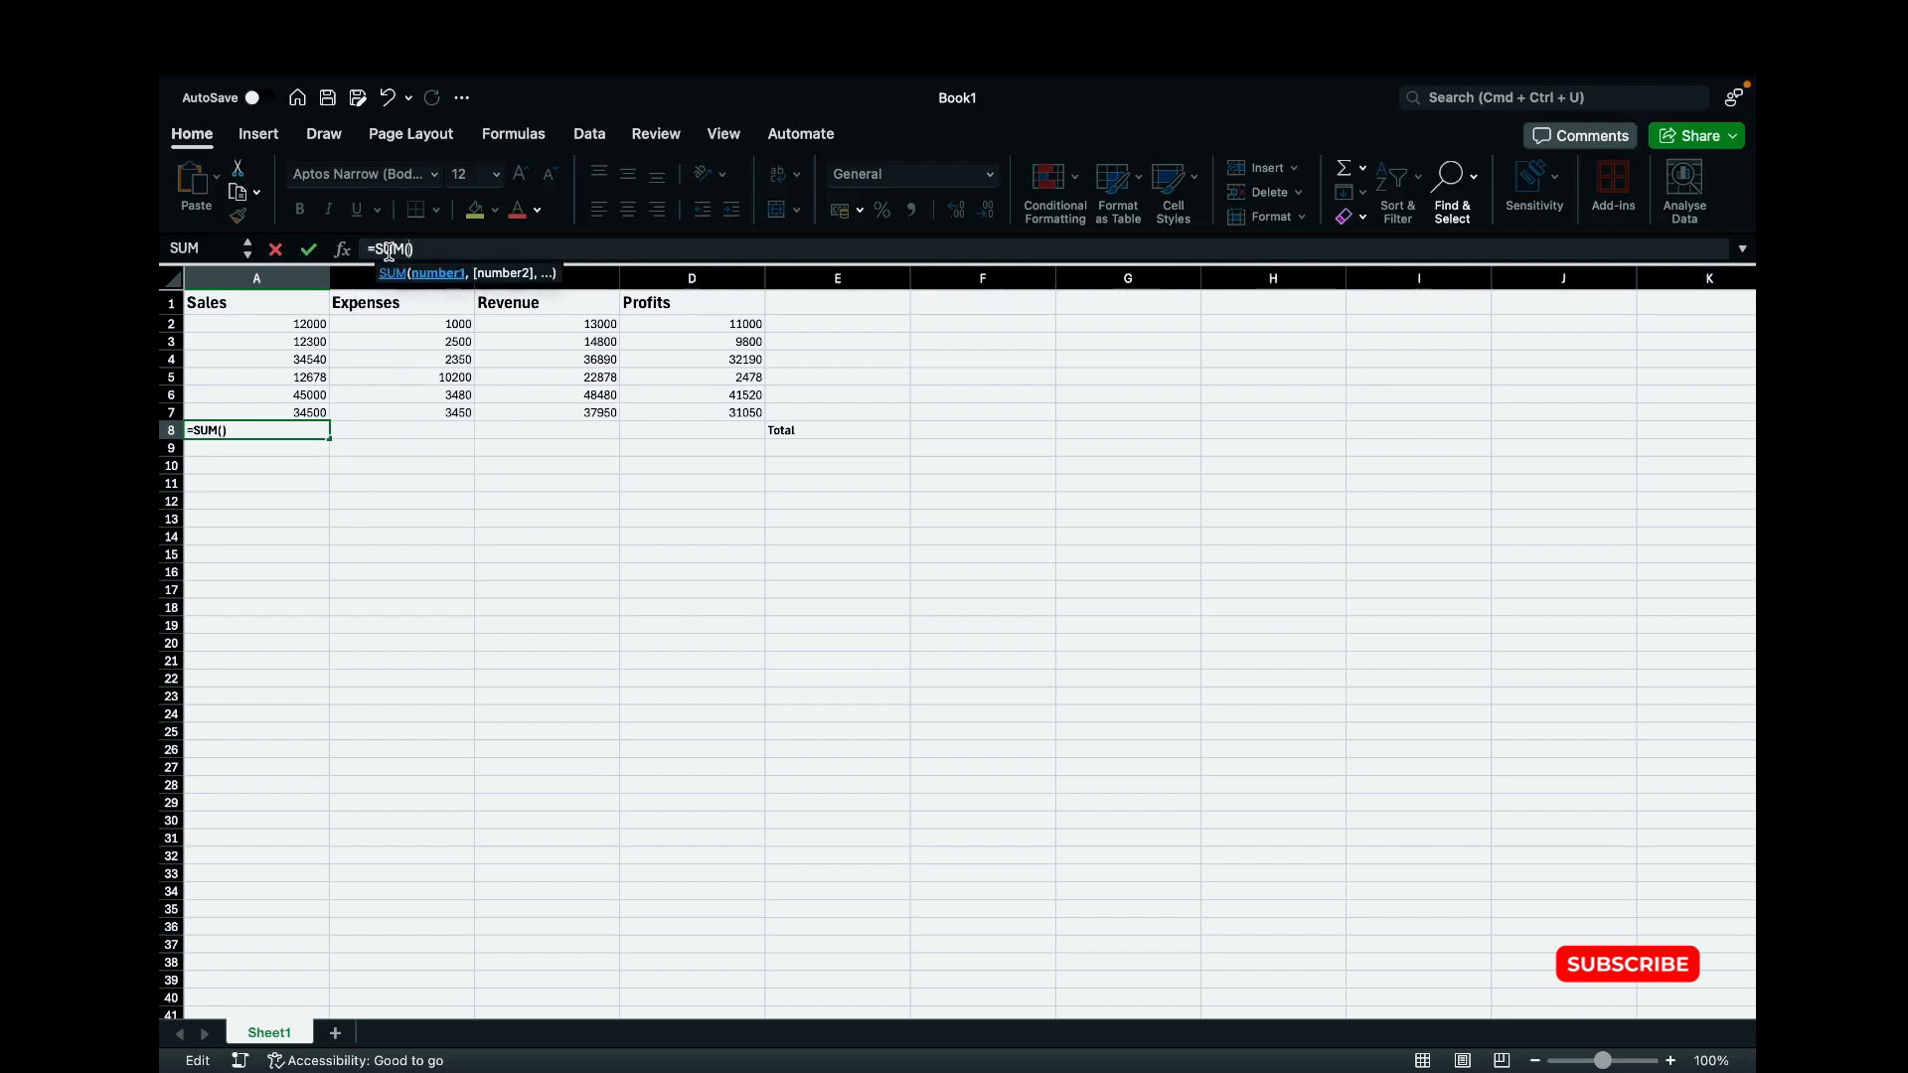
pyautogui.write('A')
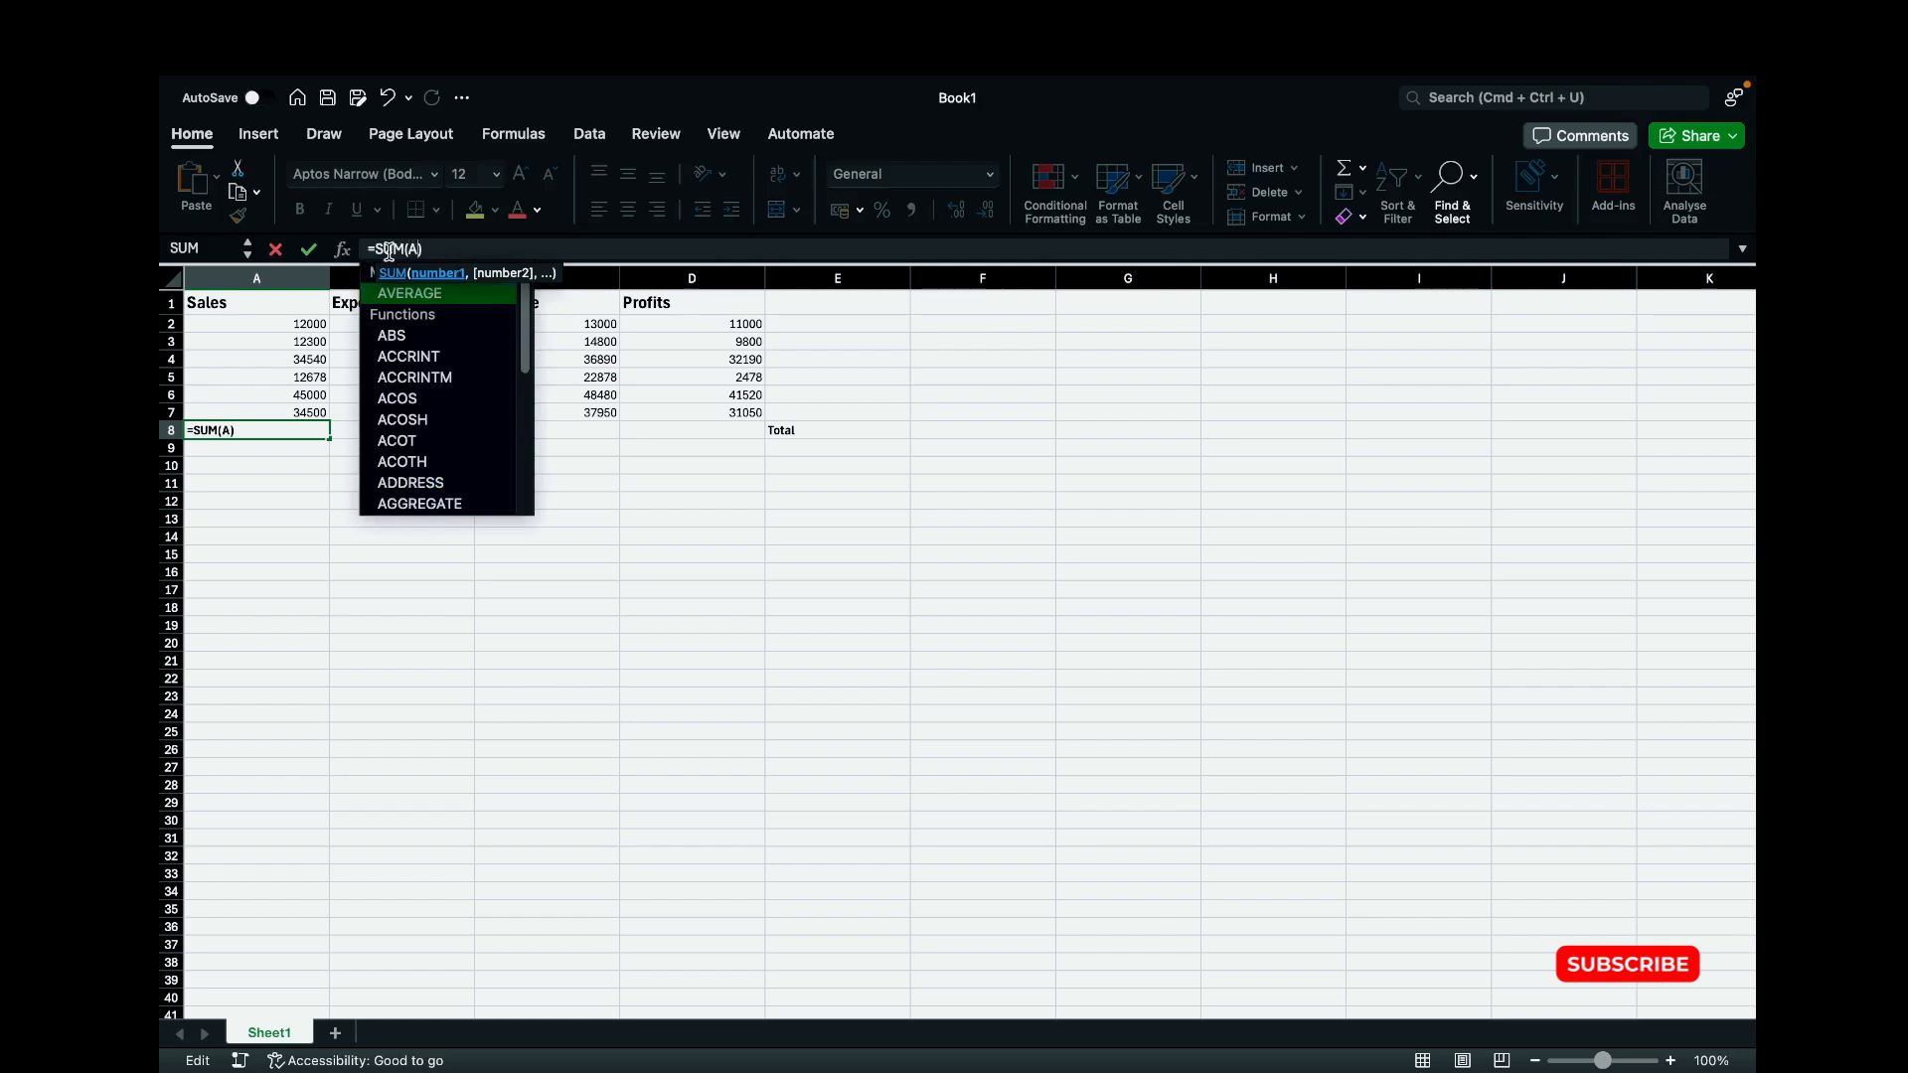
pyautogui.write('2:')
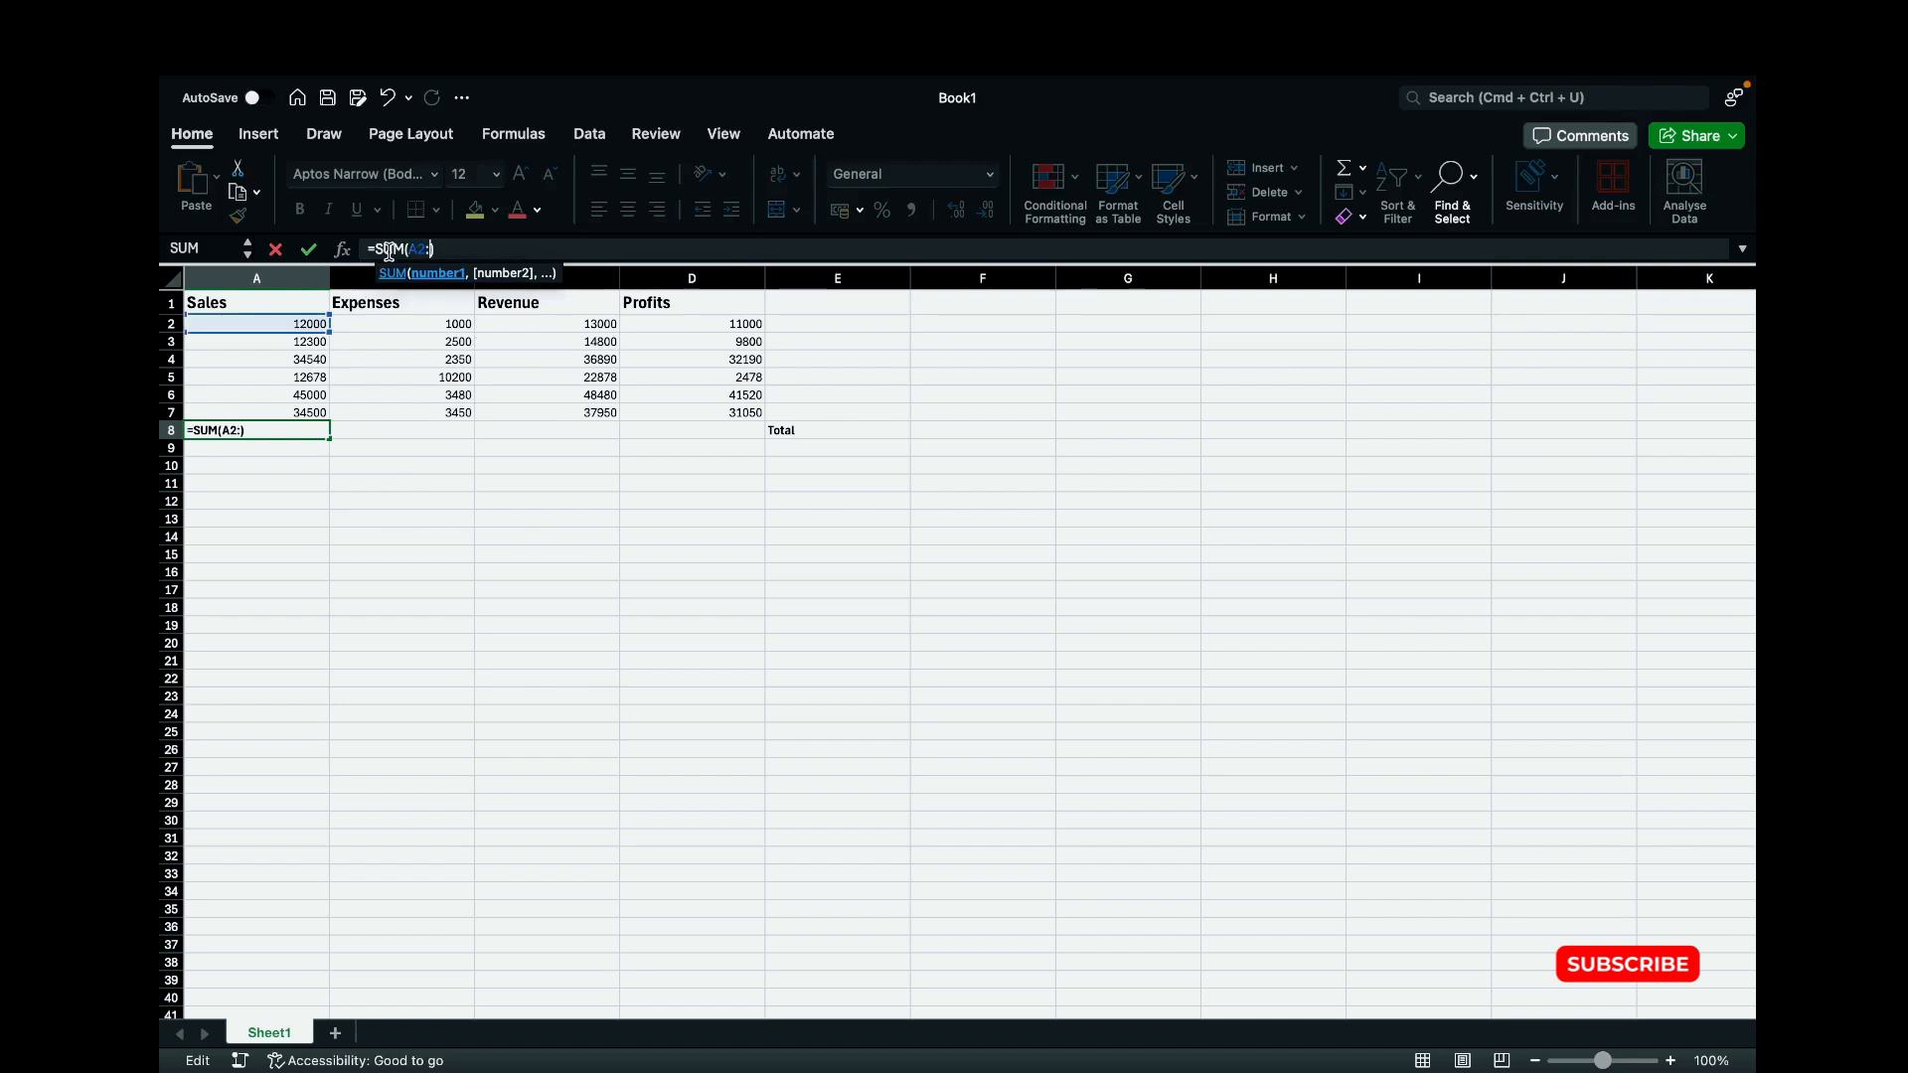
pyautogui.write('A7')
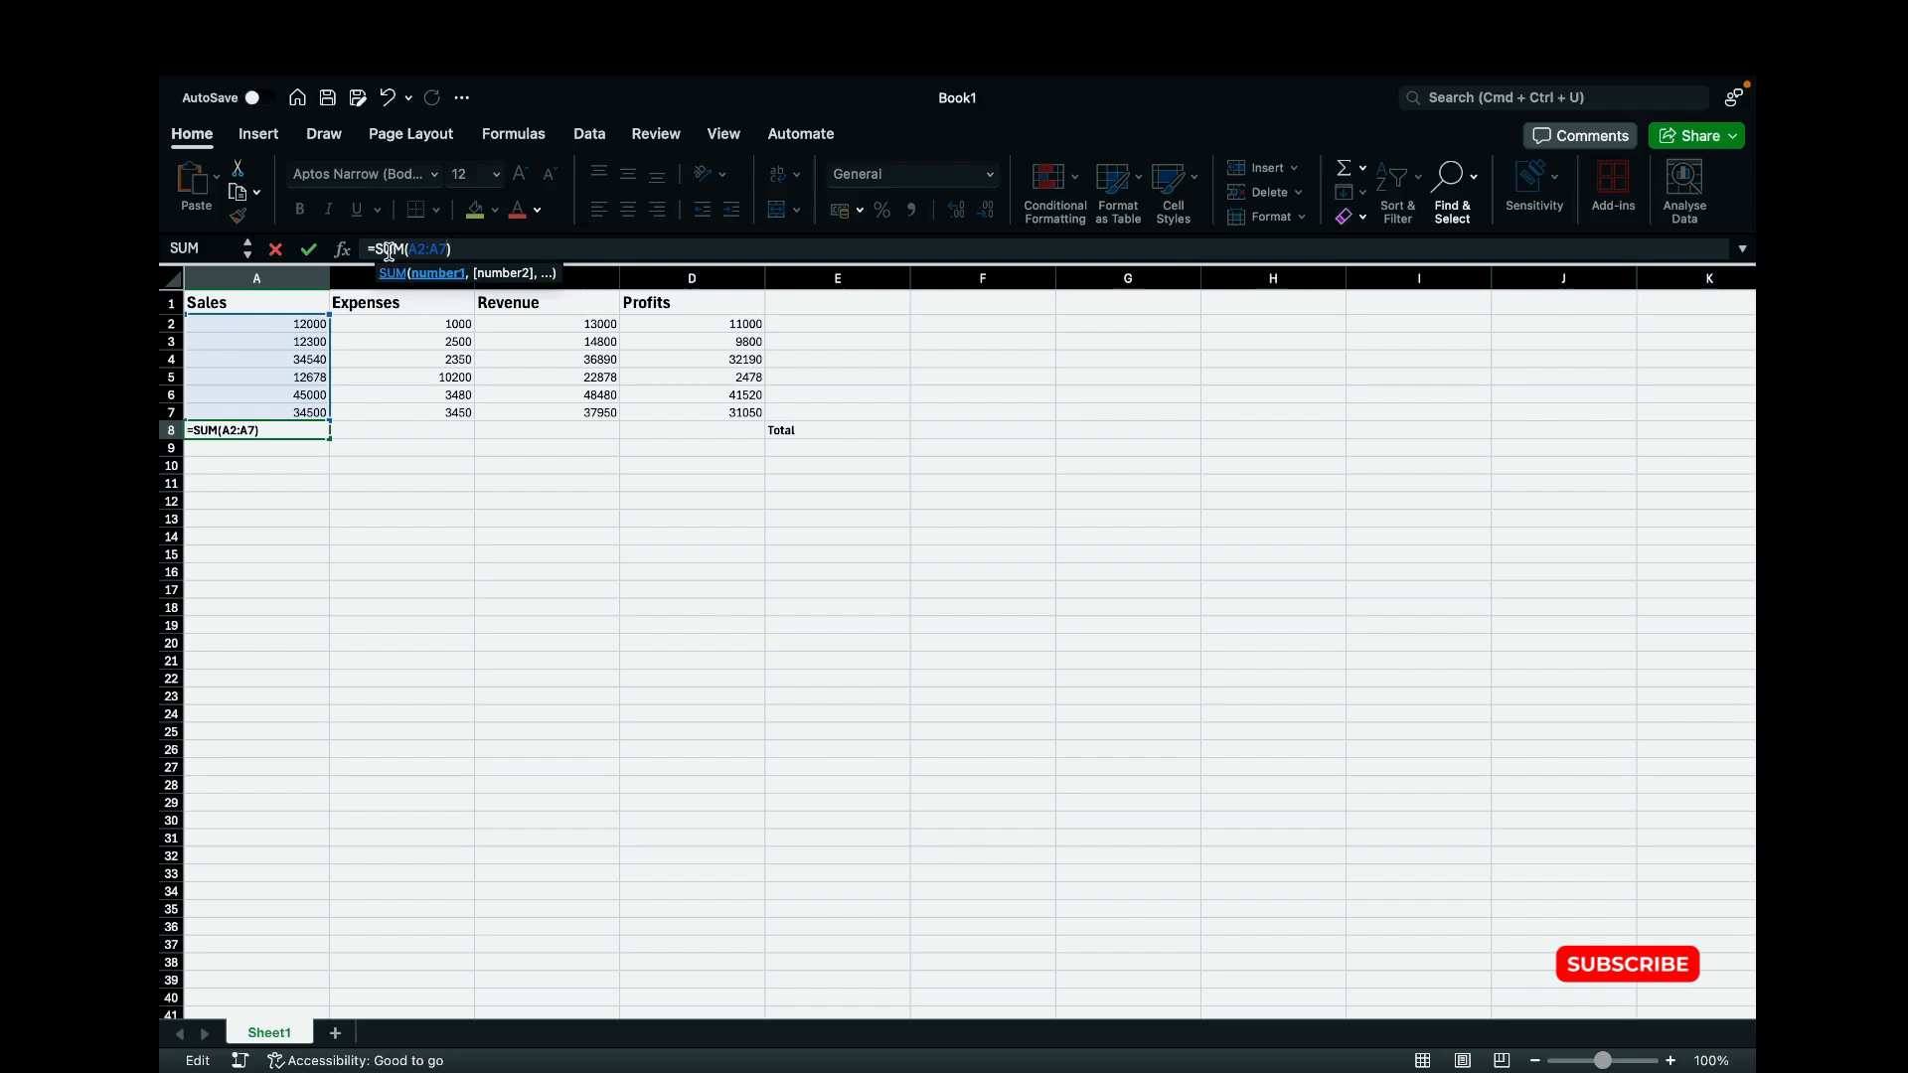
pyautogui.press('Return')
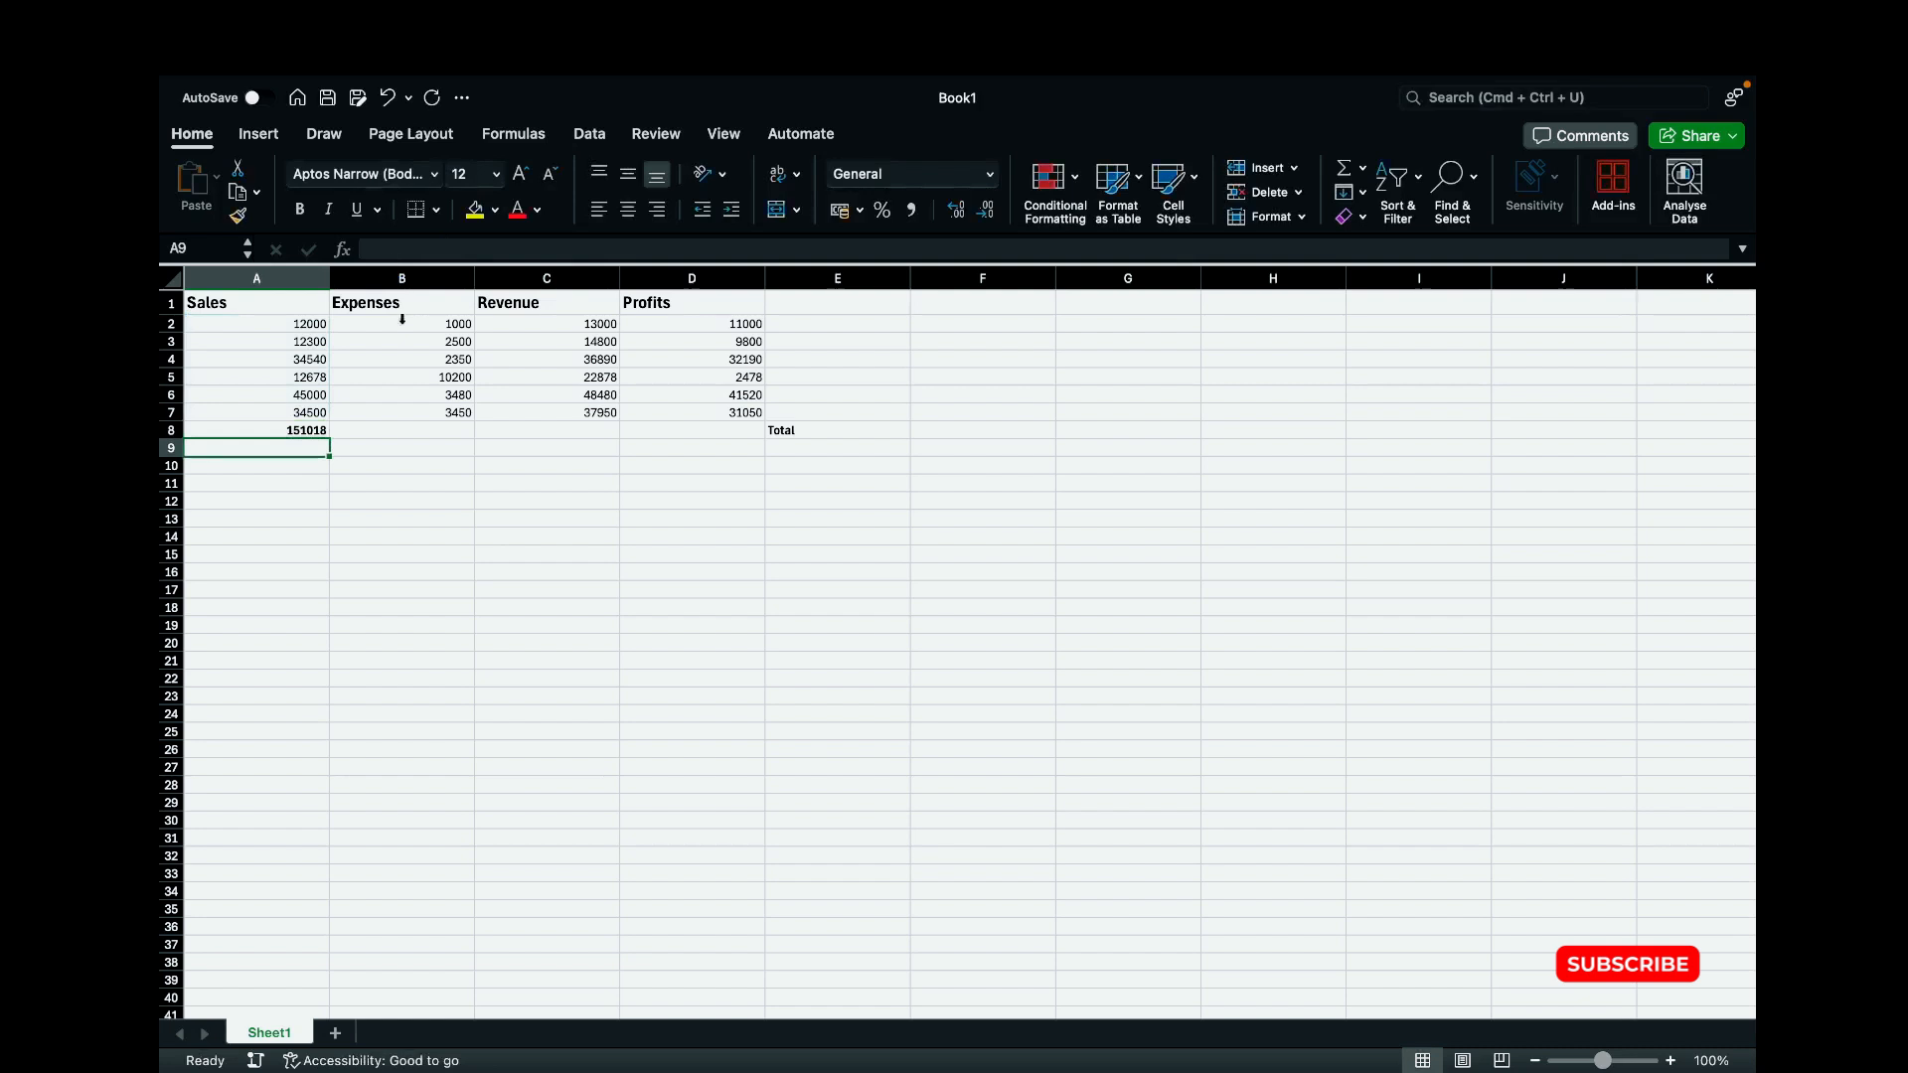
# Step: Enter =SUM(B2:B7) in bold in cell B8 to total the Expenses column
pyautogui.click(389, 430)
pyautogui.press('super+b')
pyautogui.click(382, 248)
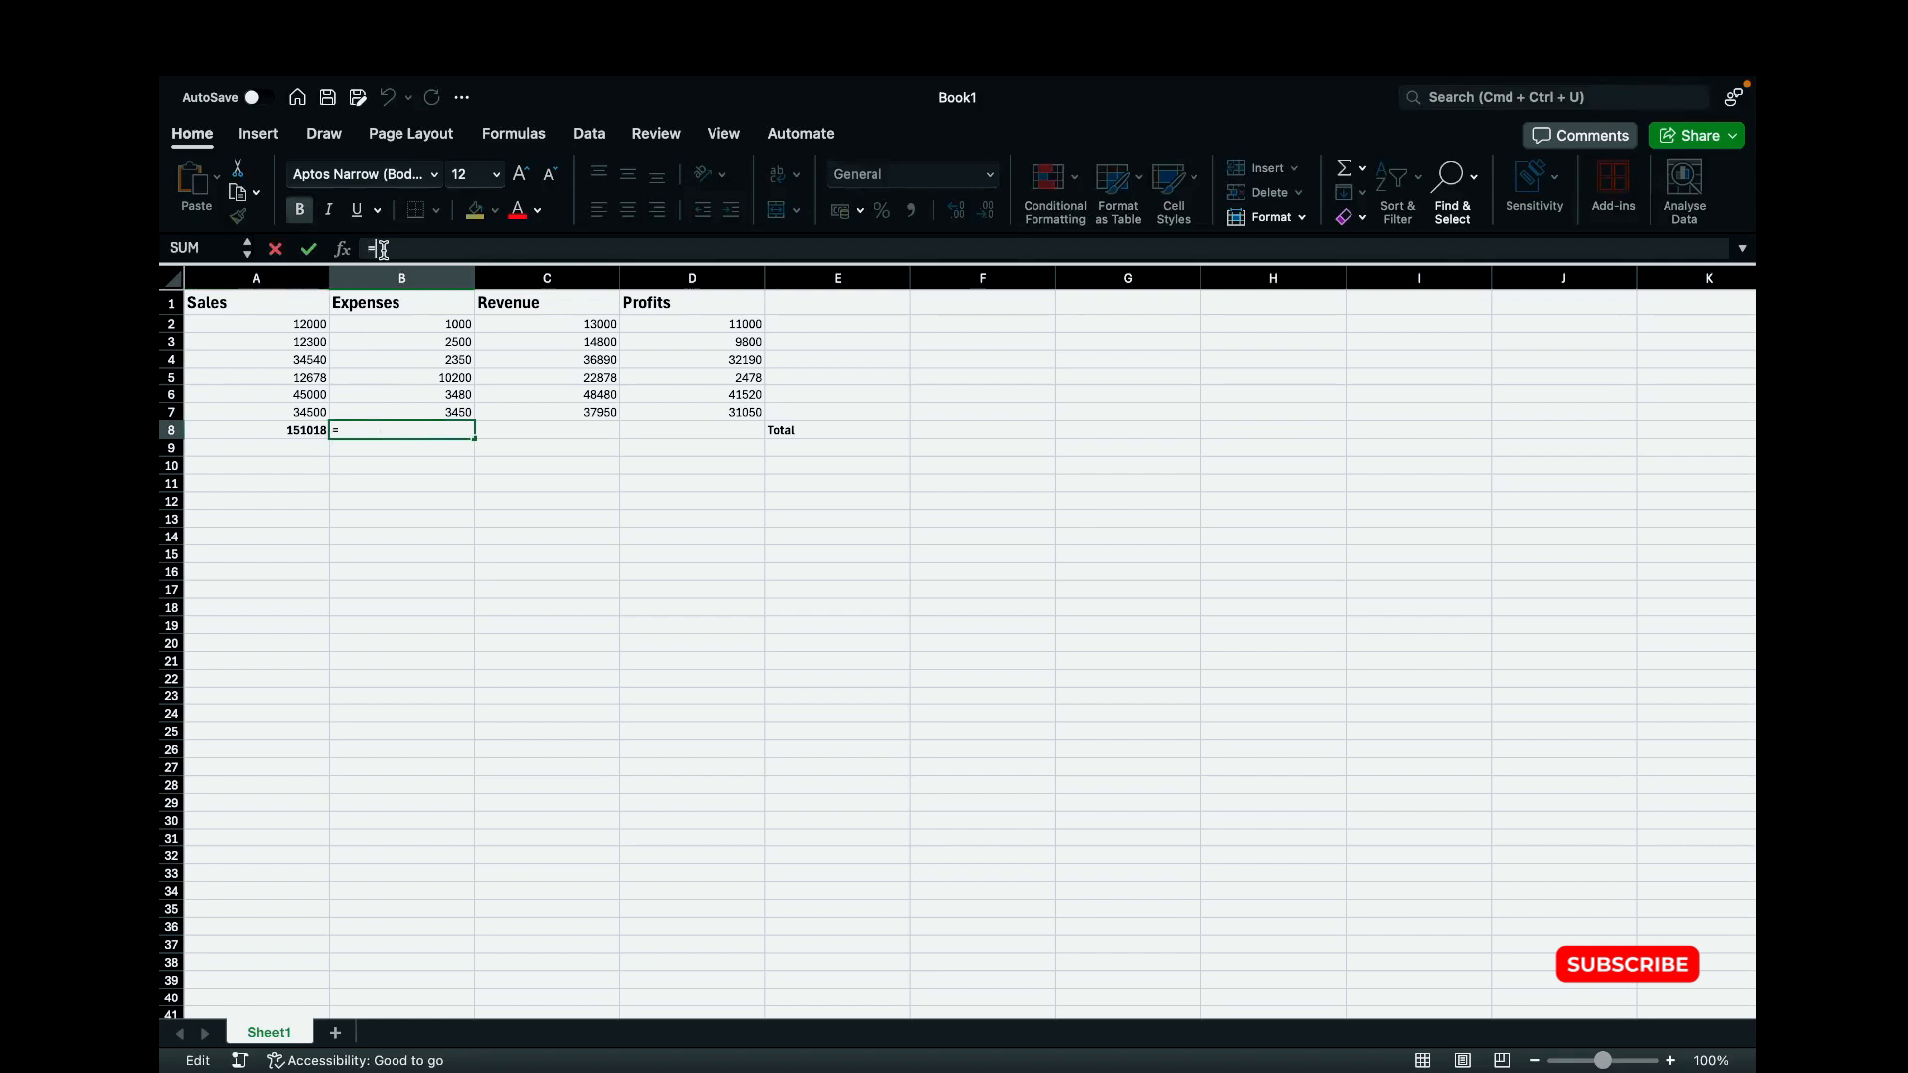
pyautogui.write('=SUM()')
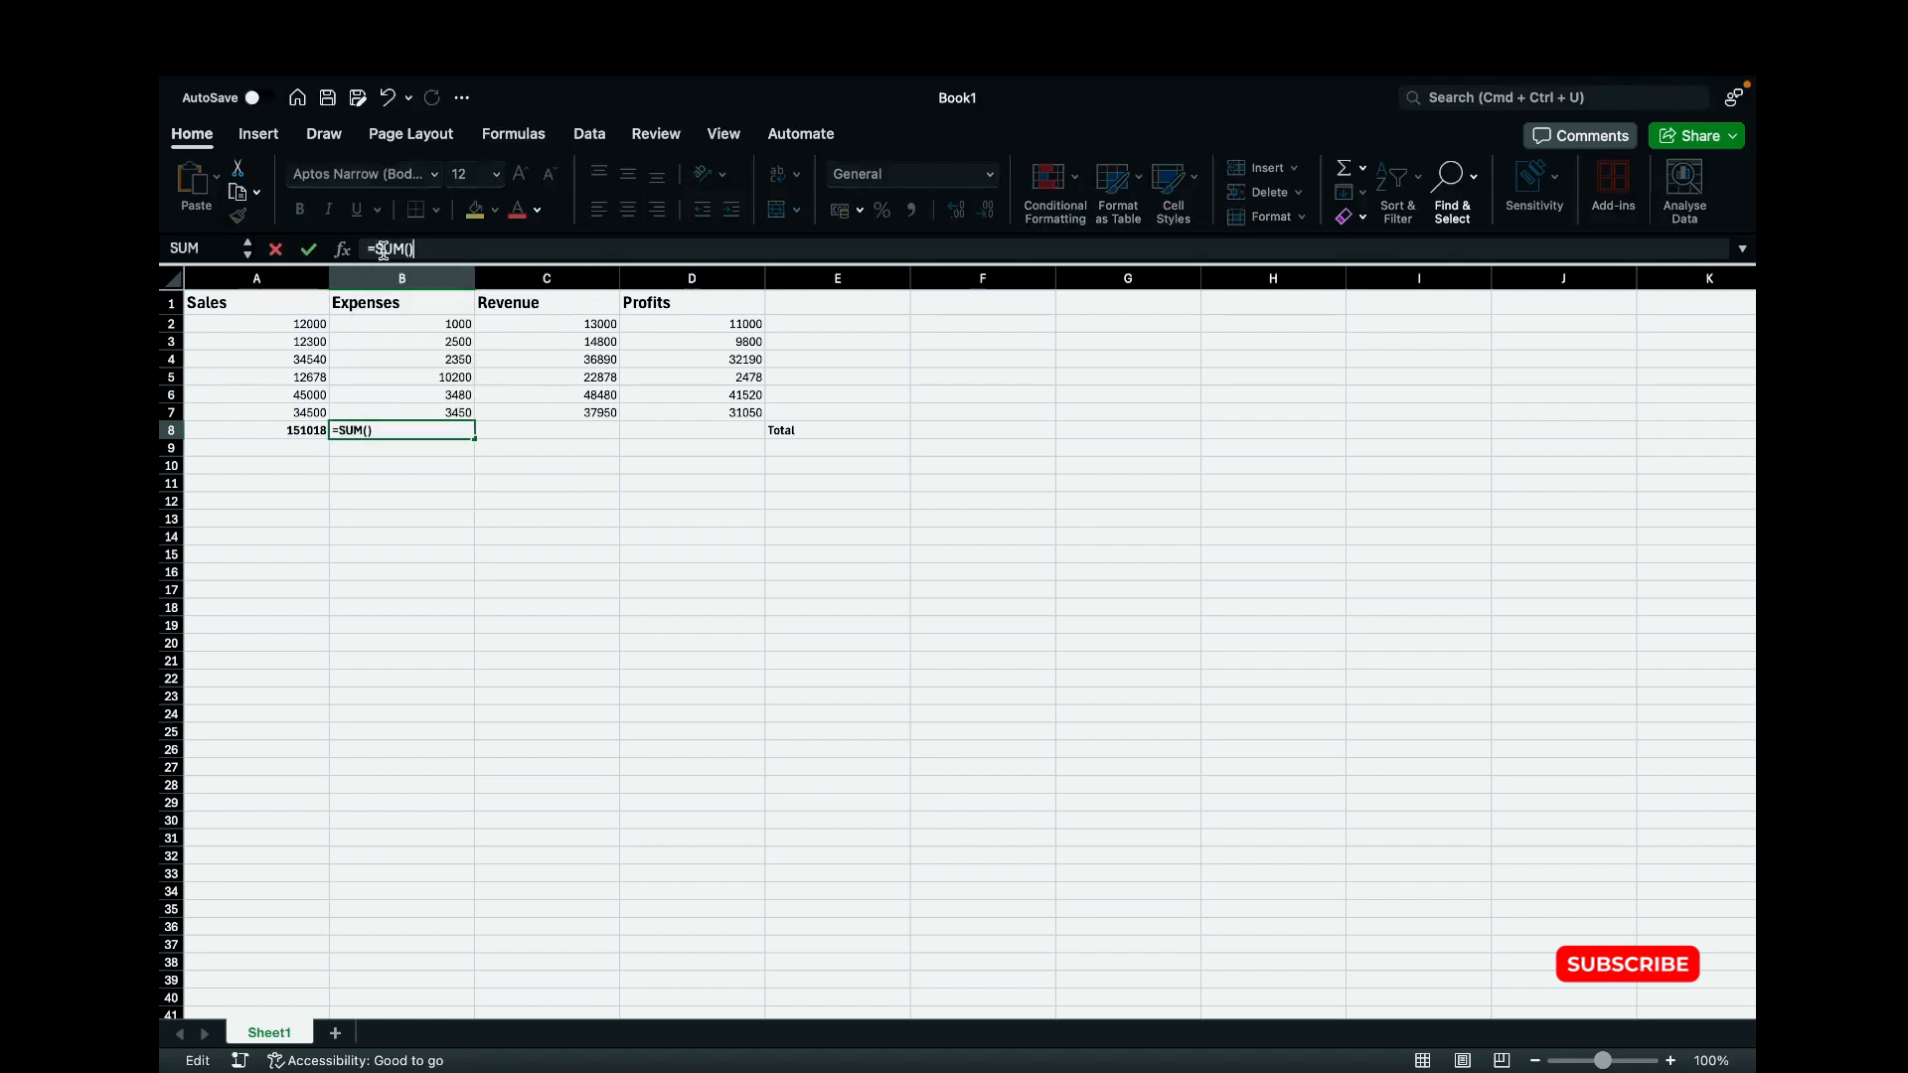
pyautogui.write('B')
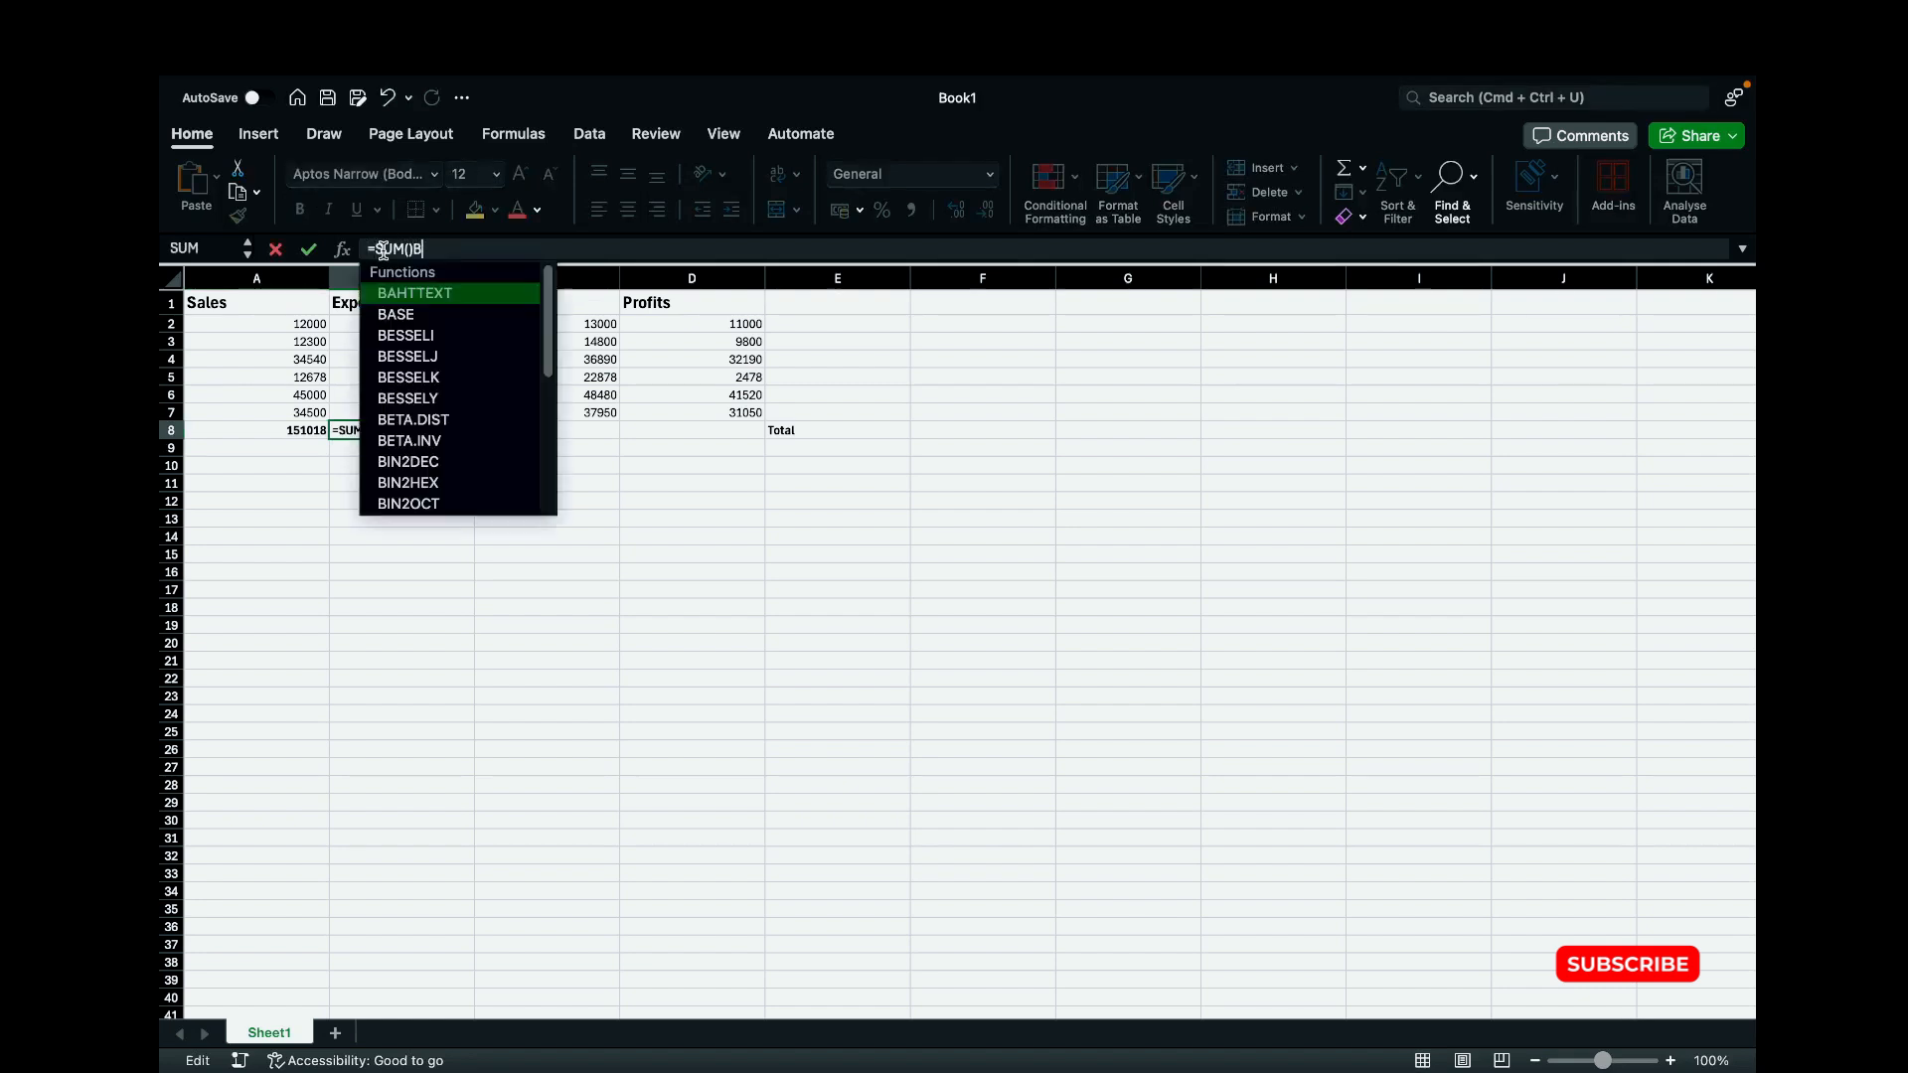
pyautogui.press('BackSpace')
pyautogui.press('BackSpace')
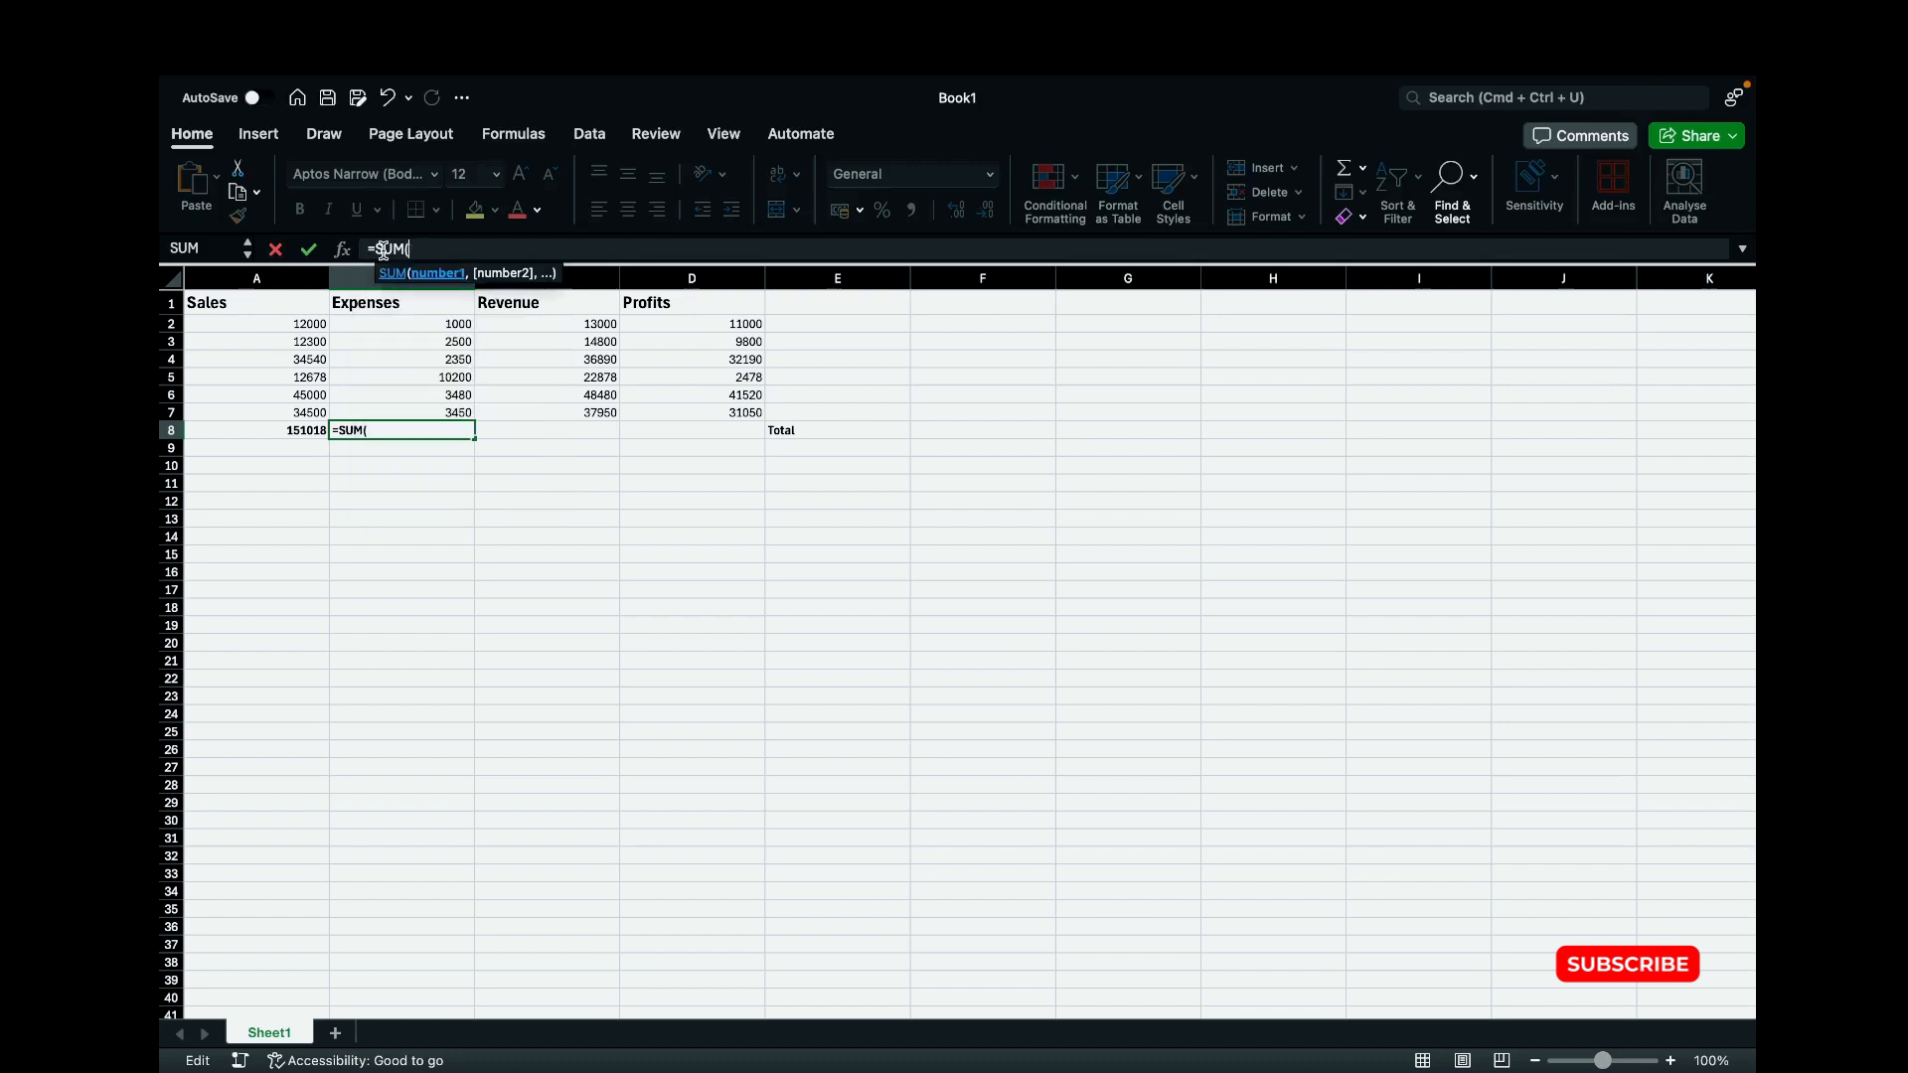
pyautogui.write(')')
pyautogui.press('Left')
pyautogui.write('B')
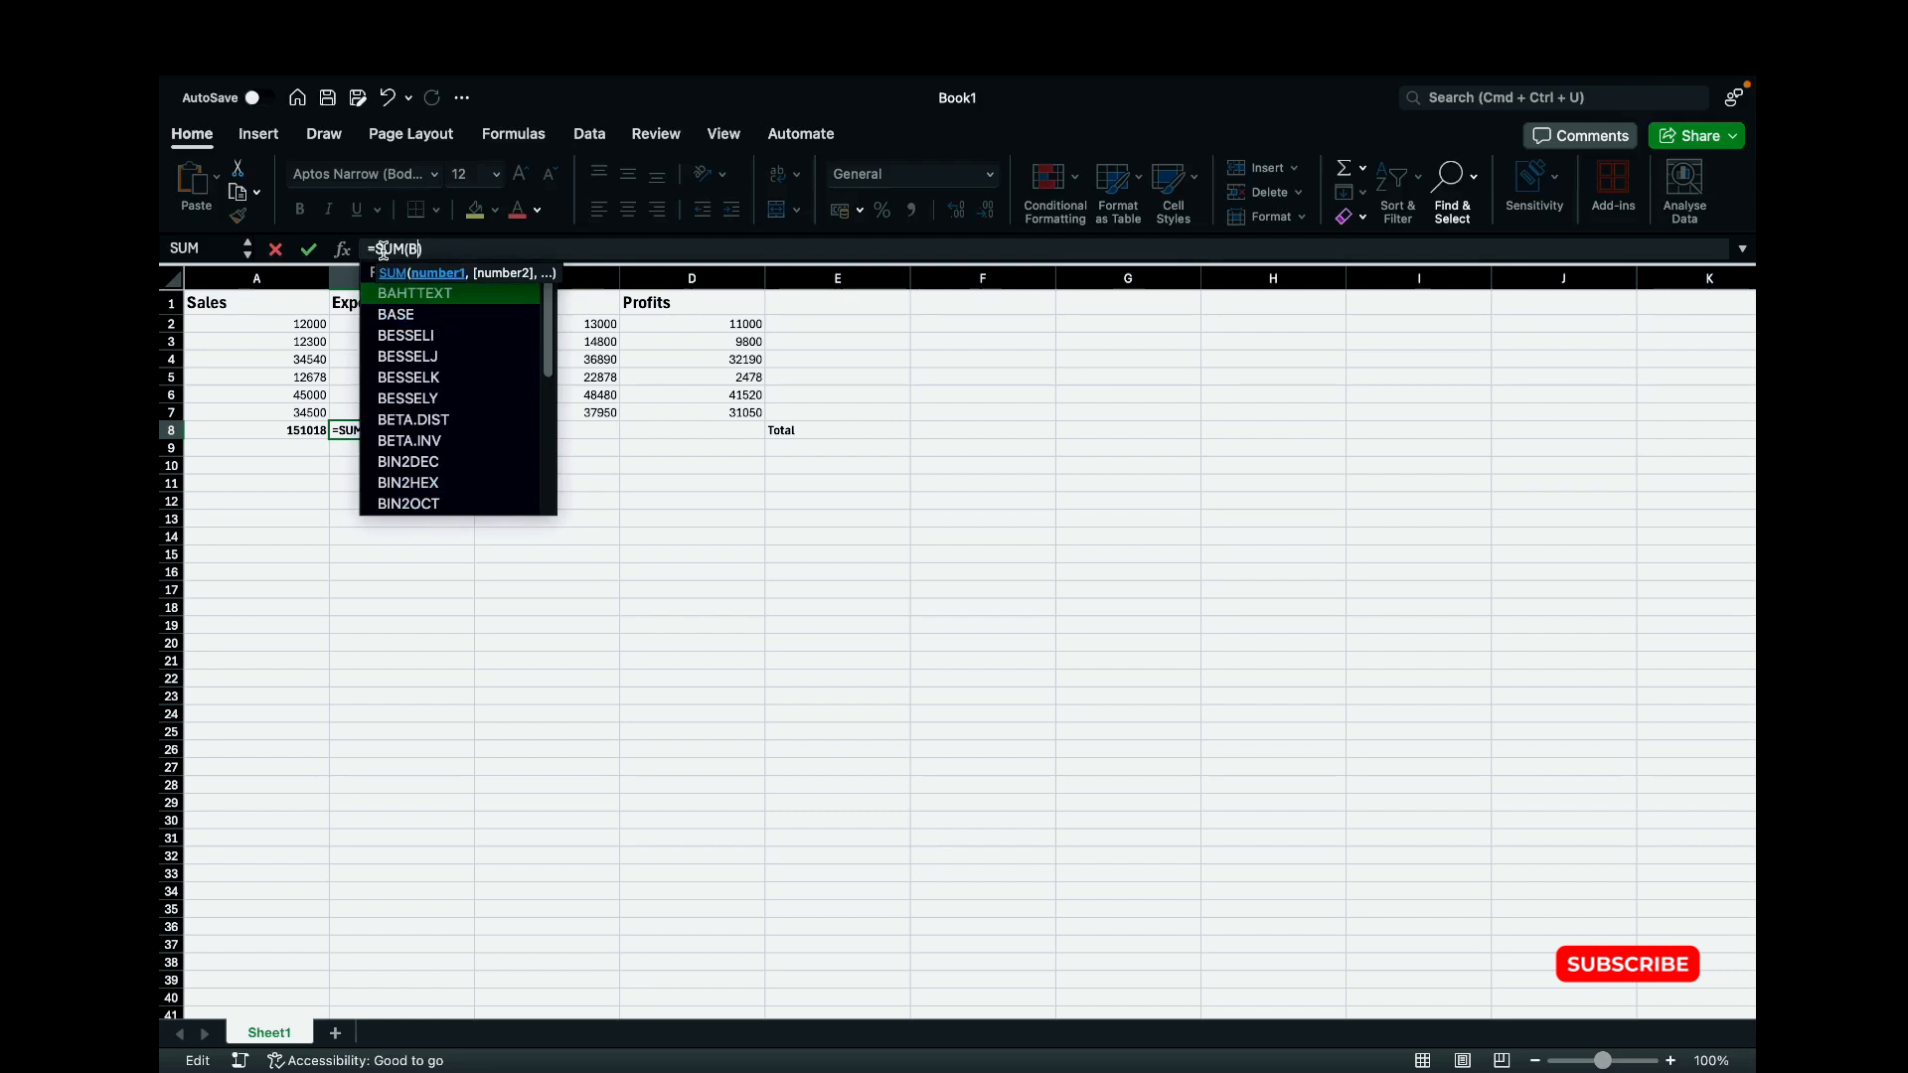
pyautogui.write('2')
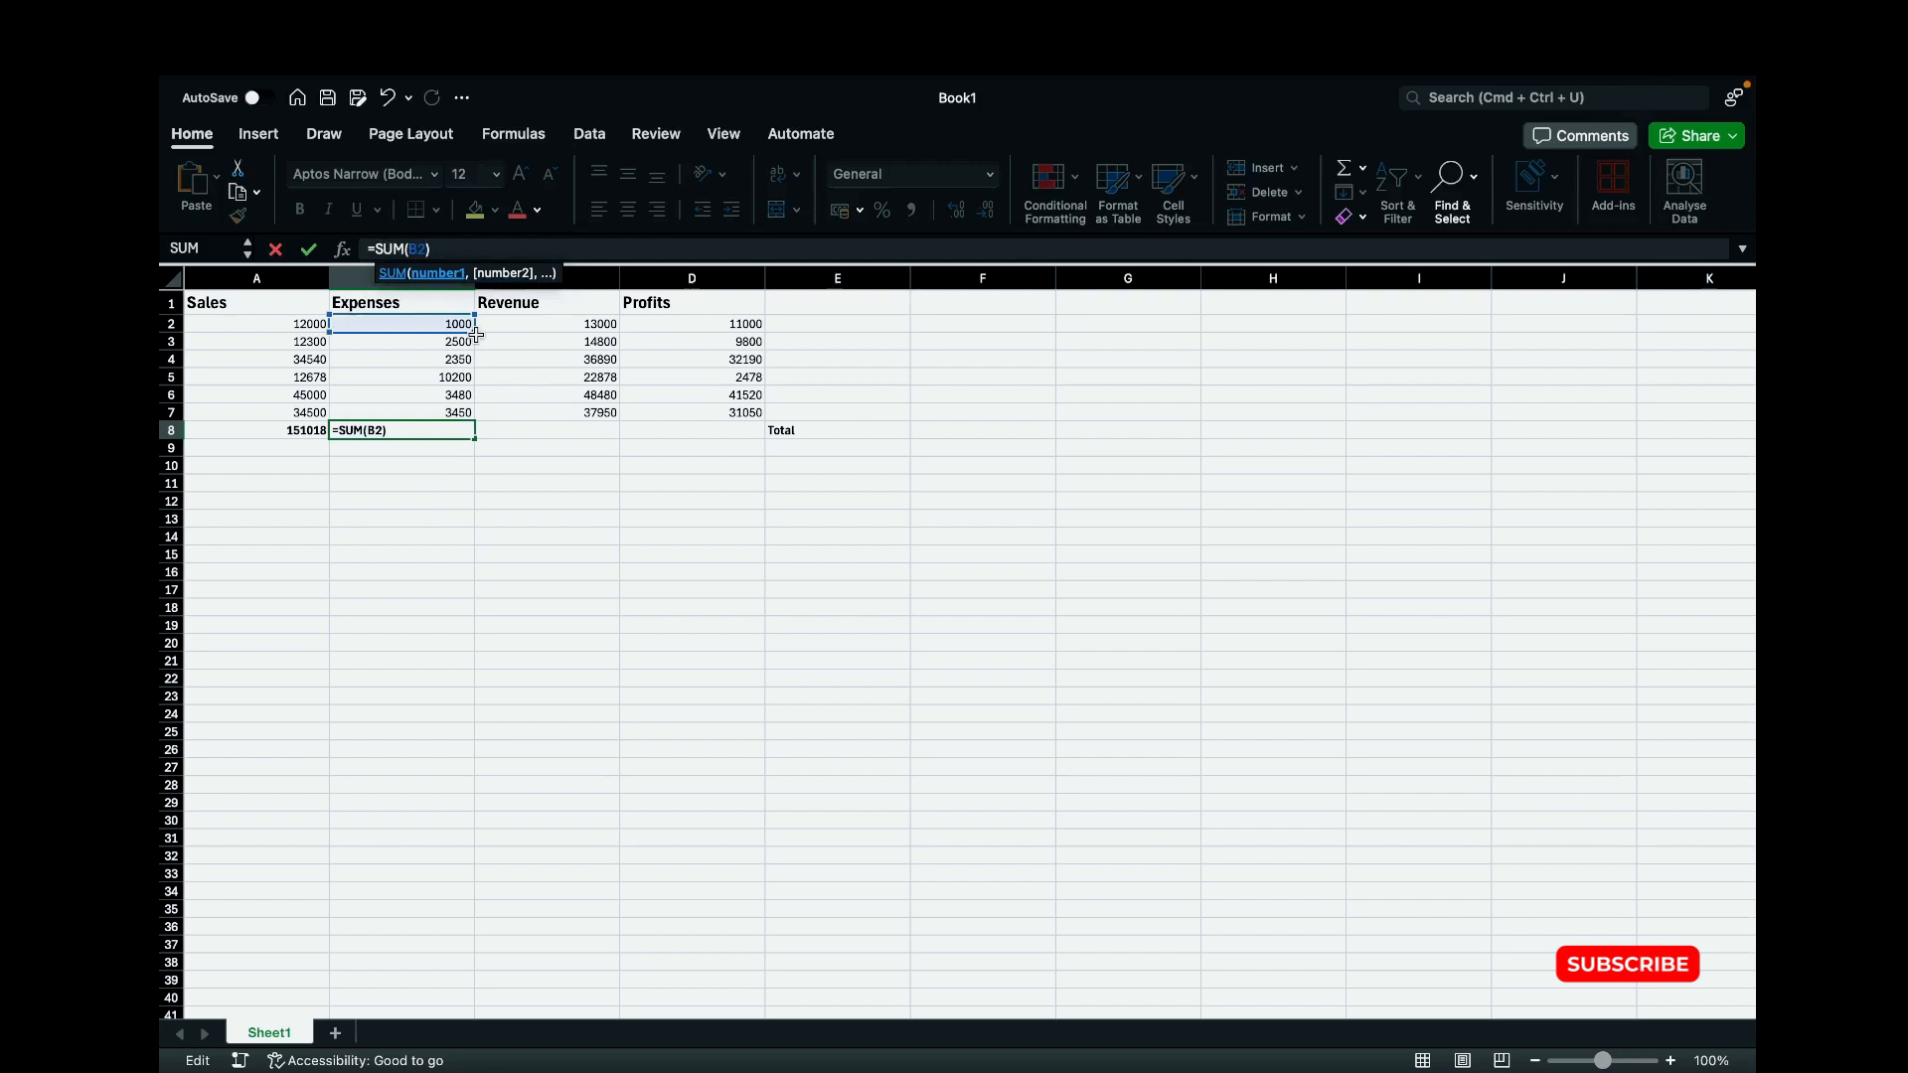
pyautogui.press('BackSpace')
pyautogui.press('BackSpace')
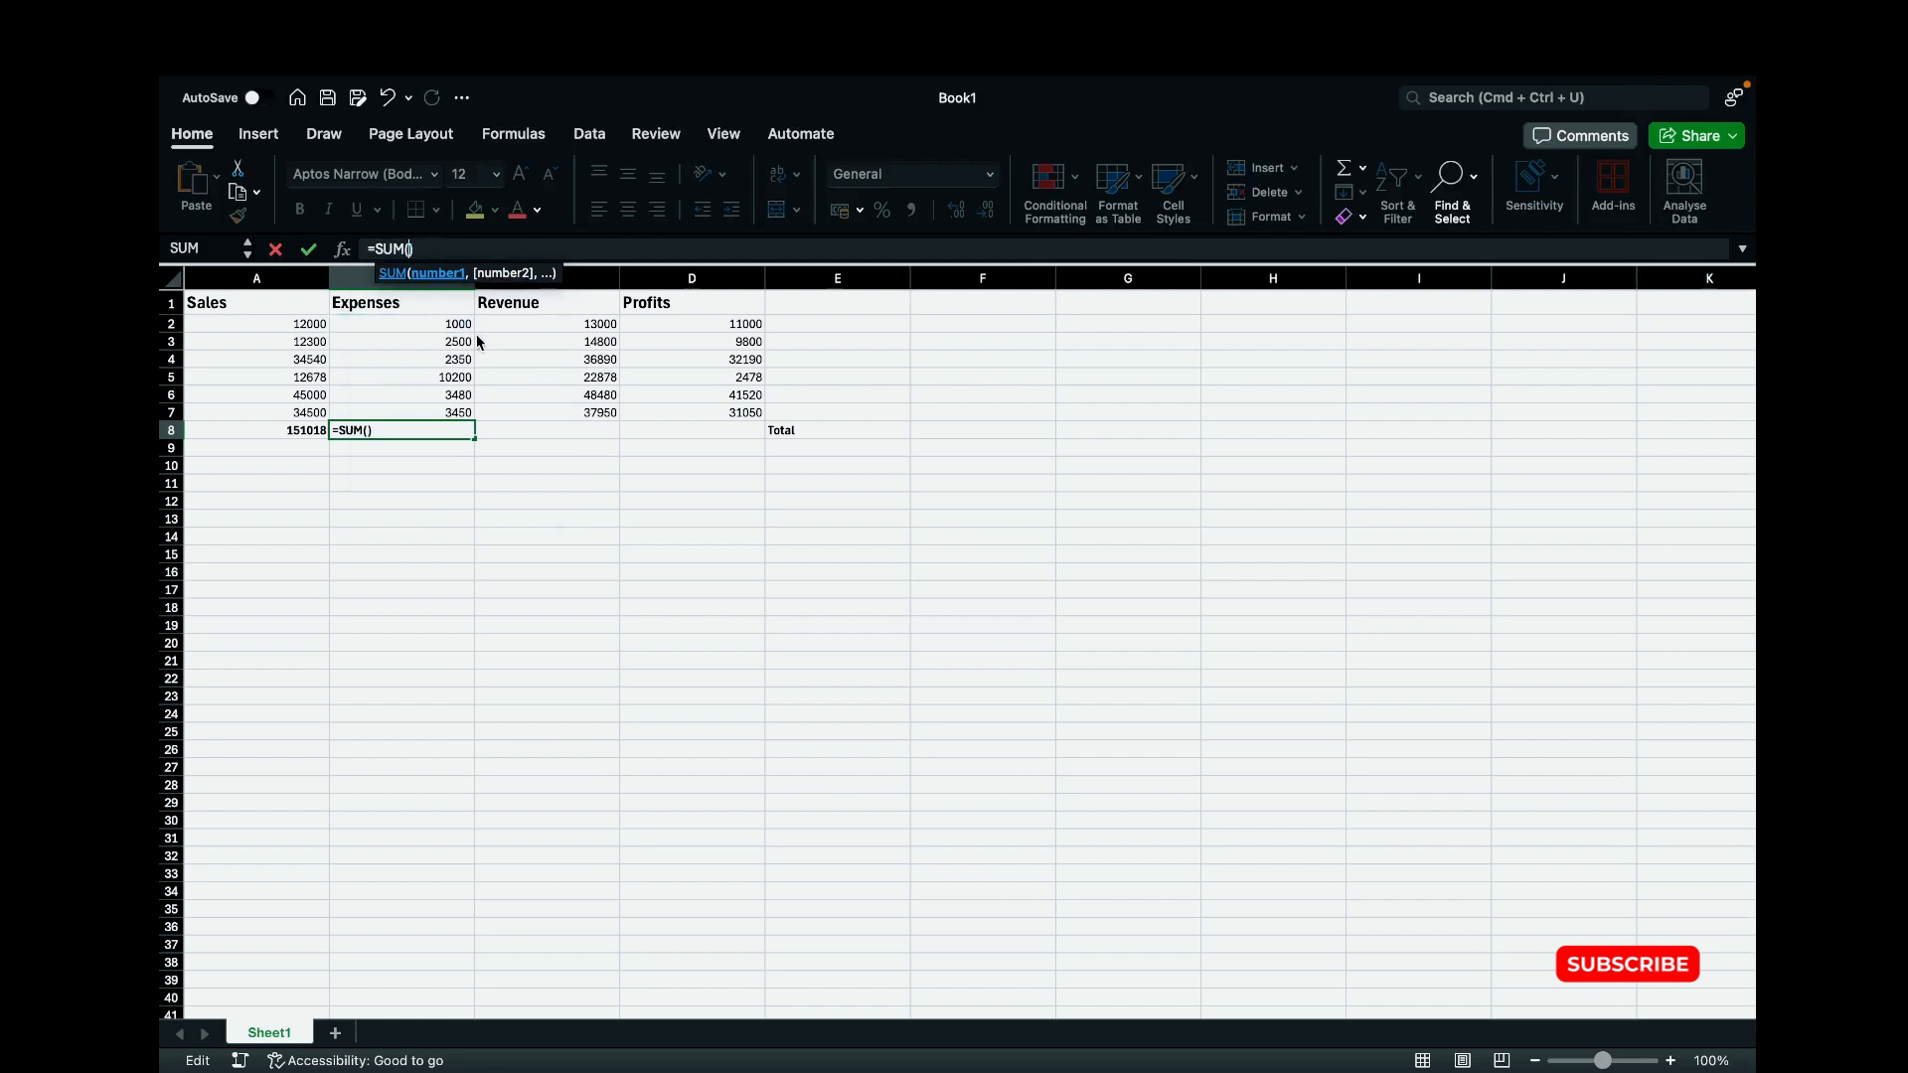
pyautogui.click(467, 327)
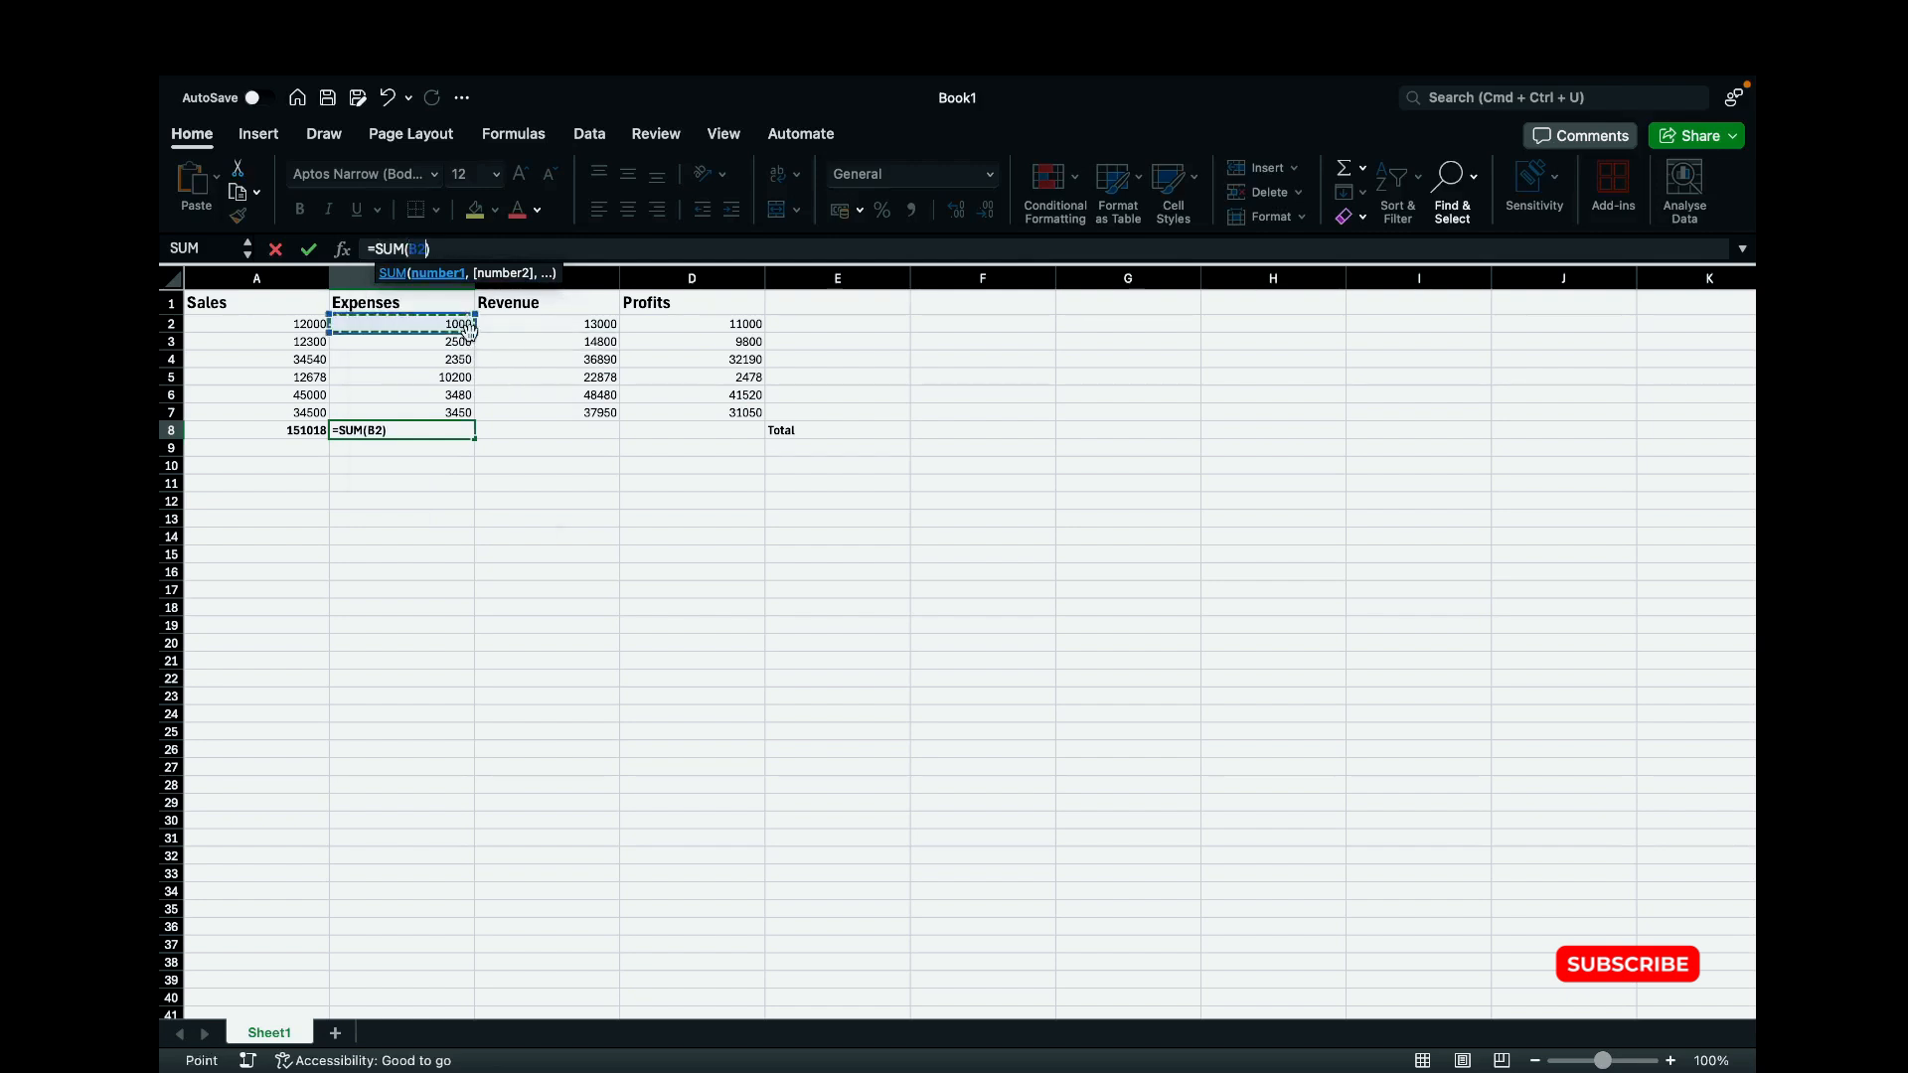
pyautogui.moveTo(465, 326); pyautogui.dragTo(463, 413)
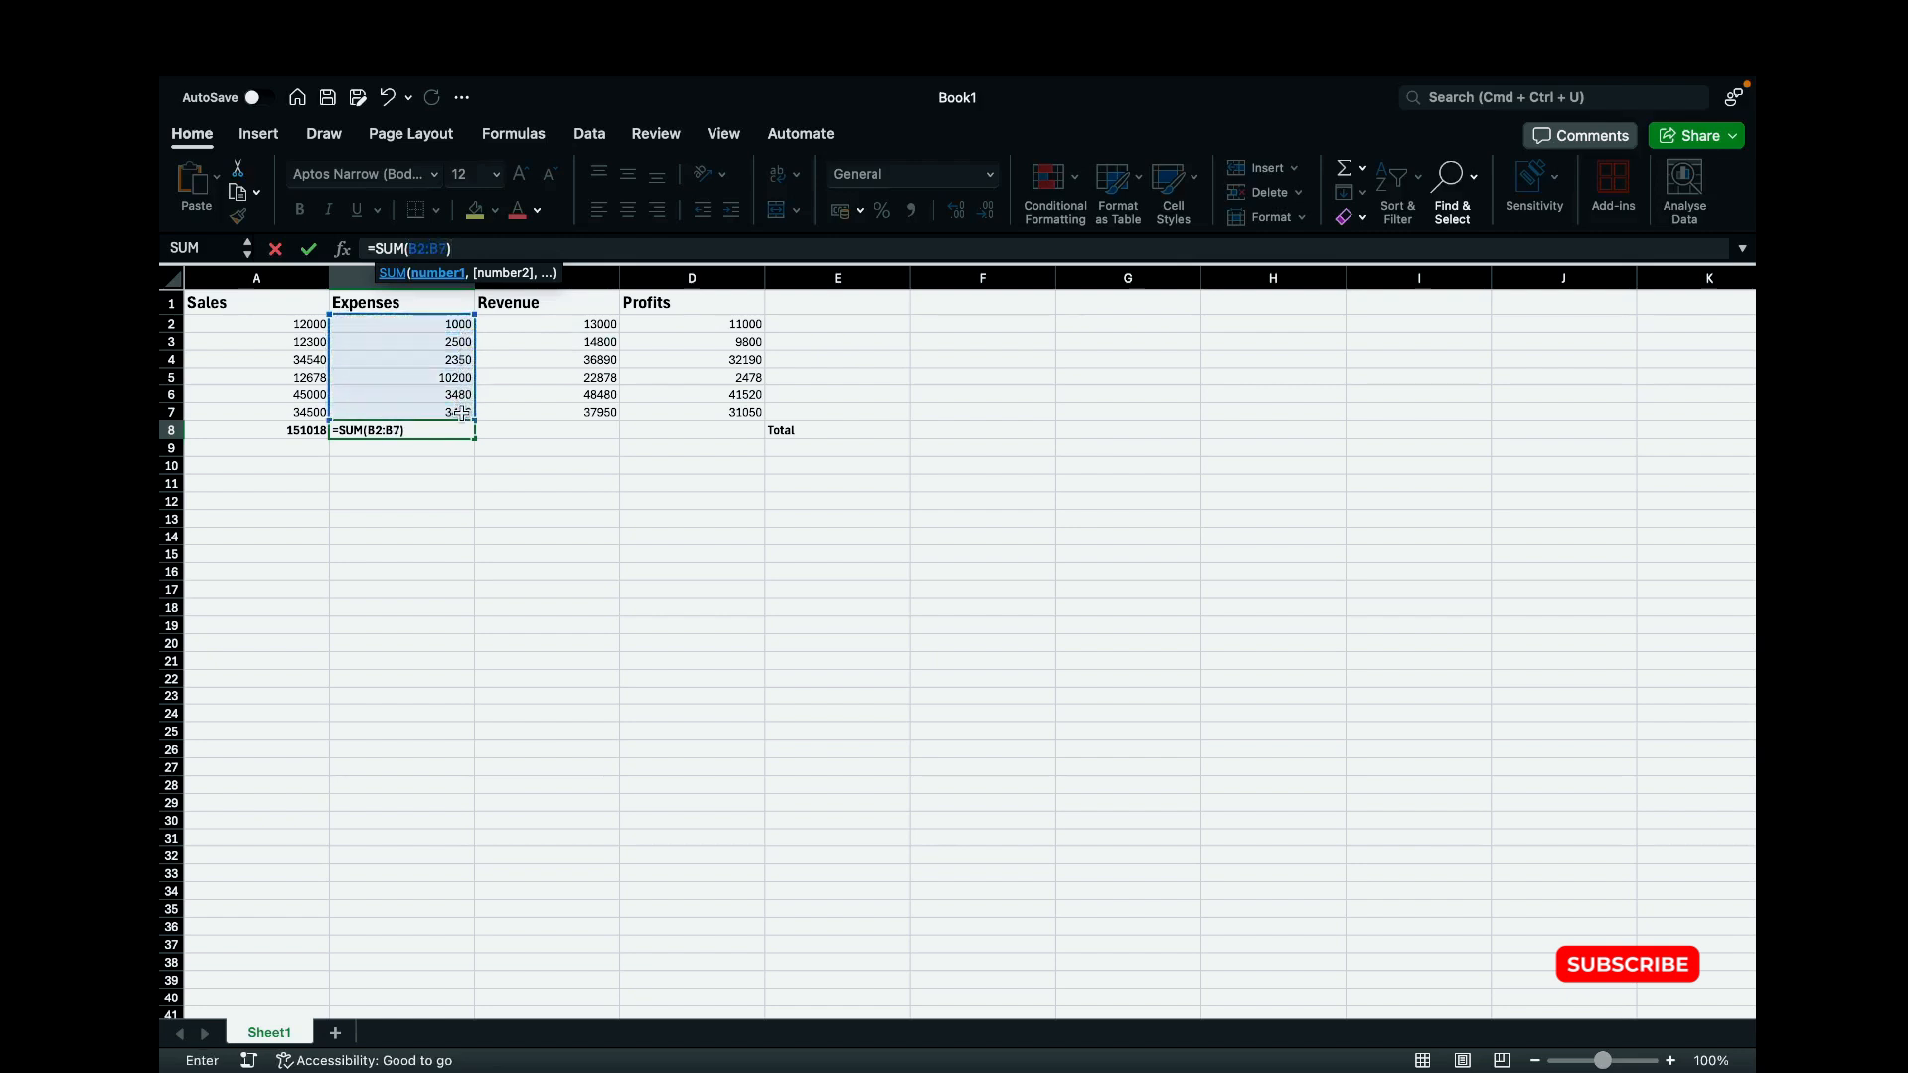
pyautogui.press('Return')
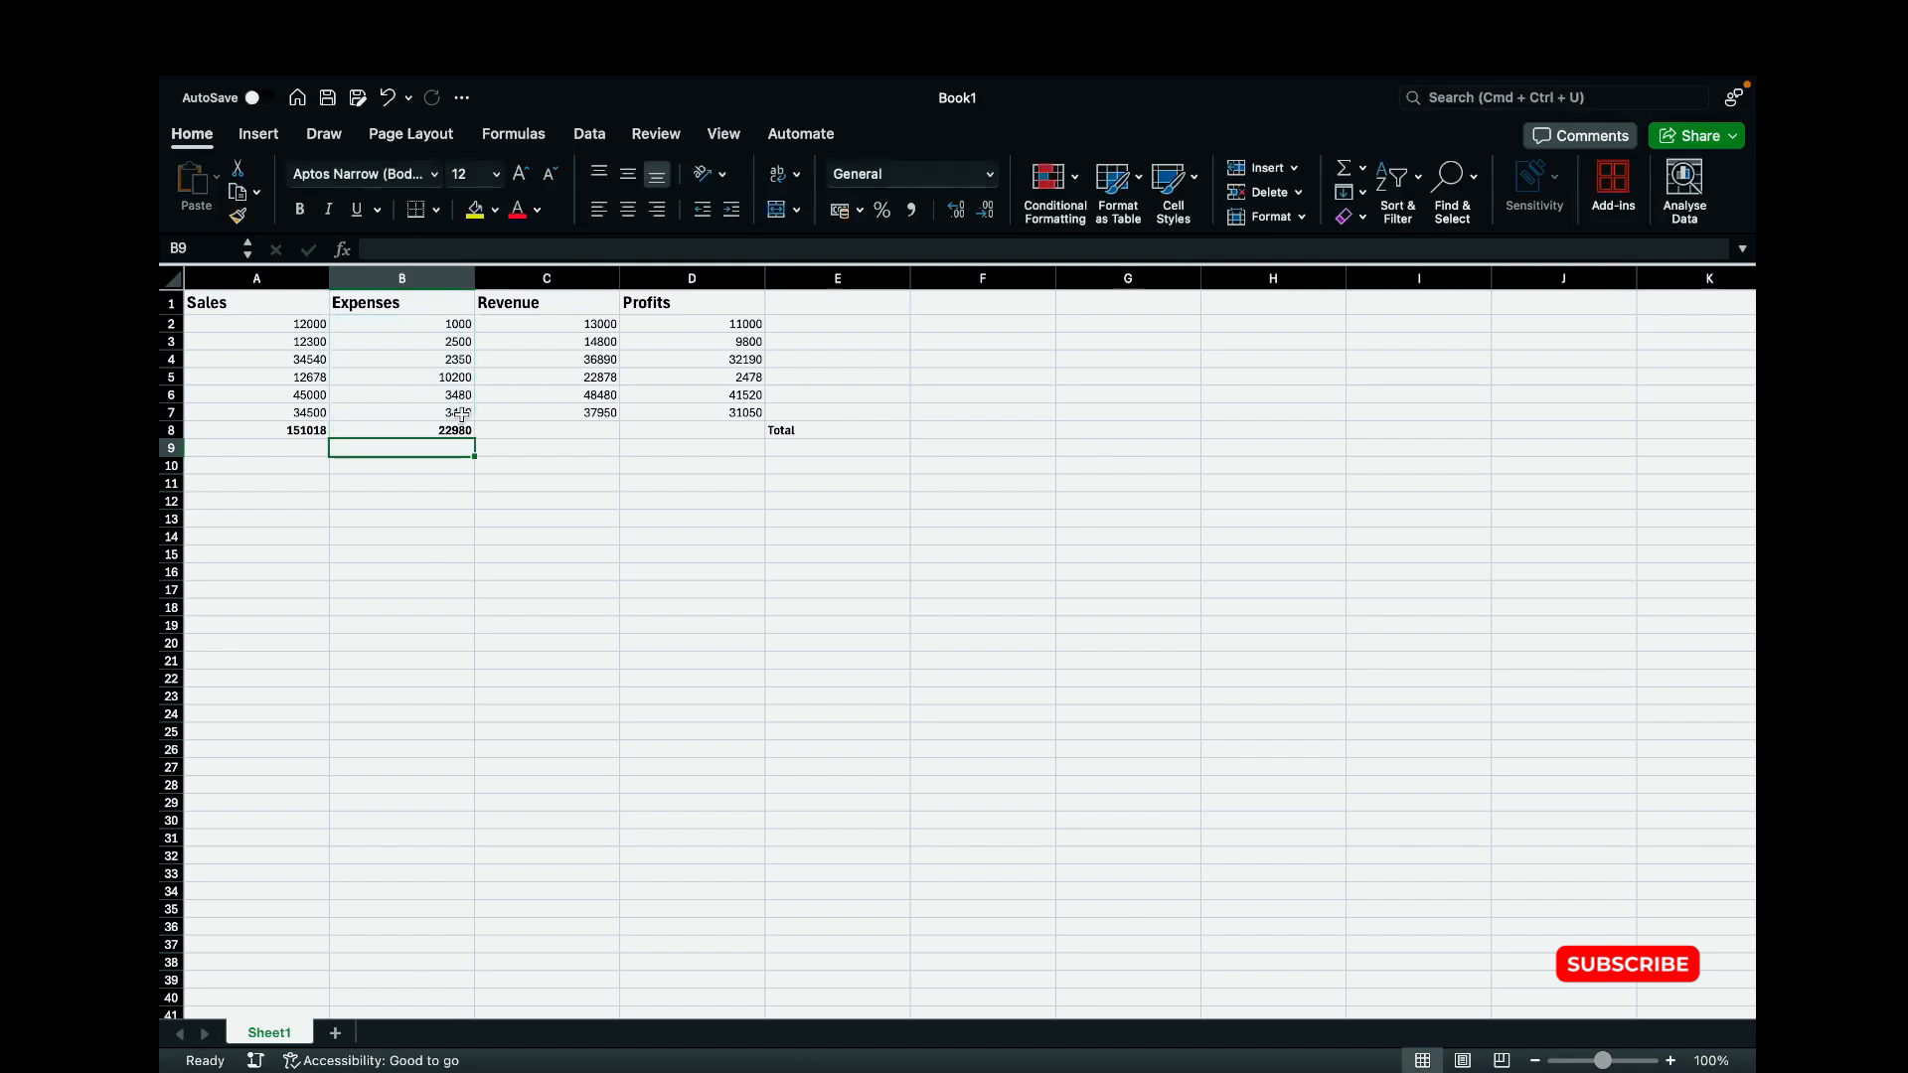
# Step: Enter =SUM(C2:C7) in cell C8 to total the Revenue column
pyautogui.click(463, 430)
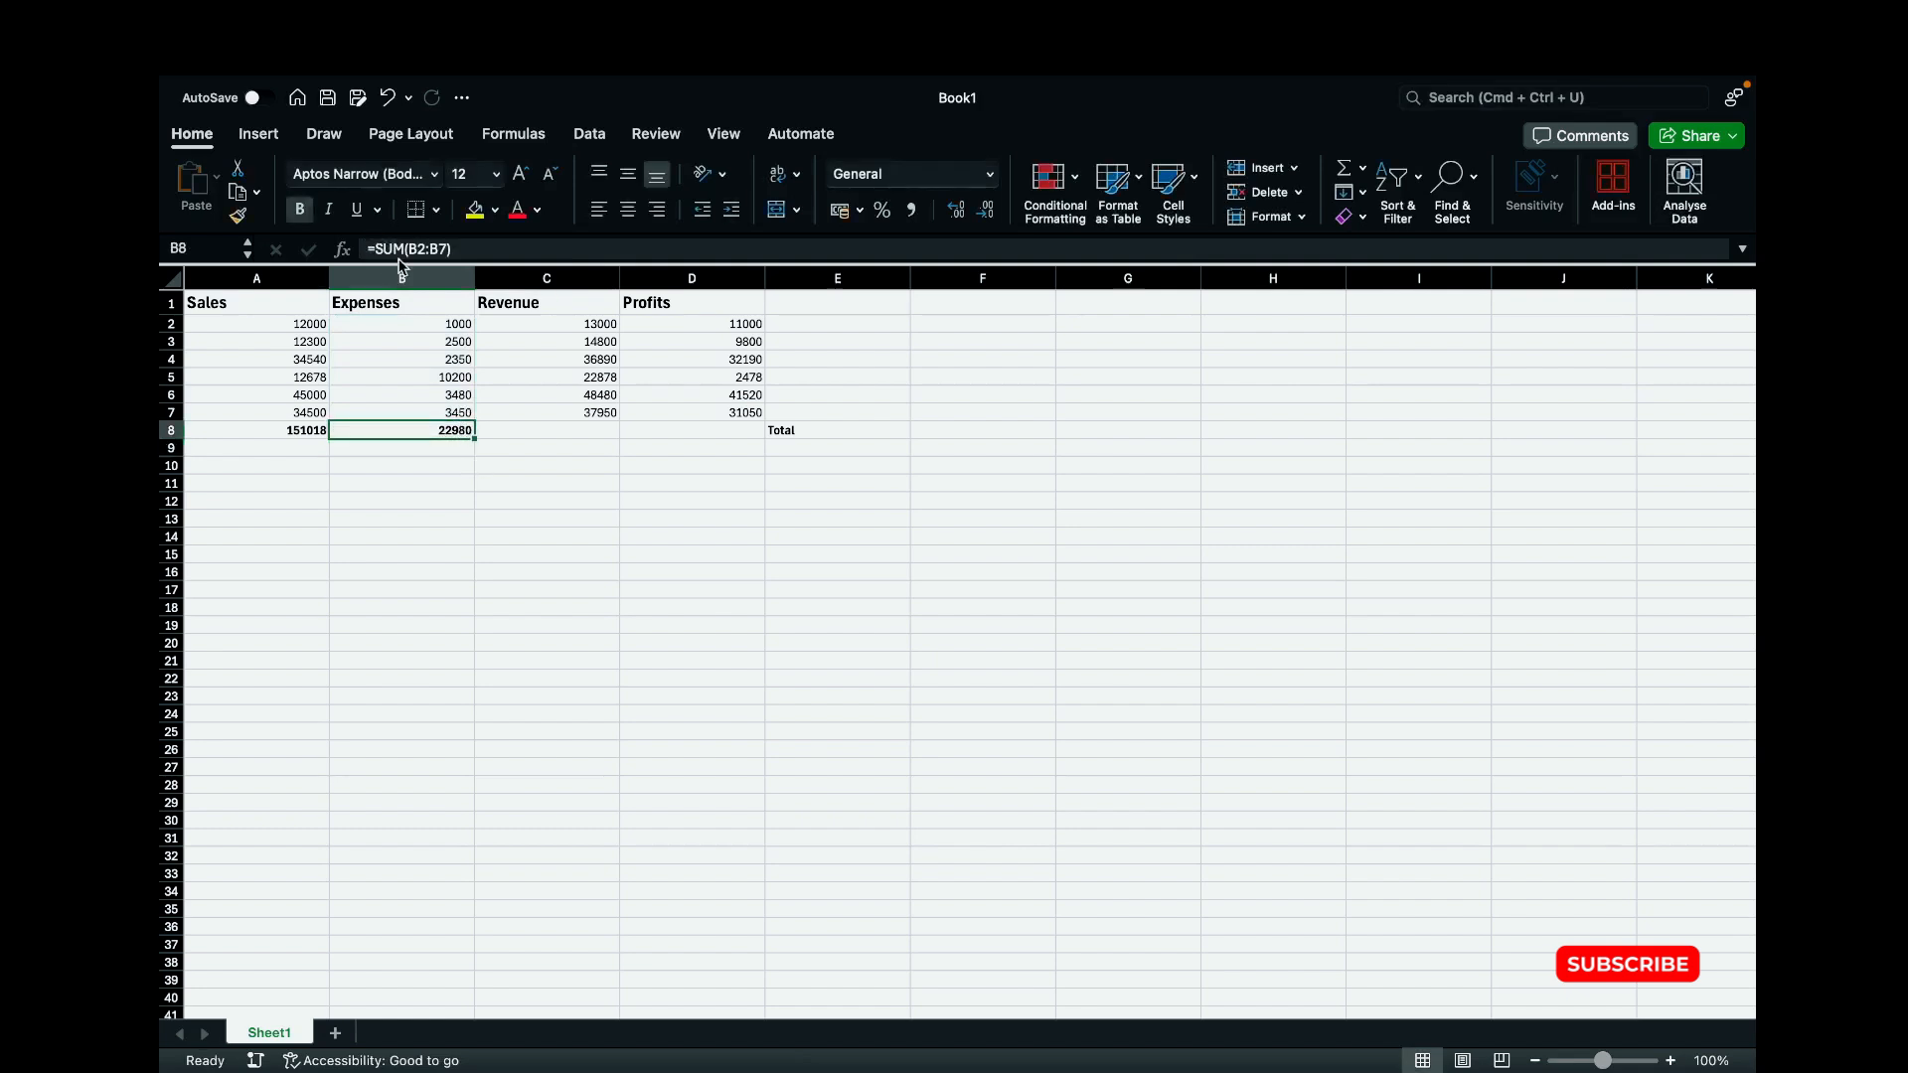
pyautogui.click(590, 425)
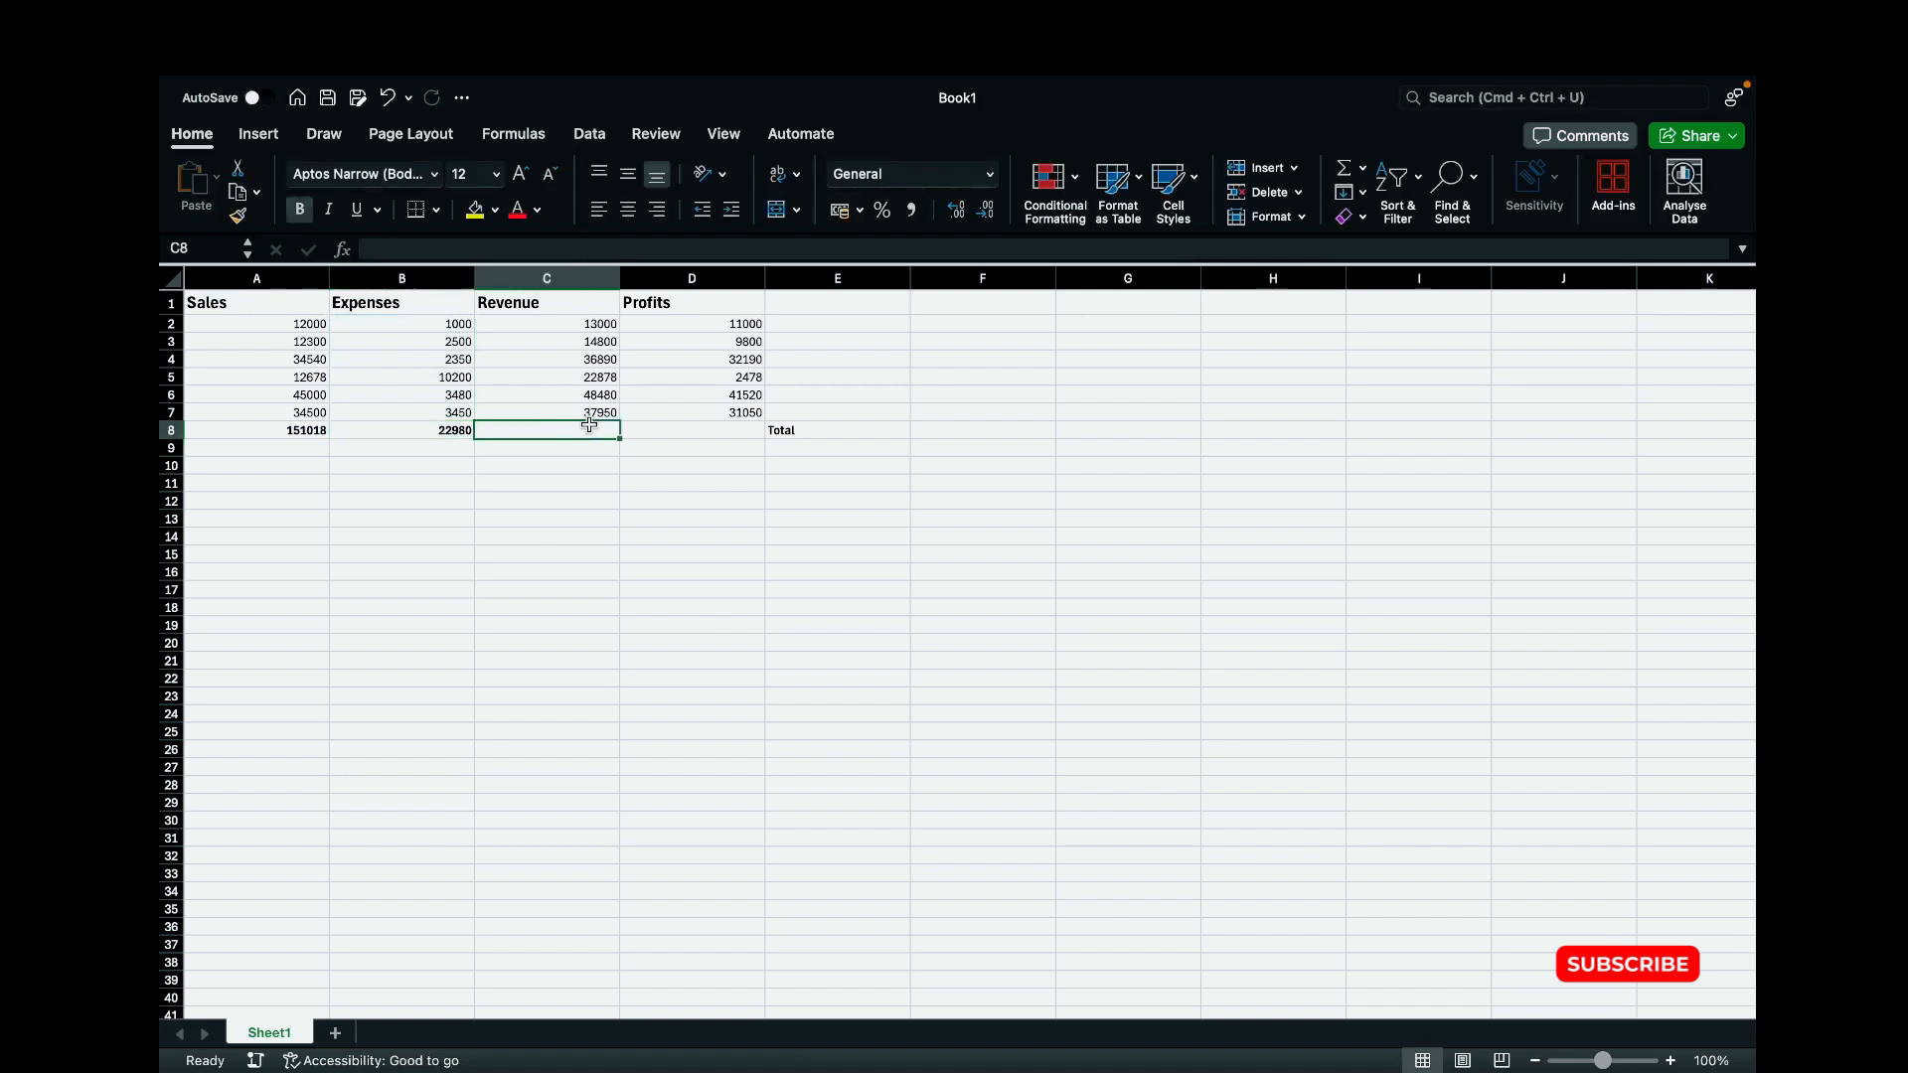
pyautogui.click(506, 251)
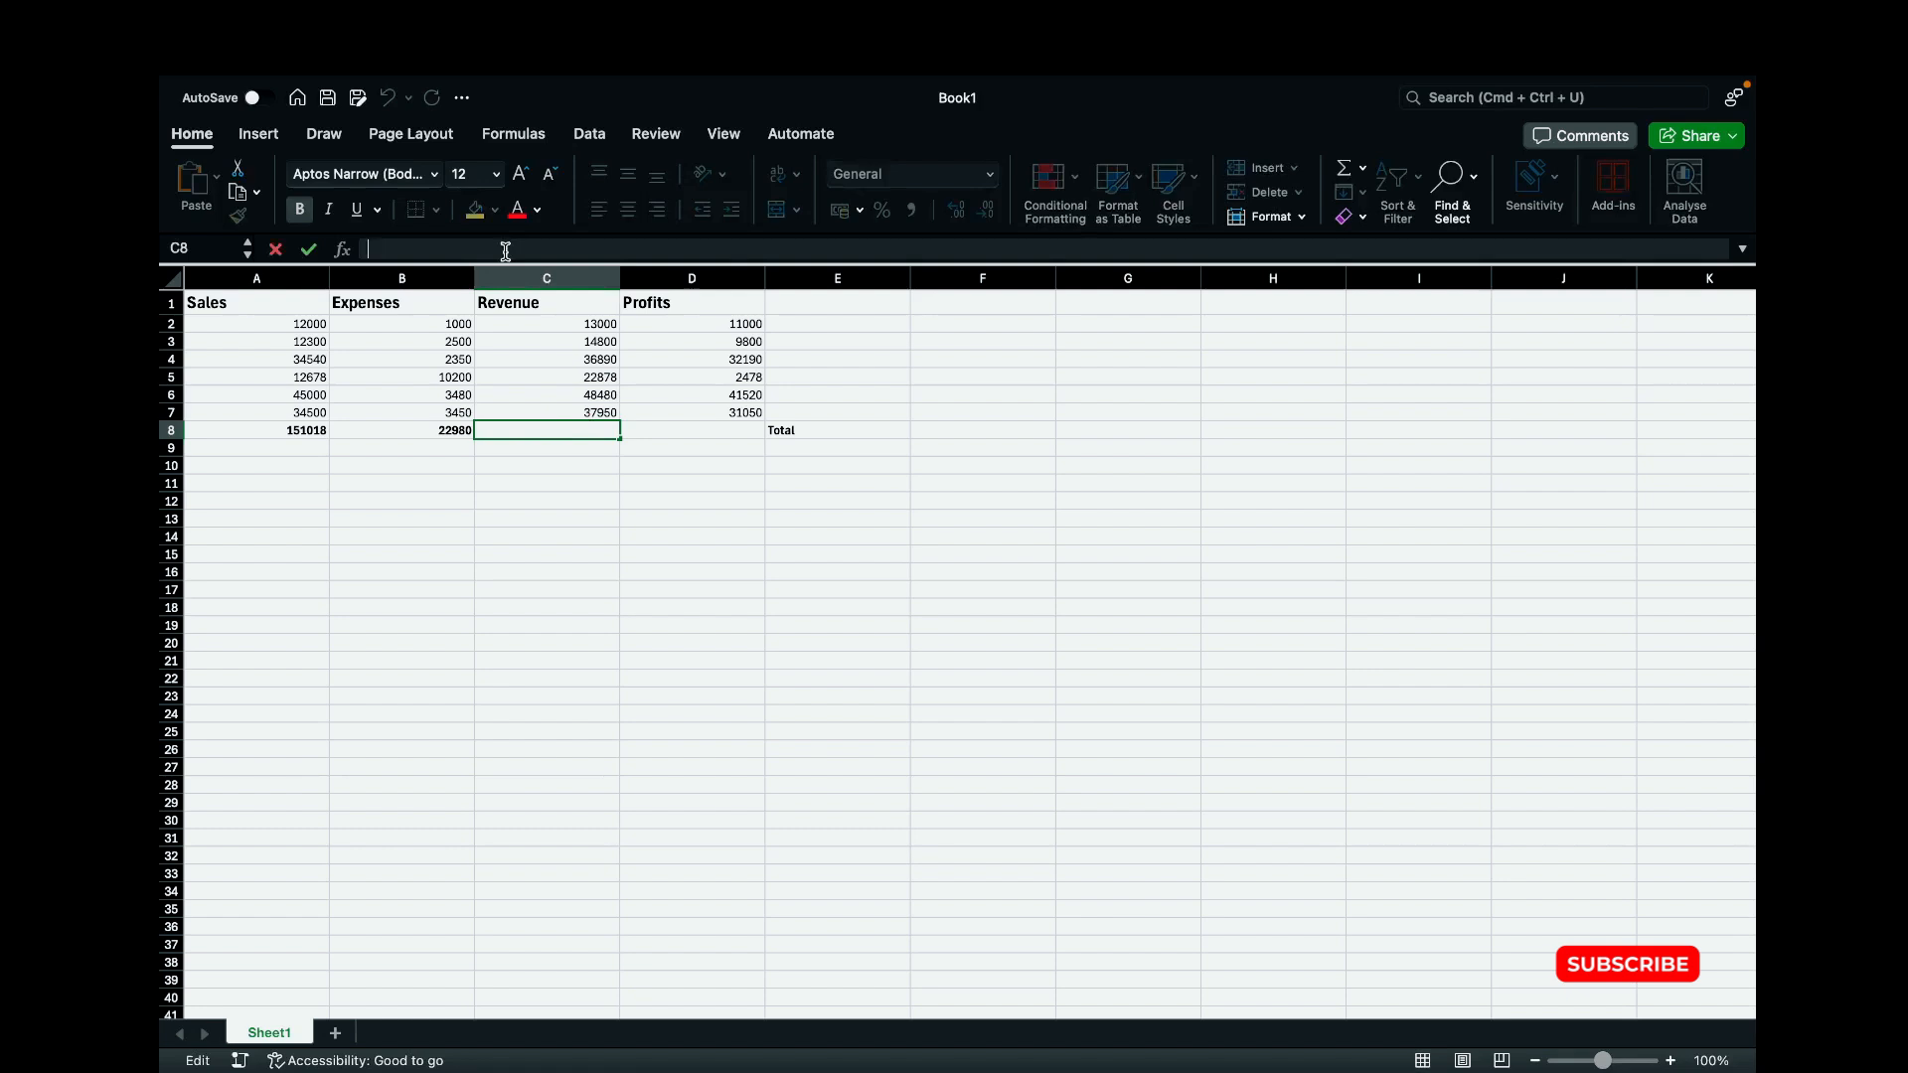
pyautogui.write('=')
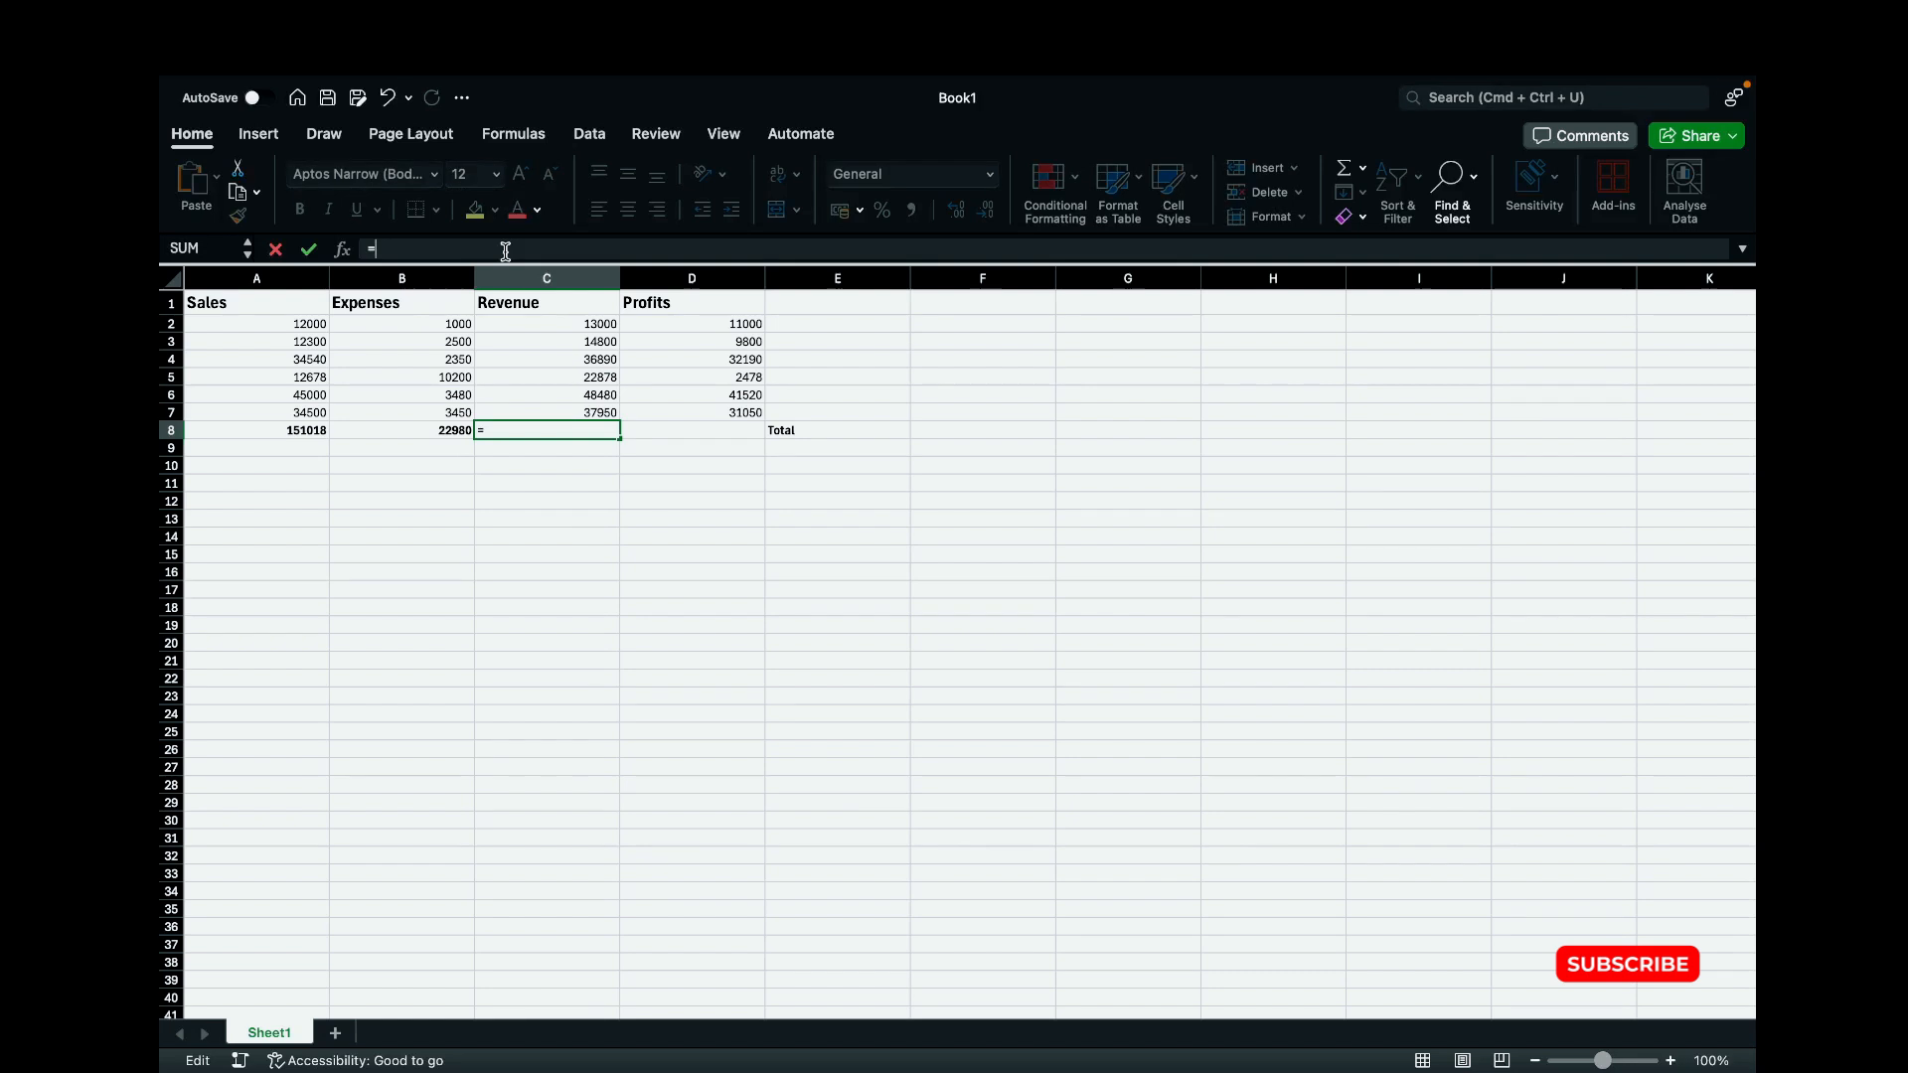
pyautogui.write('SUM')
pyautogui.press('BackSpace')
pyautogui.write('M')
pyautogui.press('Tab')
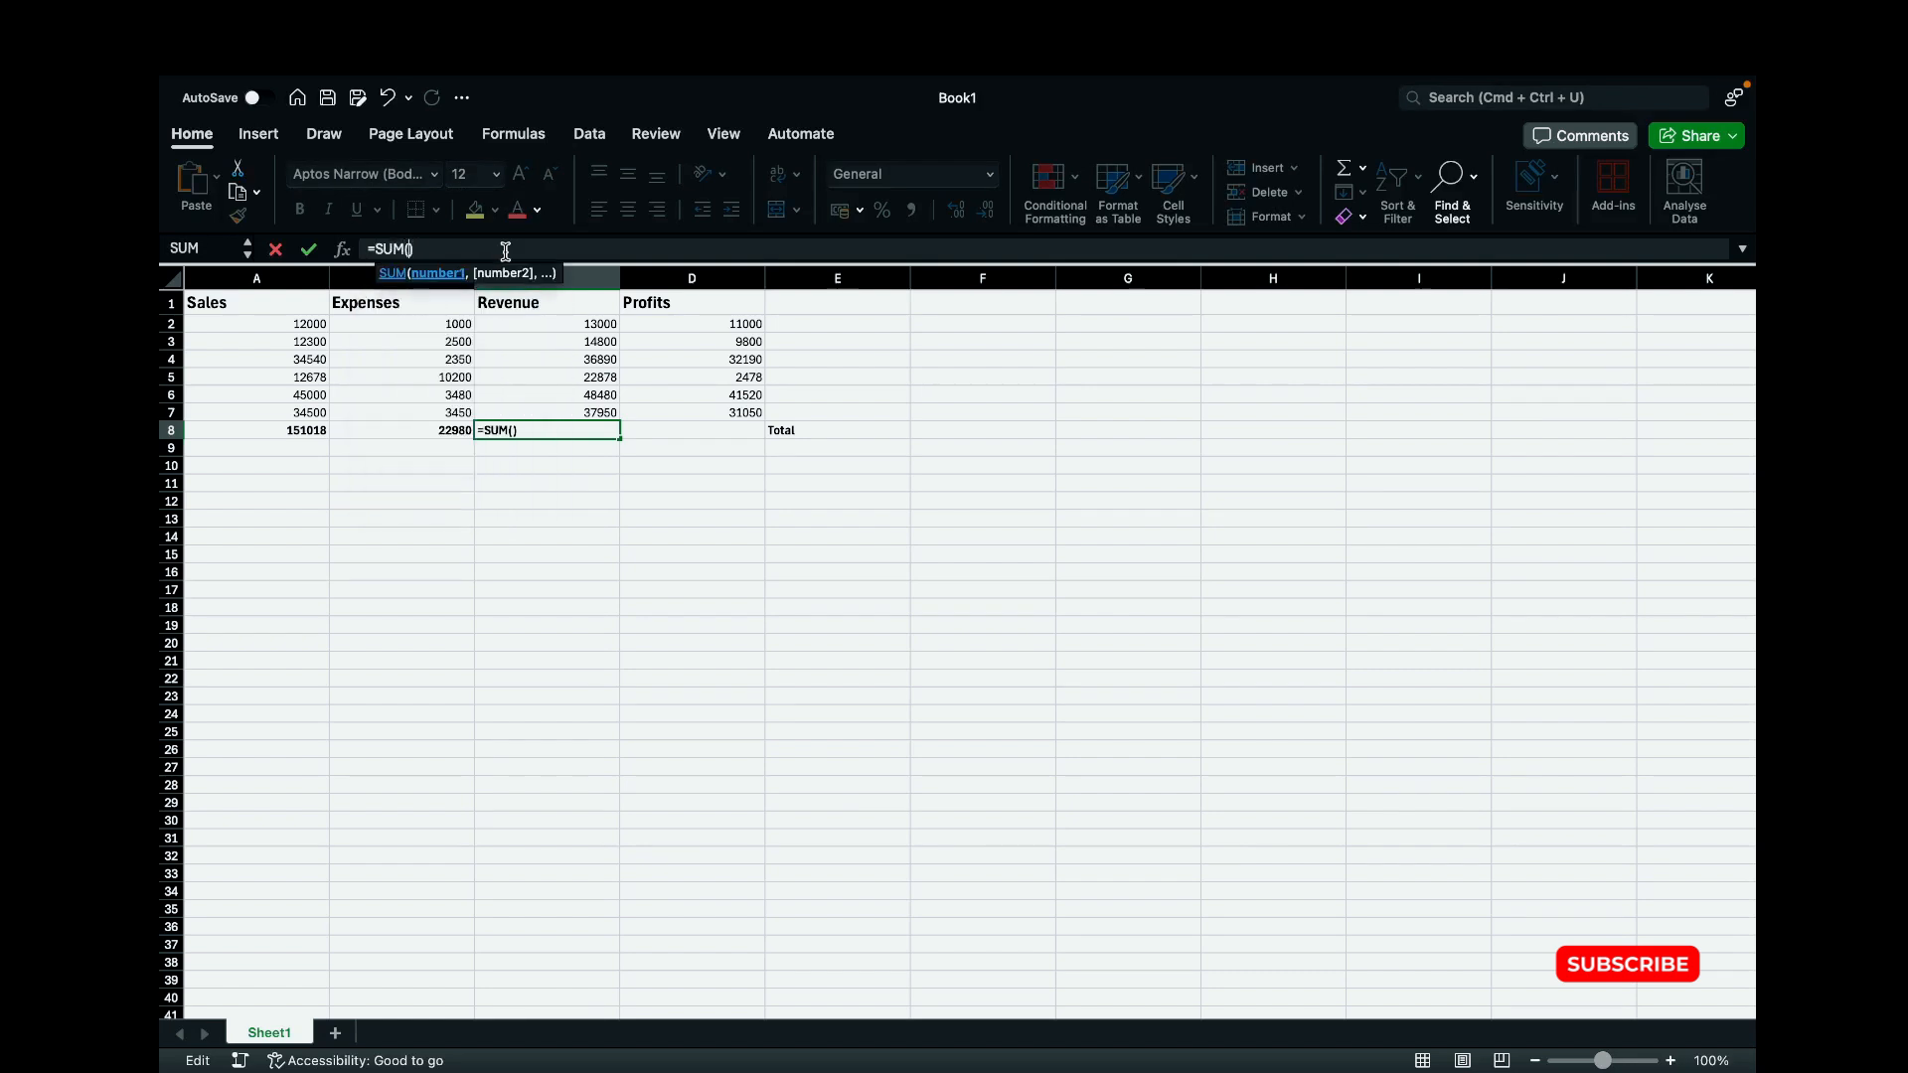
pyautogui.write('C')
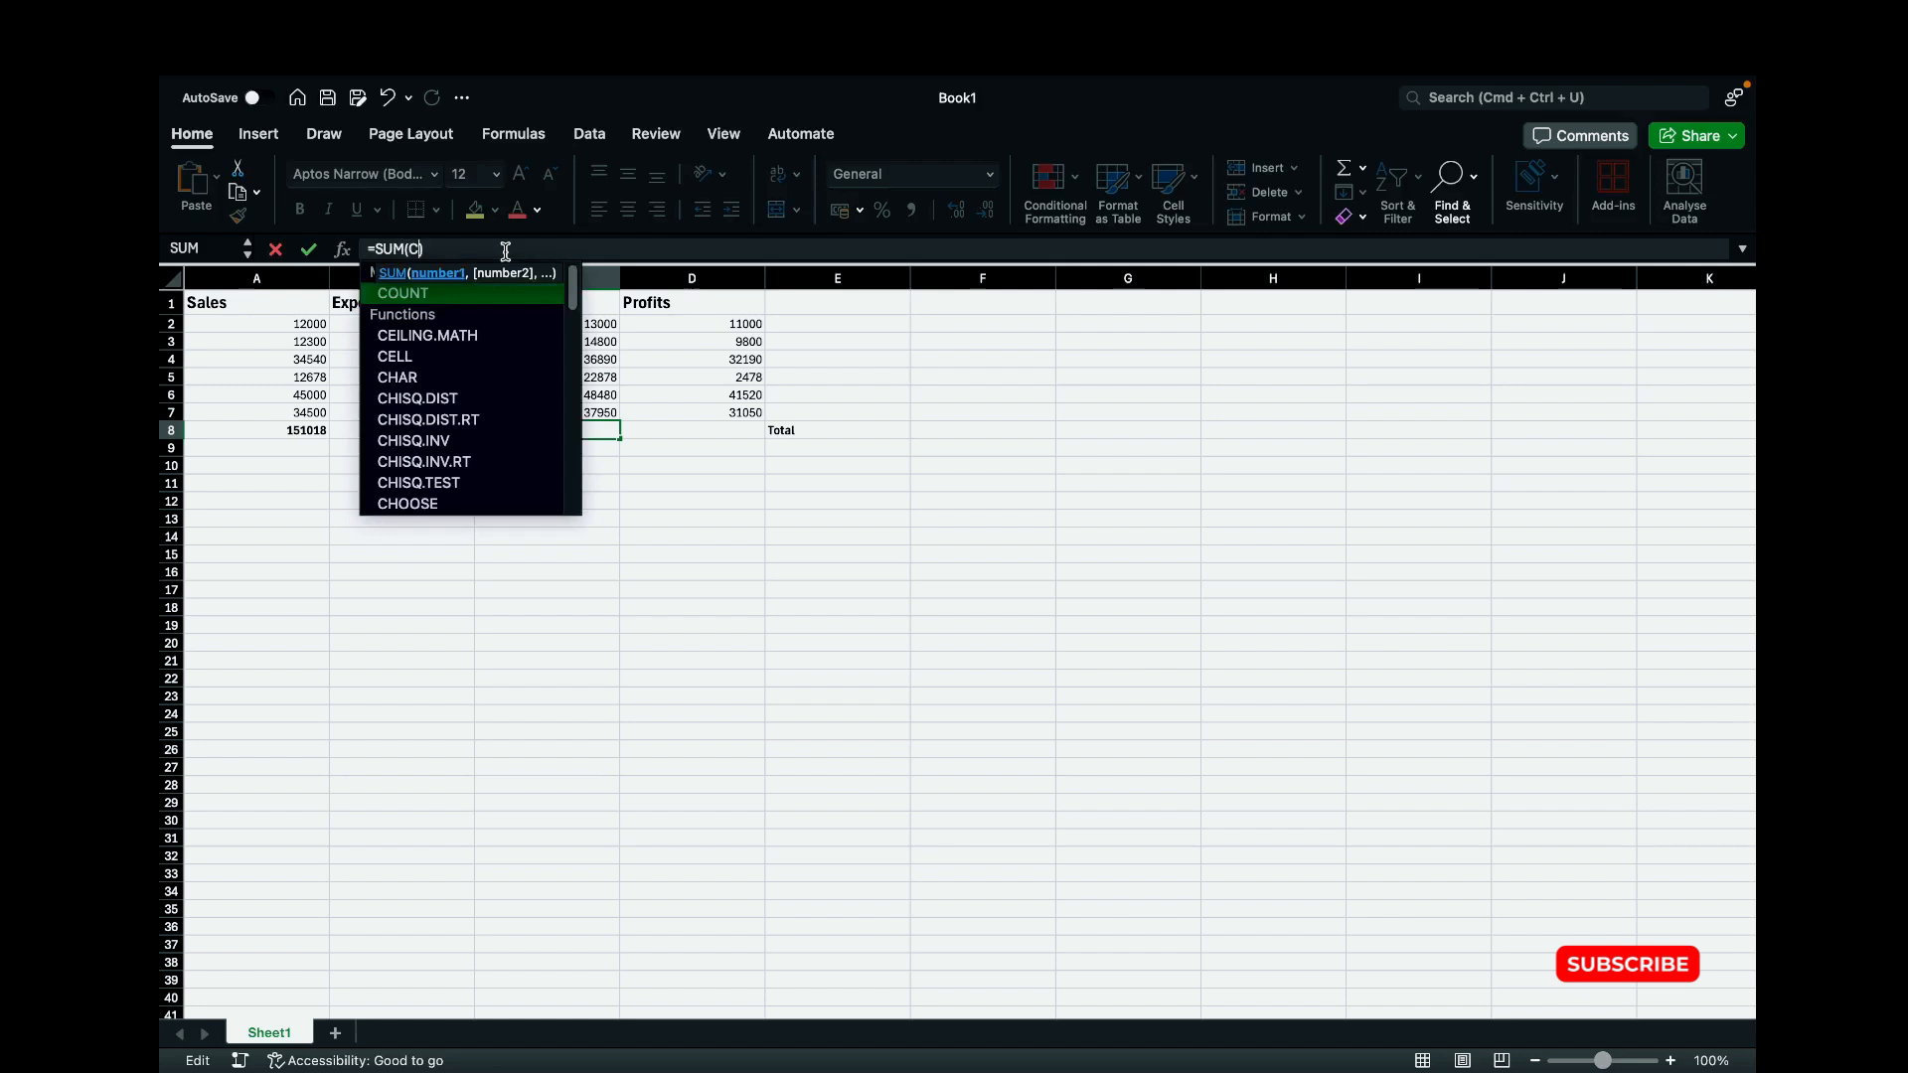
pyautogui.write('2:')
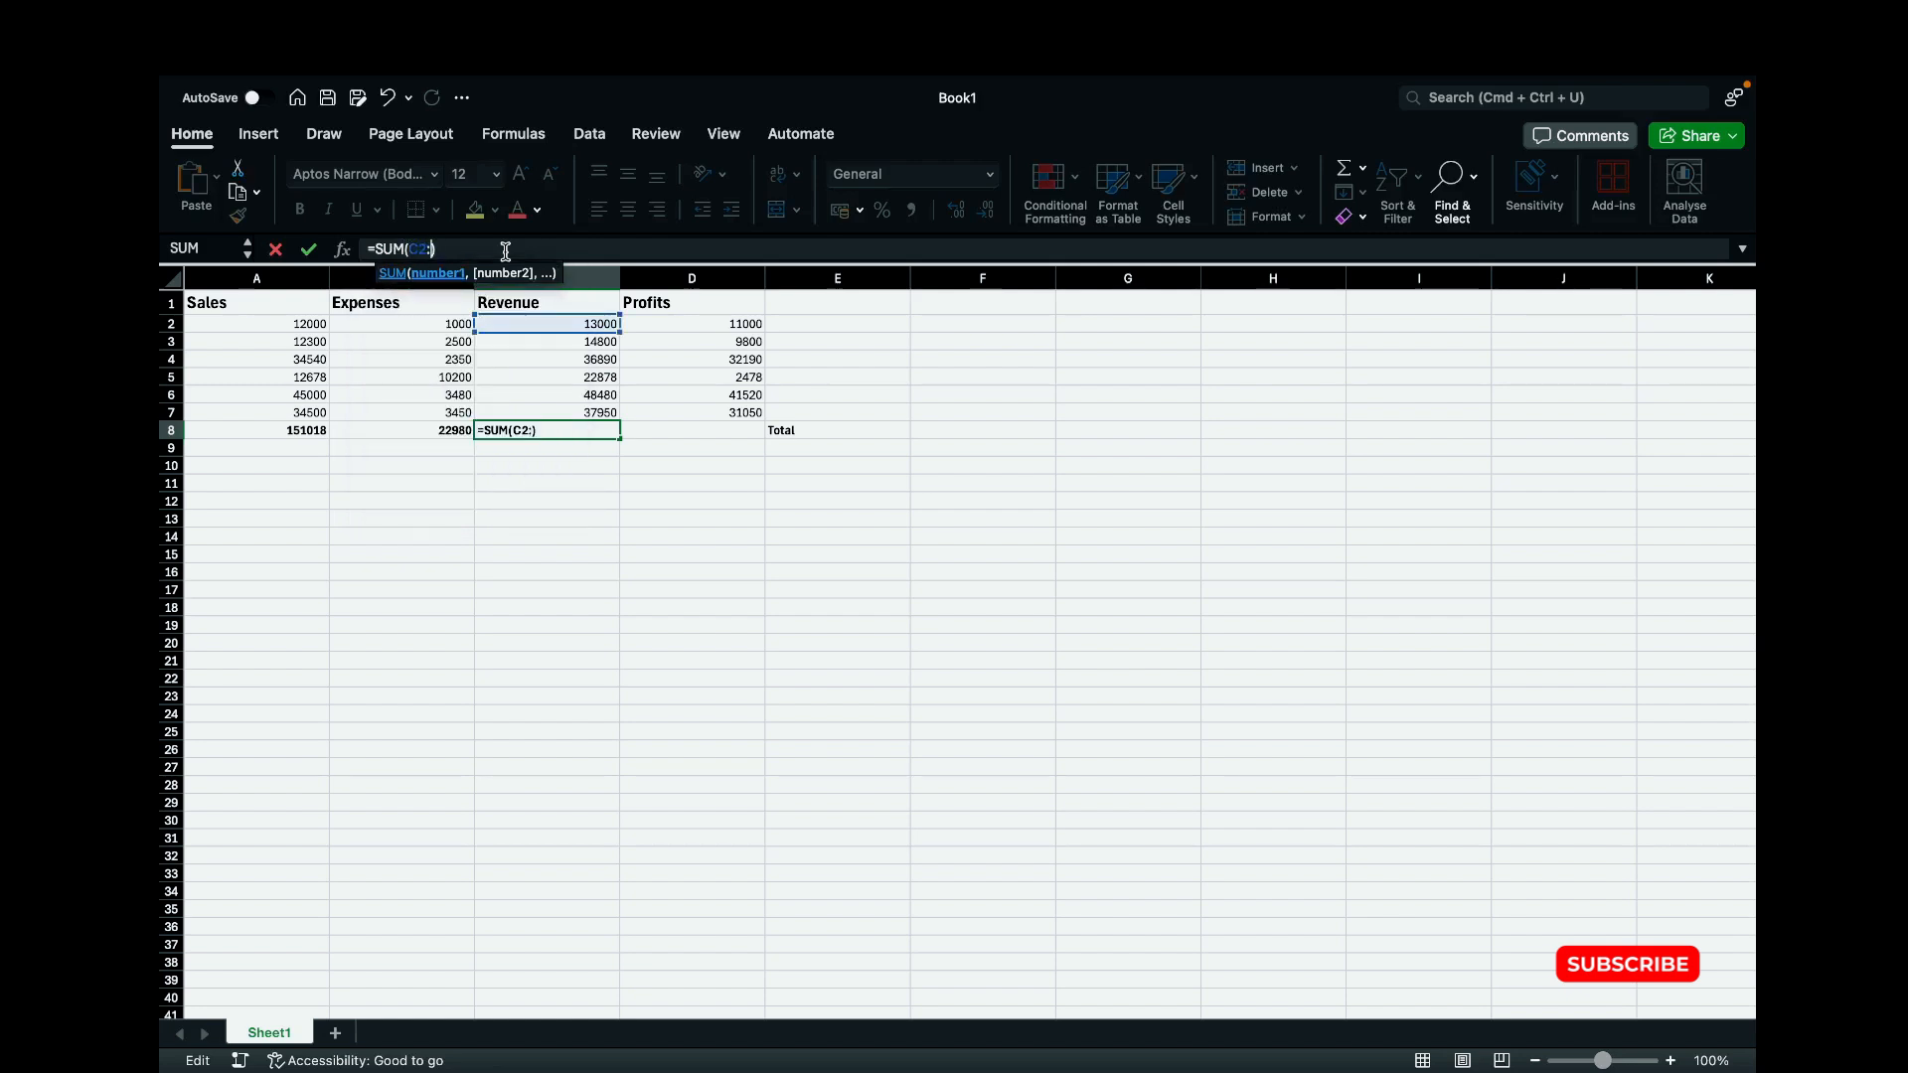
pyautogui.write('C7')
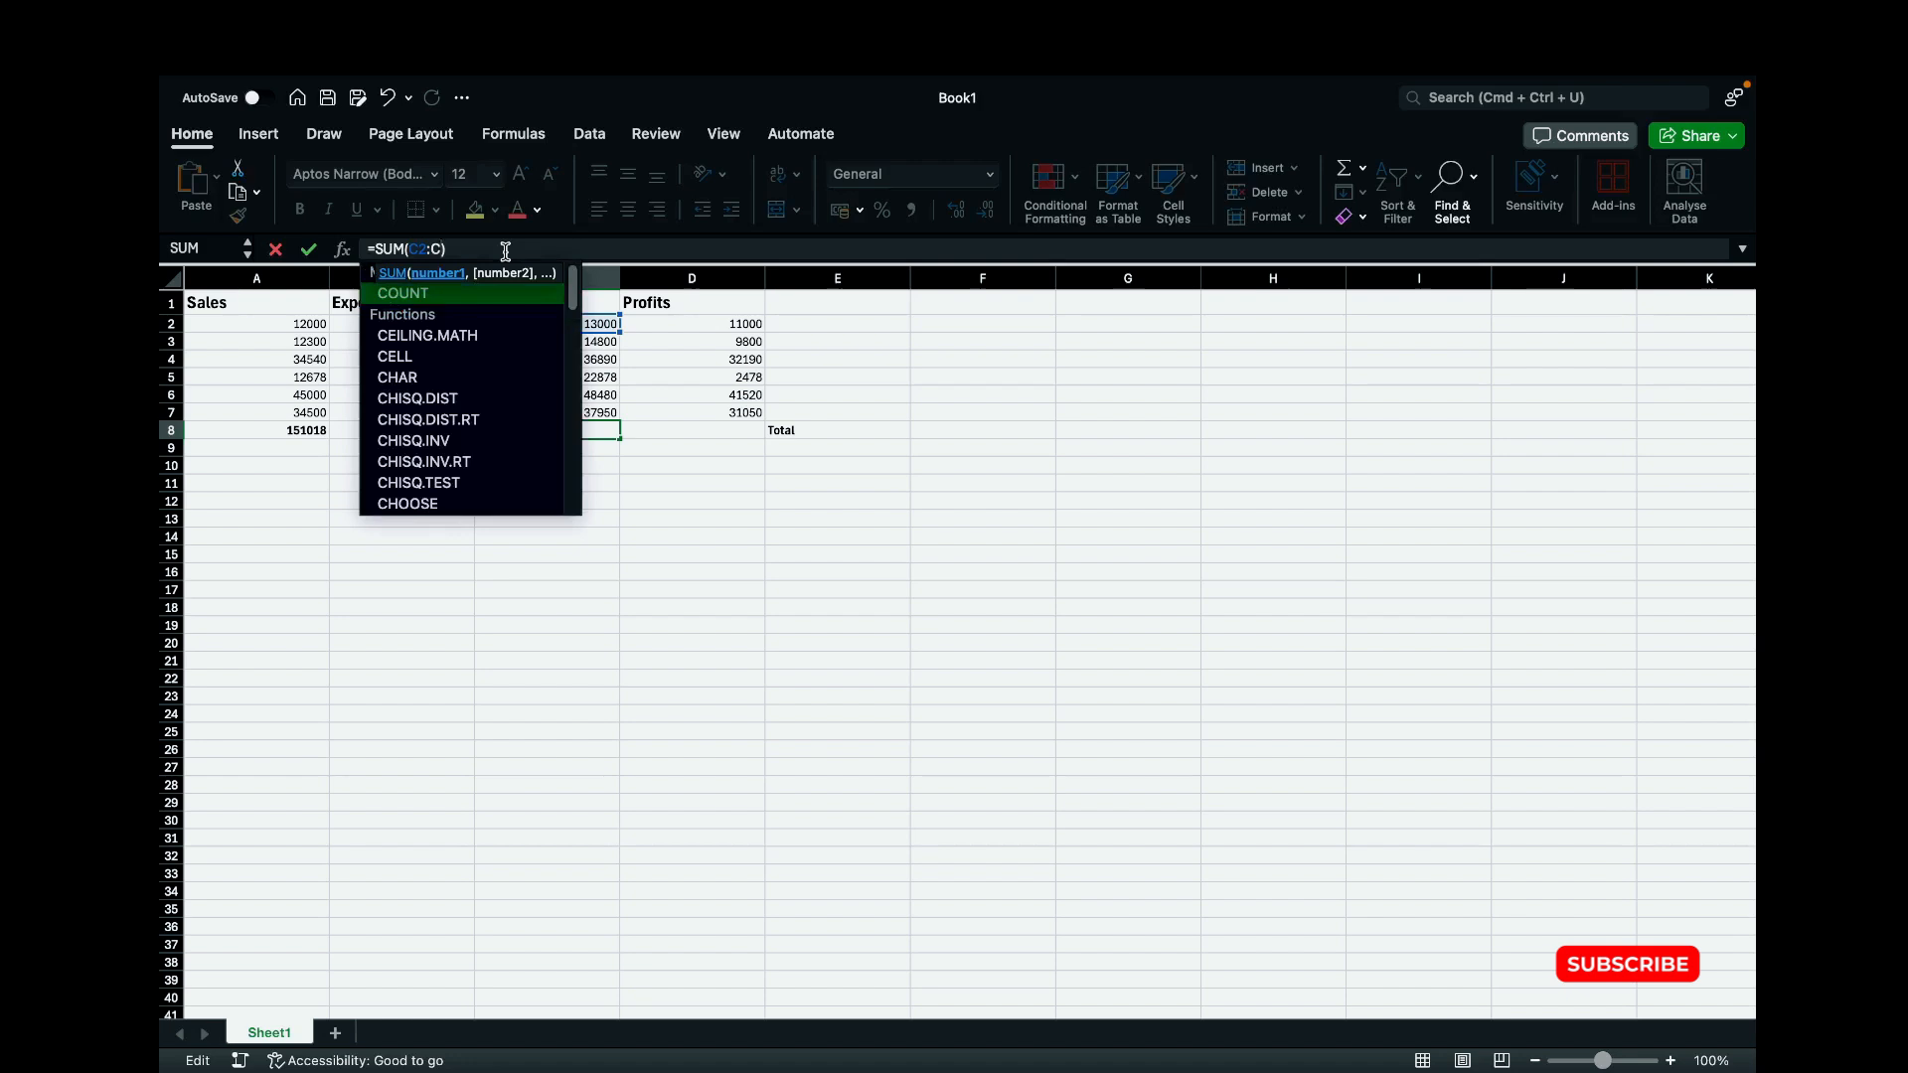
pyautogui.press('Return')
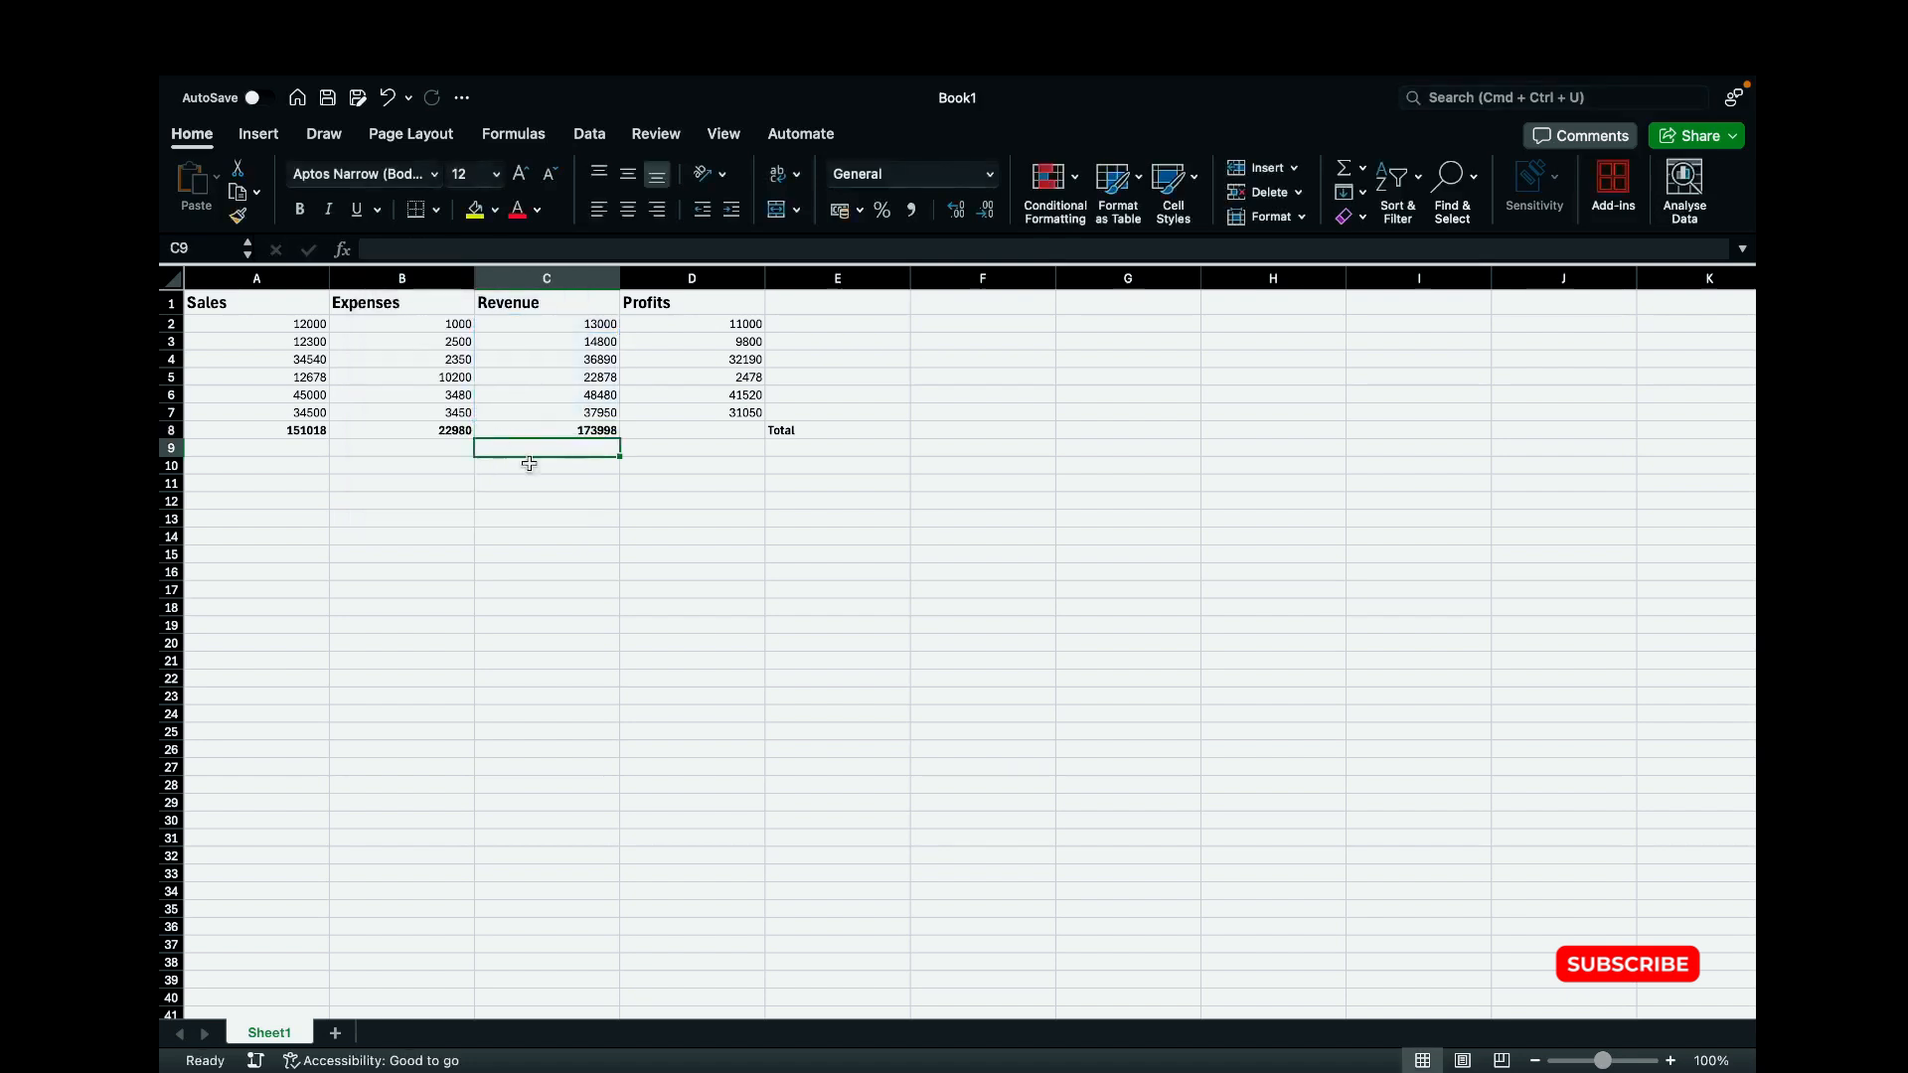
# Step: Enter =SUM(D2:D7) in cell D8 to total the Profits column, and check the formulas in D8 and D5
pyautogui.click(688, 430)
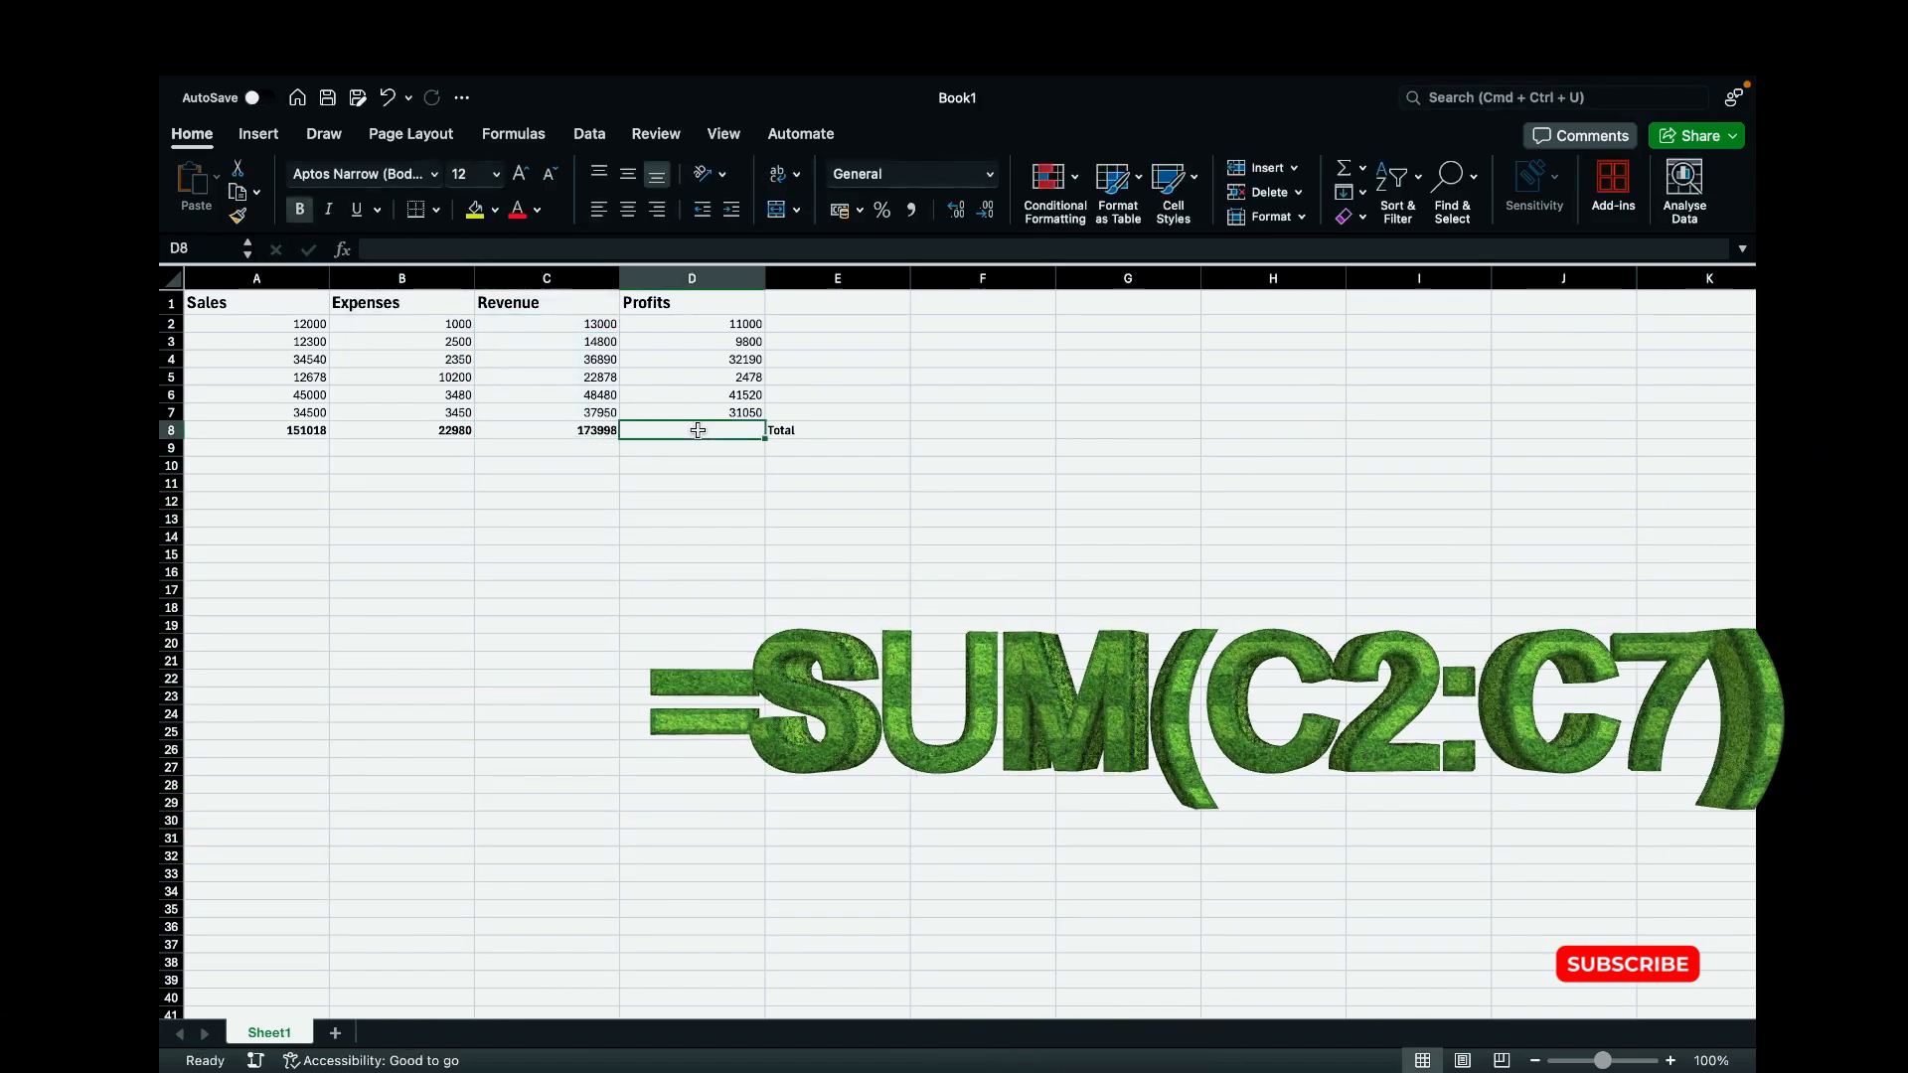
pyautogui.click(405, 245)
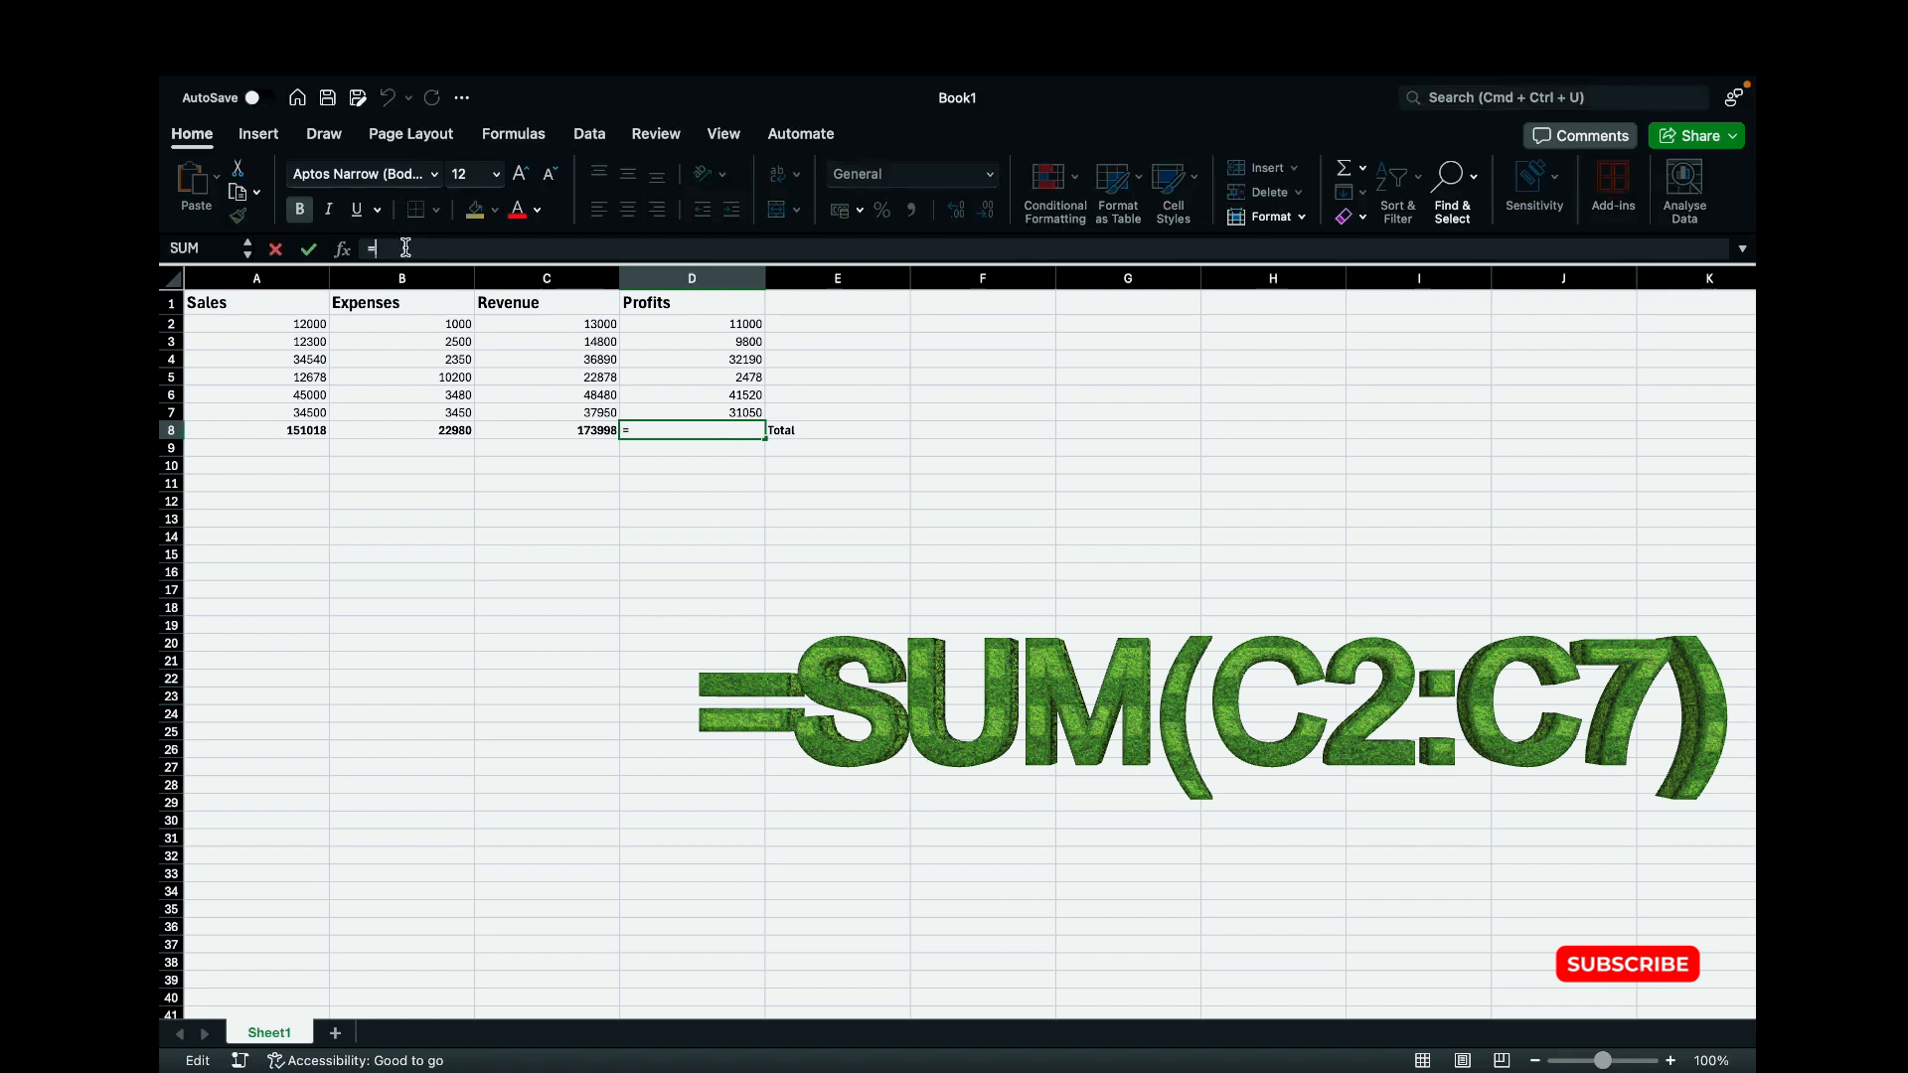
pyautogui.write('=SUM')
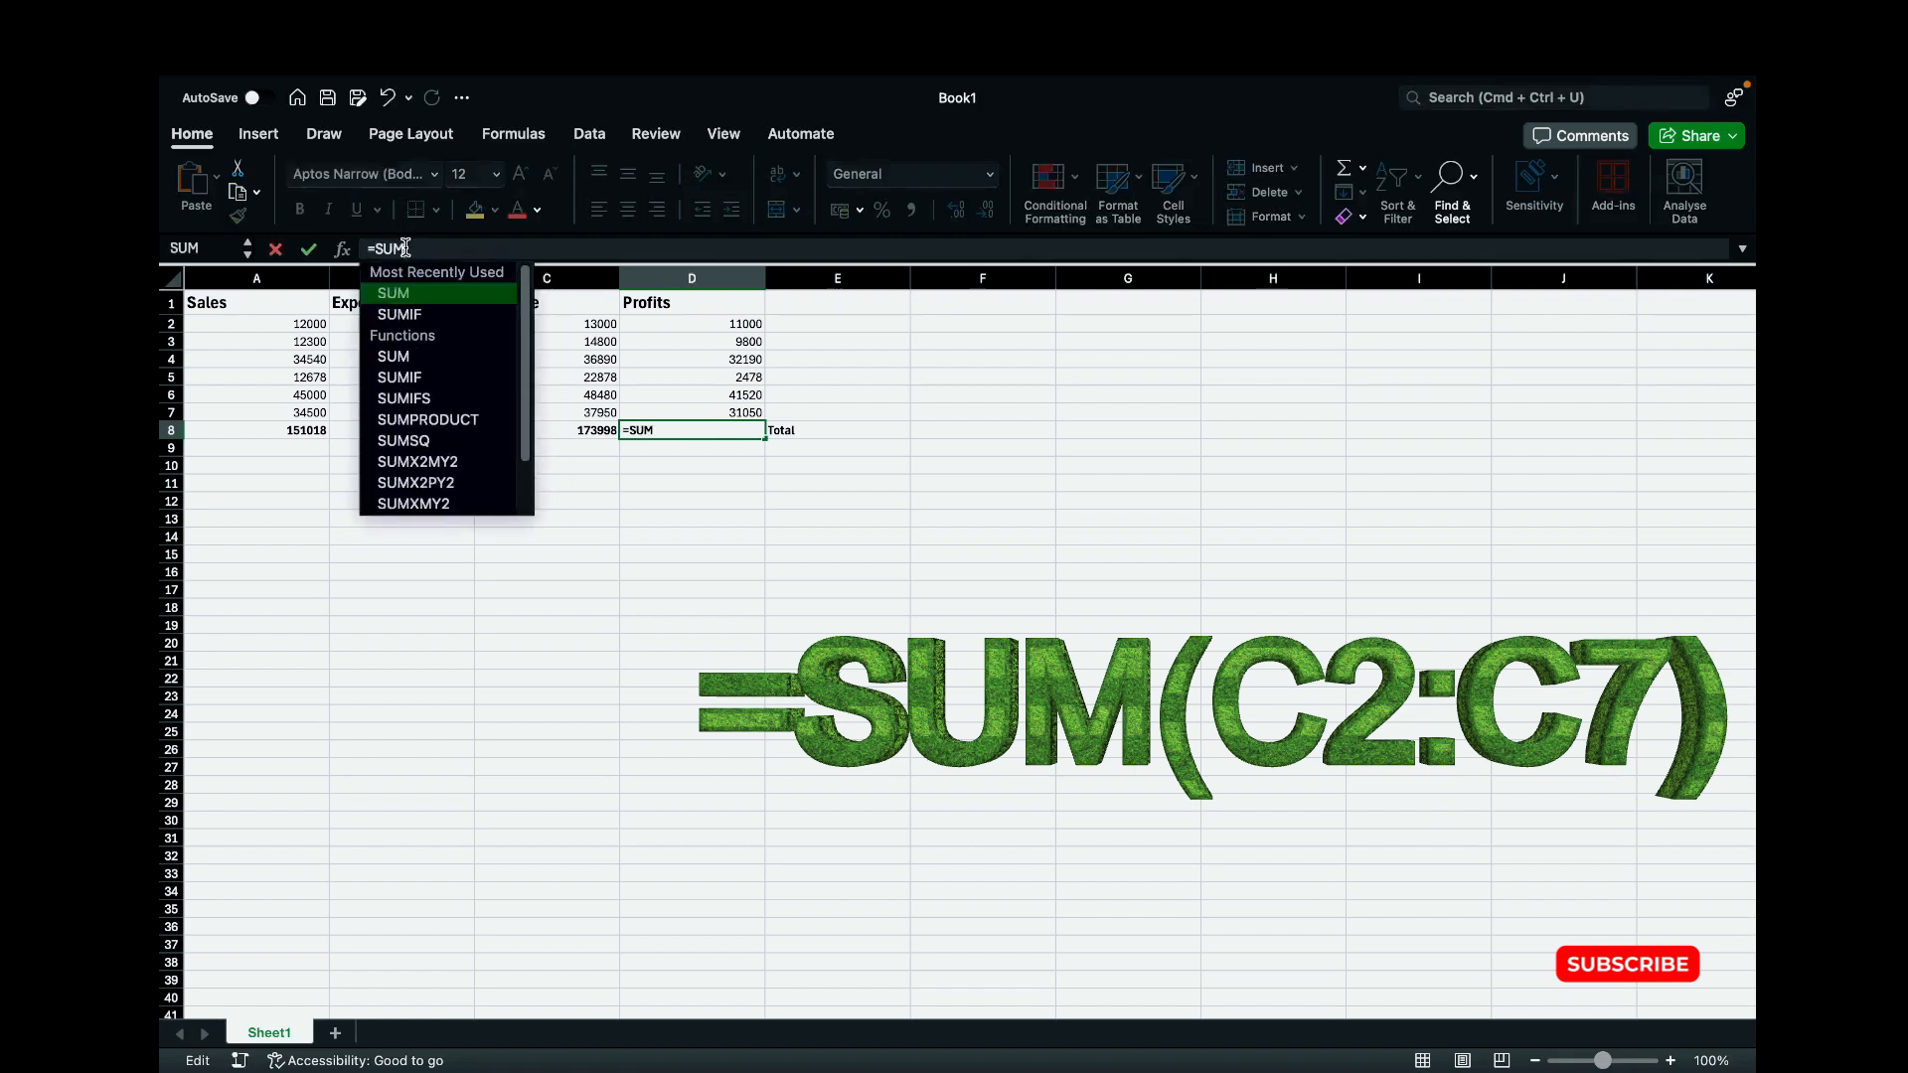
pyautogui.write('(')
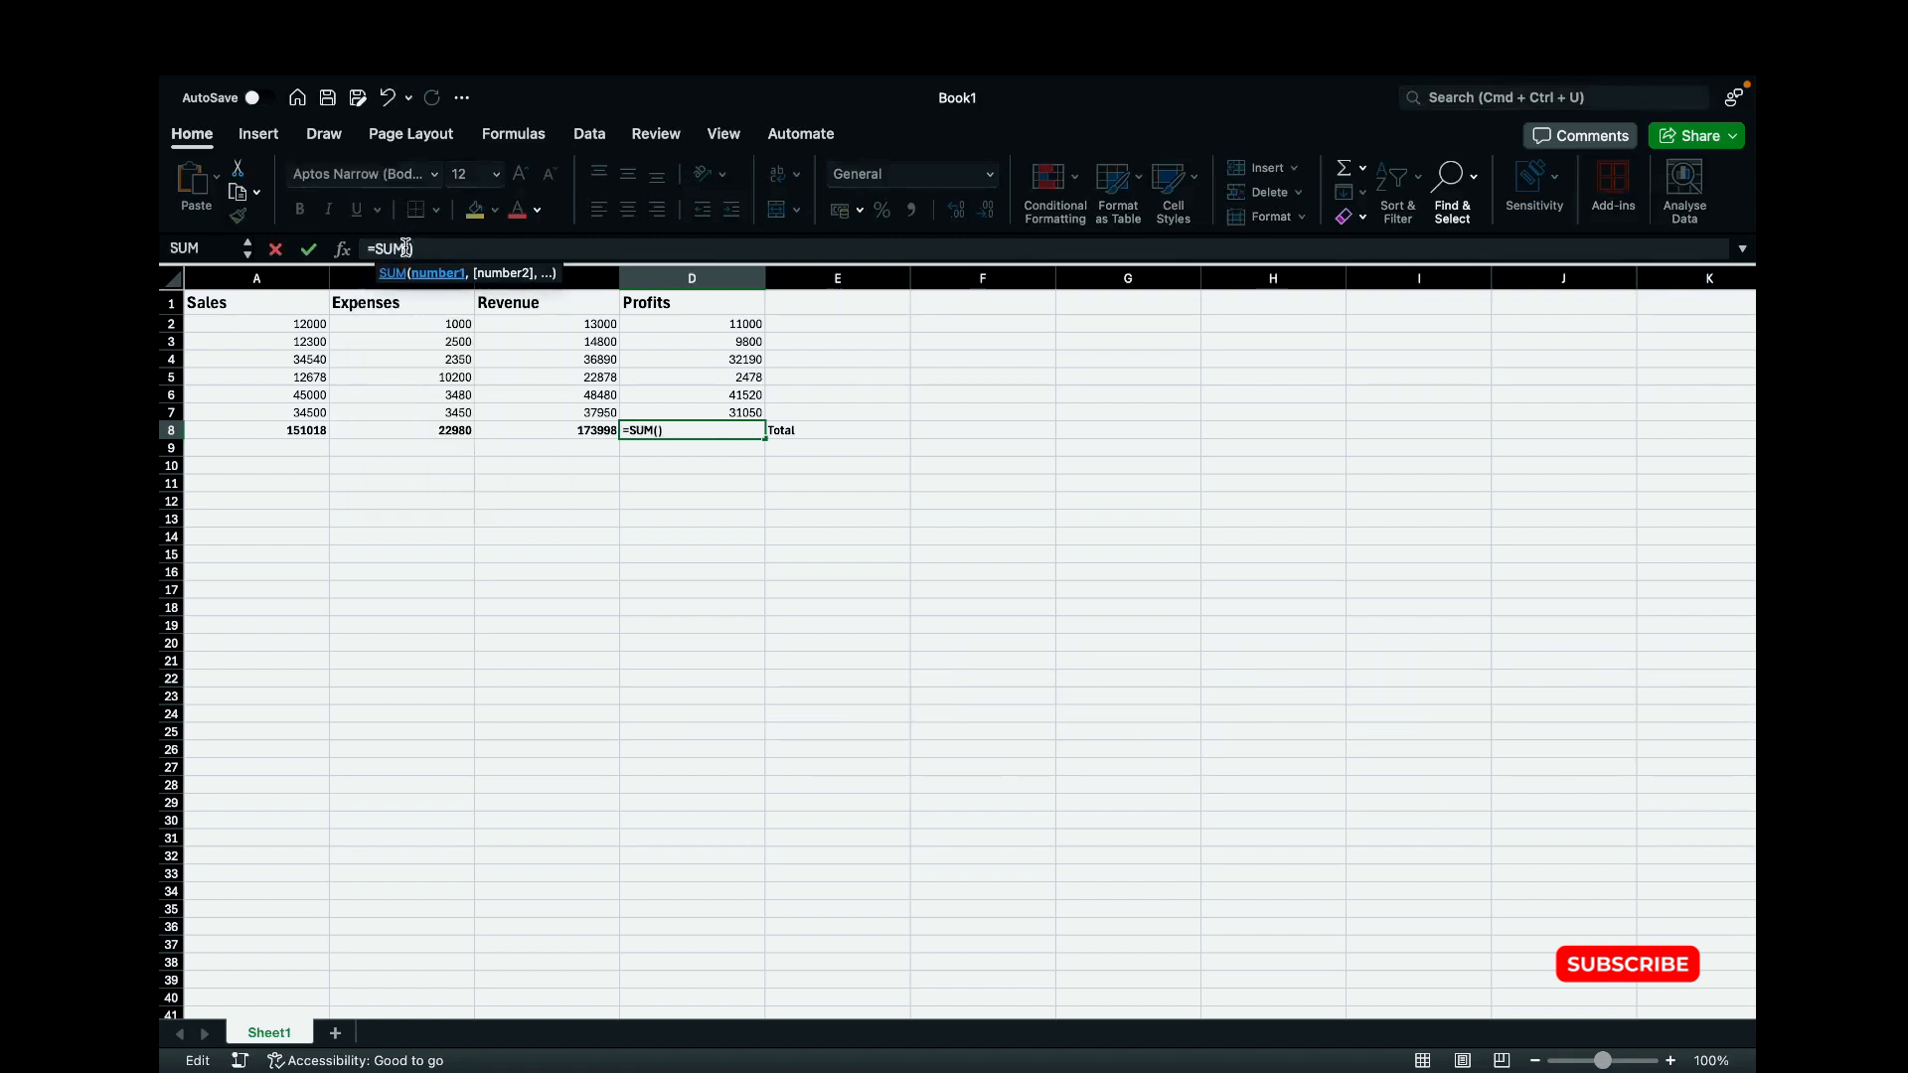
pyautogui.write('D2:')
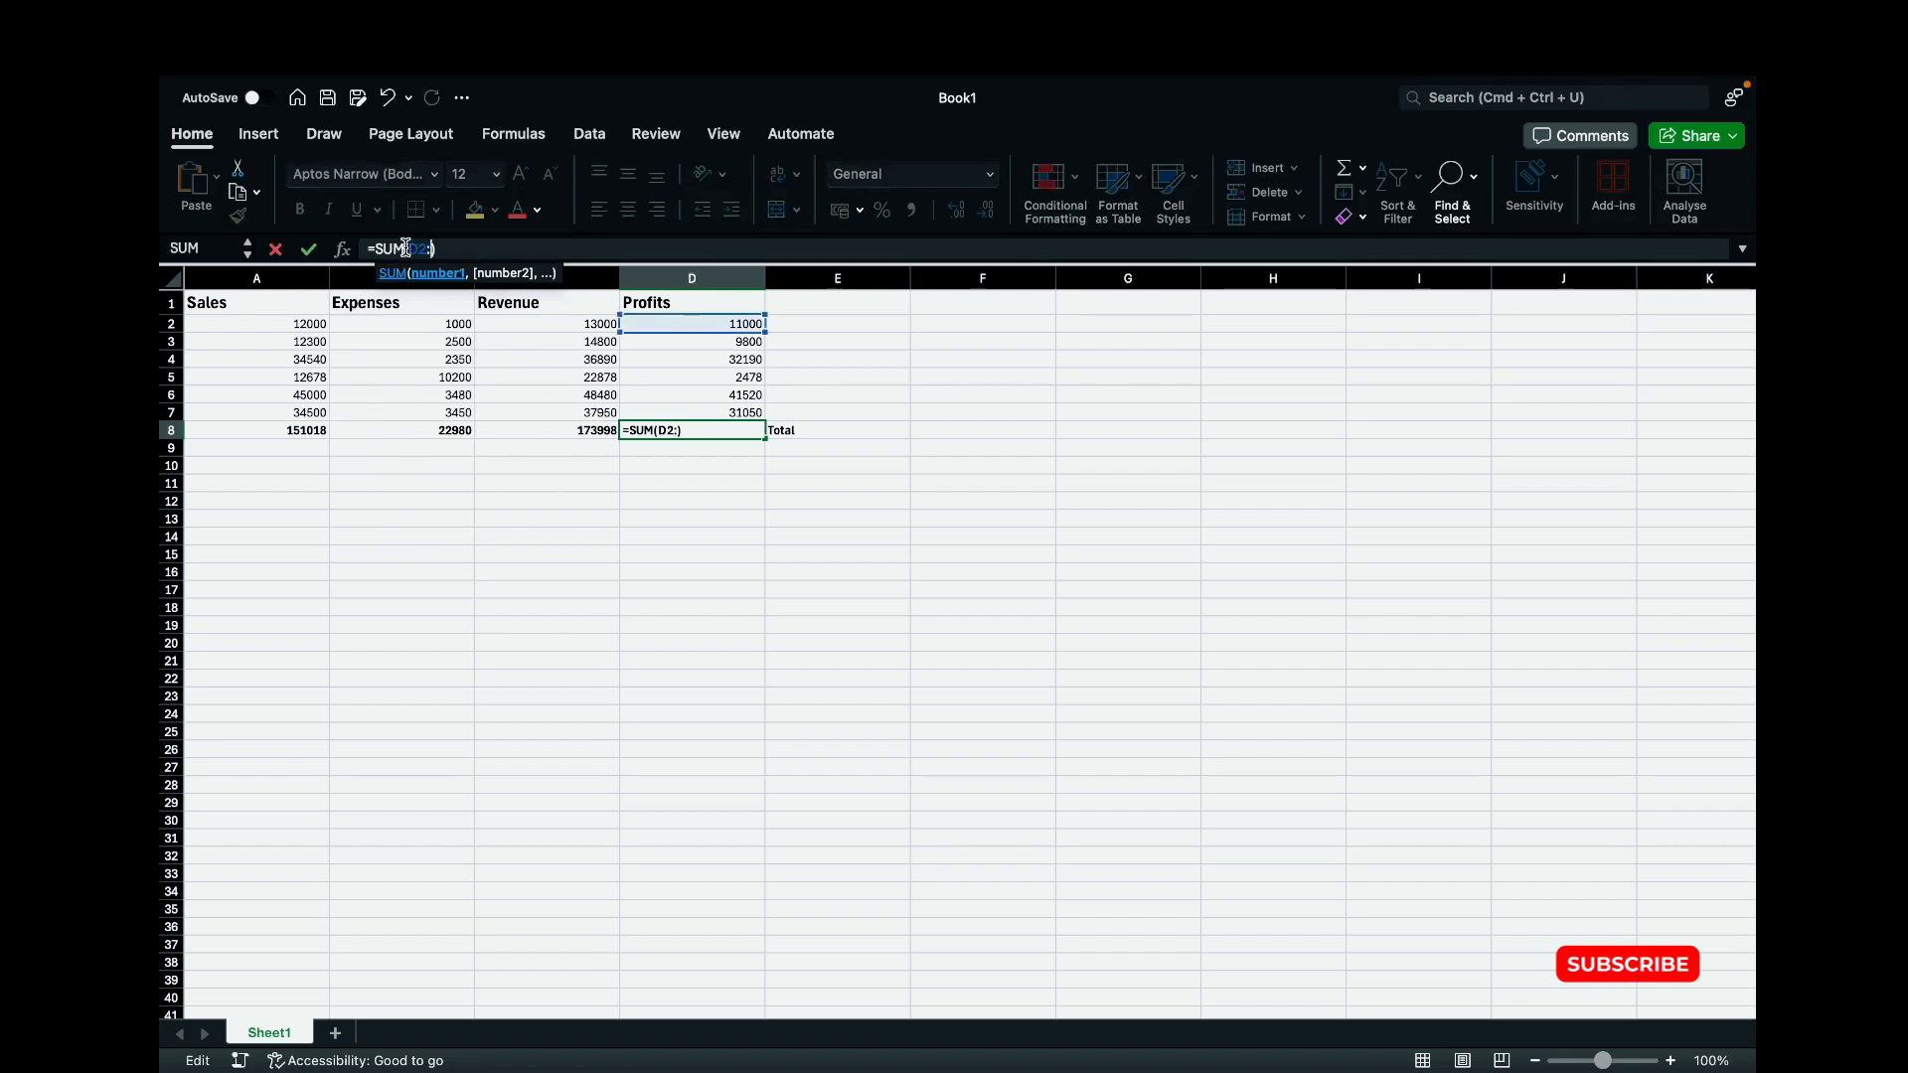
pyautogui.write('D7')
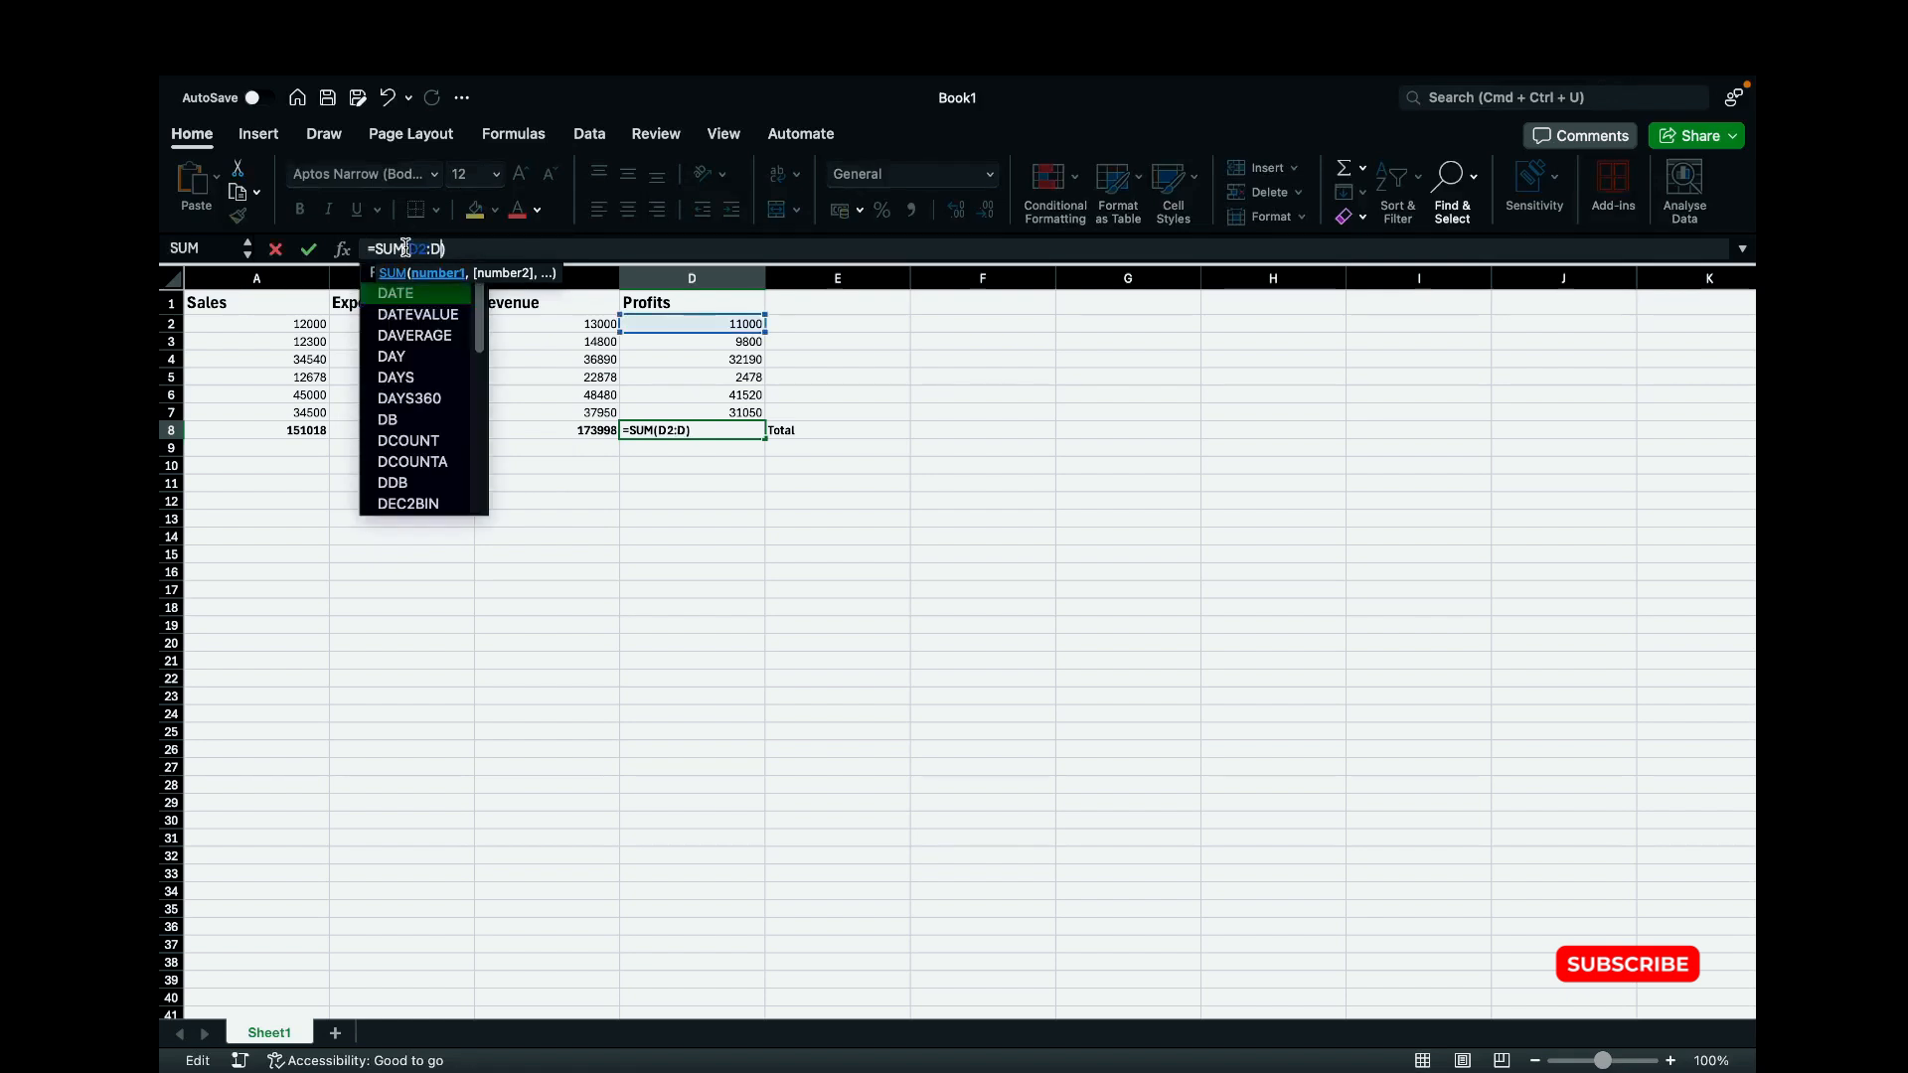
pyautogui.press('Return')
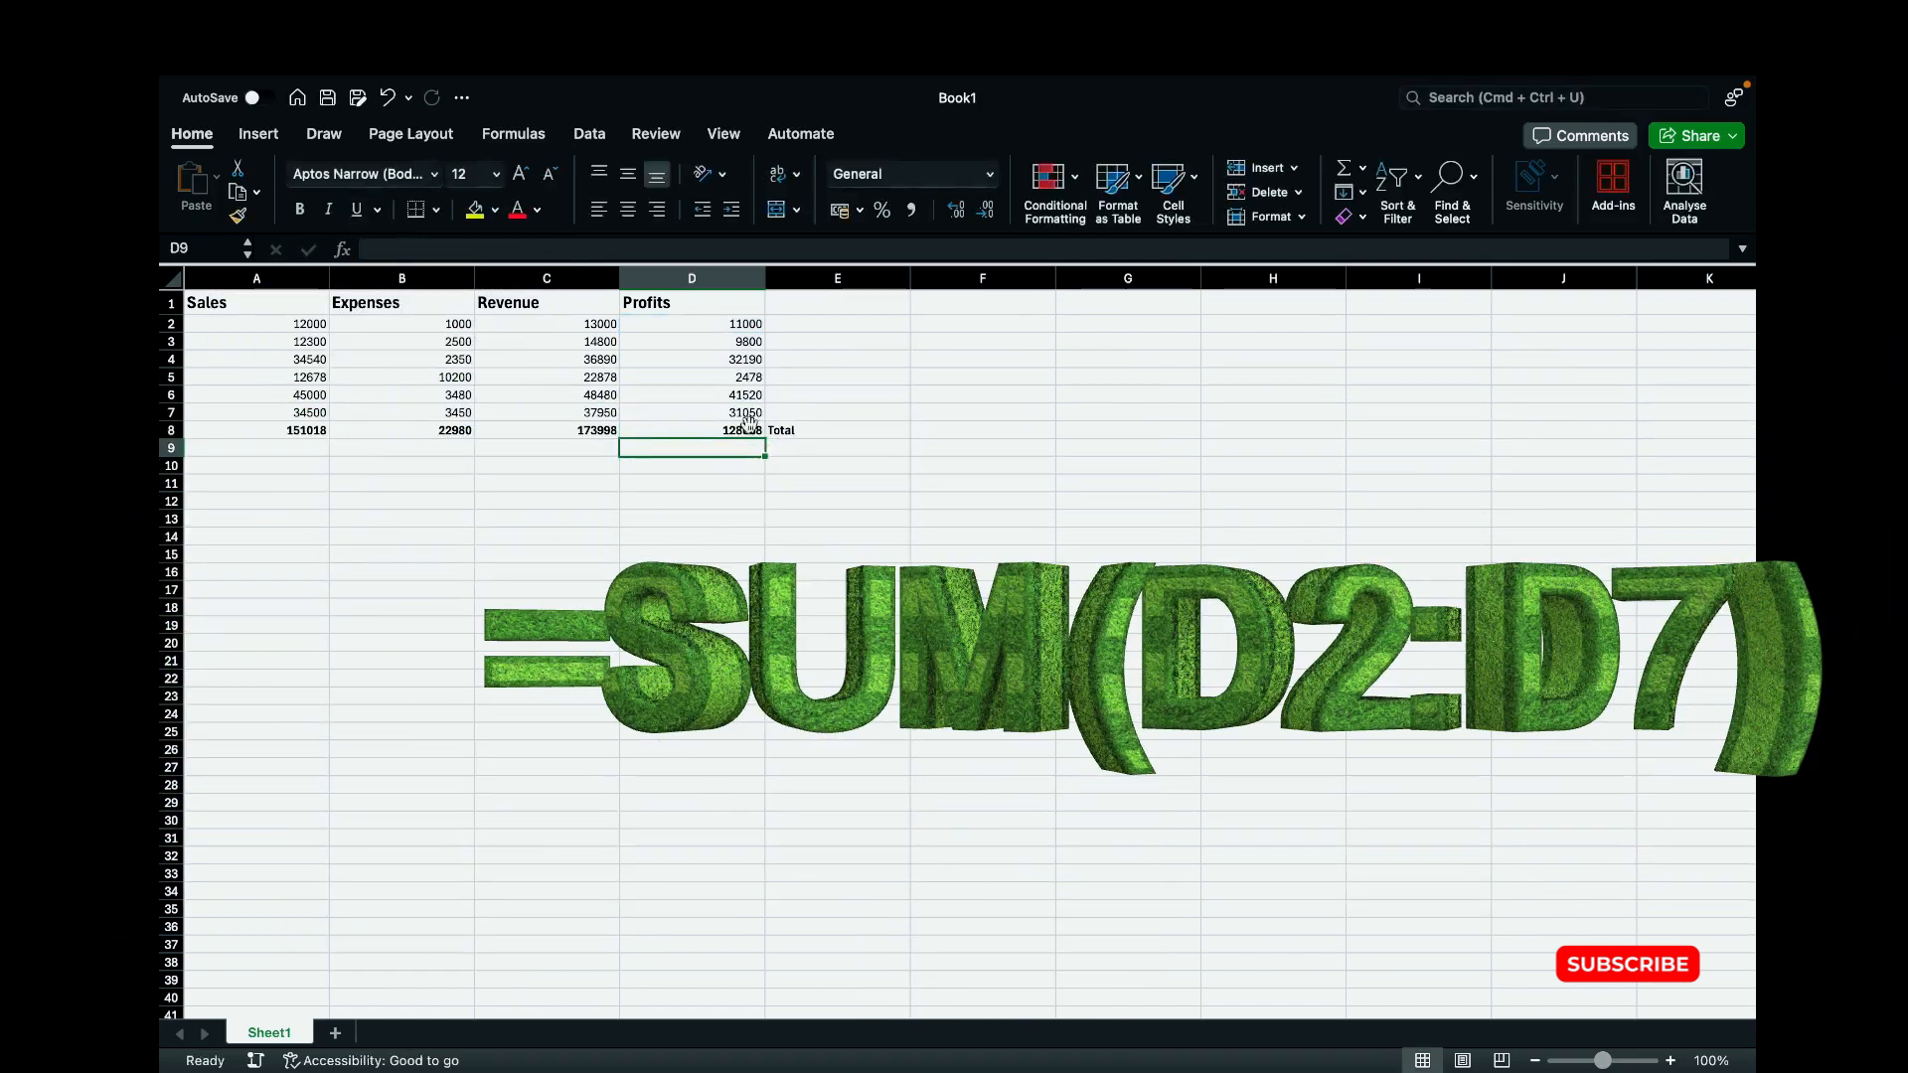
pyautogui.click(749, 425)
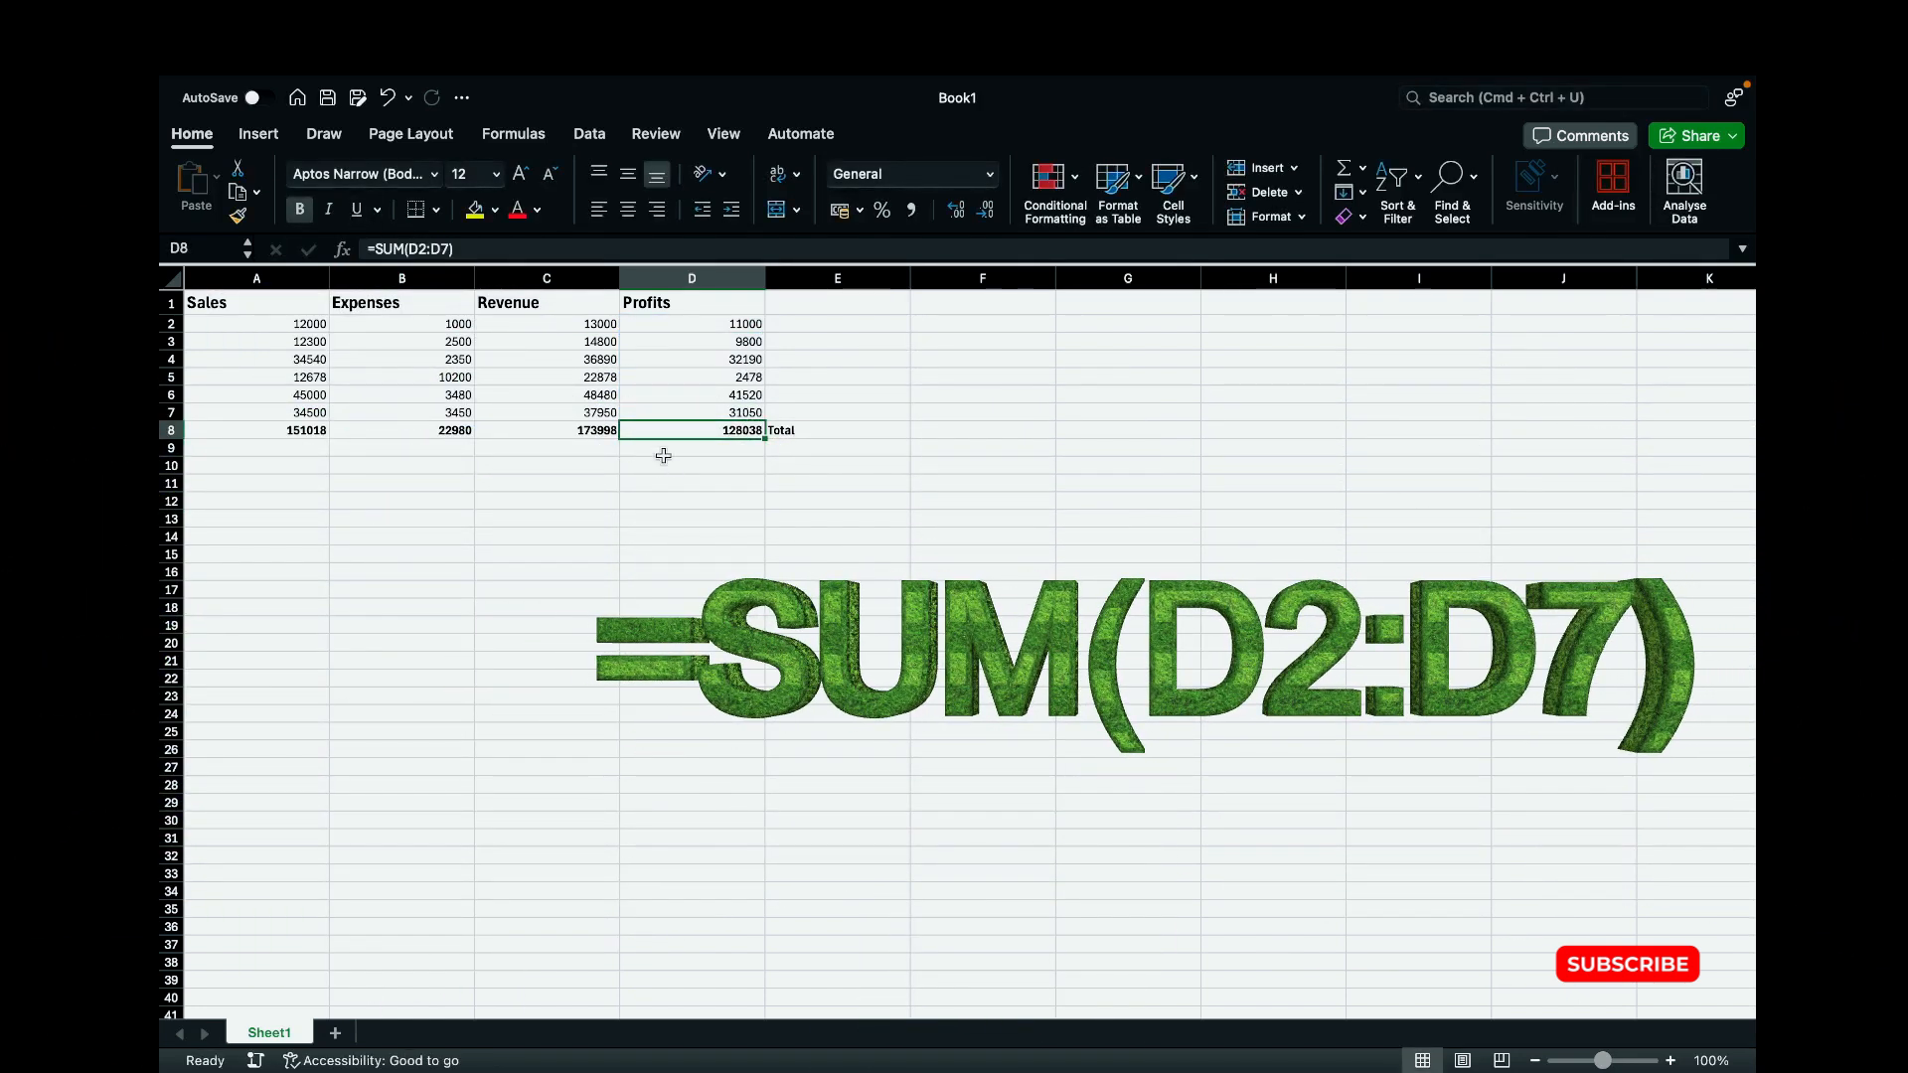
pyautogui.click(753, 379)
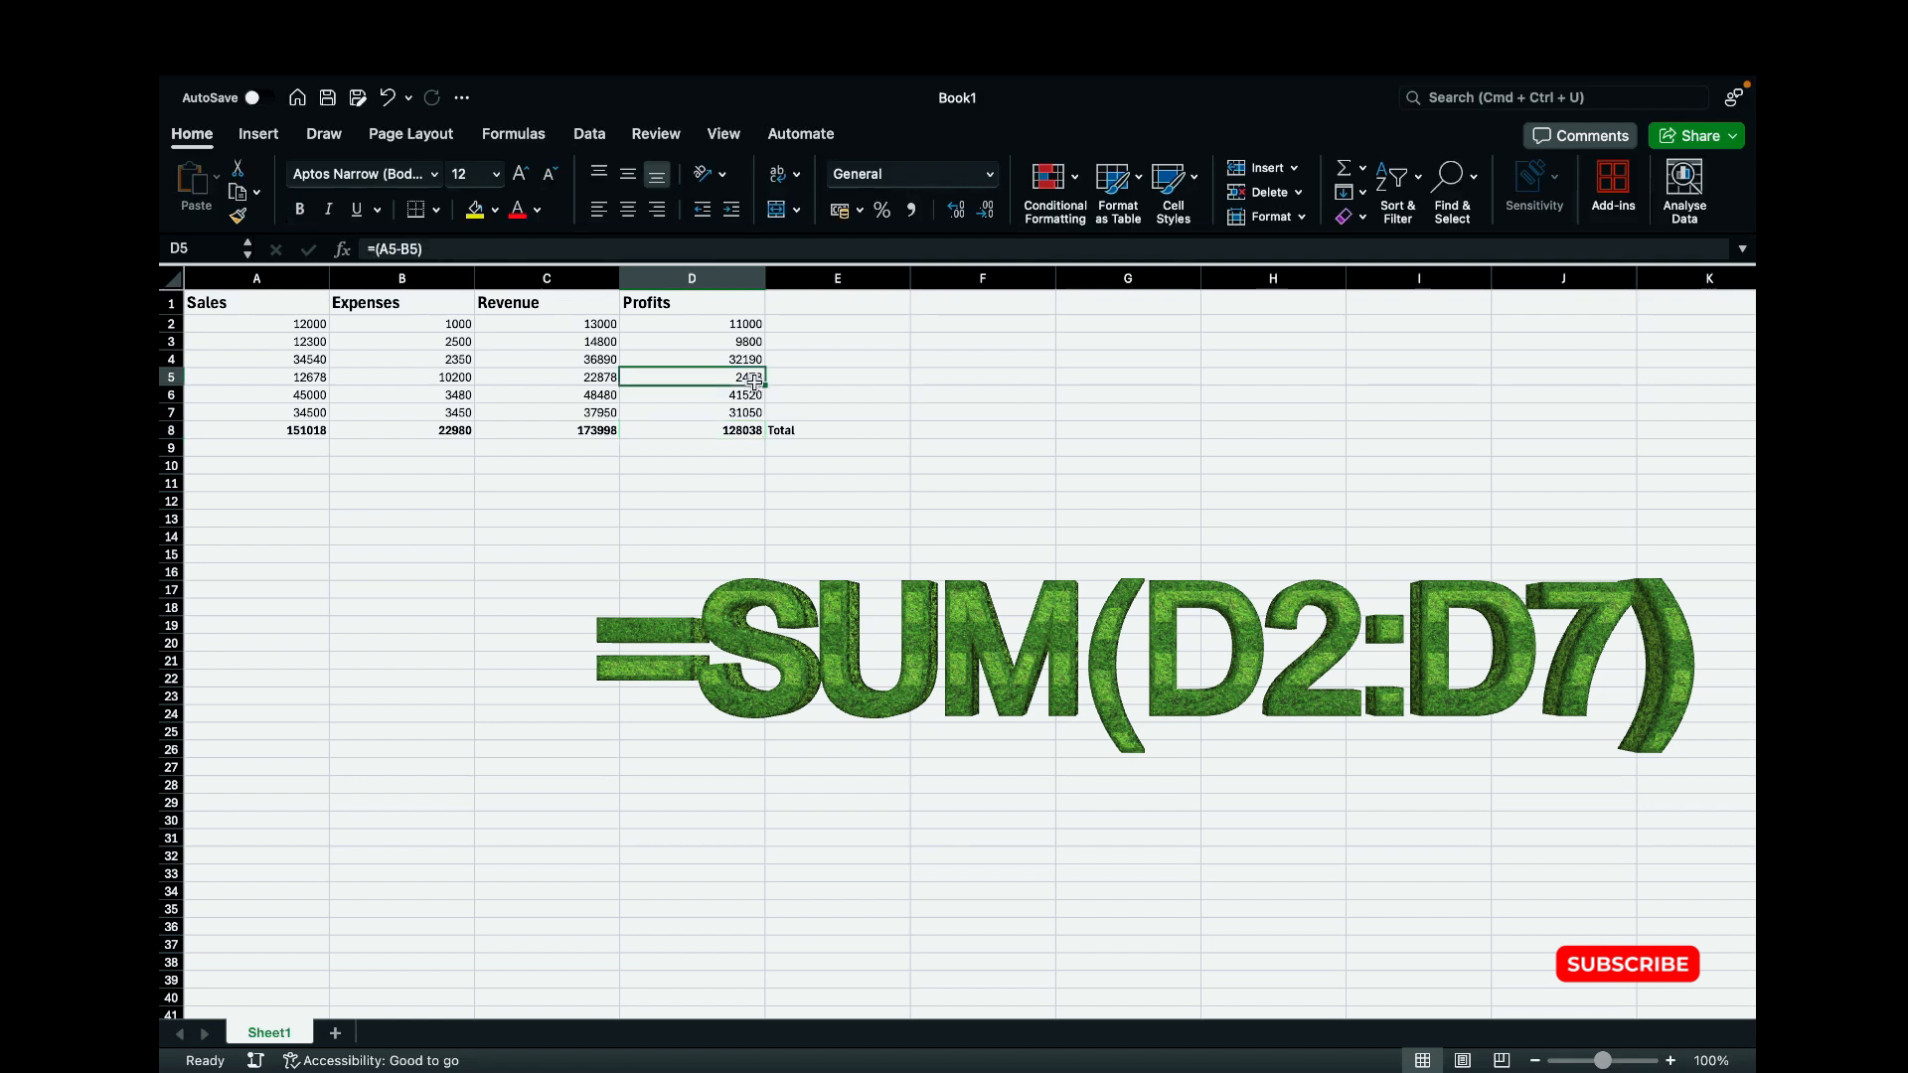